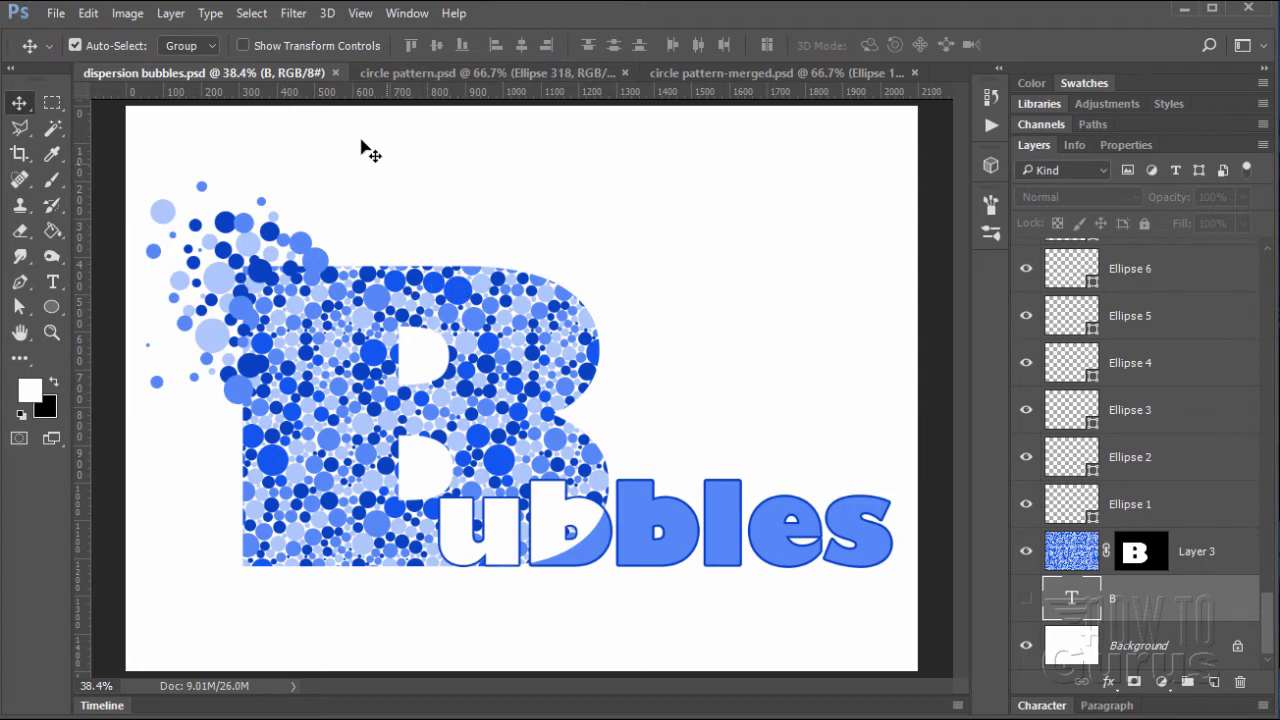
Create a new white 2 x 2 inch RGB document at 300 pixels/inch from the recent custom preset
{"action": "left_click", "coordinate": [395, 73]}
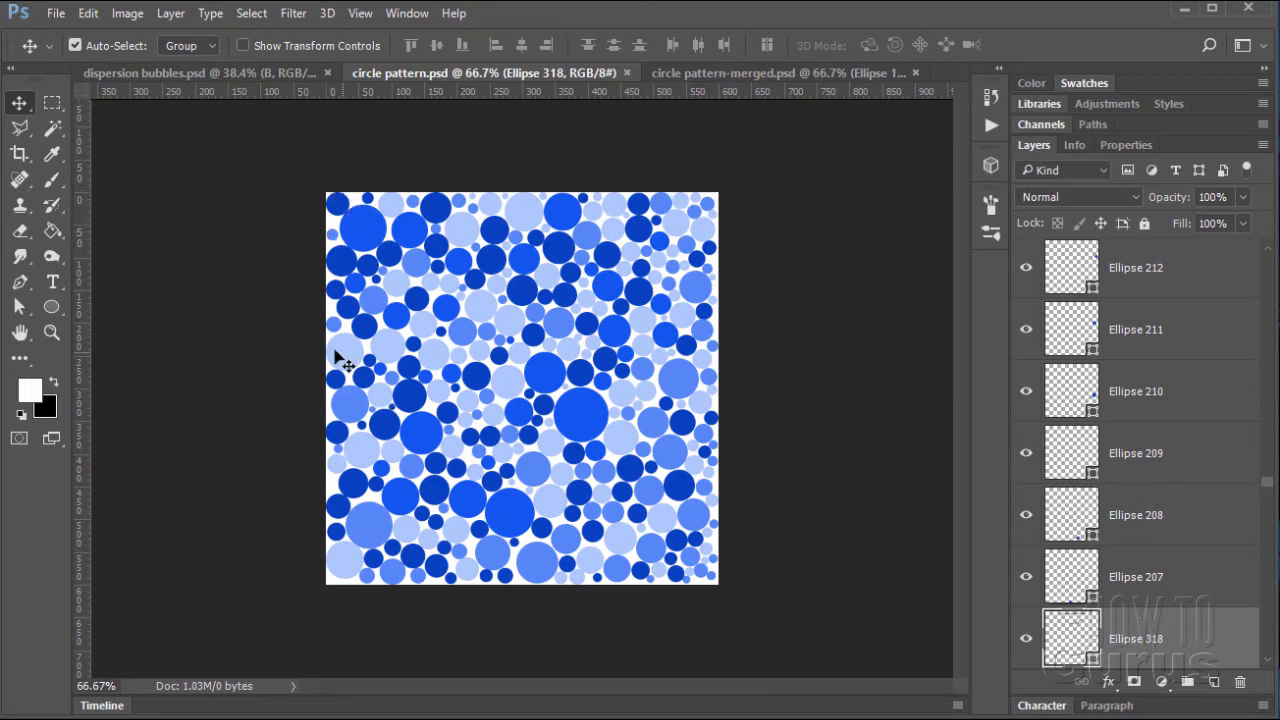
{"action": "left_click", "coordinate": [55, 17]}
{"action": "left_click", "coordinate": [63, 38]}
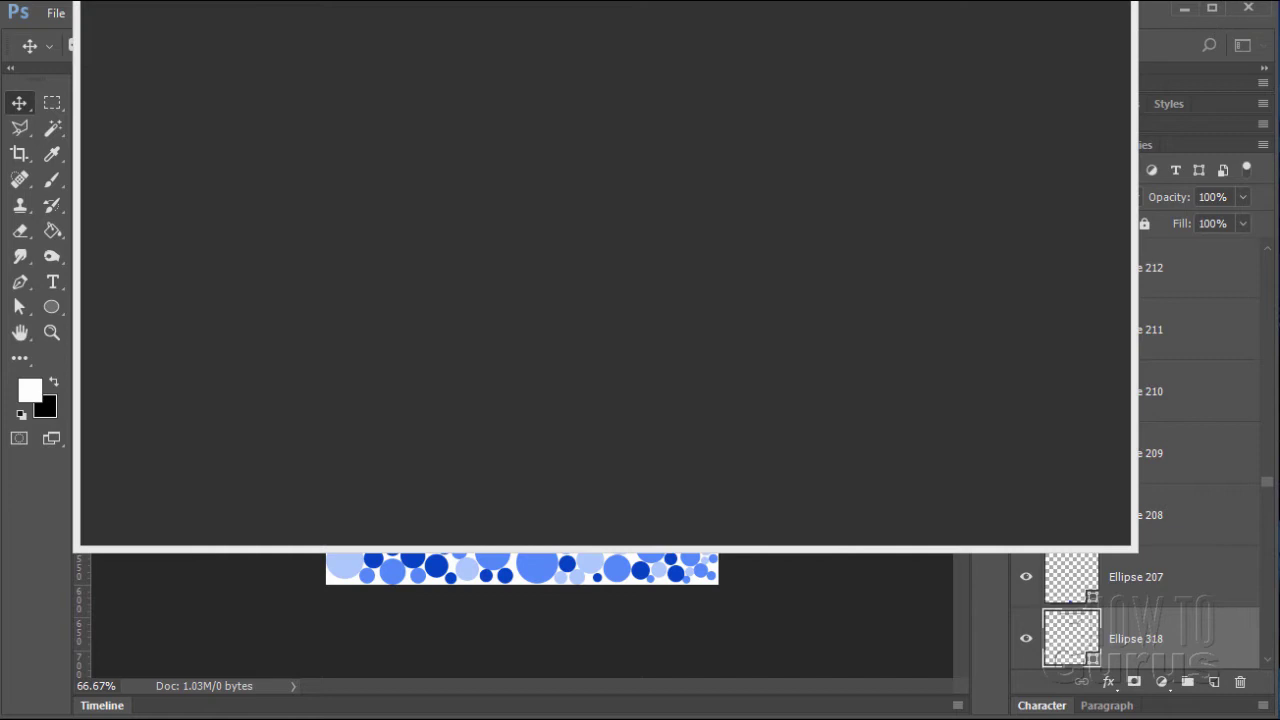
{"action": "left_click_drag", "start_coordinate": [450, 0], "coordinate": [448, 52]}
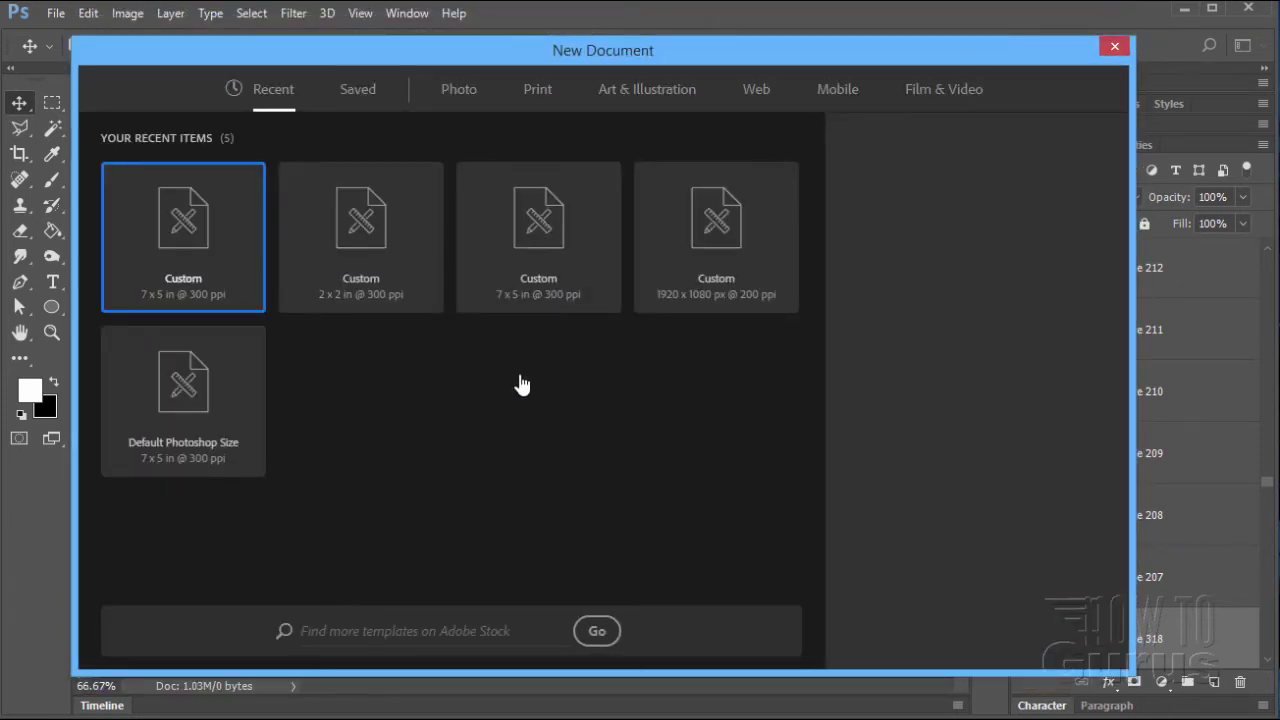
{"action": "left_click", "coordinate": [366, 238]}
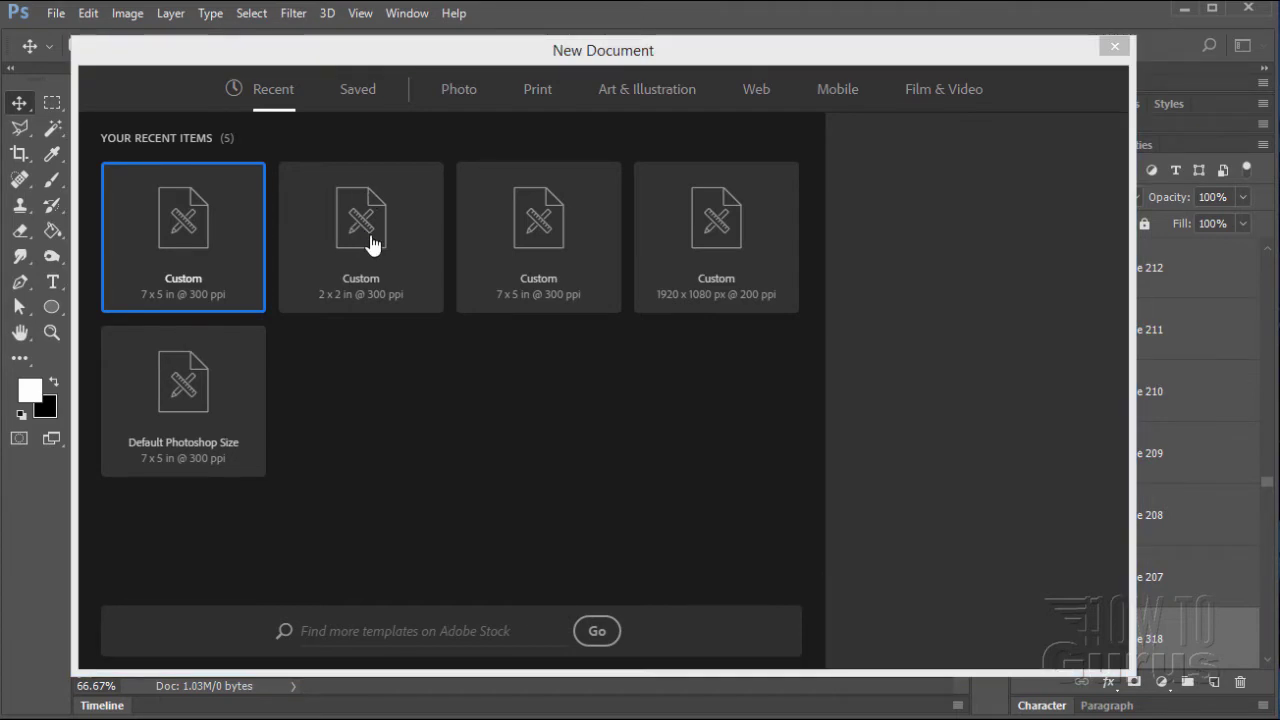
{"action": "left_click", "coordinate": [391, 307]}
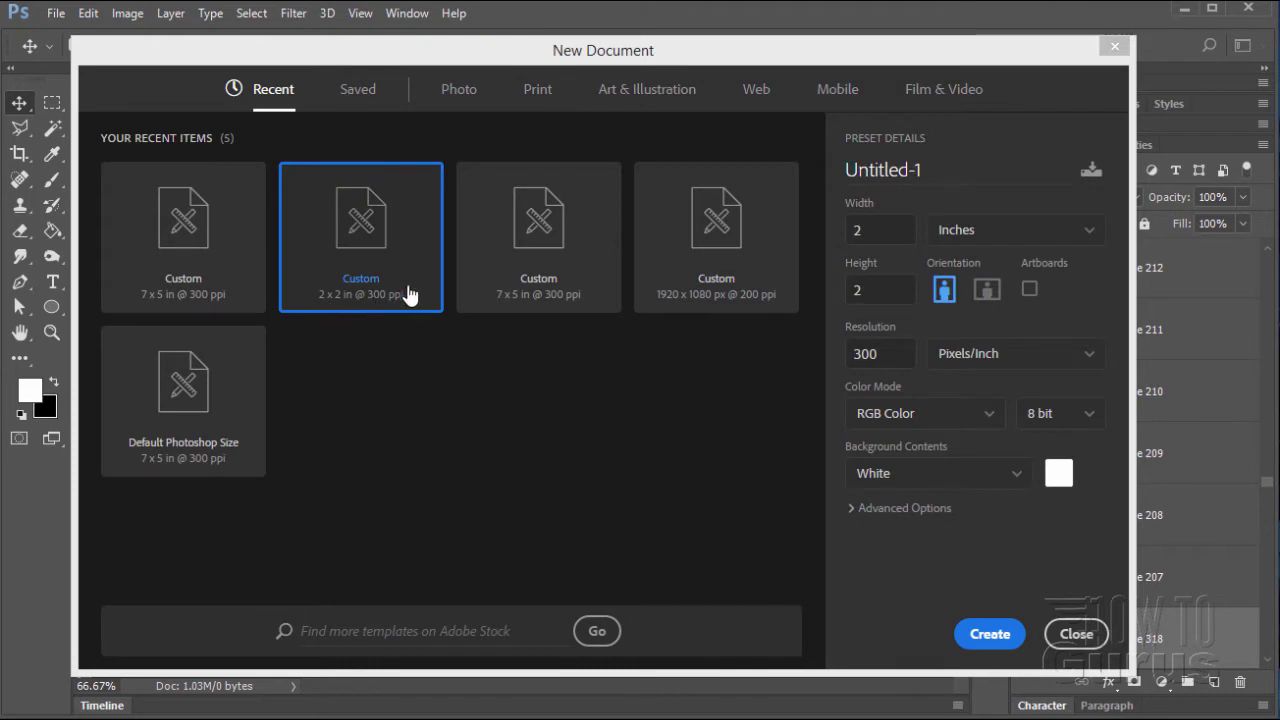
{"action": "left_click", "coordinate": [741, 59]}
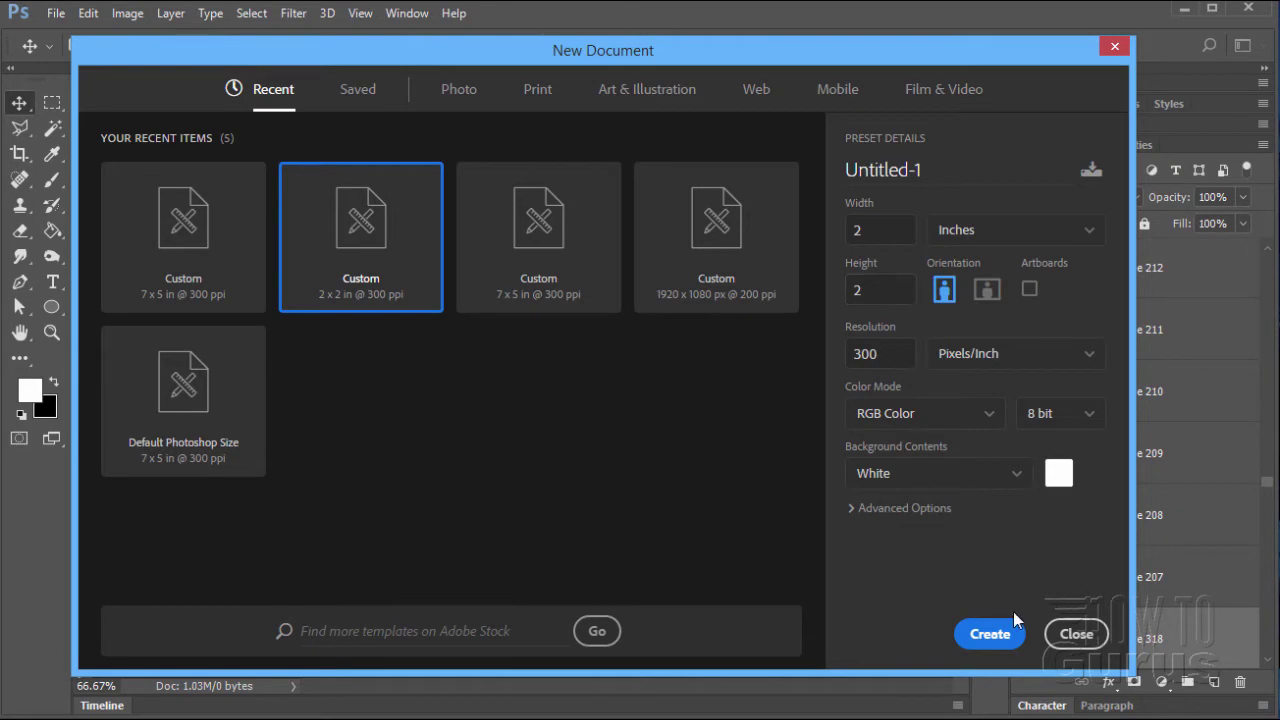
{"action": "left_click", "coordinate": [992, 634]}
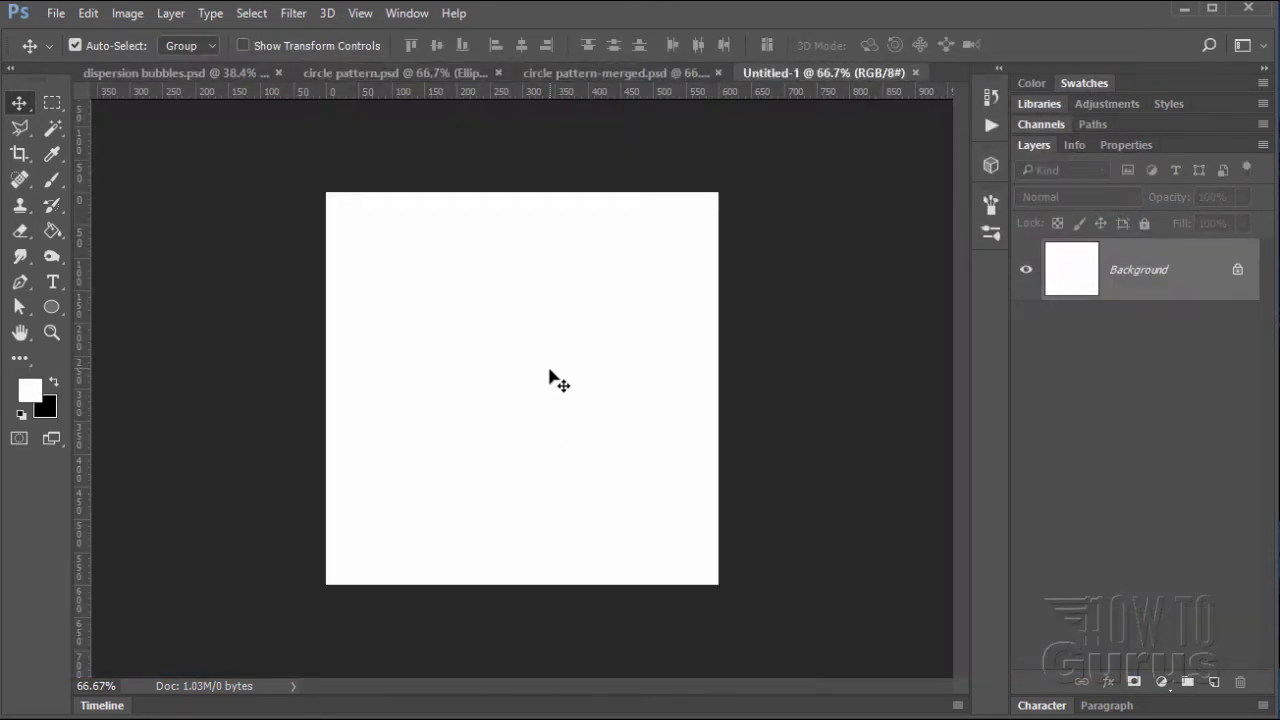
In Untitled-1, ready the Ellipse tool for drawing circles from their center with the light blue fill 173 R, 200 G, 254 B
{"action": "left_click", "coordinate": [394, 73]}
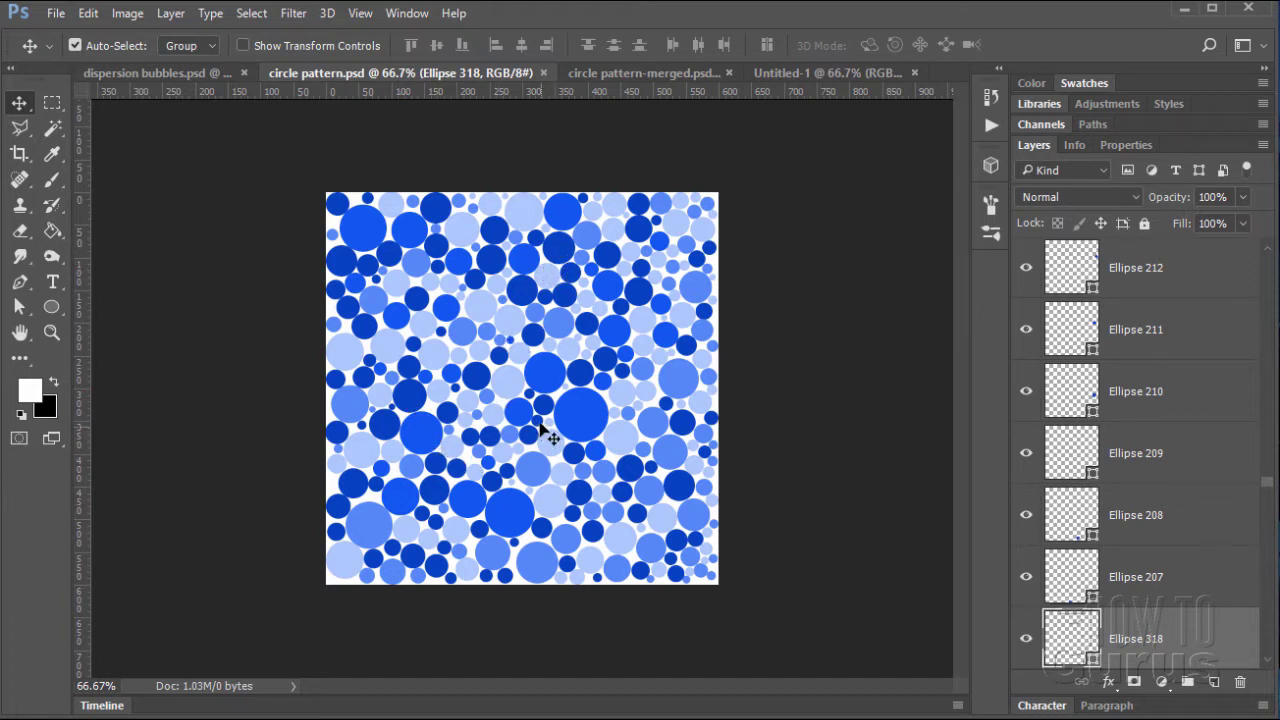
{"action": "left_click", "coordinate": [808, 72]}
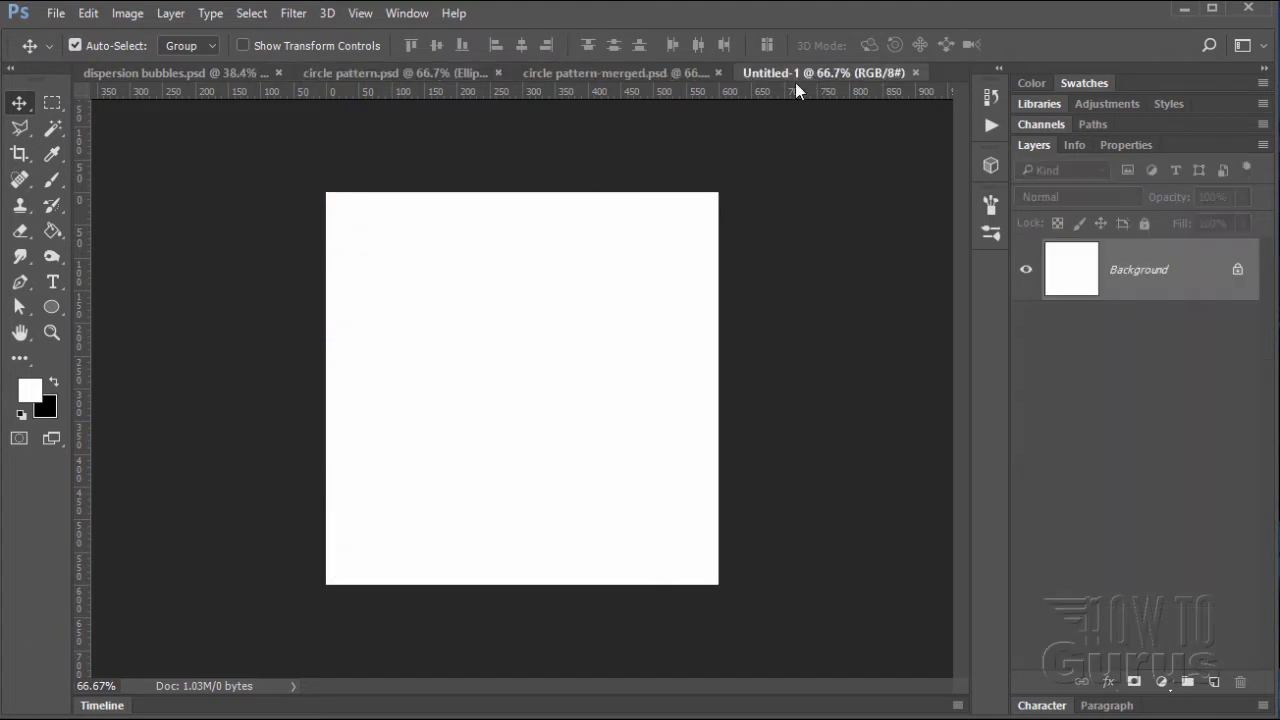
{"action": "left_click", "coordinate": [52, 307]}
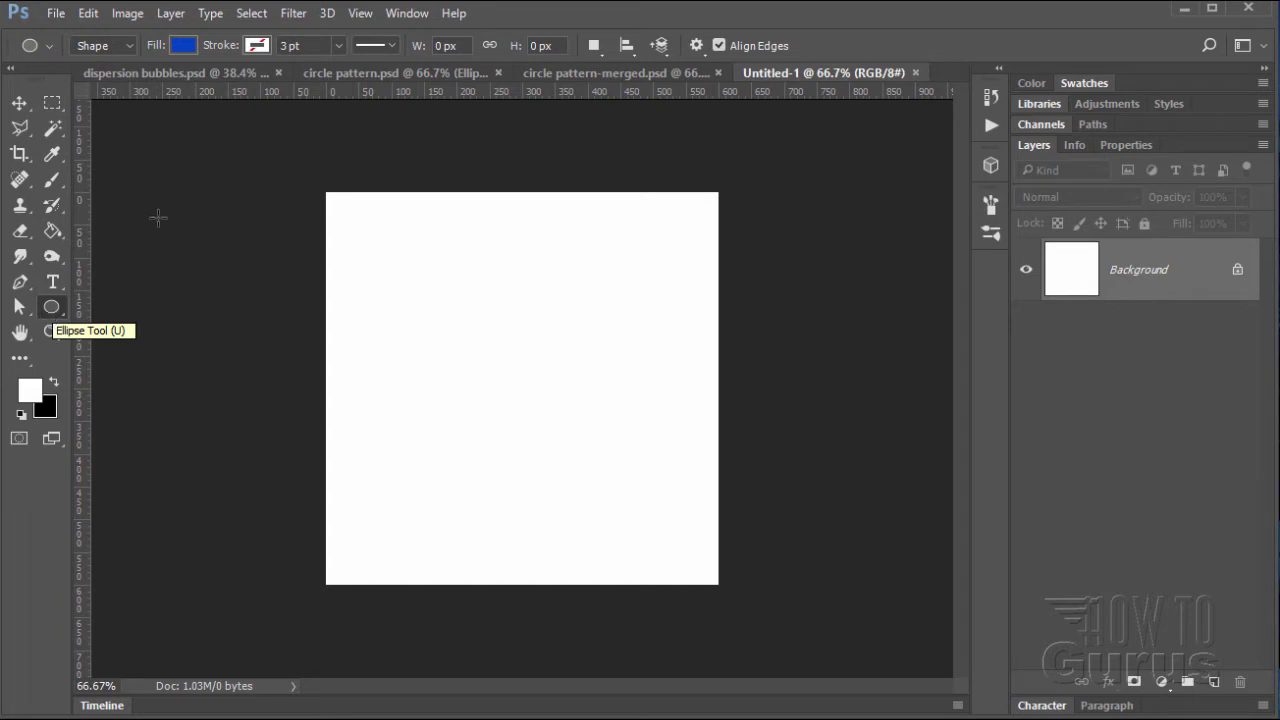
{"action": "left_click", "coordinate": [693, 45]}
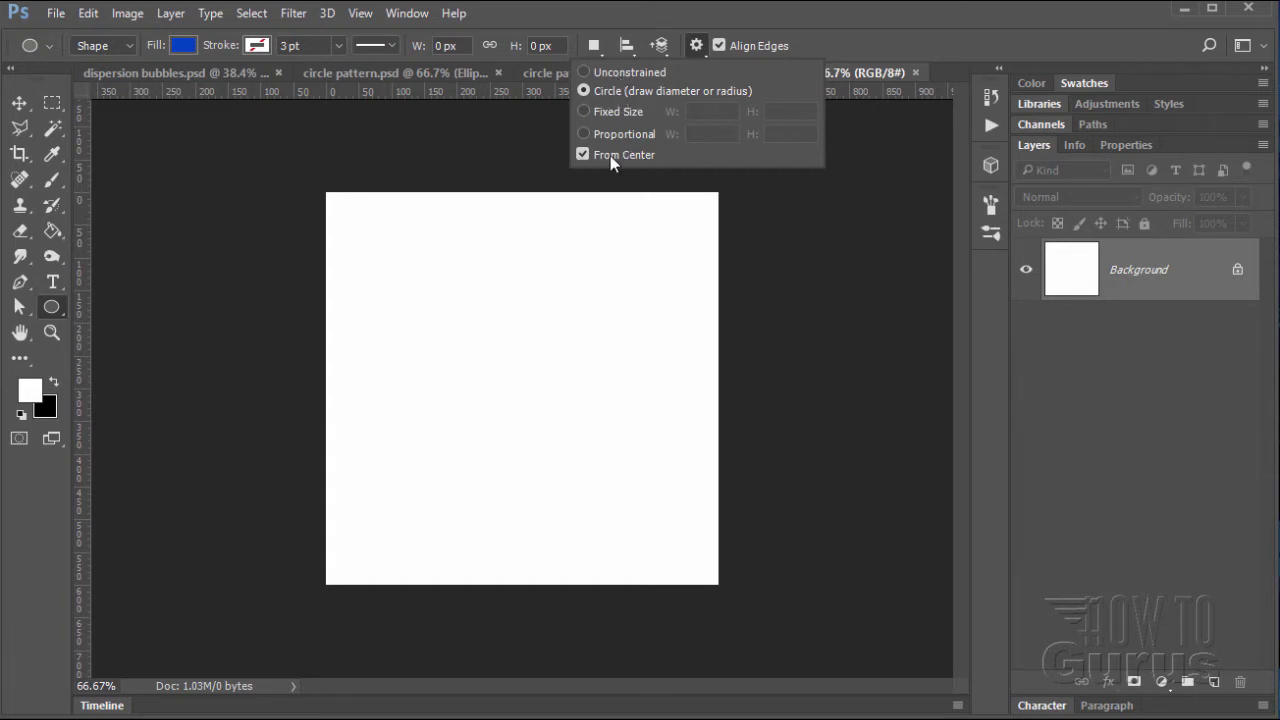
{"action": "left_click", "coordinate": [182, 46]}
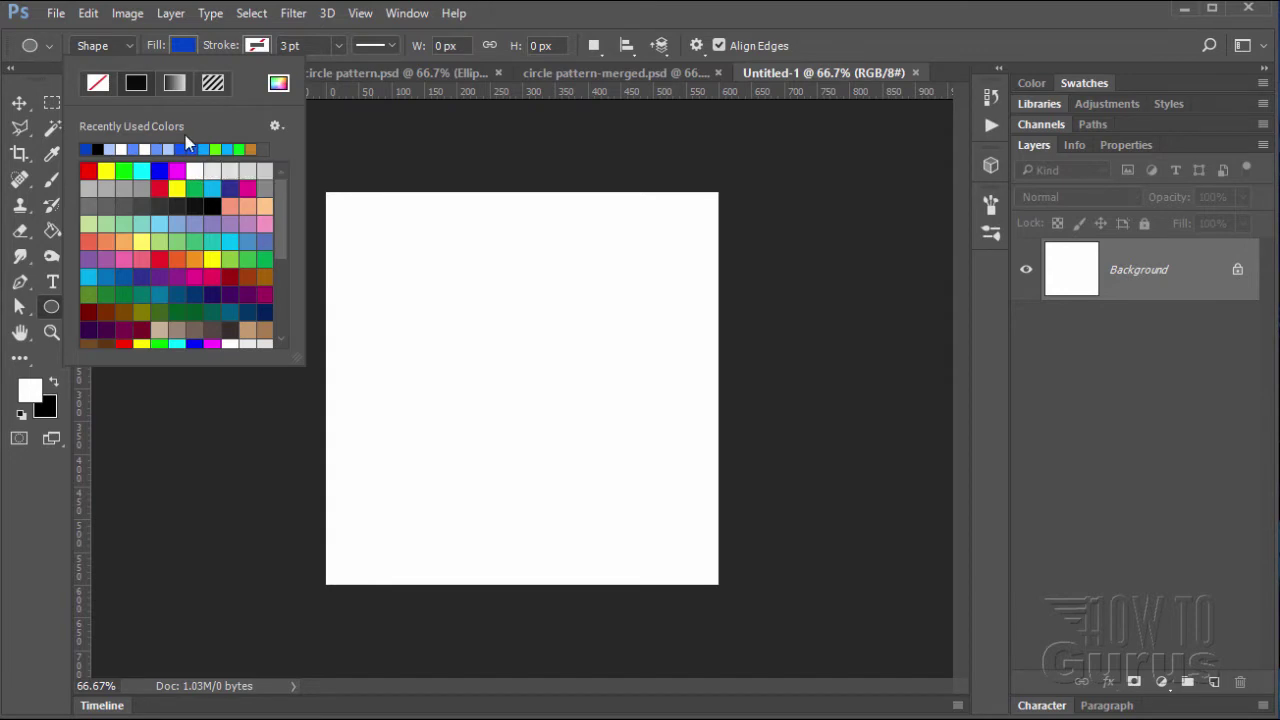
{"action": "left_click", "coordinate": [111, 149]}
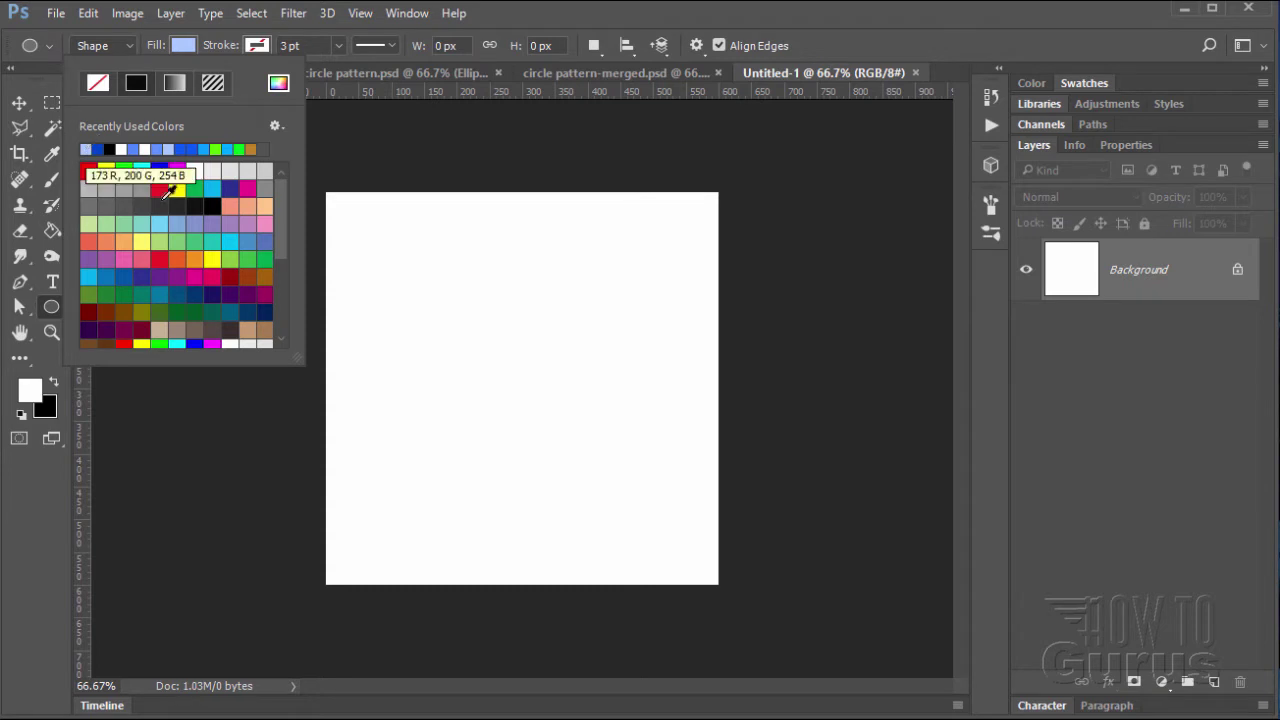
Scatter light blue circles of varied sizes, up to about 90 px across, loosely over the white canvas
{"action": "left_click_drag", "start_coordinate": [398, 261], "coordinate": [418, 284]}
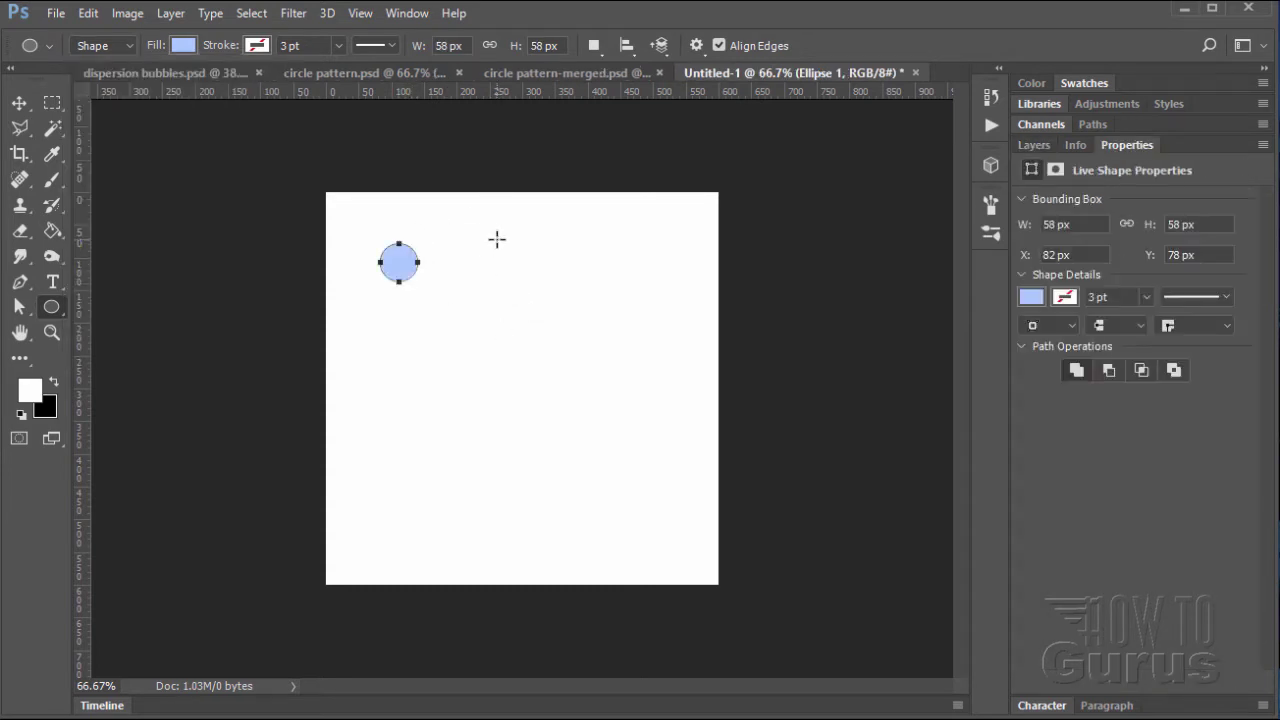
{"action": "left_click_drag", "start_coordinate": [497, 239], "coordinate": [504, 250]}
{"action": "left_click_drag", "start_coordinate": [484, 294], "coordinate": [501, 318]}
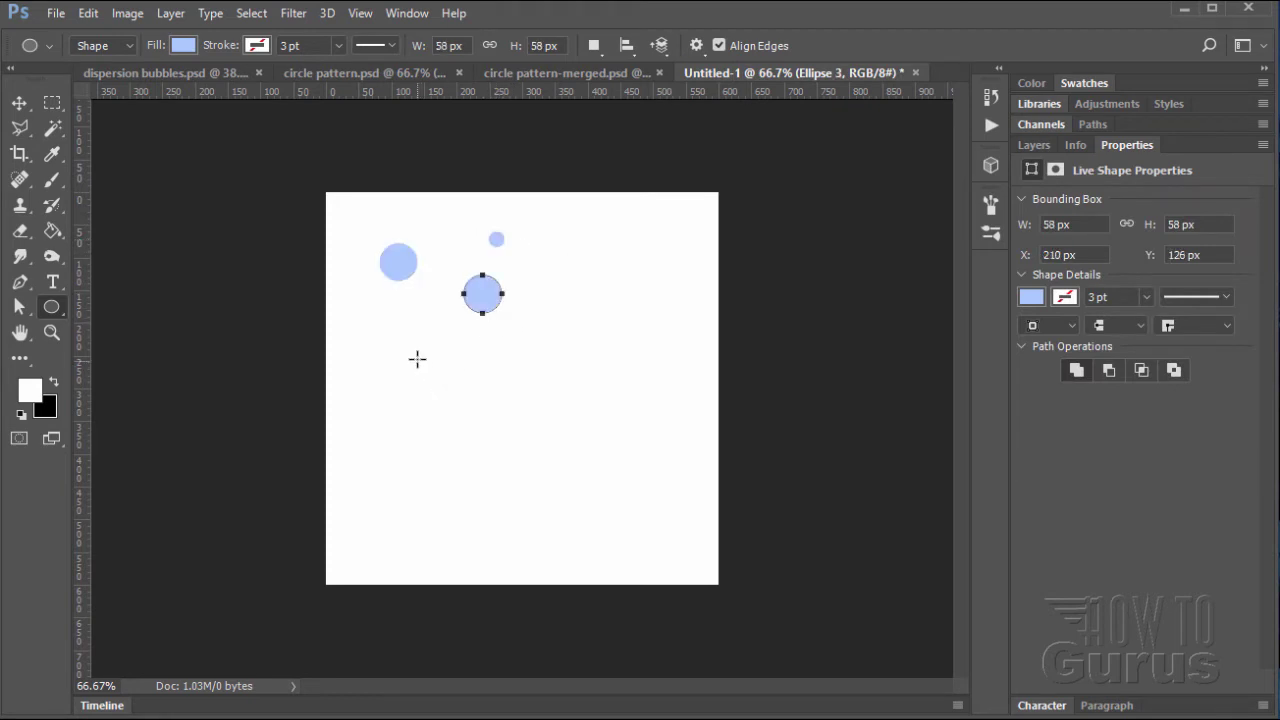
{"action": "left_click_drag", "start_coordinate": [417, 358], "coordinate": [422, 363]}
{"action": "left_click_drag", "start_coordinate": [349, 326], "coordinate": [363, 343]}
{"action": "left_click_drag", "start_coordinate": [394, 423], "coordinate": [418, 445]}
{"action": "left_click_drag", "start_coordinate": [483, 354], "coordinate": [492, 366]}
{"action": "left_click_drag", "start_coordinate": [490, 408], "coordinate": [504, 424]}
{"action": "left_click_drag", "start_coordinate": [474, 469], "coordinate": [504, 503]}
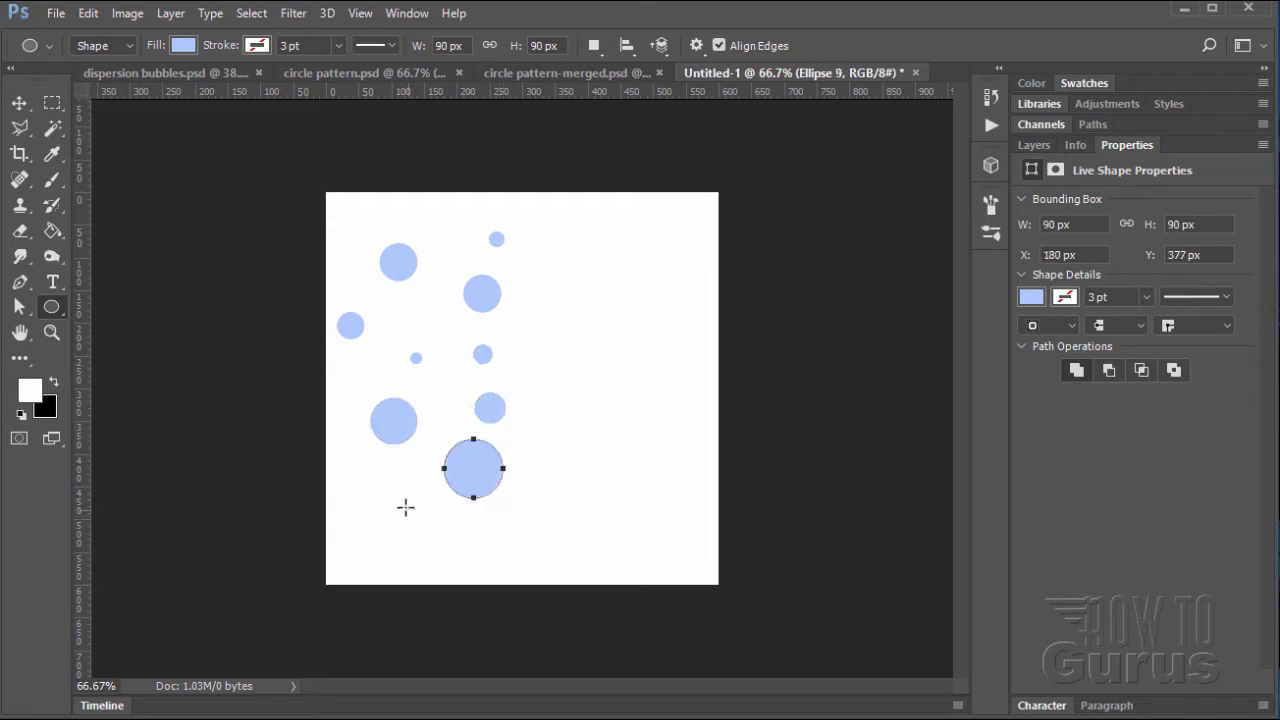
{"action": "left_click_drag", "start_coordinate": [405, 507], "coordinate": [367, 532]}
{"action": "left_click_drag", "start_coordinate": [445, 542], "coordinate": [447, 543]}
{"action": "left_click_drag", "start_coordinate": [511, 508], "coordinate": [538, 535]}
{"action": "left_click_drag", "start_coordinate": [556, 384], "coordinate": [575, 432]}
{"action": "left_click_drag", "start_coordinate": [651, 334], "coordinate": [662, 346]}
{"action": "left_click_drag", "start_coordinate": [634, 388], "coordinate": [666, 418]}
{"action": "left_click_drag", "start_coordinate": [555, 277], "coordinate": [571, 294]}
{"action": "left_click_drag", "start_coordinate": [554, 323], "coordinate": [582, 348]}
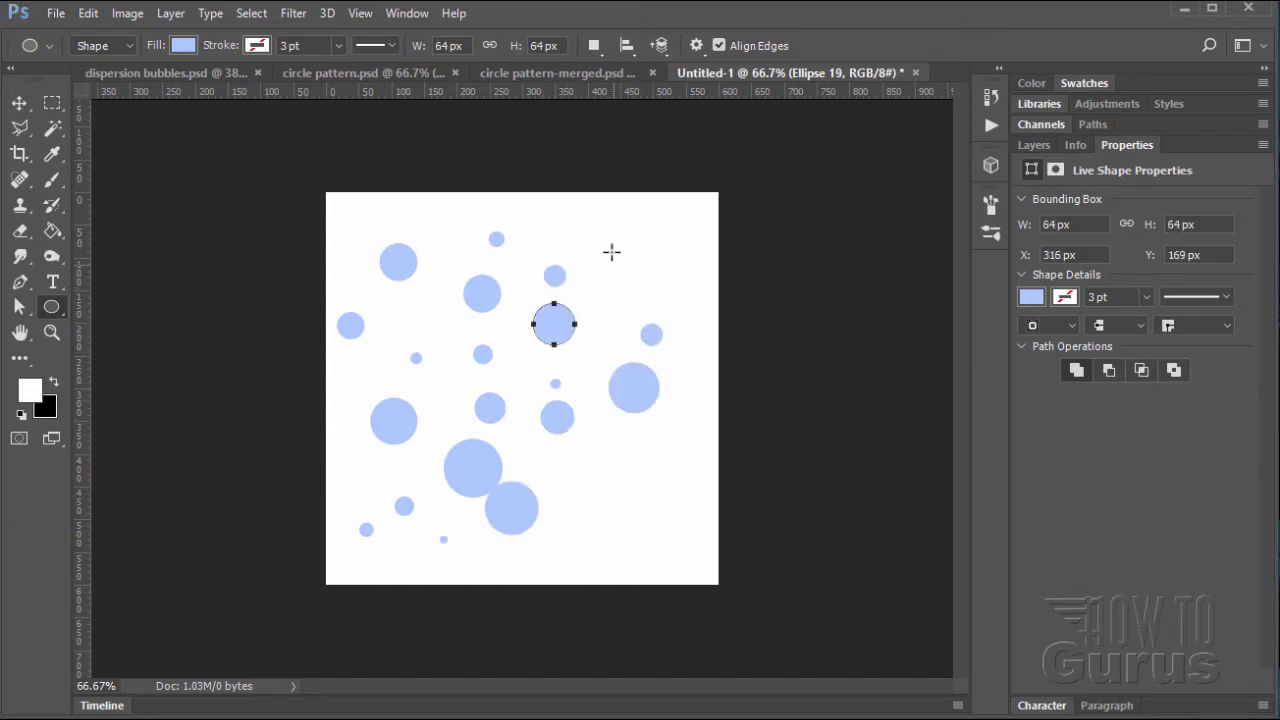
{"action": "left_click_drag", "start_coordinate": [611, 252], "coordinate": [621, 307]}
{"action": "left_click_drag", "start_coordinate": [663, 226], "coordinate": [686, 251]}
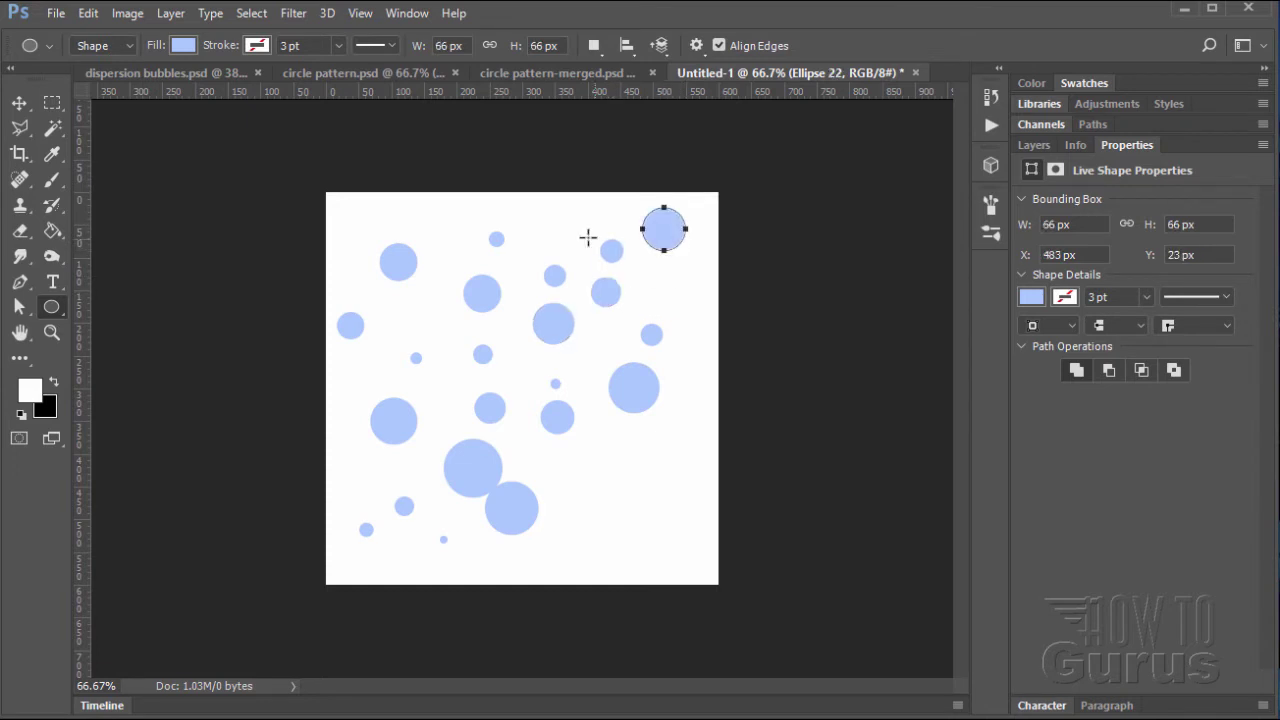
{"action": "left_click_drag", "start_coordinate": [566, 220], "coordinate": [572, 226]}
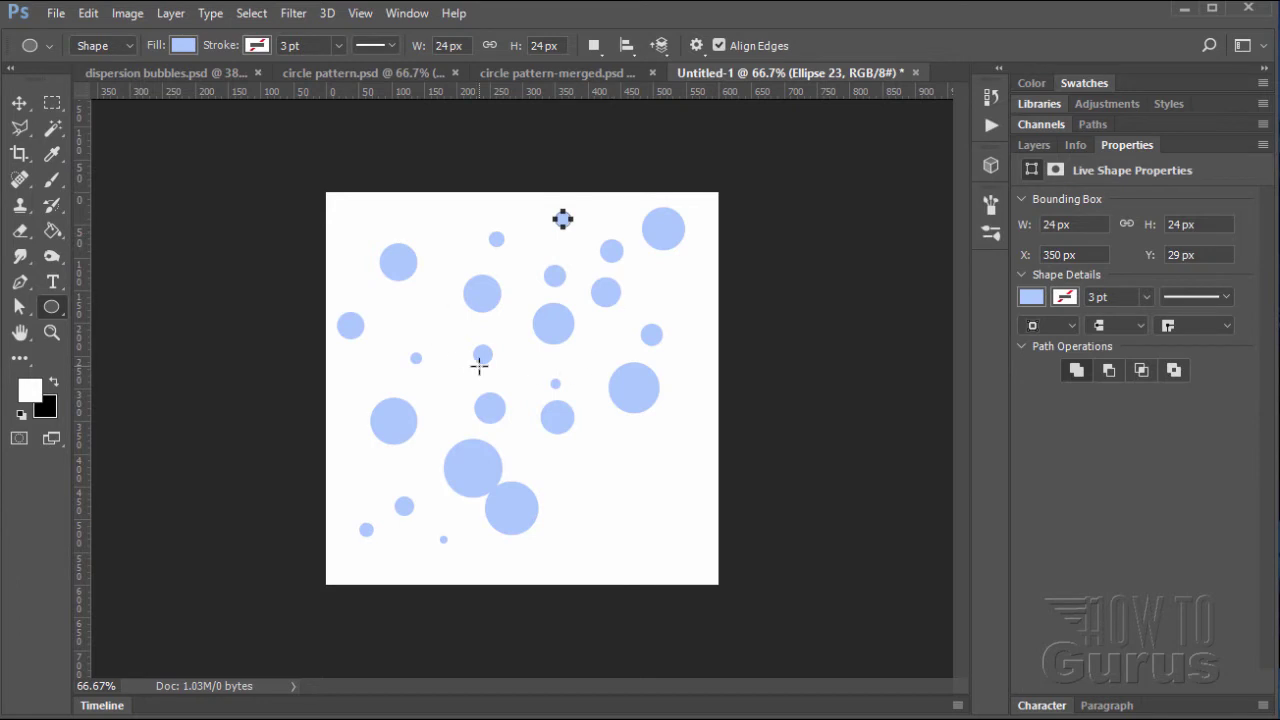
Recolor the small circle near the canvas's upper edge dark blue and add dark blue circles of varied sizes across the left half
{"action": "left_click", "coordinate": [184, 46]}
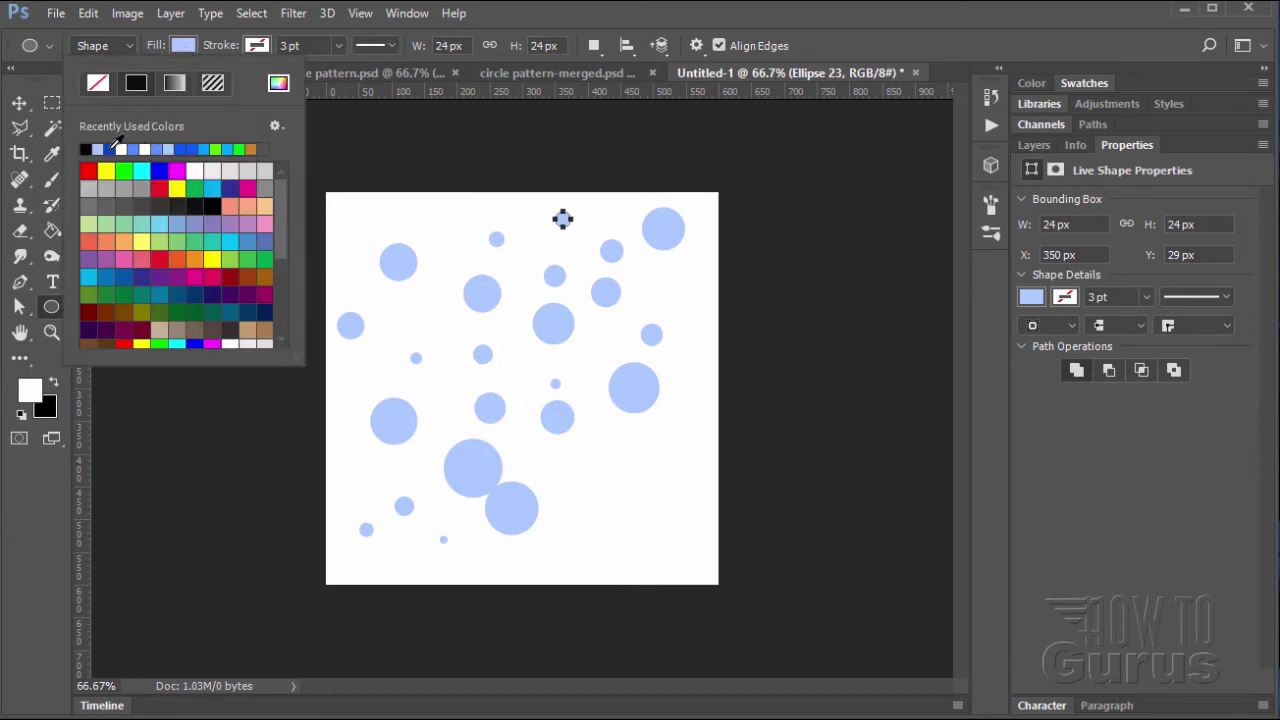
{"action": "left_click", "coordinate": [109, 149]}
{"action": "left_click", "coordinate": [191, 47]}
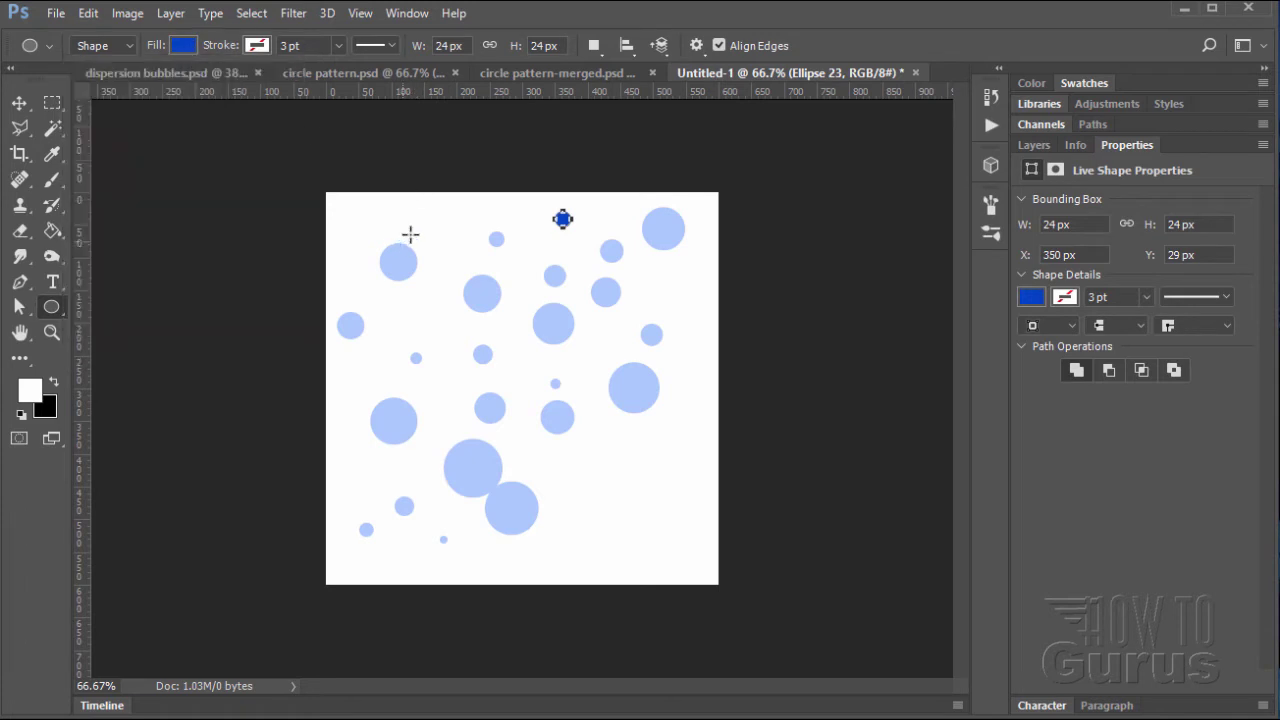
{"action": "left_click_drag", "start_coordinate": [405, 213], "coordinate": [434, 237]}
{"action": "left_click_drag", "start_coordinate": [393, 293], "coordinate": [404, 306]}
{"action": "left_click_drag", "start_coordinate": [333, 210], "coordinate": [353, 237]}
{"action": "left_click_drag", "start_coordinate": [427, 310], "coordinate": [449, 328]}
{"action": "left_click_drag", "start_coordinate": [380, 358], "coordinate": [454, 414]}
{"action": "left_click_drag", "start_coordinate": [358, 457], "coordinate": [372, 481]}
{"action": "mouse_move", "coordinate": [426, 439]}
{"action": "left_mouse_down"}
{"action": "mouse_move", "coordinate": [446, 456]}
{"action": "mouse_move", "coordinate": [444, 440]}
{"action": "left_mouse_up"}
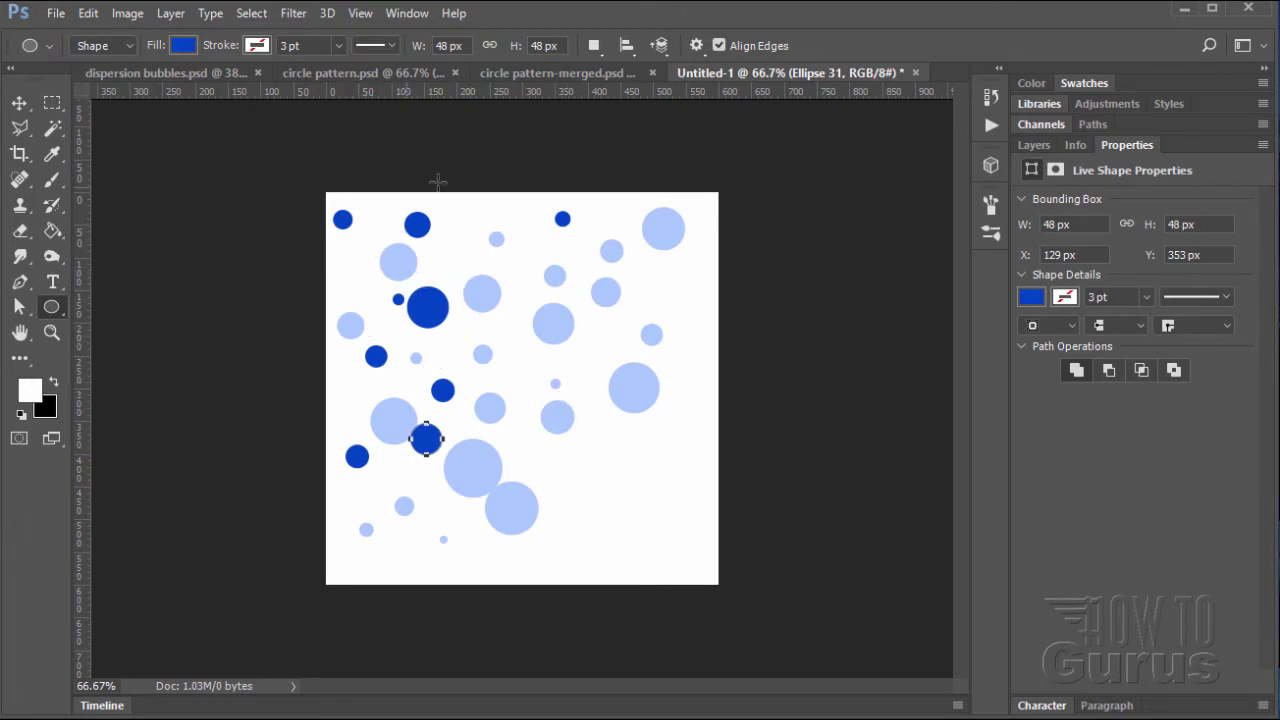
{"action": "left_click", "coordinate": [547, 71]}
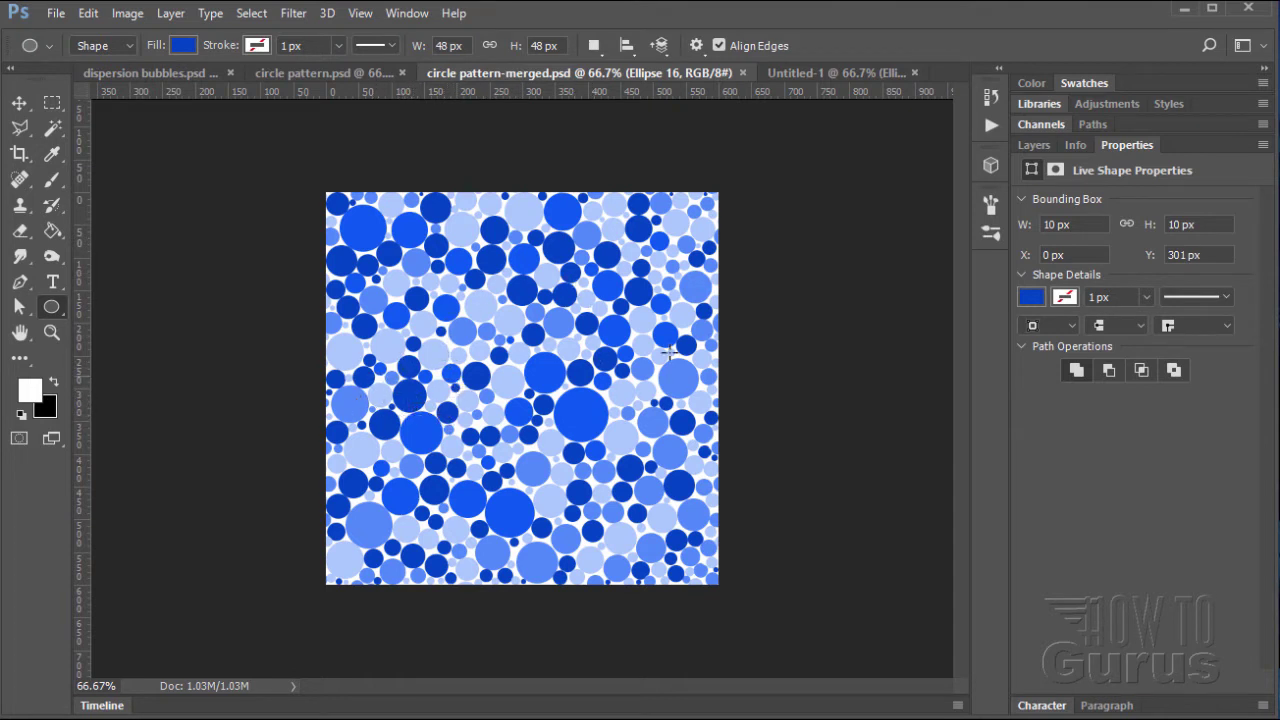
{"action": "left_click", "coordinate": [341, 73]}
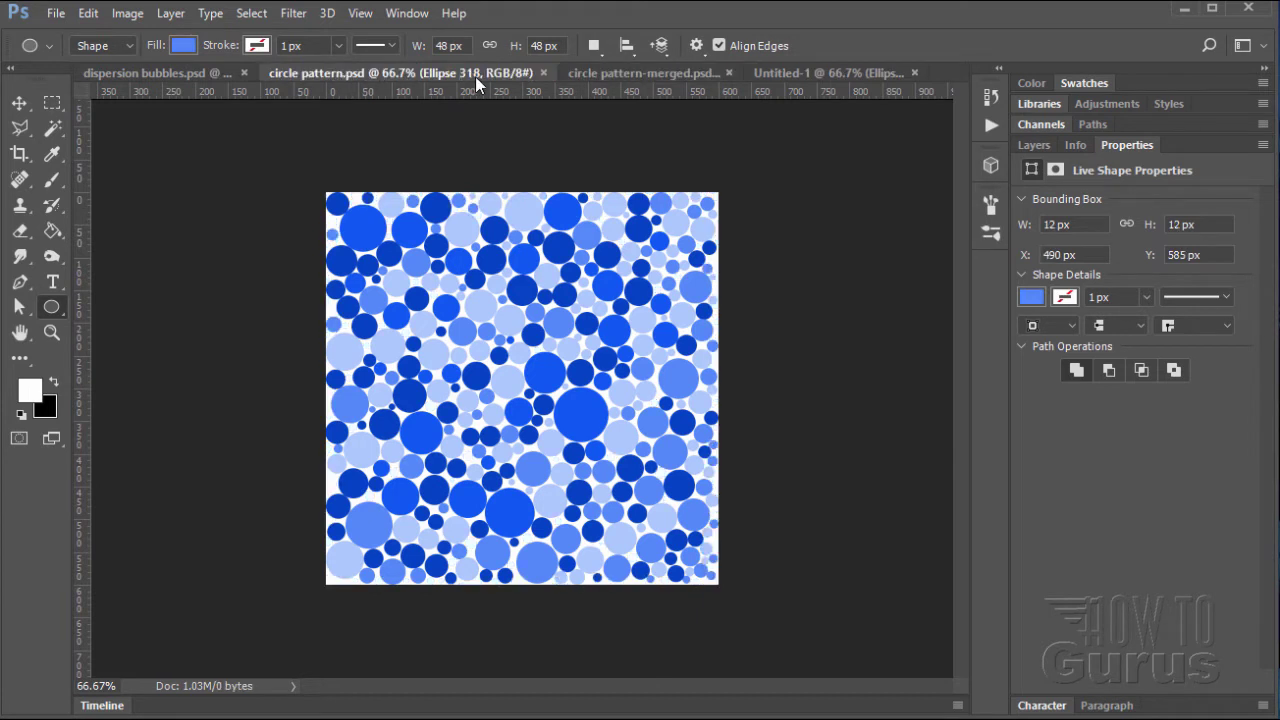
{"action": "left_click", "coordinate": [772, 75]}
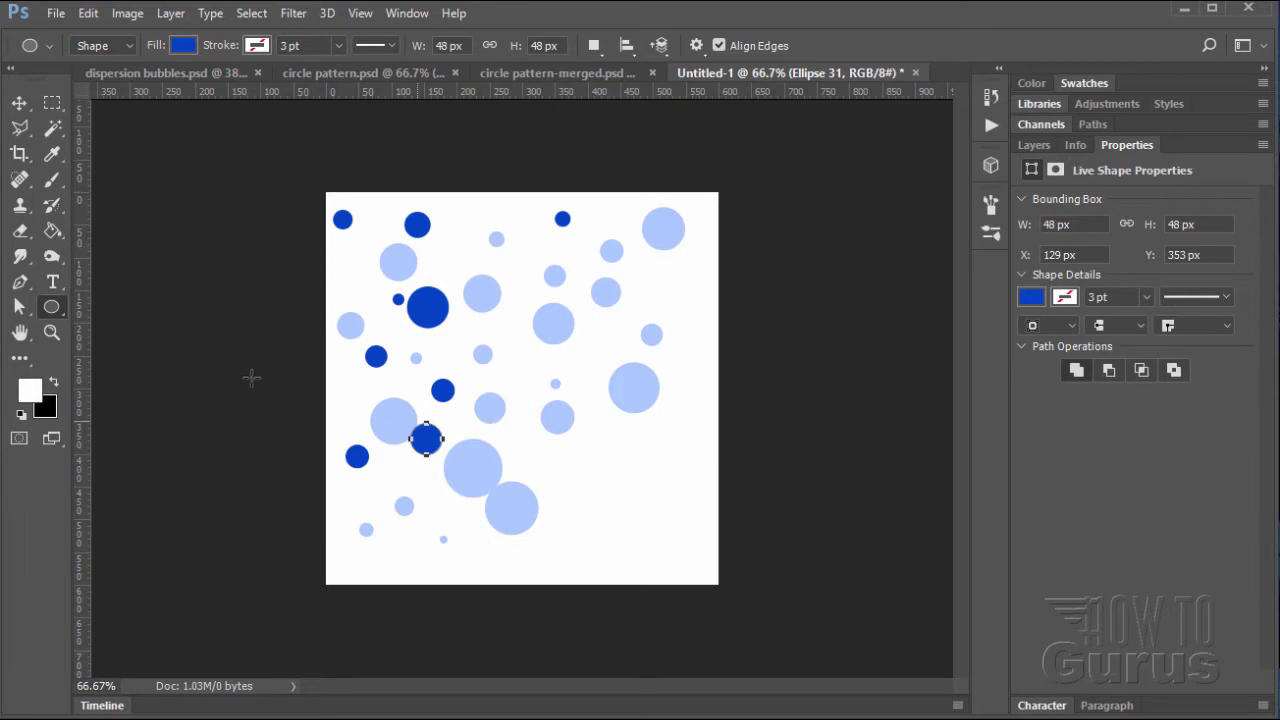
Move the tiny and the large dark blue circles up against the light blue circle in the canvas's upper-left area
{"action": "left_click", "coordinate": [52, 332]}
{"action": "left_click", "coordinate": [380, 249]}
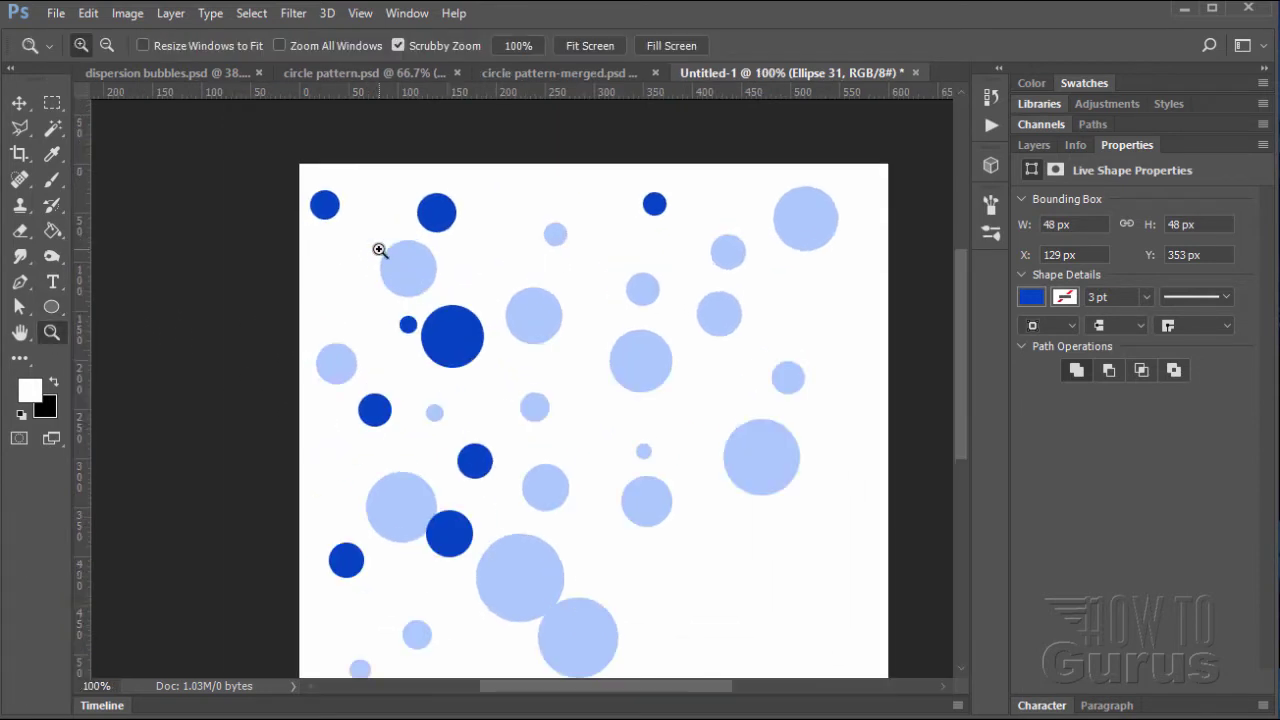
{"action": "left_click", "coordinate": [380, 249]}
{"action": "left_click", "coordinate": [462, 385]}
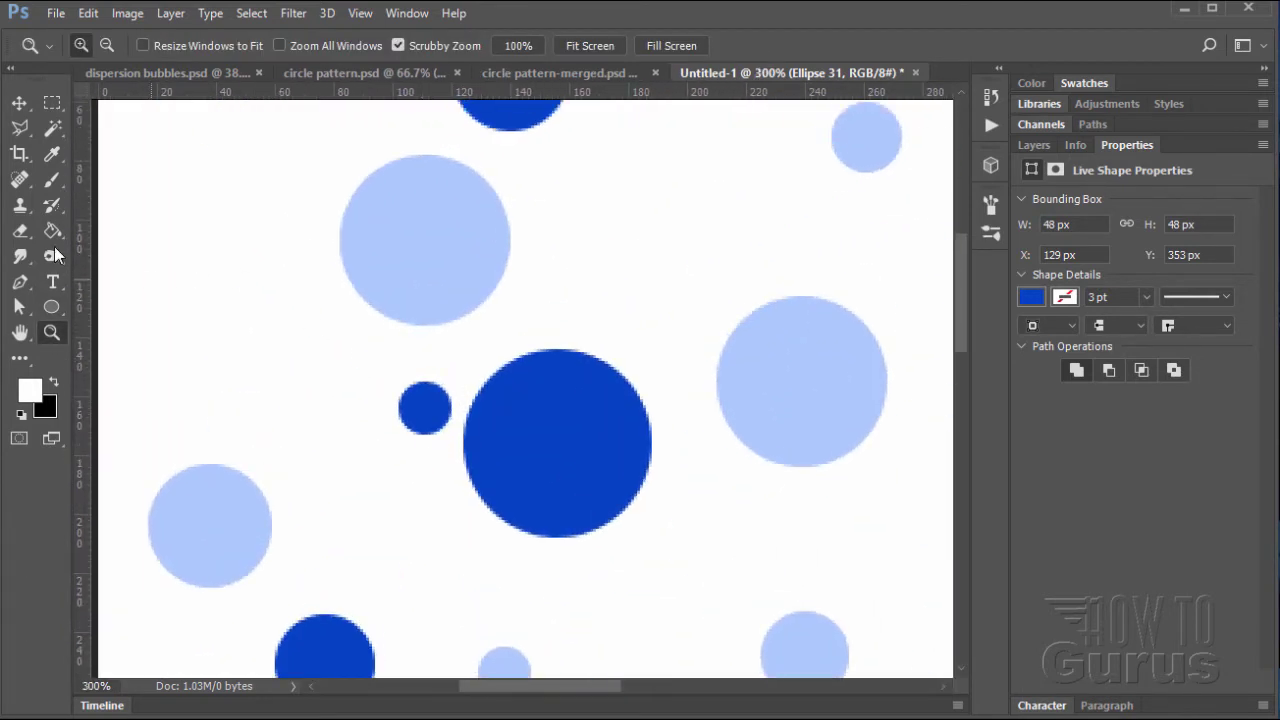
{"action": "left_click", "coordinate": [19, 103]}
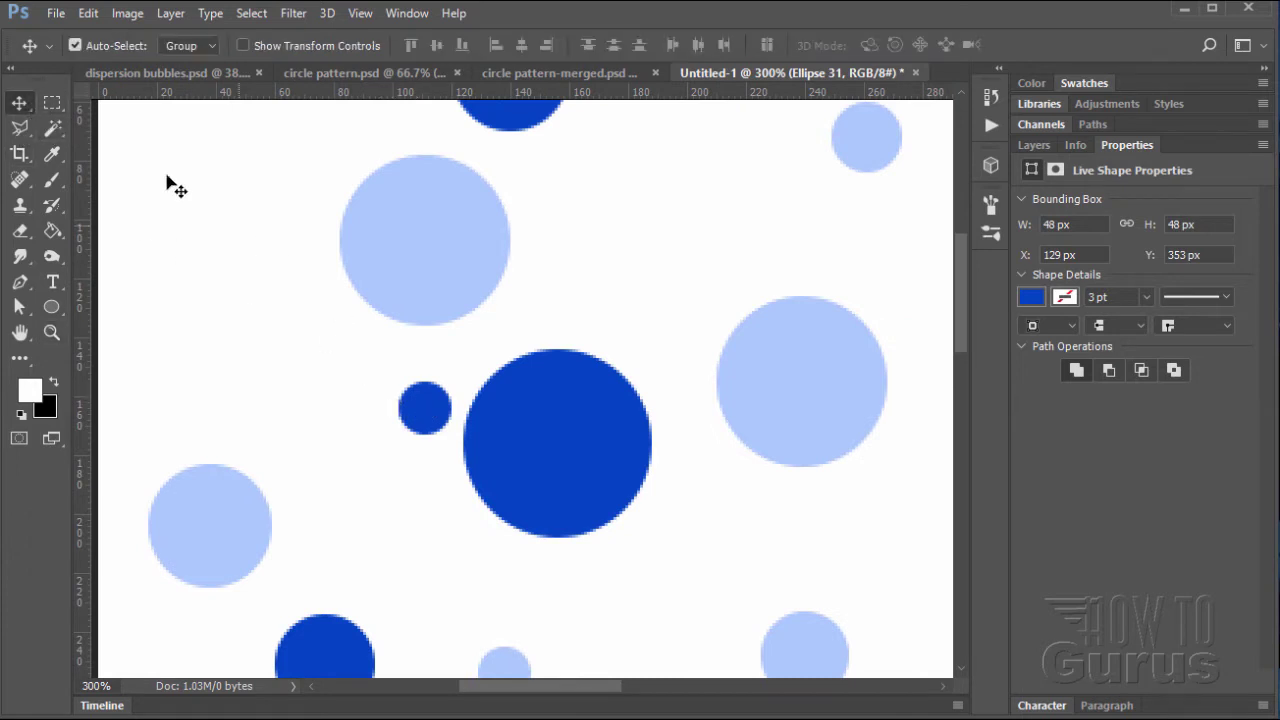
{"action": "left_click_drag", "start_coordinate": [430, 409], "coordinate": [404, 351]}
{"action": "left_click_drag", "start_coordinate": [546, 436], "coordinate": [510, 406]}
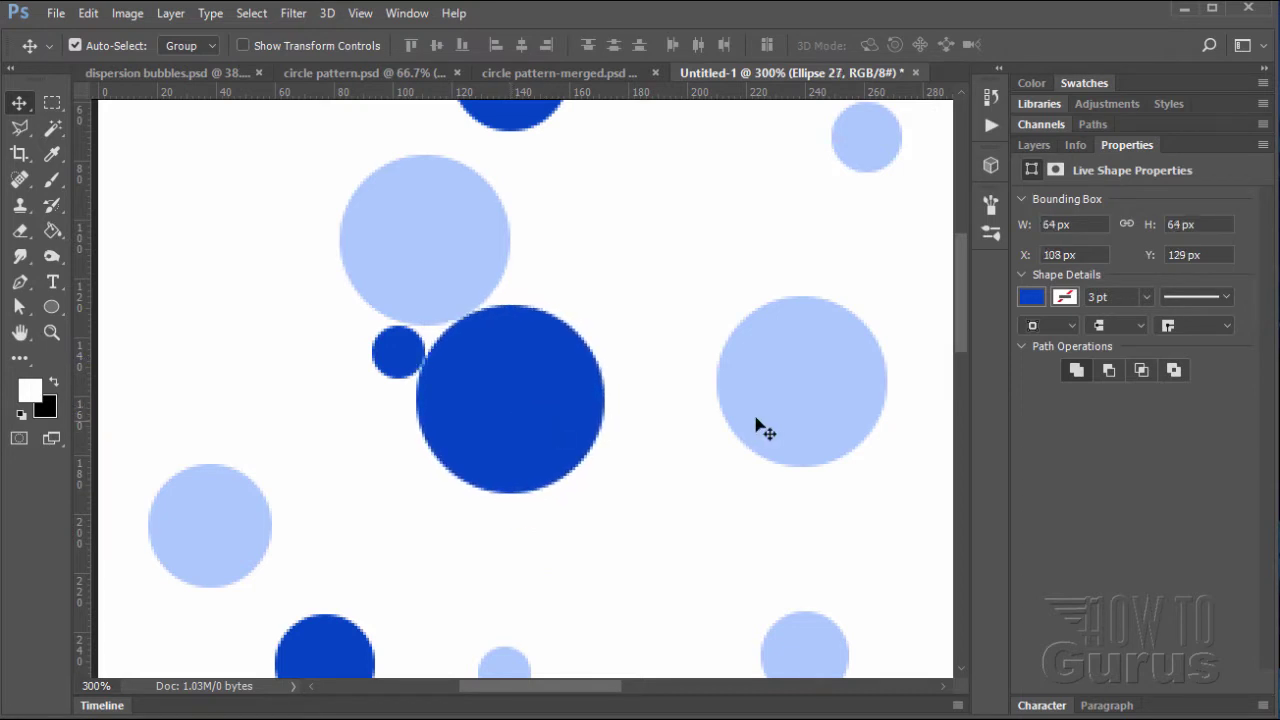
Pack three light blue circles and one dark blue circle closely around the large dark blue circle without overlapping
{"action": "left_click_drag", "start_coordinate": [775, 415], "coordinate": [571, 267]}
{"action": "left_click_drag", "start_coordinate": [326, 620], "coordinate": [363, 445]}
{"action": "left_click_drag", "start_coordinate": [213, 529], "coordinate": [406, 522]}
{"action": "left_click_drag", "start_coordinate": [766, 630], "coordinate": [622, 347]}
Recolor the small light blue circle beside the cluster medium blue and draw five medium blue circles, up to about 56 px, around the cluster
{"action": "left_click", "coordinate": [54, 328]}
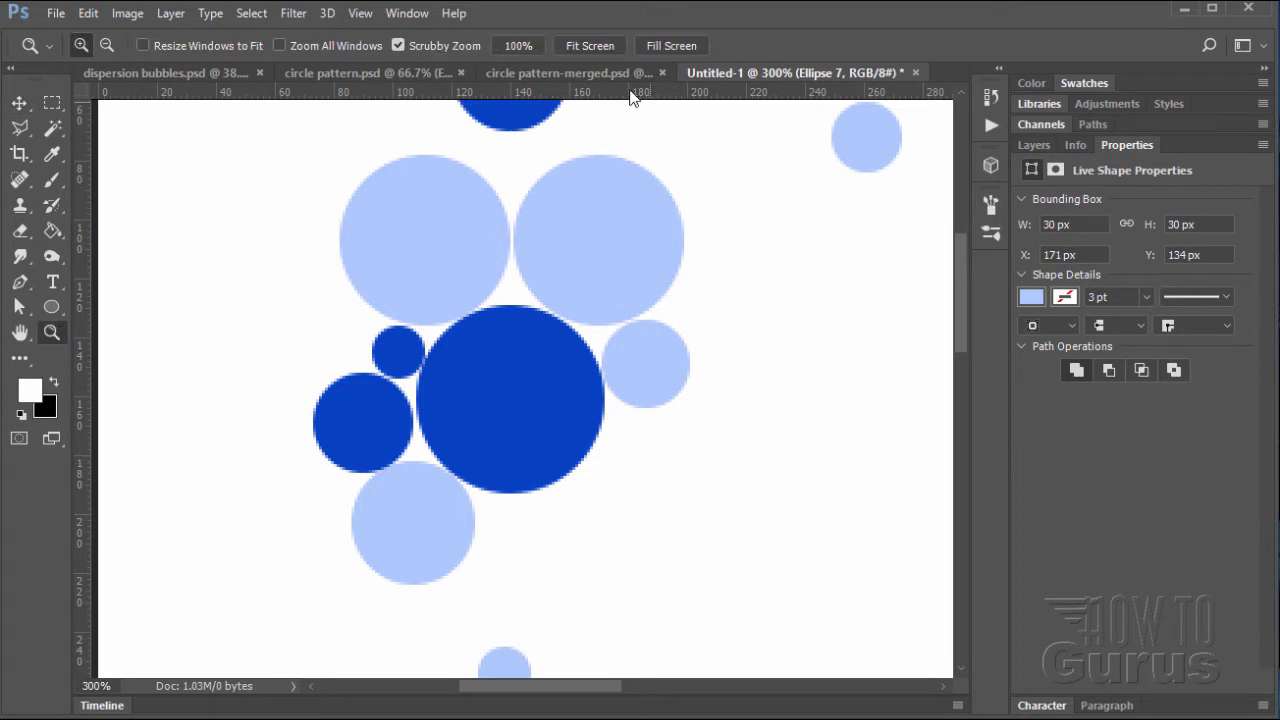
{"action": "left_click", "coordinate": [590, 46]}
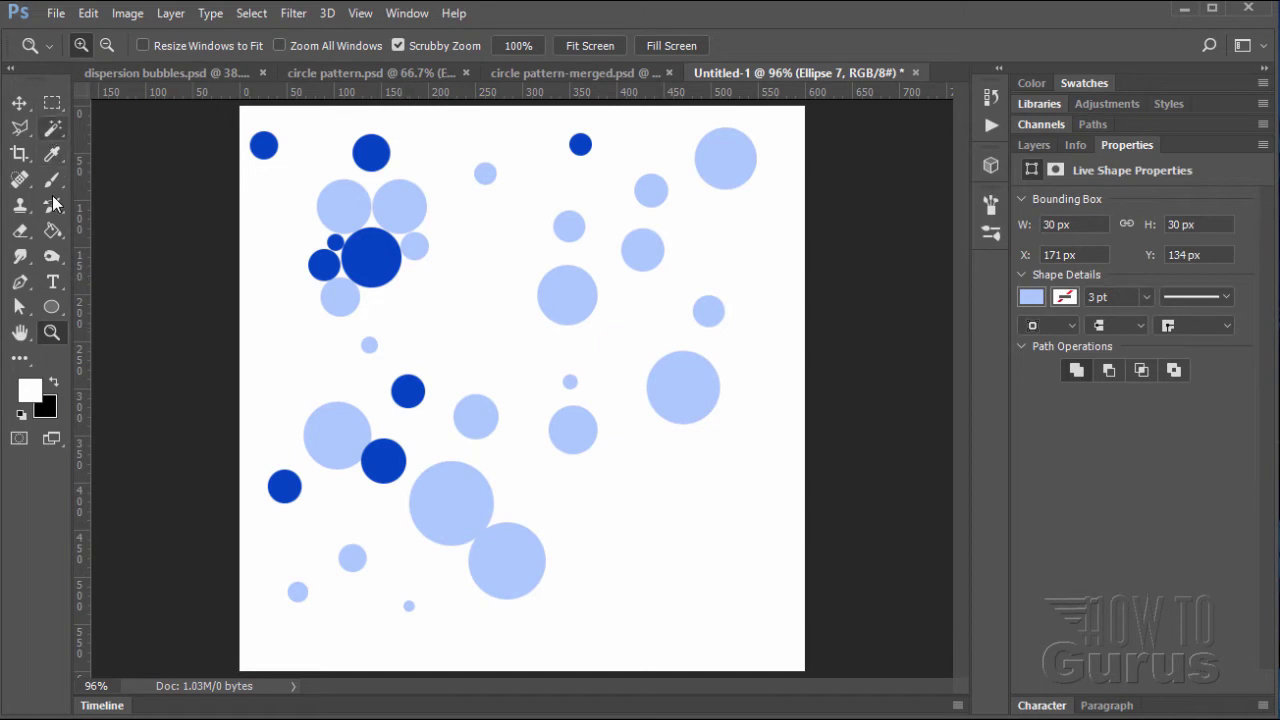
{"action": "left_click", "coordinate": [52, 307]}
{"action": "left_click", "coordinate": [182, 46]}
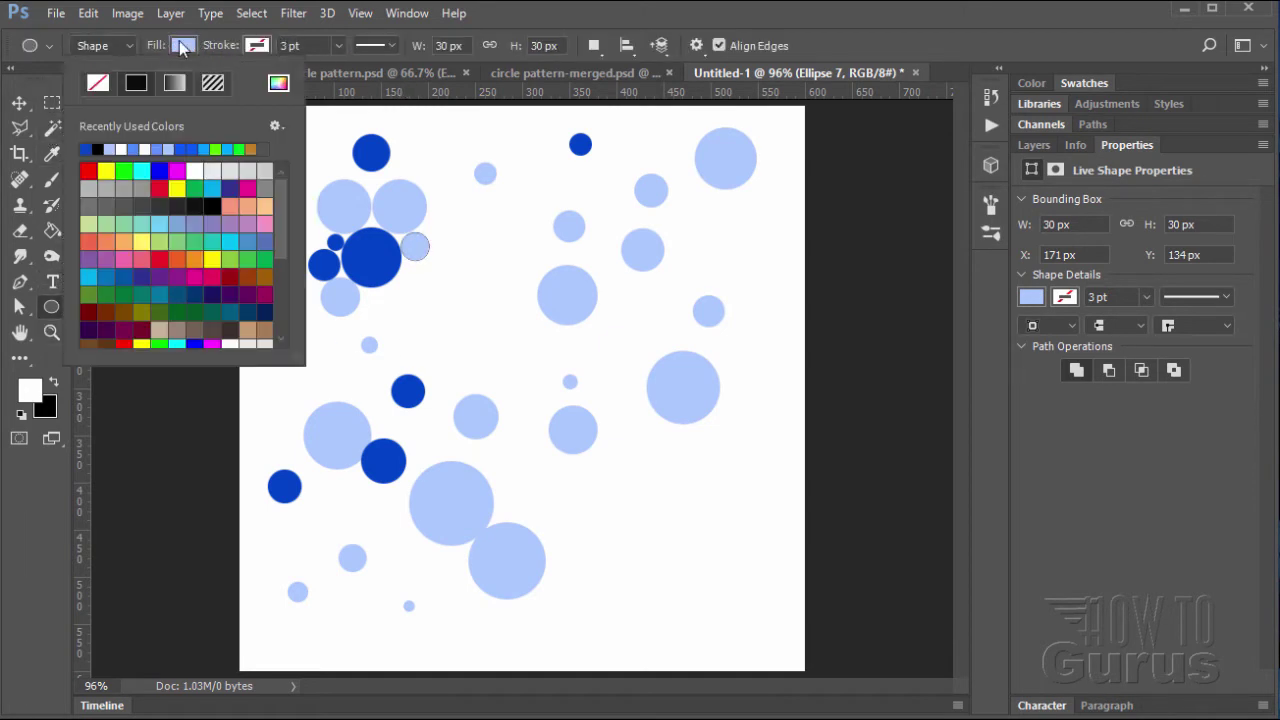
{"action": "left_click", "coordinate": [158, 149]}
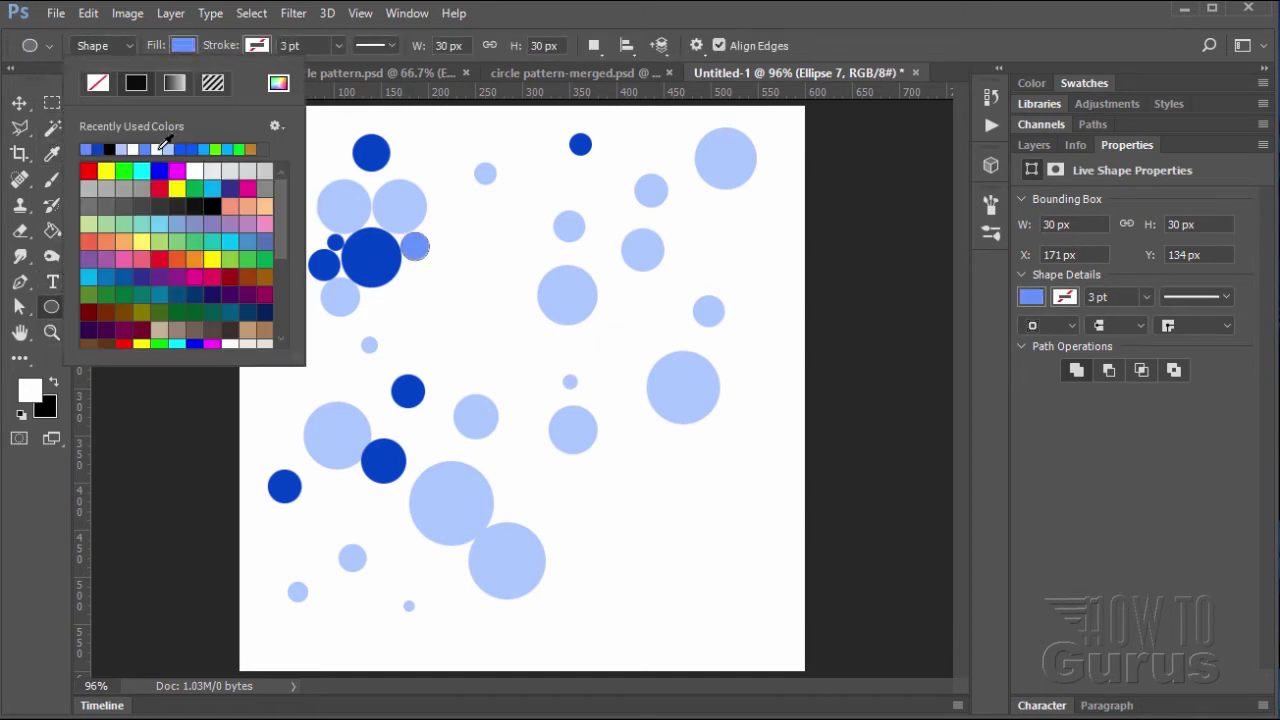
{"action": "left_click", "coordinate": [185, 48]}
{"action": "mouse_move", "coordinate": [412, 296]}
{"action": "left_mouse_down"}
{"action": "mouse_move", "coordinate": [449, 329]}
{"action": "mouse_move", "coordinate": [440, 323]}
{"action": "left_mouse_up"}
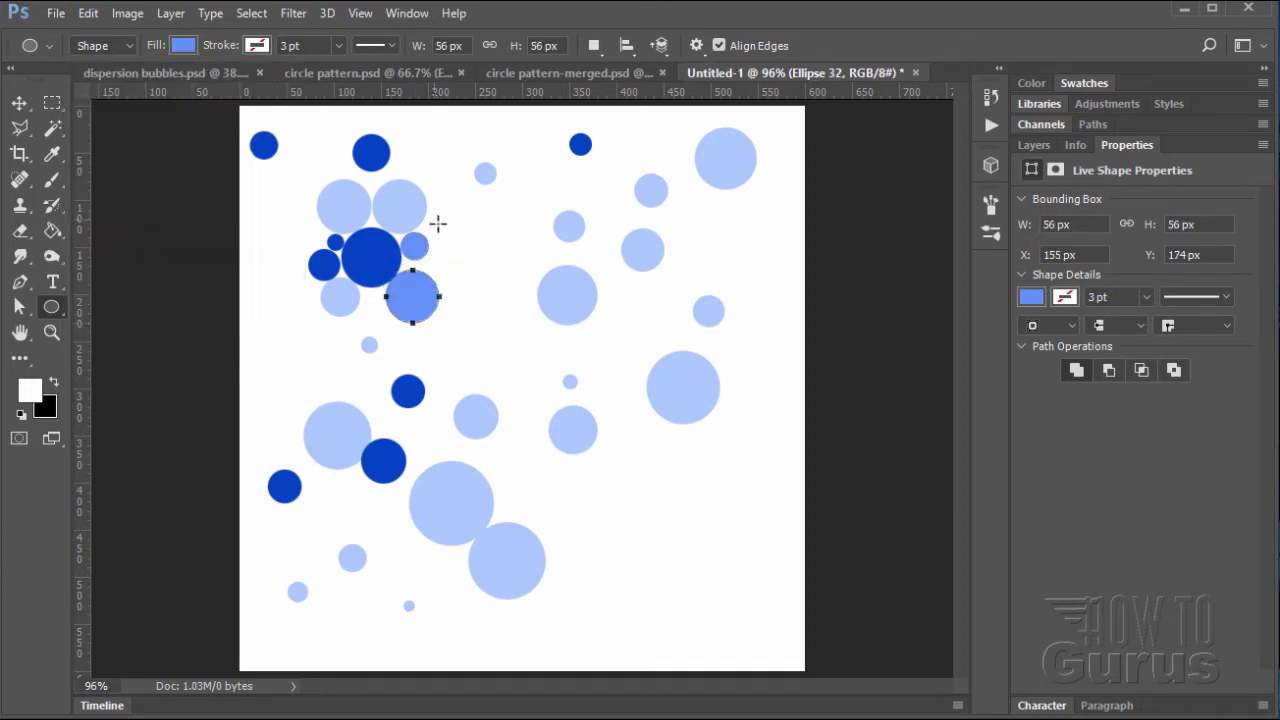
{"action": "left_click_drag", "start_coordinate": [434, 220], "coordinate": [443, 229]}
{"action": "left_click_drag", "start_coordinate": [343, 166], "coordinate": [355, 178]}
{"action": "left_click_drag", "start_coordinate": [296, 229], "coordinate": [313, 287]}
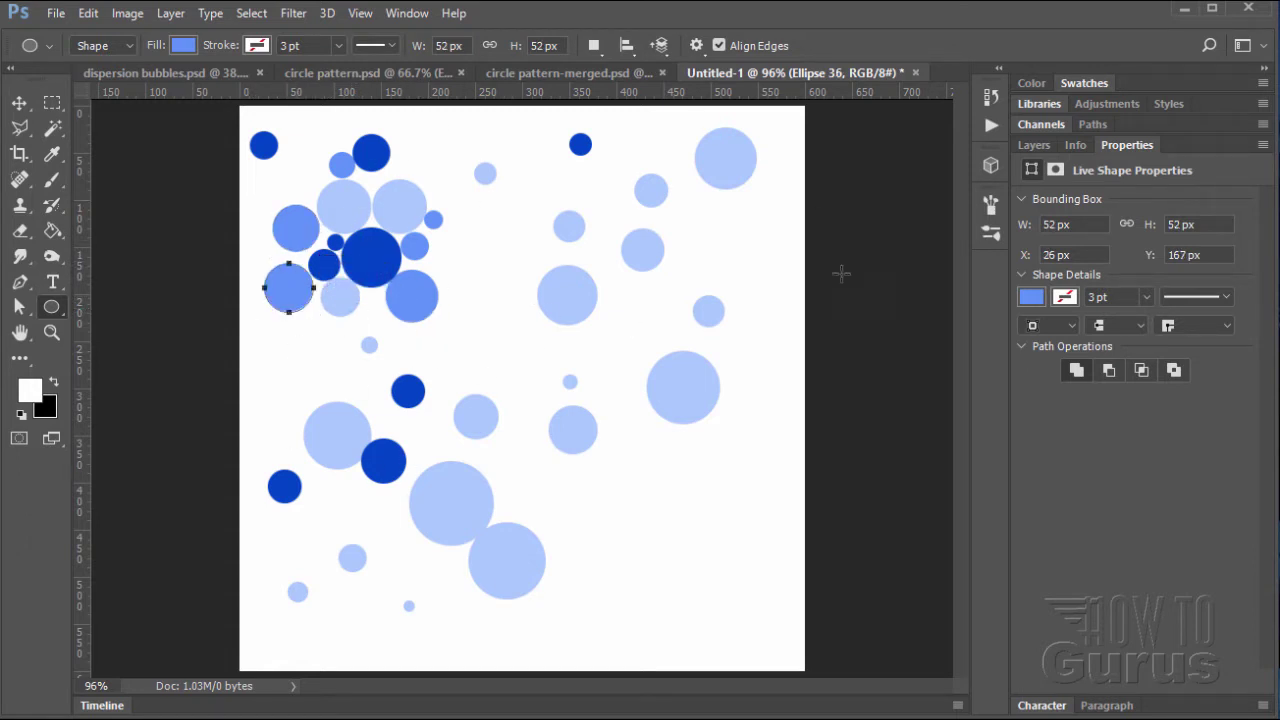
Close the Untitled-1 practice document without saving its changes
{"action": "left_click", "coordinate": [19, 103]}
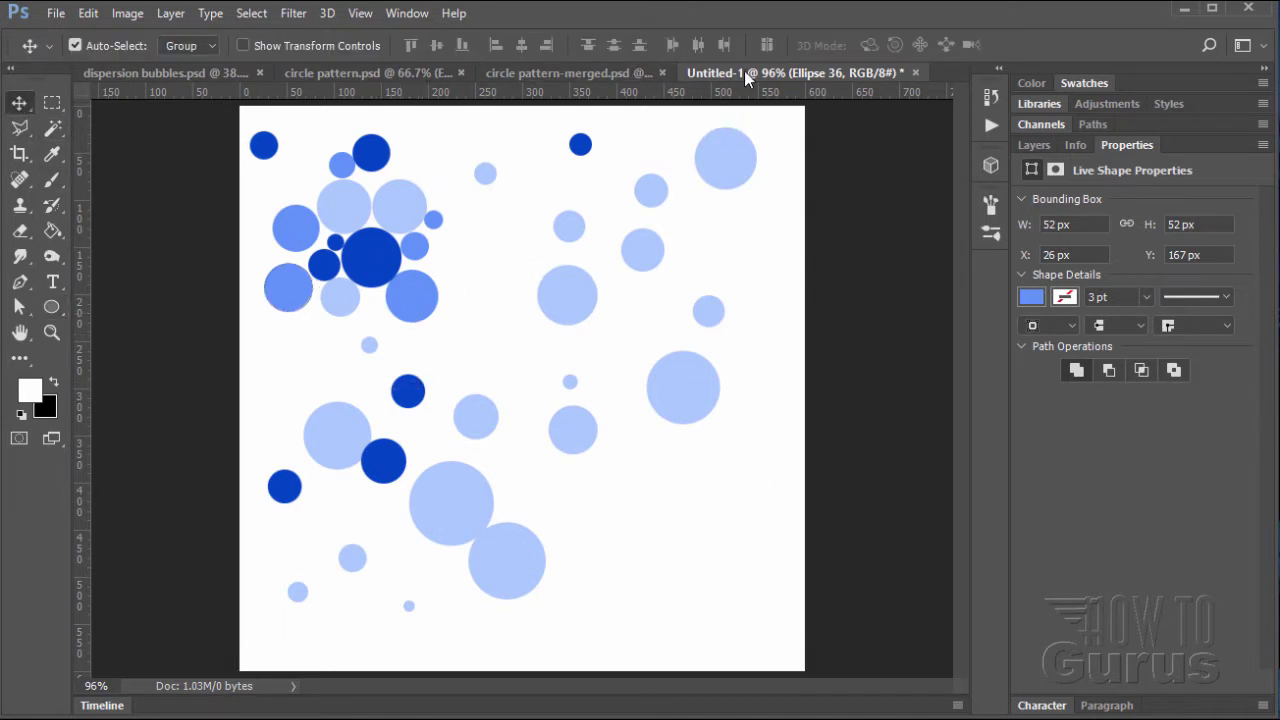
{"action": "left_click", "coordinate": [917, 71]}
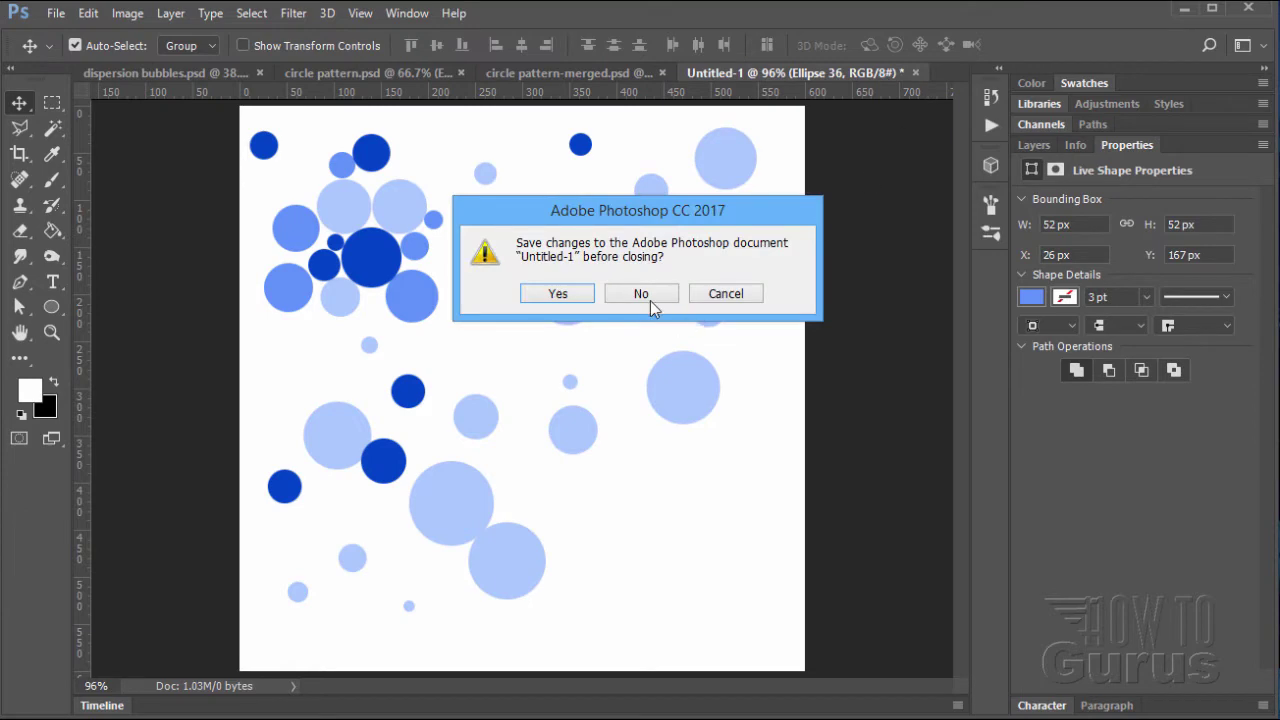
{"action": "left_click", "coordinate": [641, 294]}
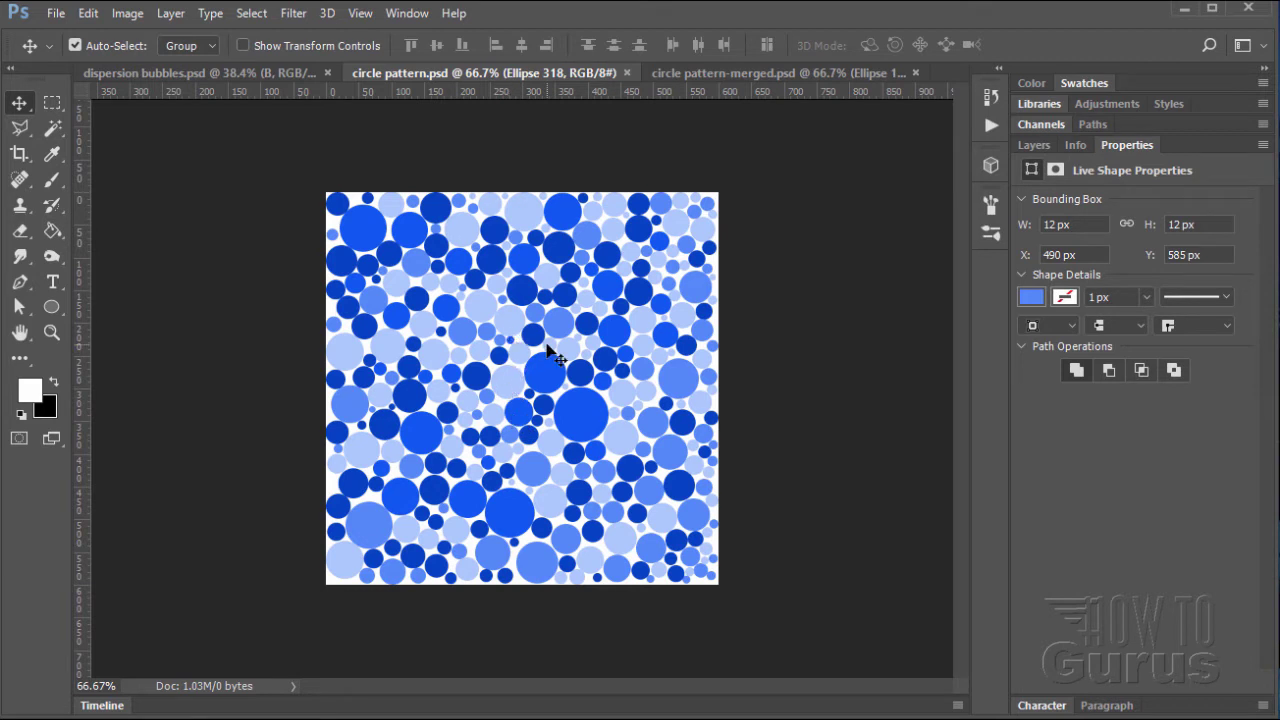
Compare circle pattern-merged.psd with circle pattern.psd, and define the circle pattern.psd canvas as a pattern named "circle pattern.psd"
{"action": "left_click", "coordinate": [665, 73]}
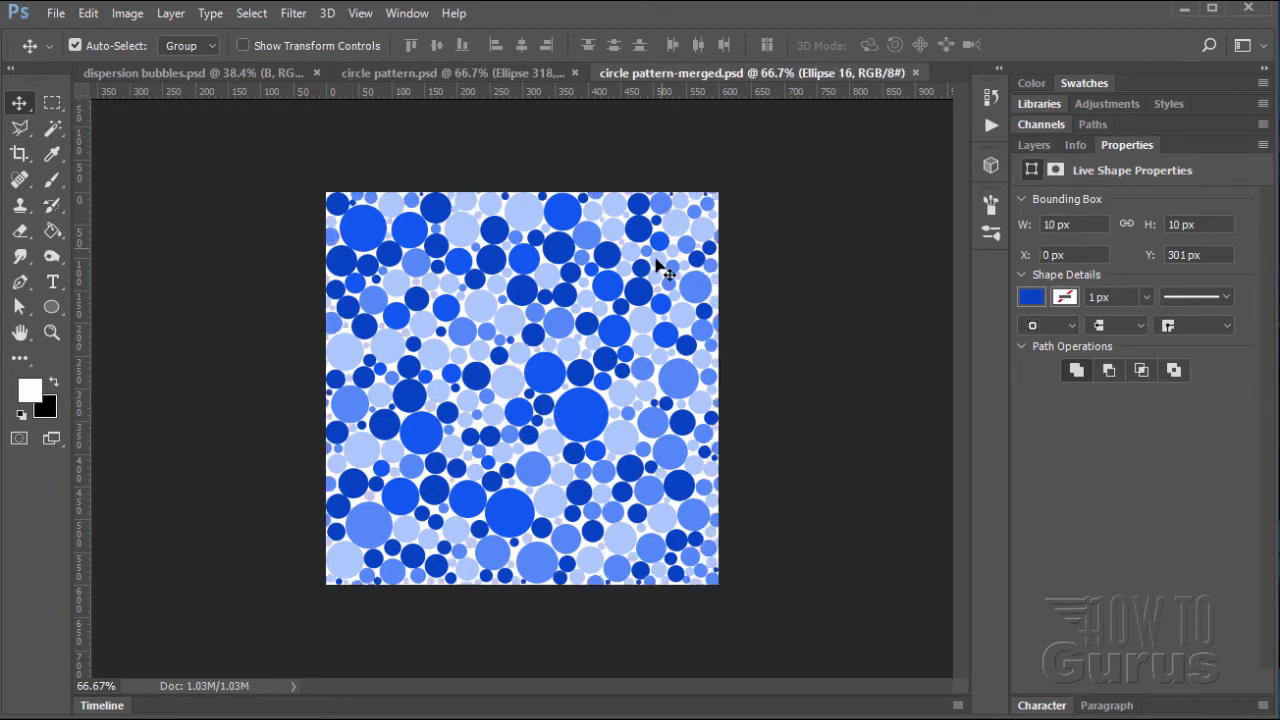
{"action": "left_click", "coordinate": [545, 76]}
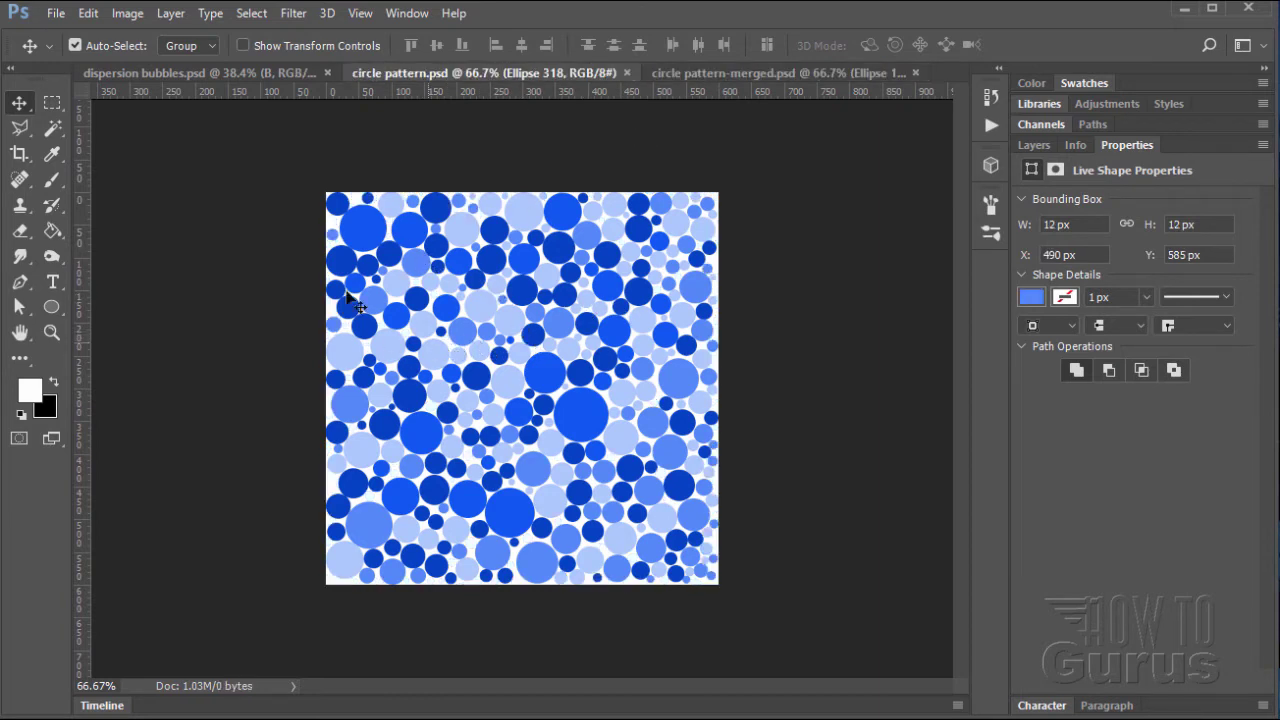
{"action": "left_click", "coordinate": [88, 14]}
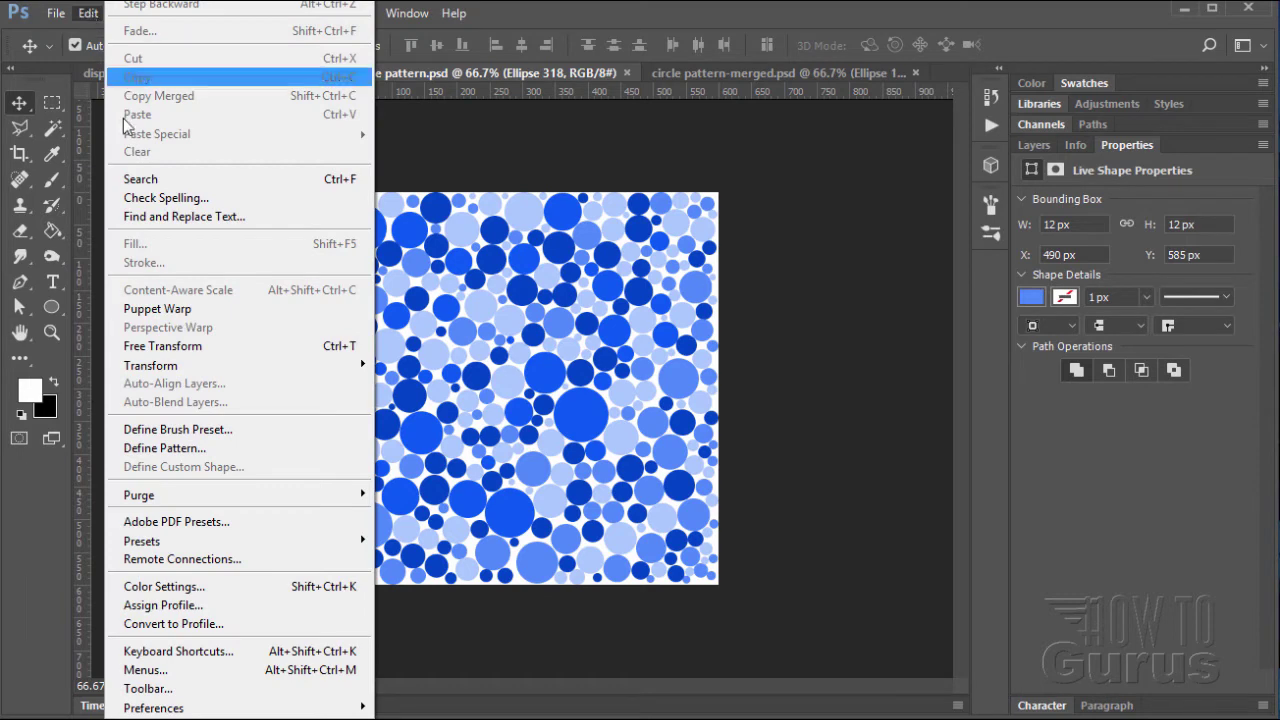
{"action": "left_click", "coordinate": [131, 455]}
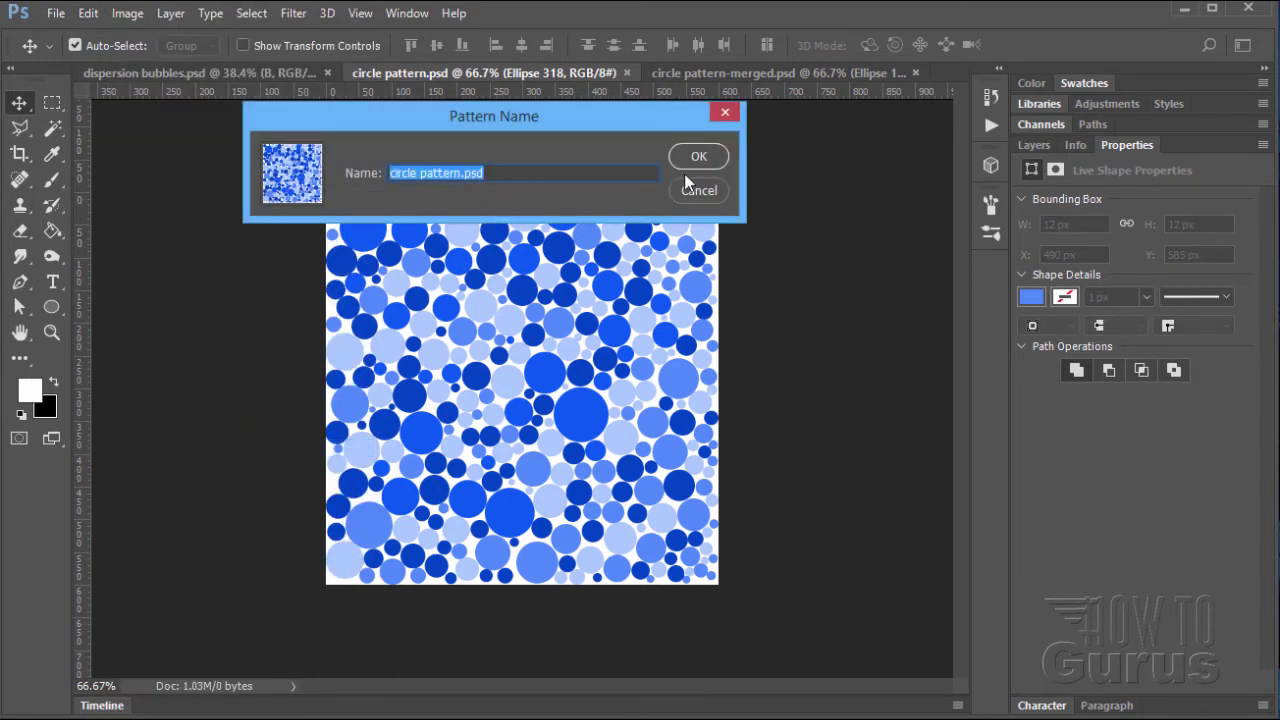
{"action": "left_click", "coordinate": [699, 158]}
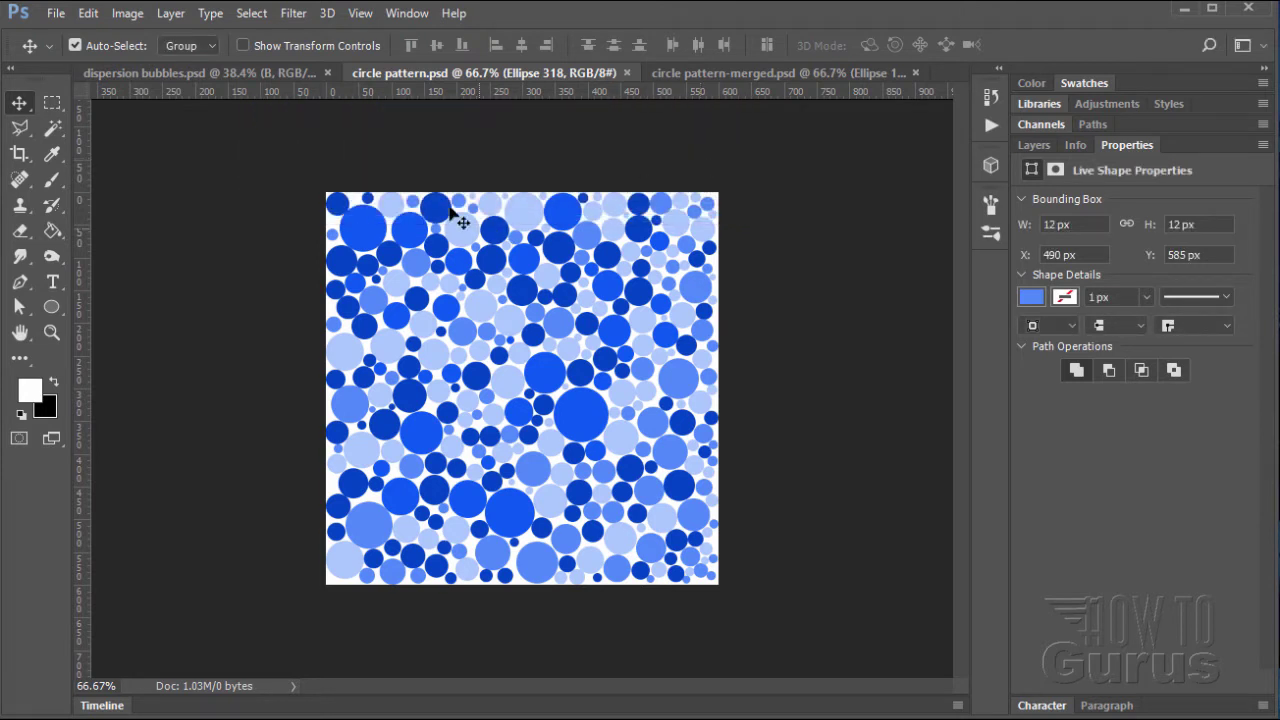
Create a new 7 x 5 inch document at 300 pixels/inch in RGB color with a white background
{"action": "left_click", "coordinate": [56, 13]}
{"action": "left_click", "coordinate": [70, 36]}
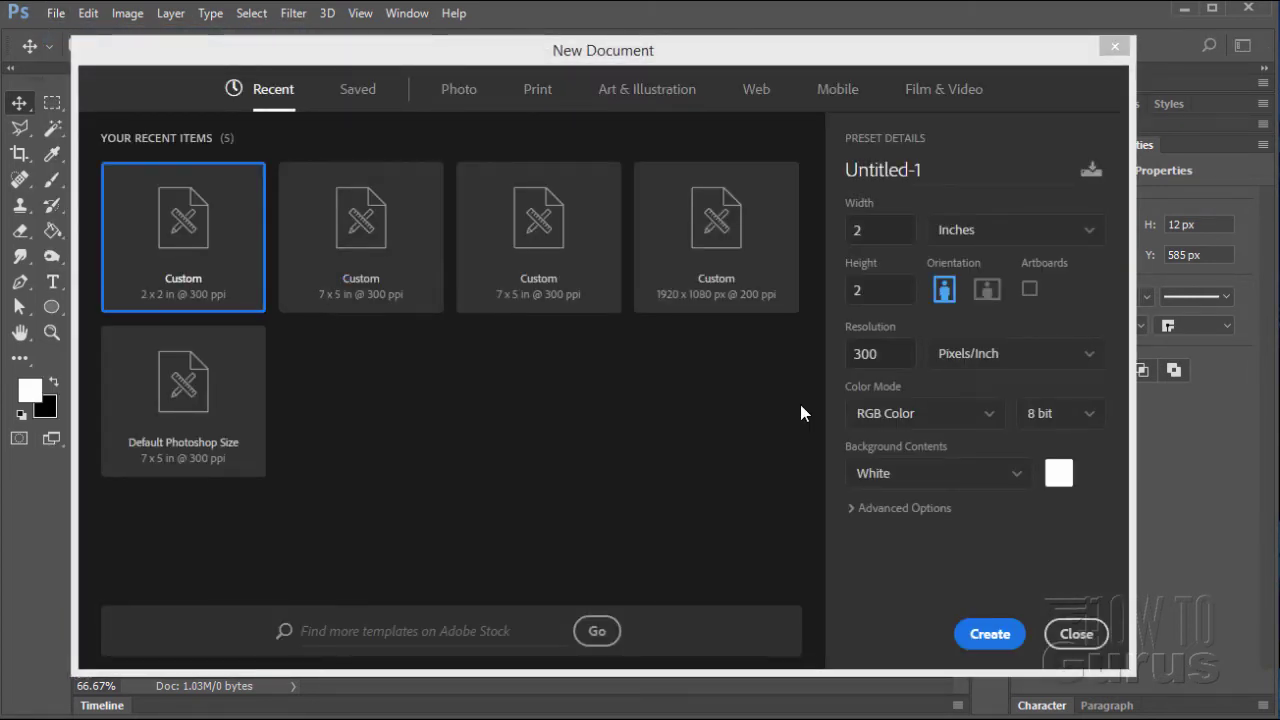
{"action": "left_click", "coordinate": [356, 224]}
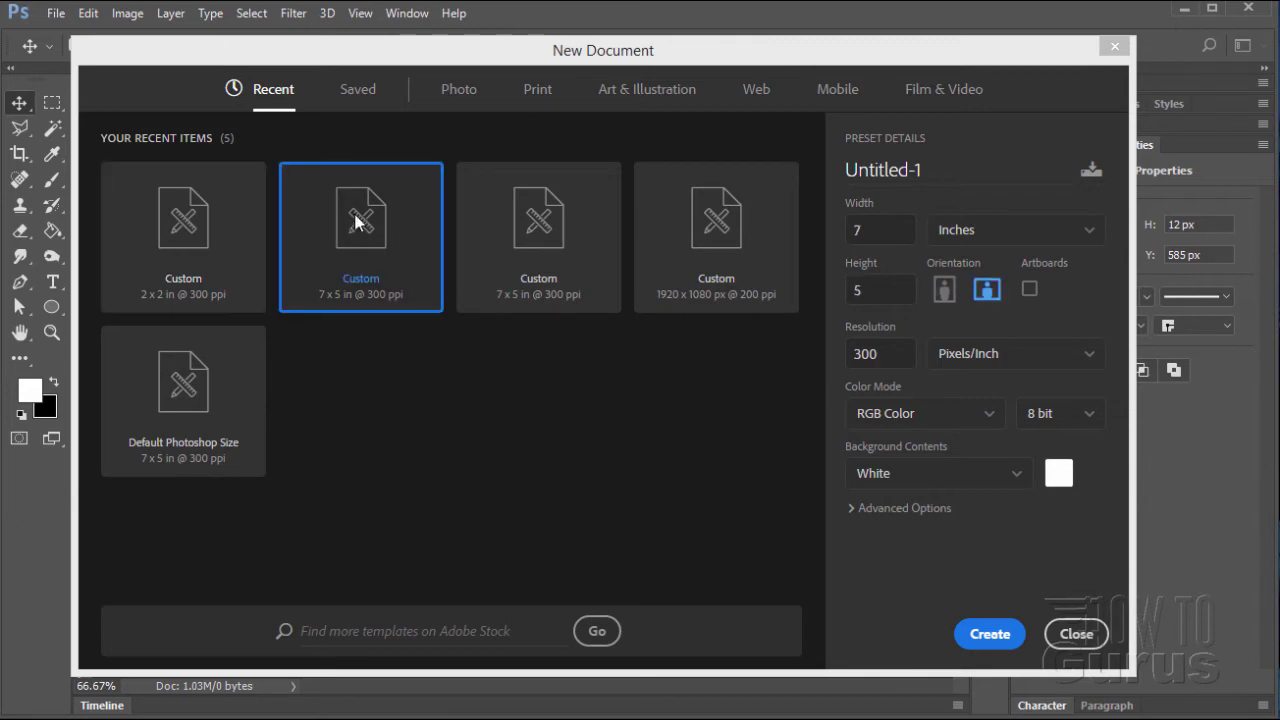
{"action": "left_click", "coordinate": [992, 634]}
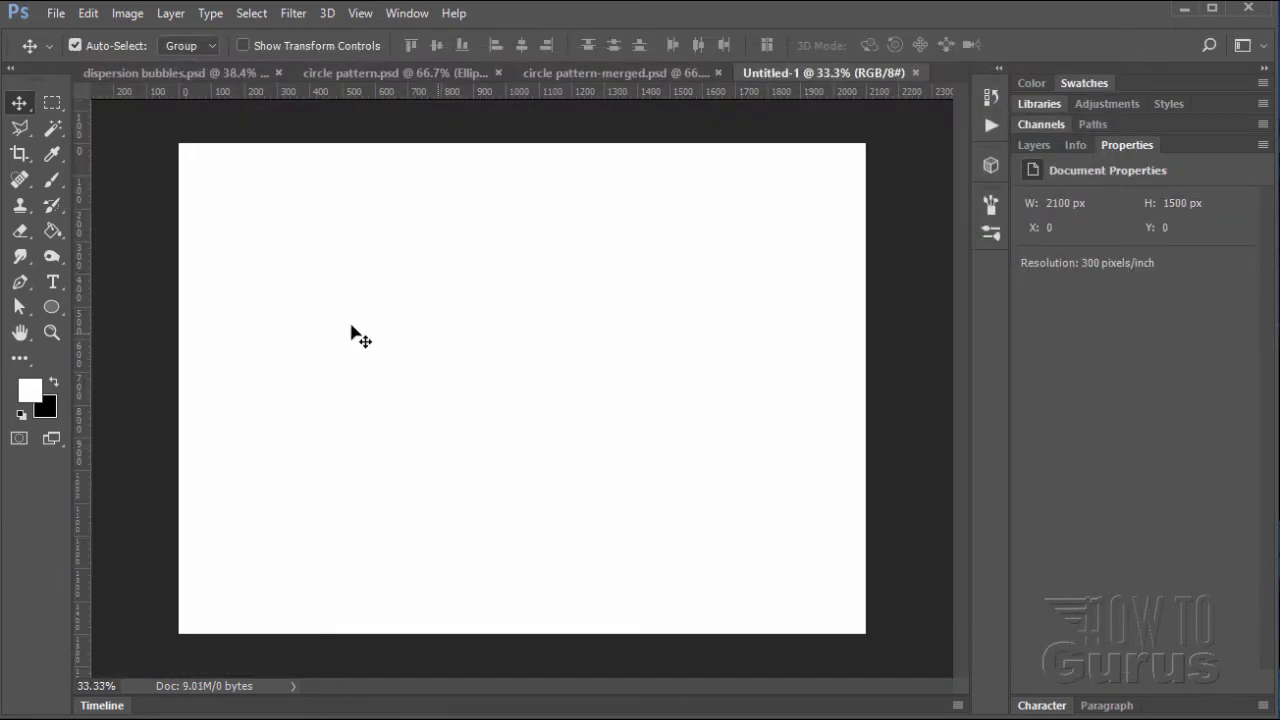
Fill the blank canvas with the newest blue circle pattern using the Paint Bucket tool
{"action": "left_click", "coordinate": [51, 231]}
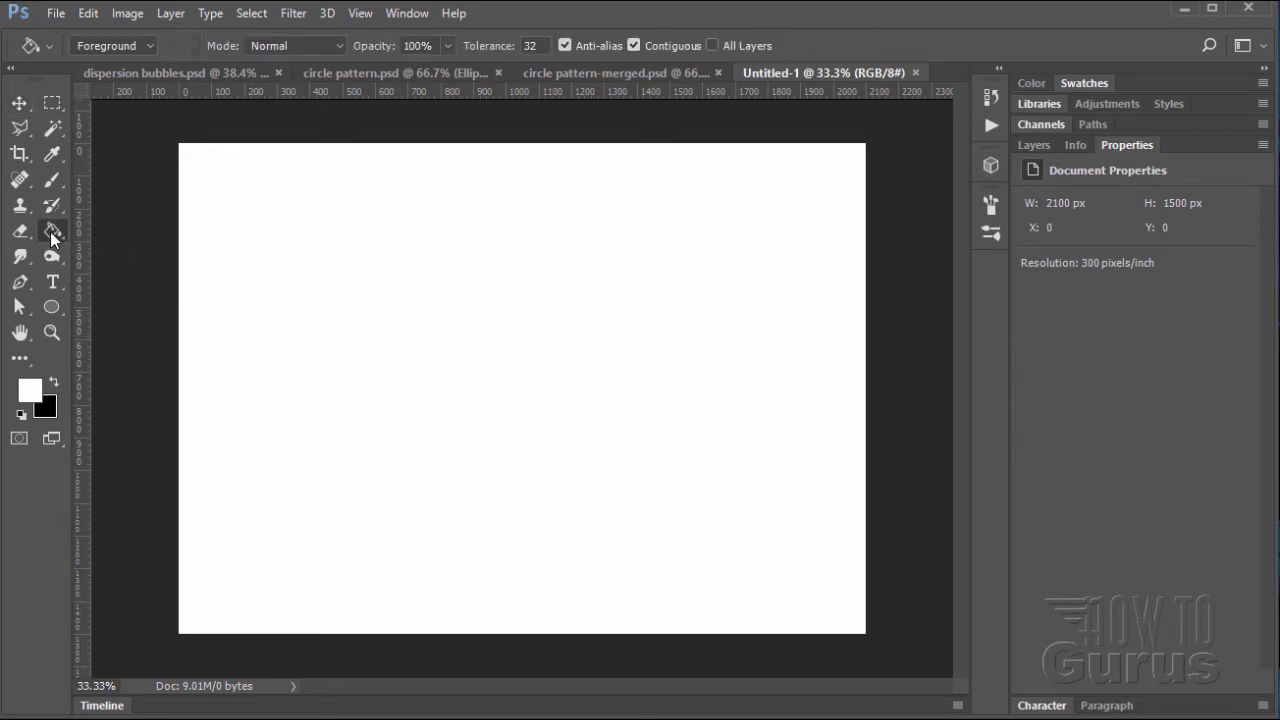
{"action": "left_click", "coordinate": [149, 44]}
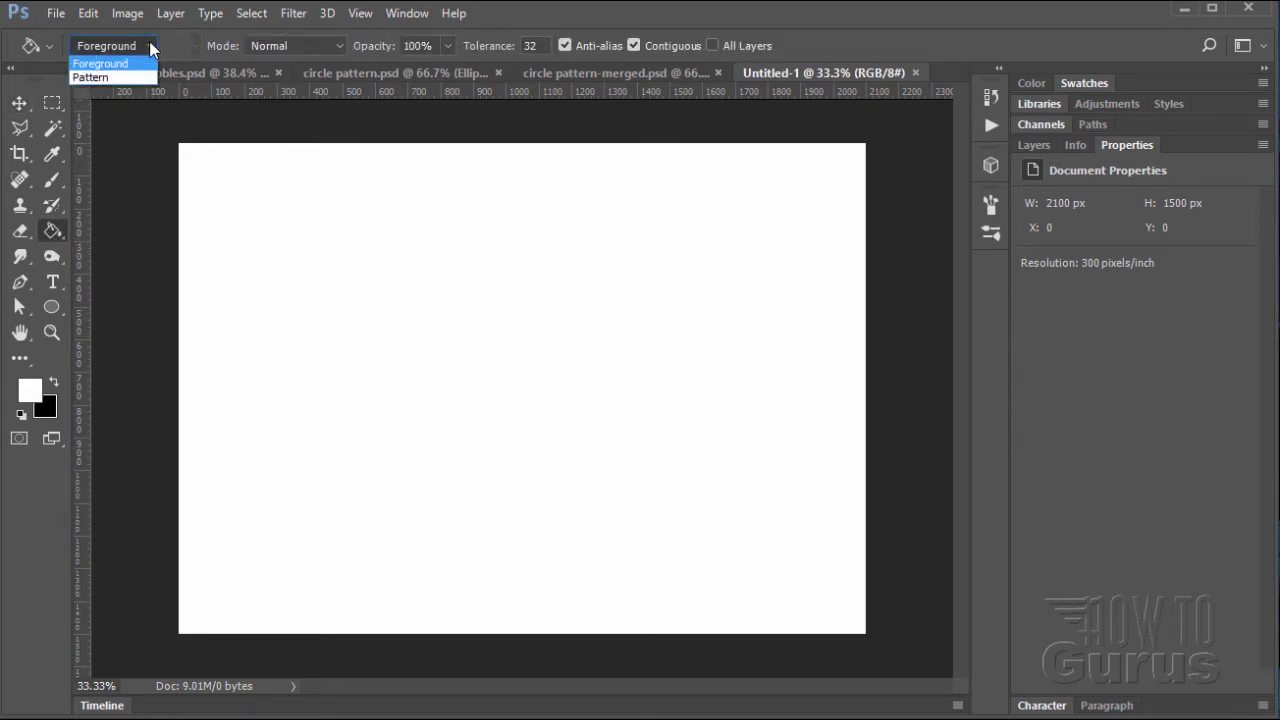
{"action": "left_click", "coordinate": [97, 76]}
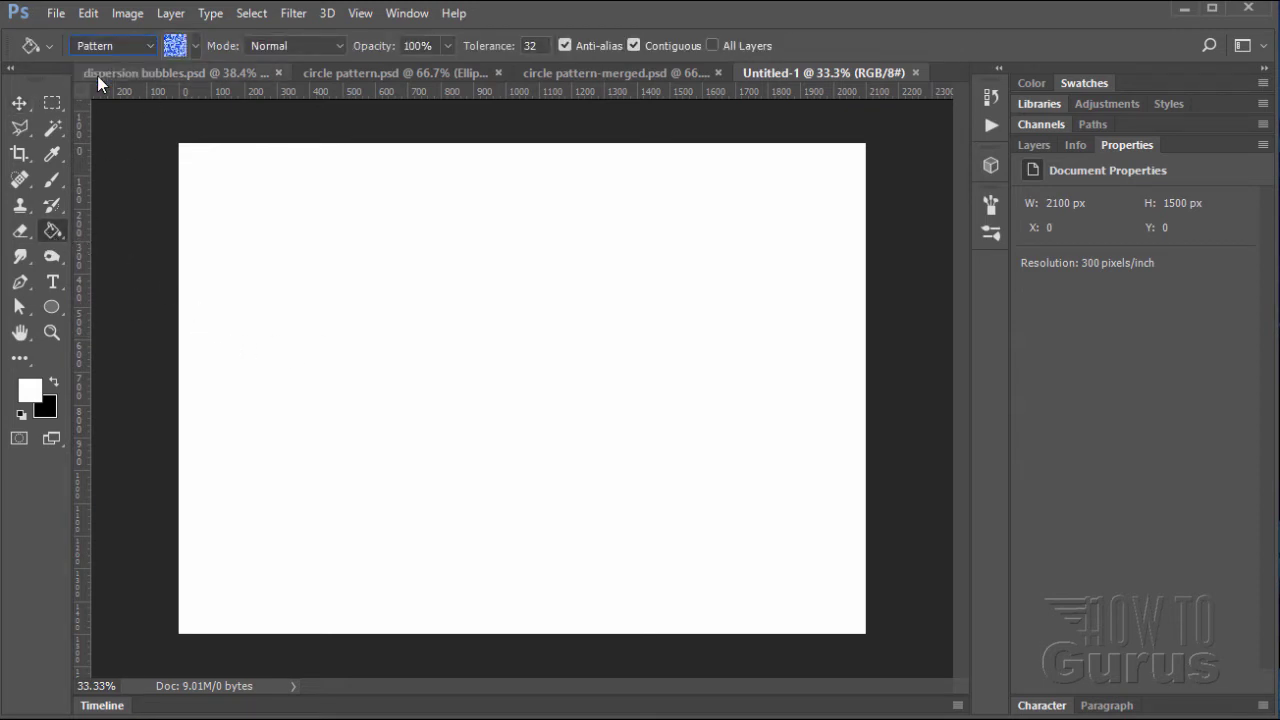
{"action": "left_click", "coordinate": [197, 46]}
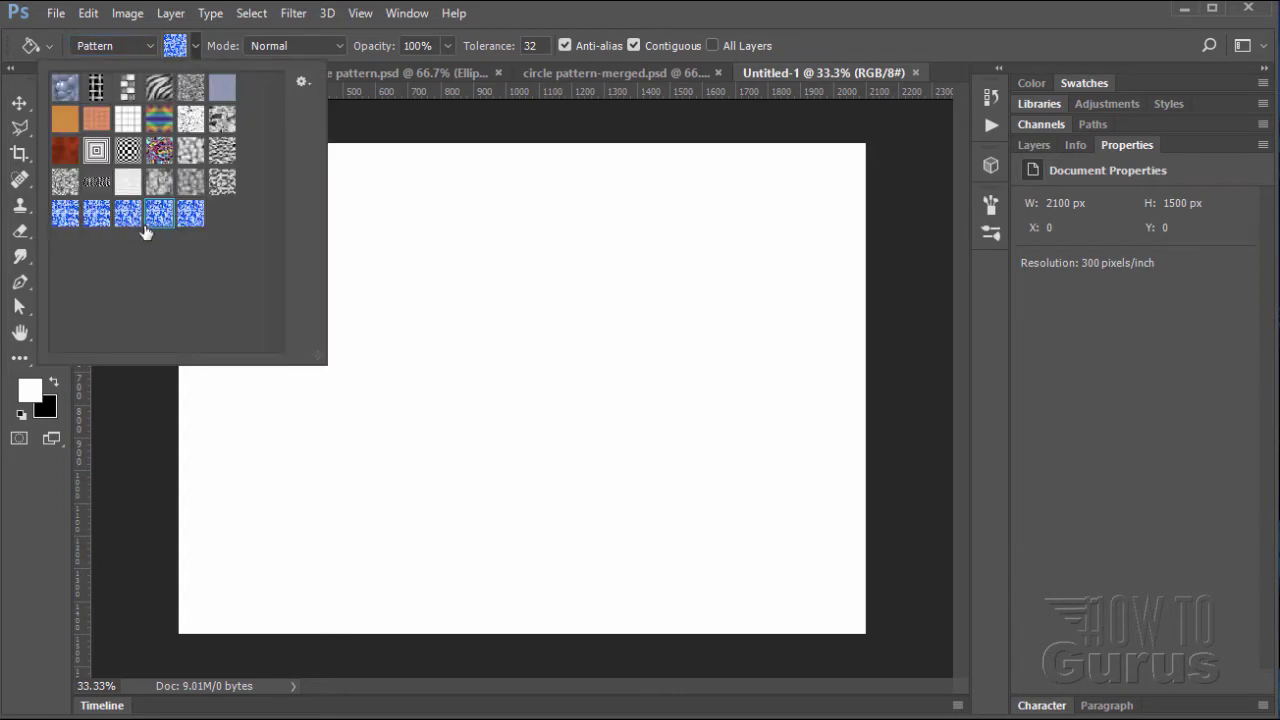
{"action": "left_click", "coordinate": [190, 220]}
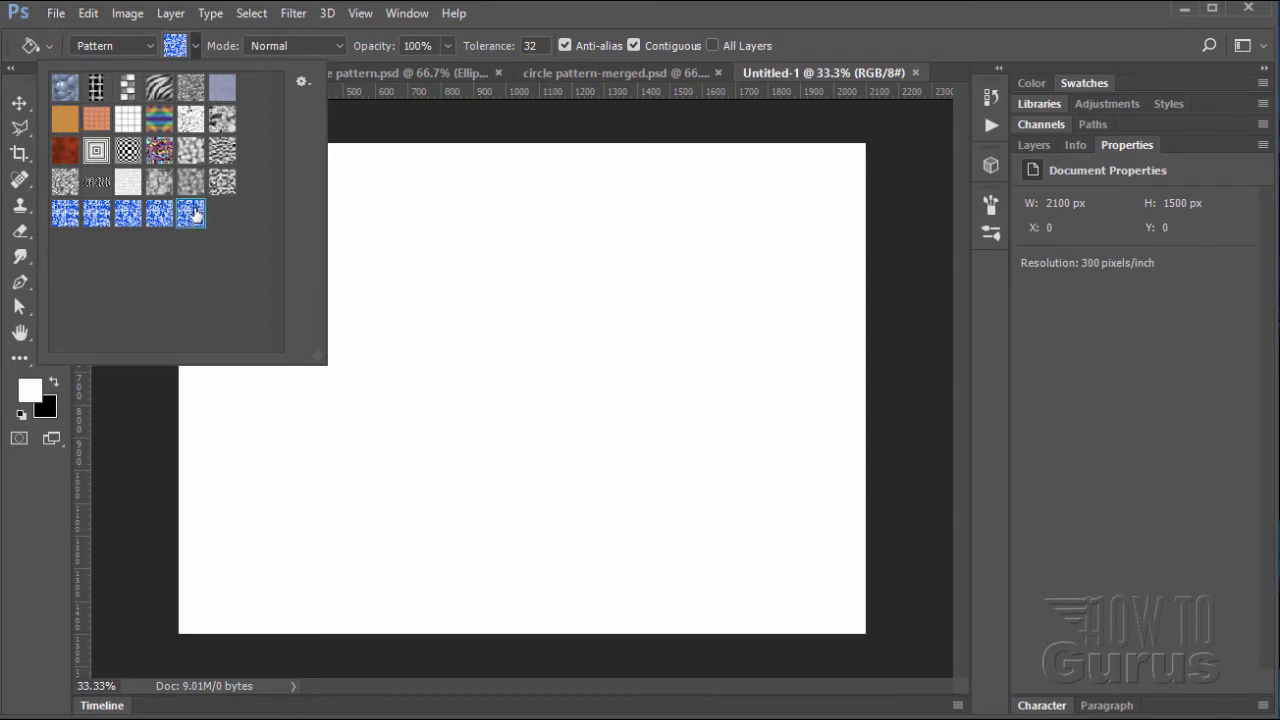
{"action": "left_click", "coordinate": [196, 46]}
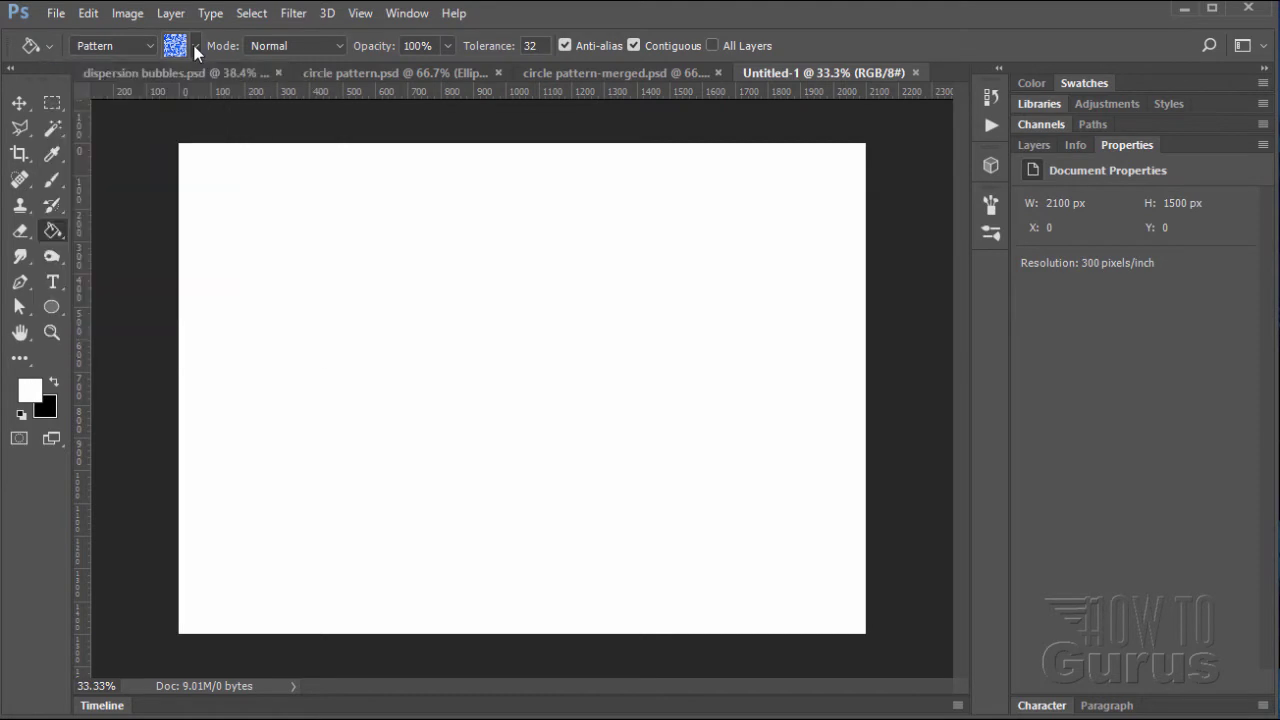
{"action": "left_click", "coordinate": [455, 350]}
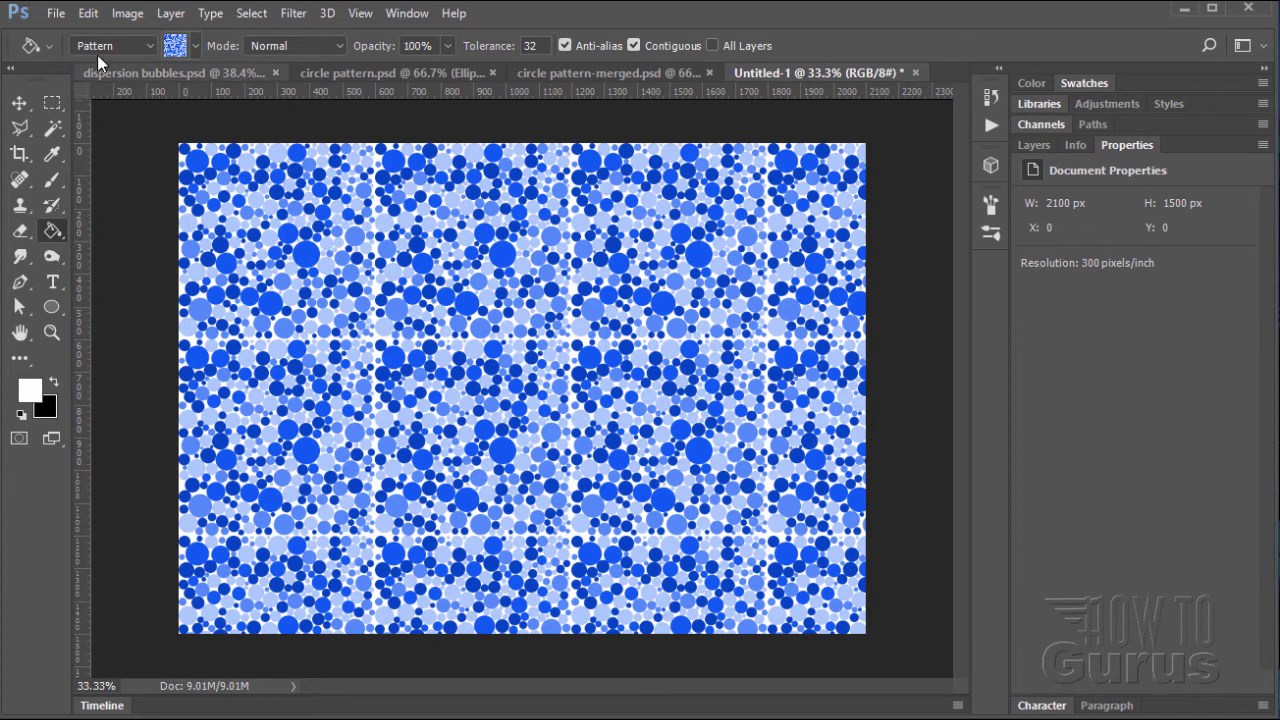
Undo the pattern fill on the blank canvas and return to circle pattern.psd with the Move tool active
{"action": "left_click", "coordinate": [88, 13]}
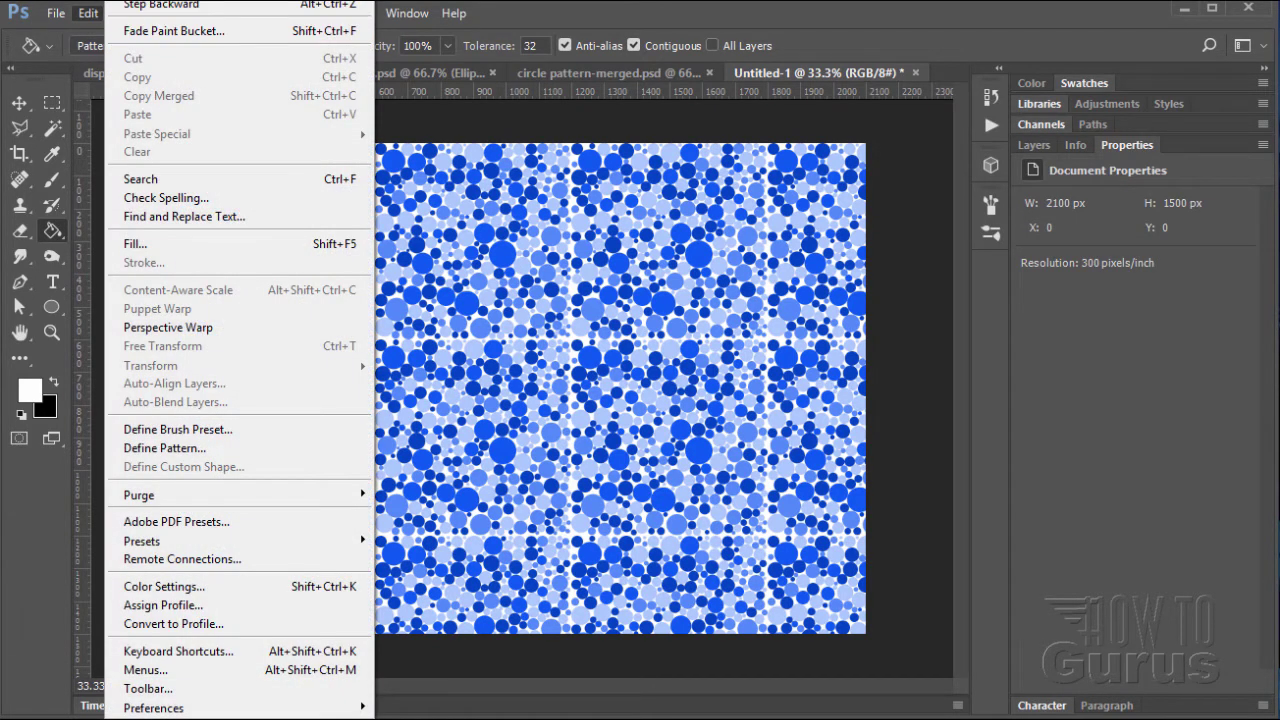
{"action": "left_click", "coordinate": [161, 5]}
{"action": "left_click", "coordinate": [20, 103]}
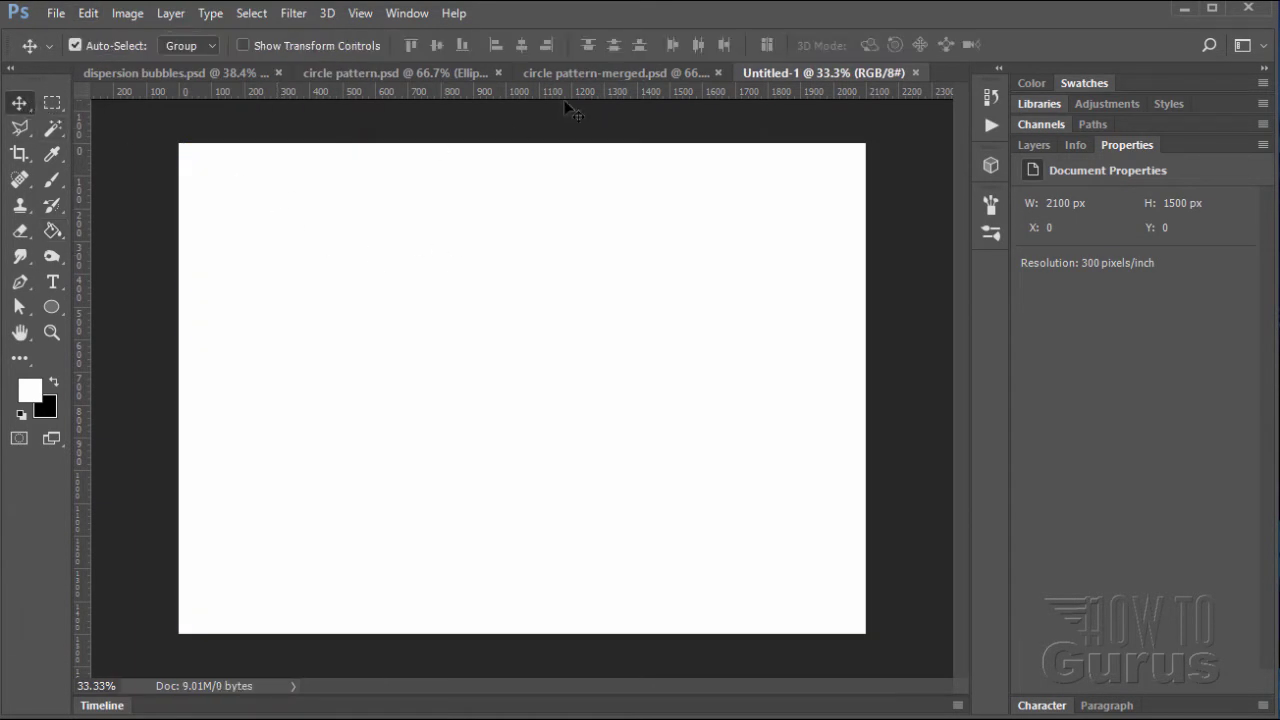
{"action": "left_click", "coordinate": [428, 74]}
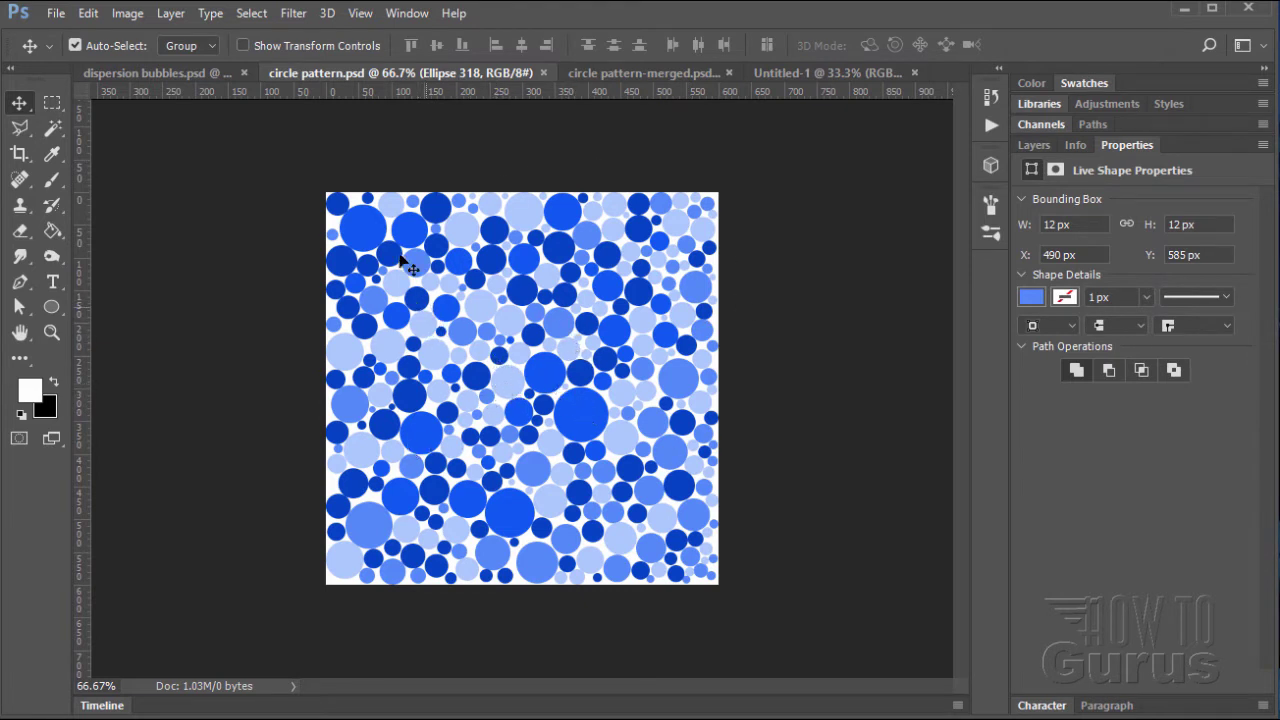
{"action": "left_click", "coordinate": [292, 14]}
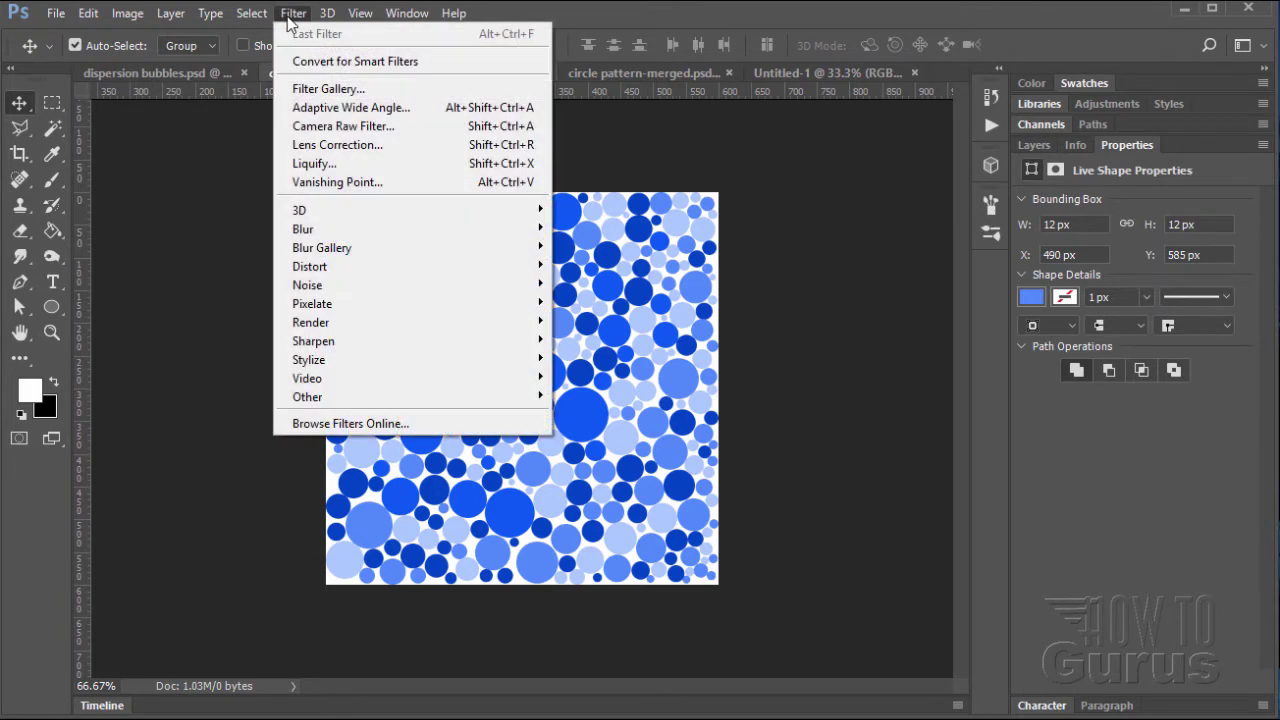
{"action": "mouse_move", "coordinate": [374, 397]}
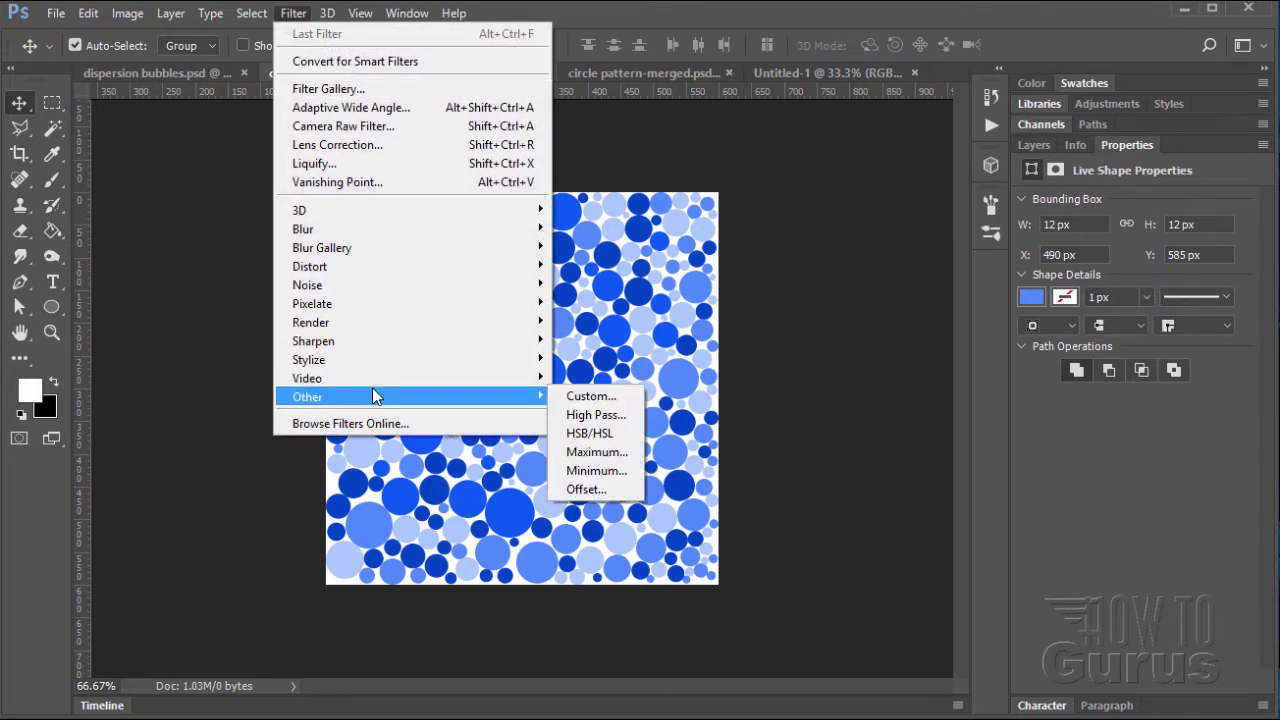
{"action": "left_click", "coordinate": [597, 491]}
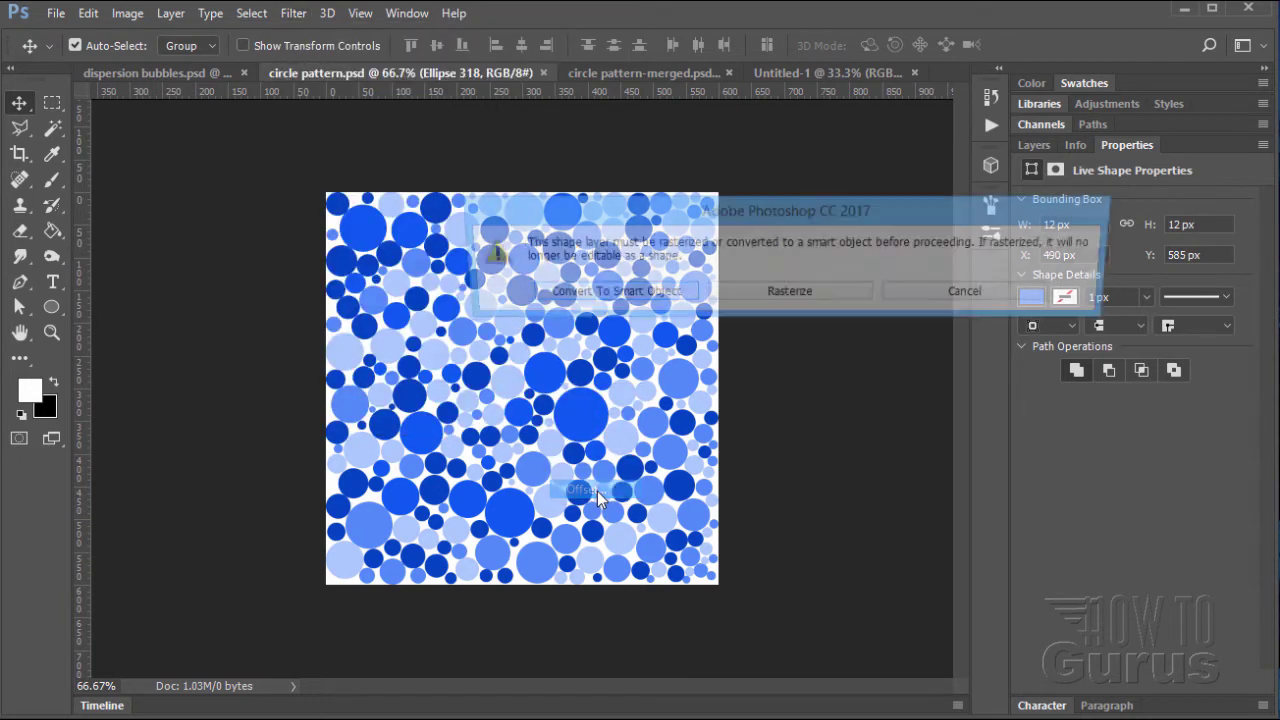
{"action": "left_click_drag", "start_coordinate": [838, 204], "coordinate": [685, 325]}
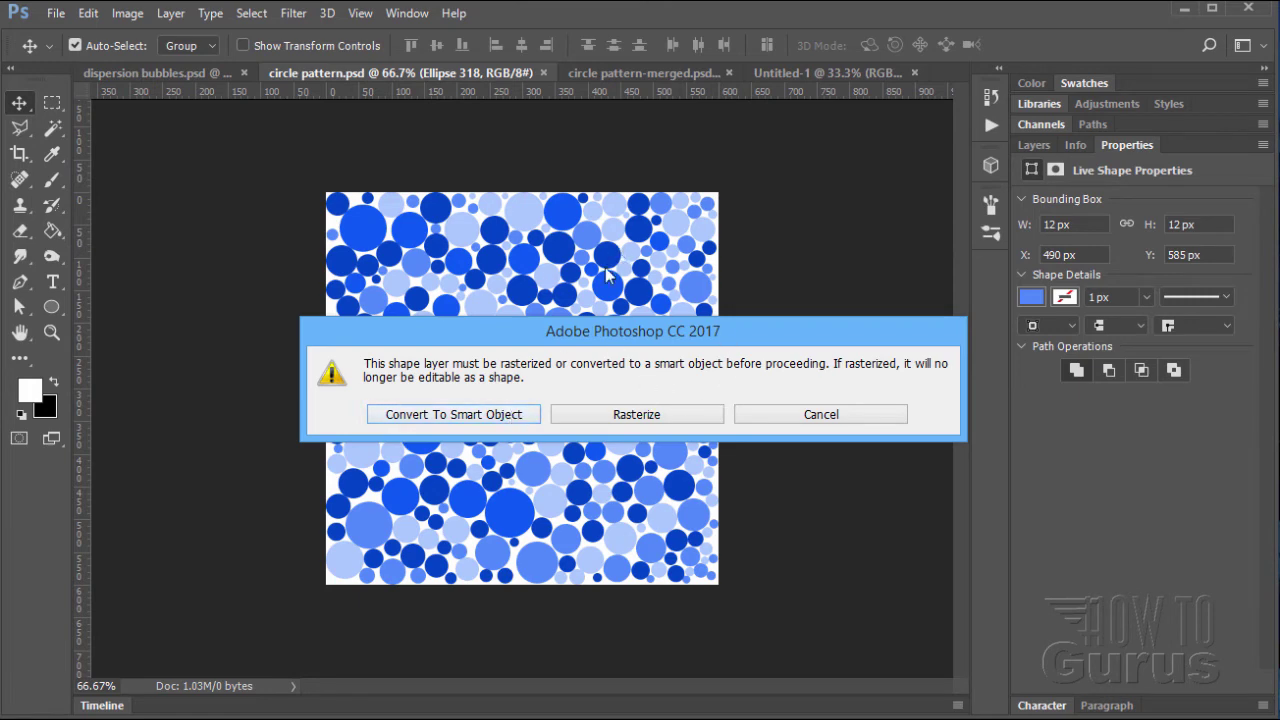
{"action": "left_click", "coordinate": [834, 420]}
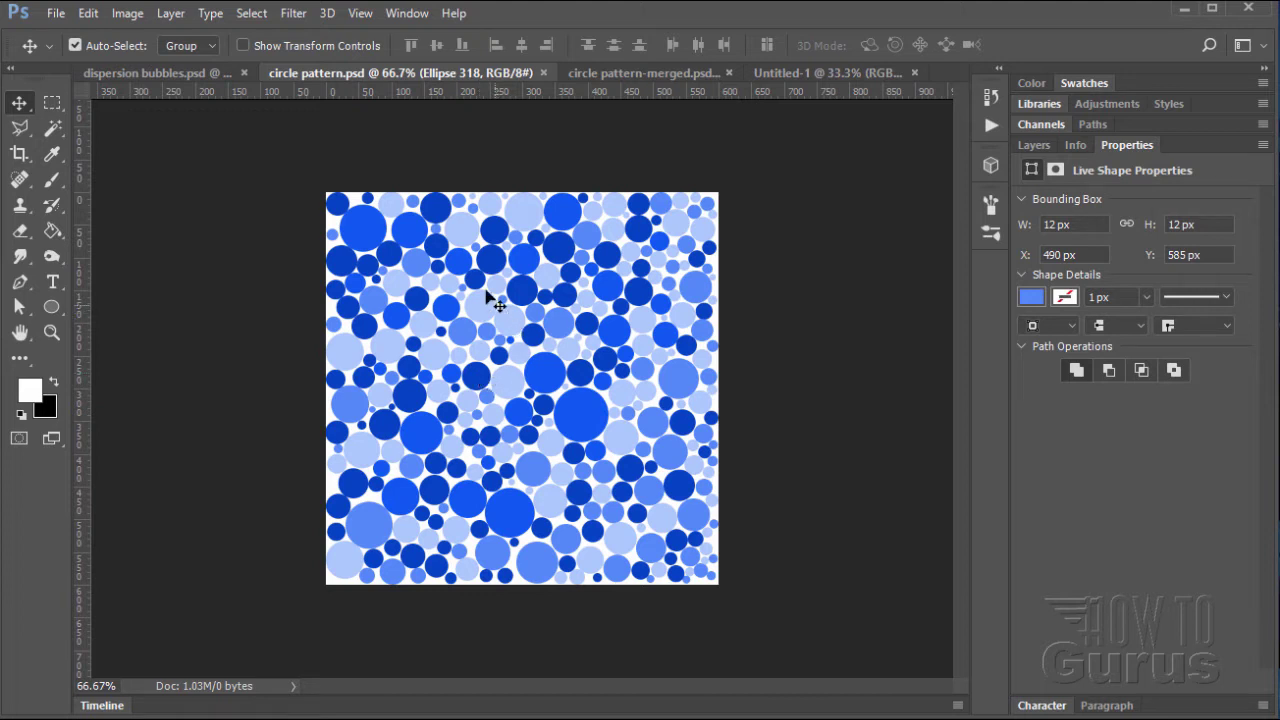
Save a copy of the layered circle document as "circle pattern2.psd" in the Photoshop Logo folder
{"action": "left_click", "coordinate": [56, 14]}
{"action": "left_click", "coordinate": [116, 230]}
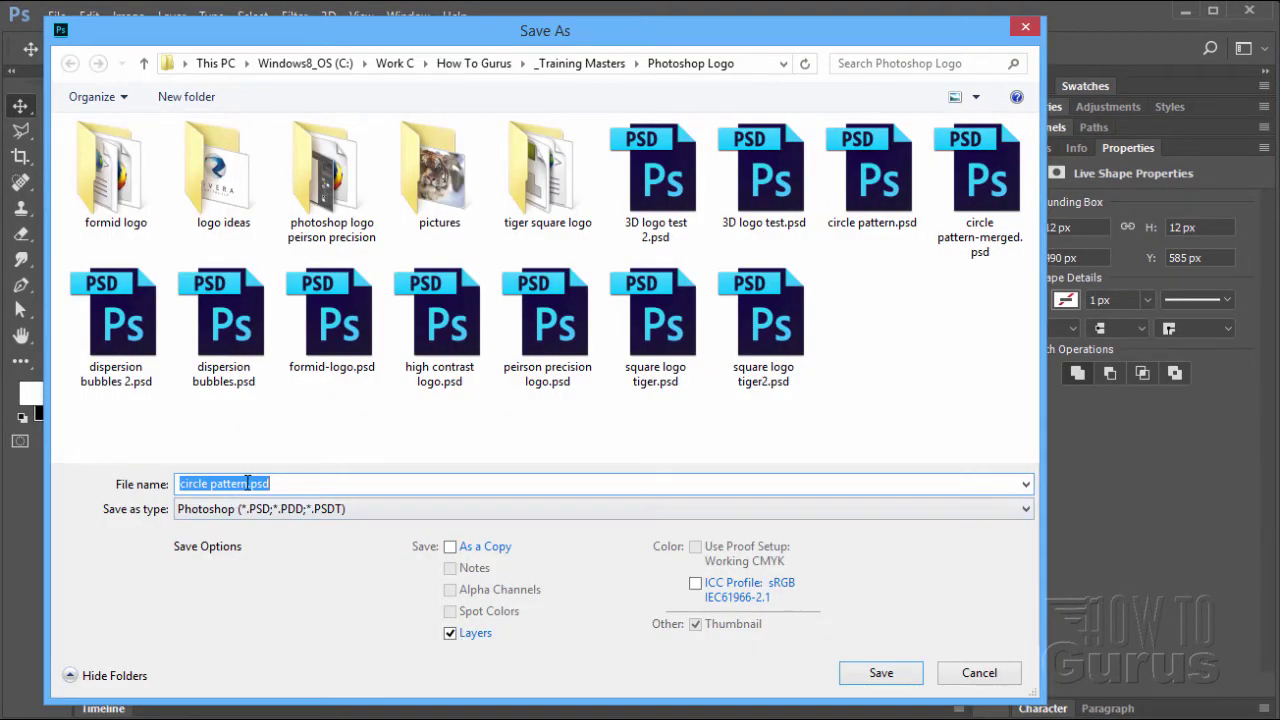
{"action": "left_click", "coordinate": [247, 483]}
{"action": "left_click", "coordinate": [883, 672]}
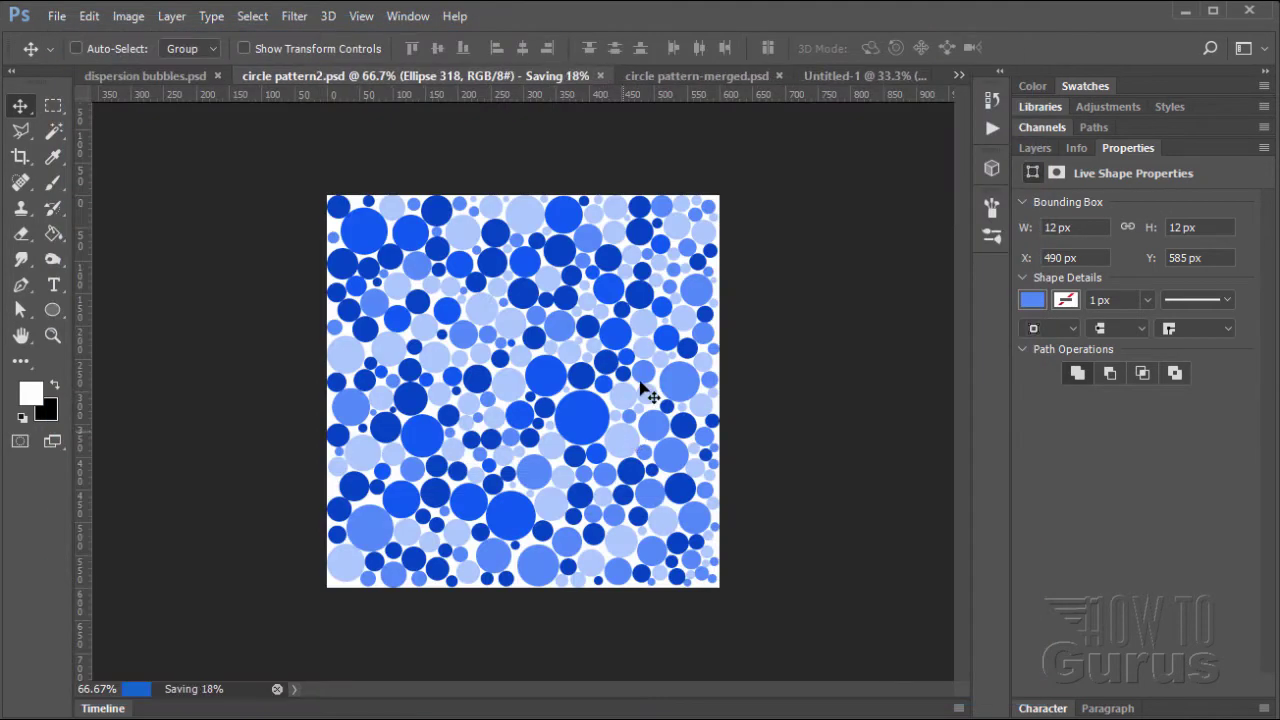
Merge all visible ellipse layers of circle pattern2.psd into the Background layer
{"action": "left_click", "coordinate": [1035, 147]}
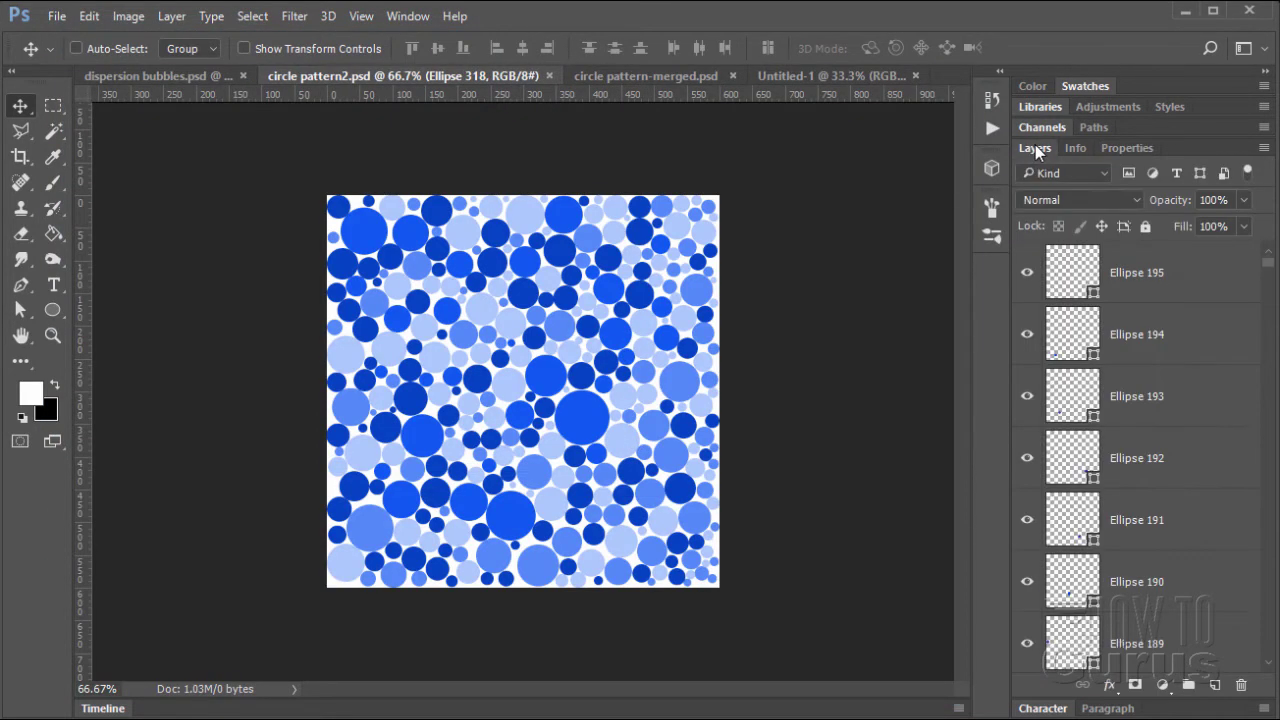
{"action": "right_click", "coordinate": [1135, 345]}
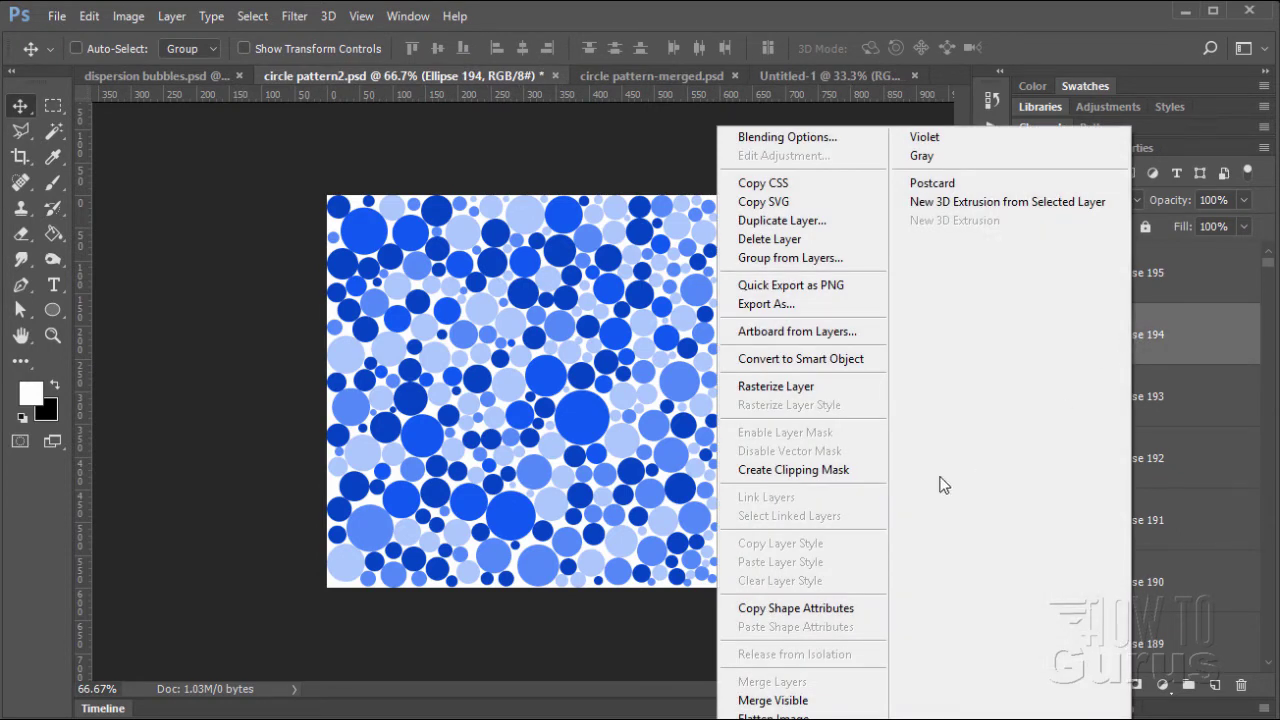
{"action": "left_click", "coordinate": [790, 703]}
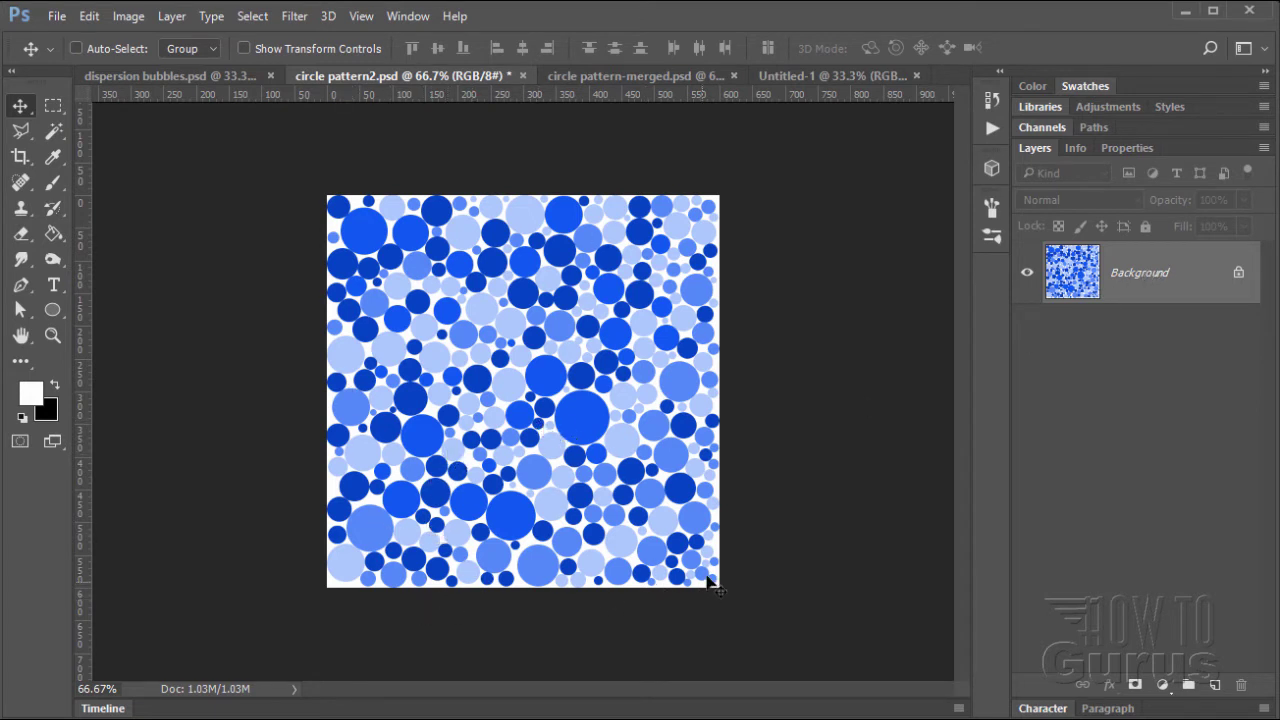
Apply the Offset filter to the circle artwork with +300 pixels right, +300 pixels down and Wrap Around, checking the preview against the original
{"action": "left_click", "coordinate": [296, 16]}
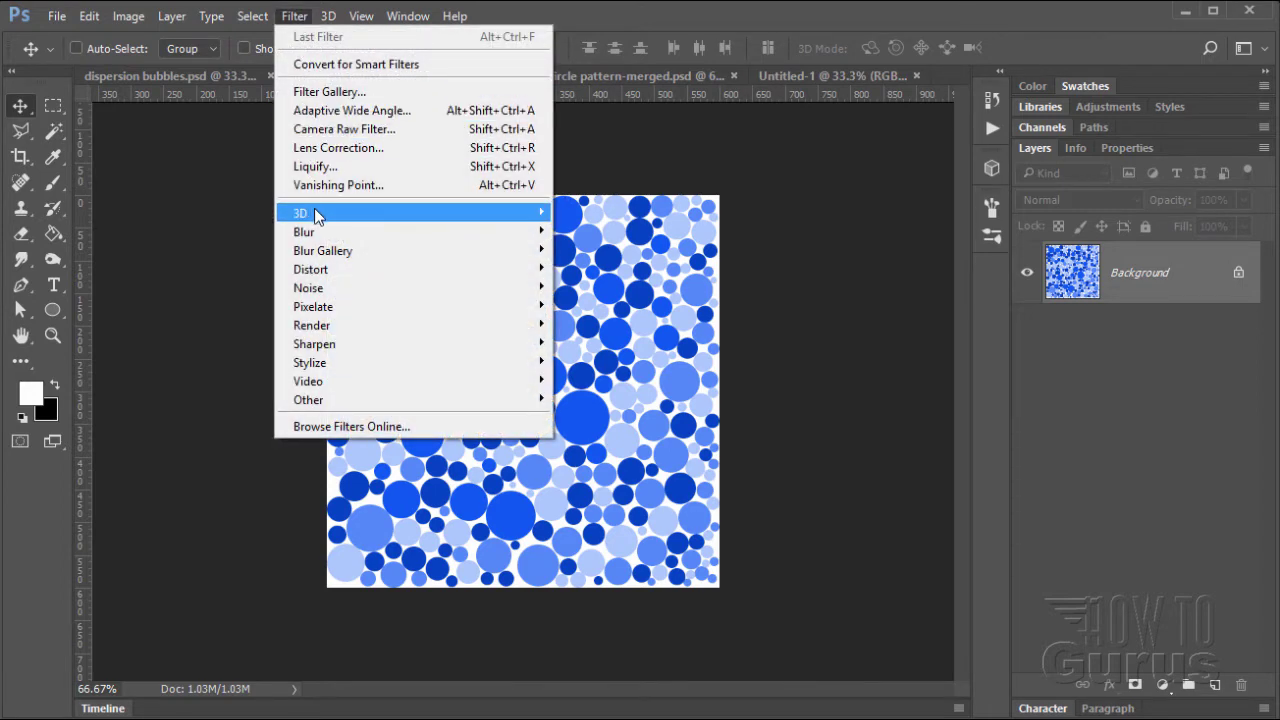
{"action": "mouse_move", "coordinate": [351, 402]}
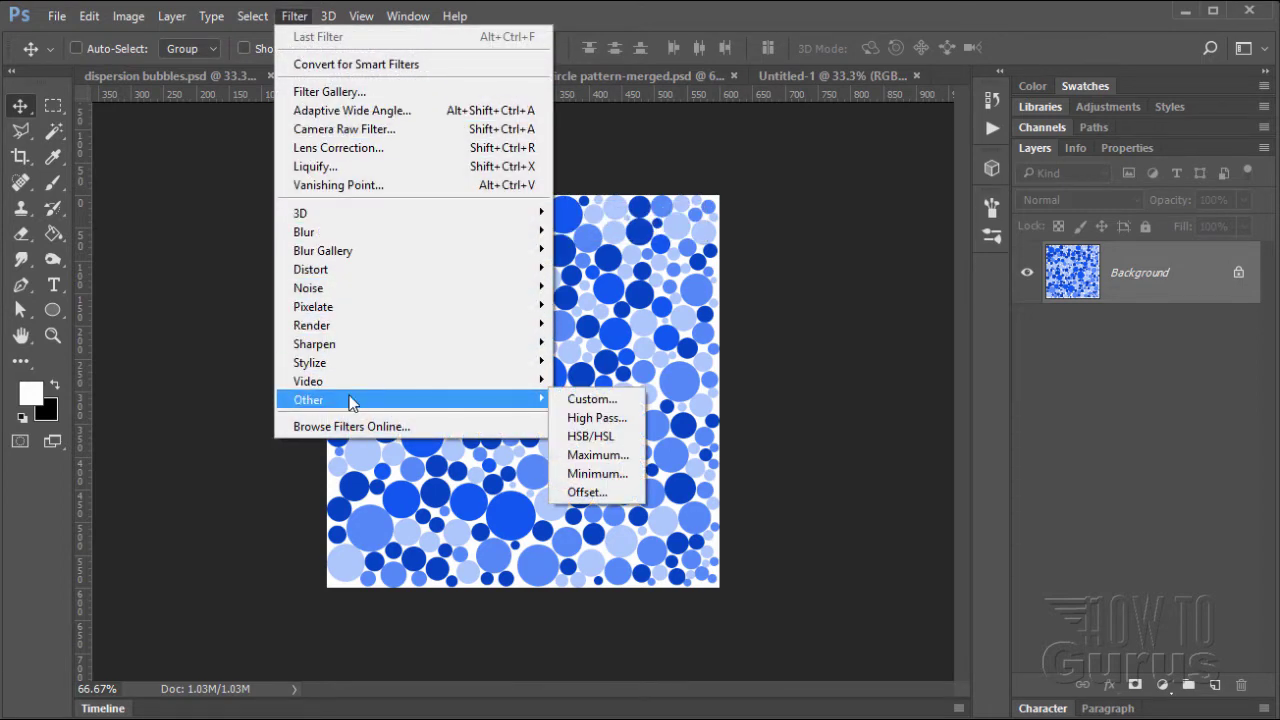
{"action": "left_click", "coordinate": [614, 498]}
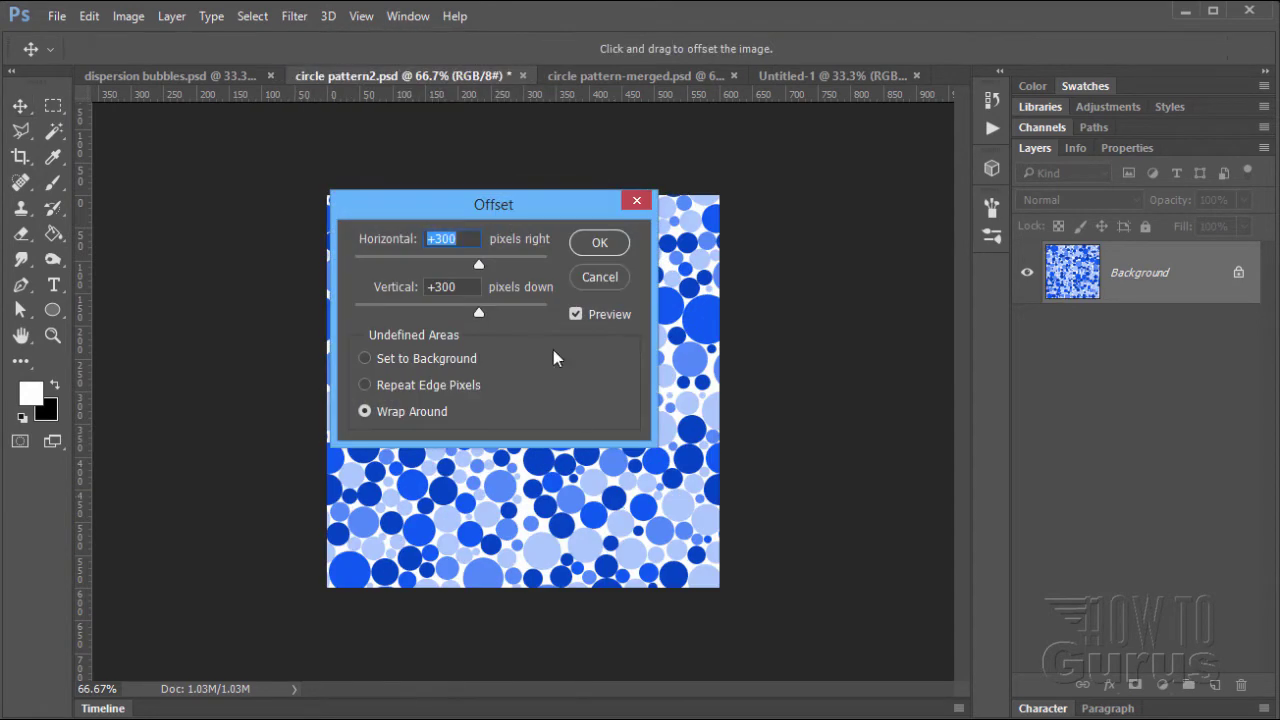
{"action": "left_click_drag", "start_coordinate": [523, 211], "coordinate": [556, 295]}
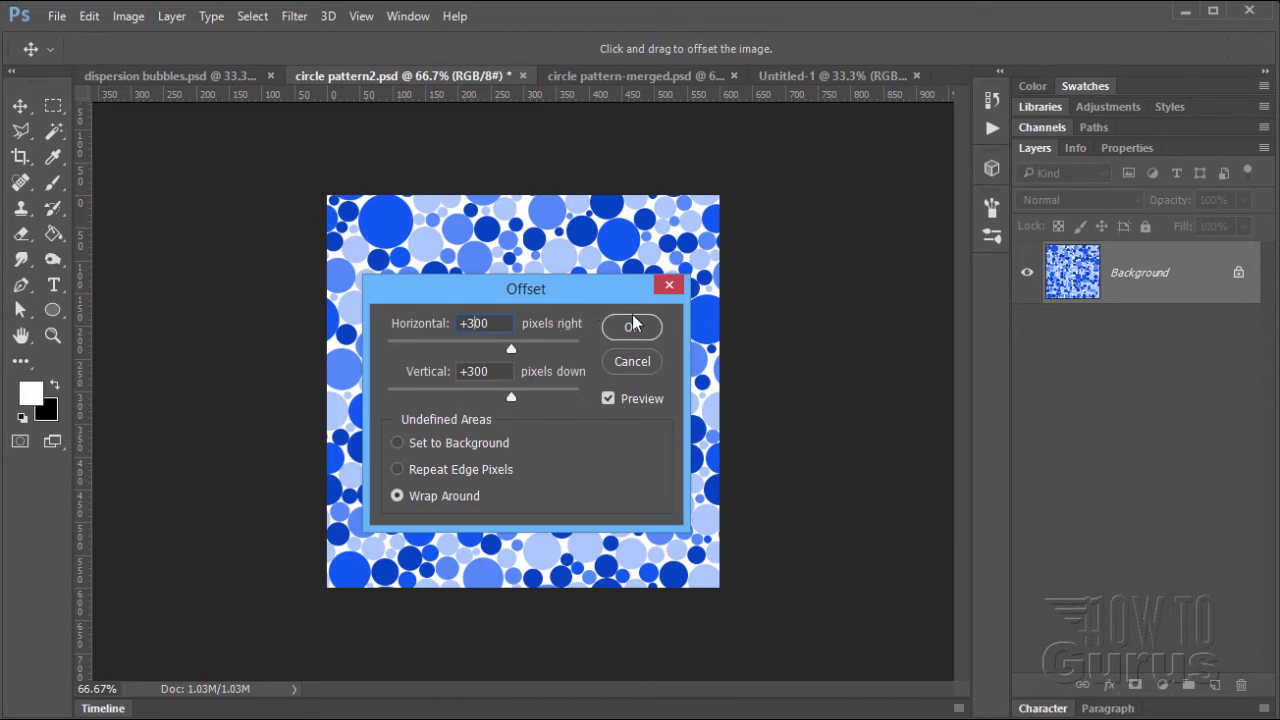
{"action": "left_click_drag", "start_coordinate": [563, 289], "coordinate": [919, 321]}
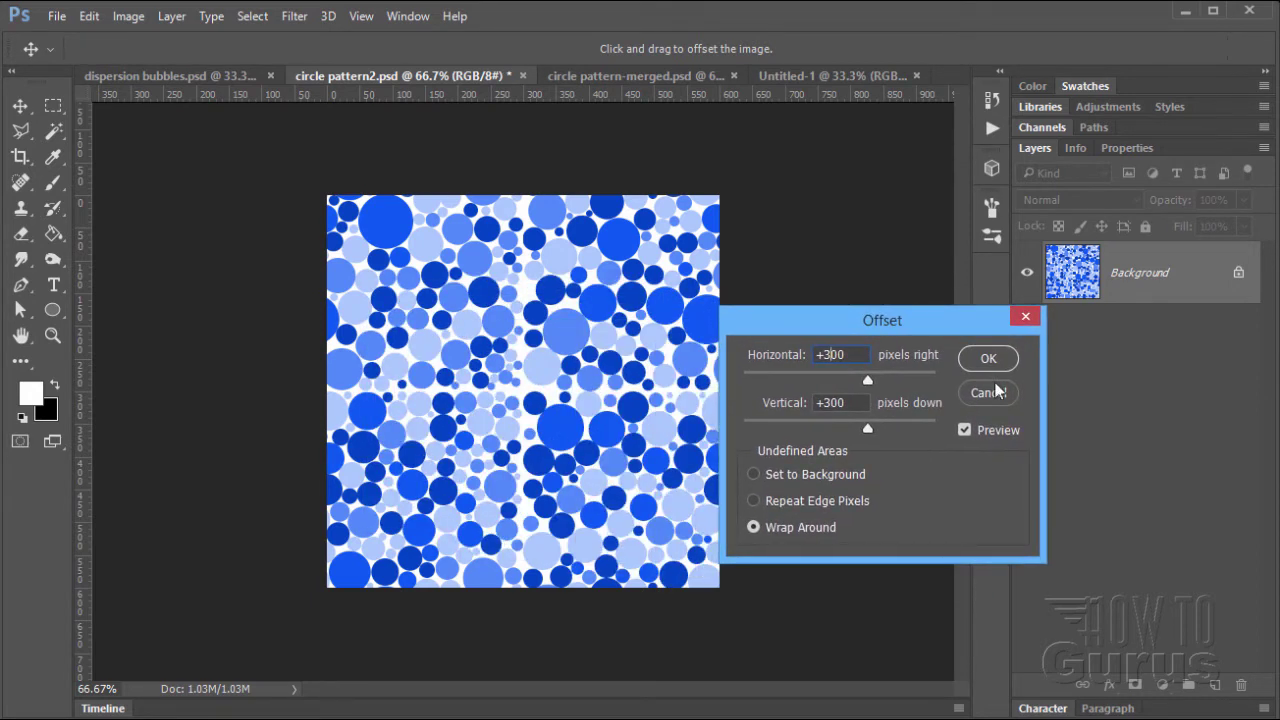
{"action": "left_click", "coordinate": [965, 431]}
{"action": "left_click", "coordinate": [965, 431]}
{"action": "left_click", "coordinate": [965, 431]}
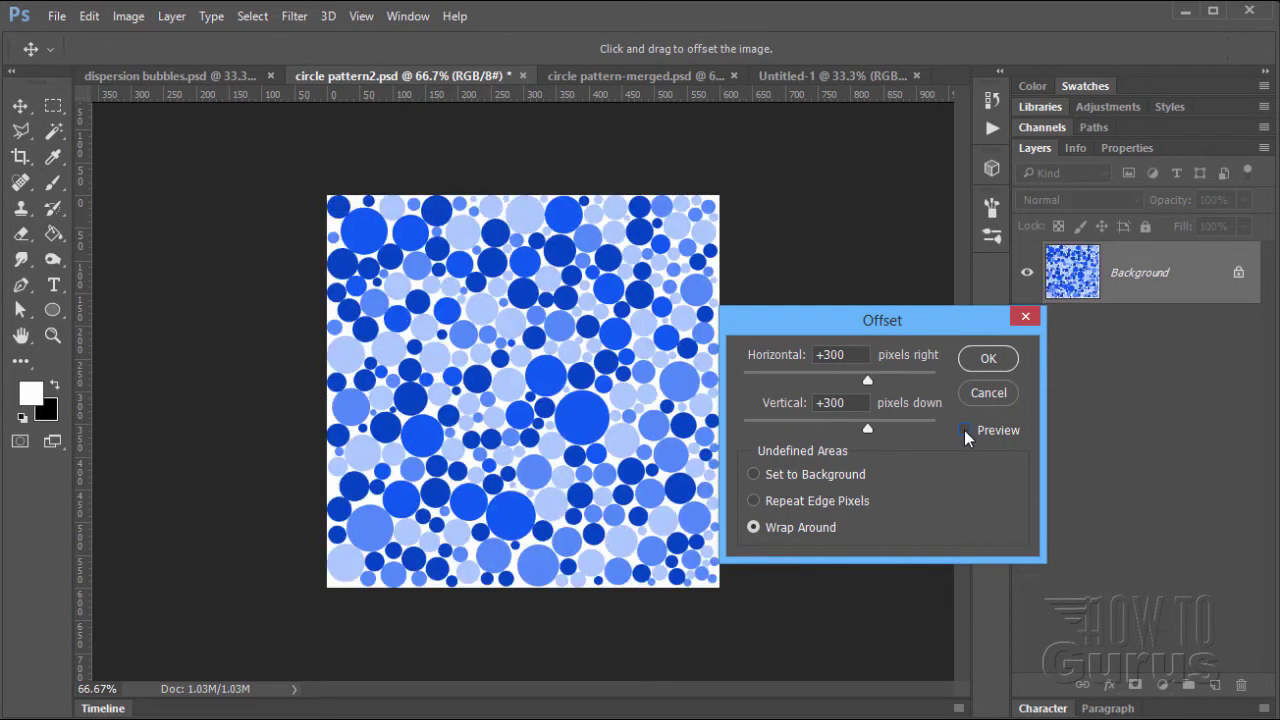
{"action": "left_click", "coordinate": [965, 431]}
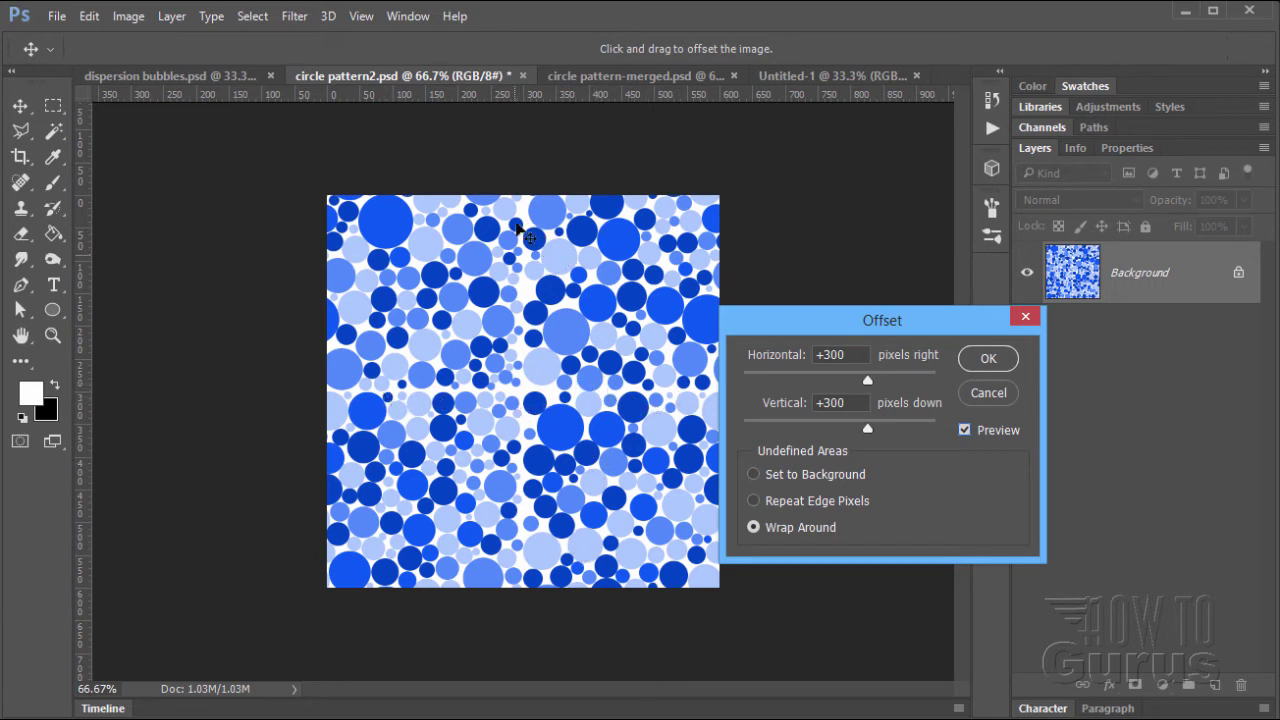
{"action": "left_click", "coordinate": [988, 358]}
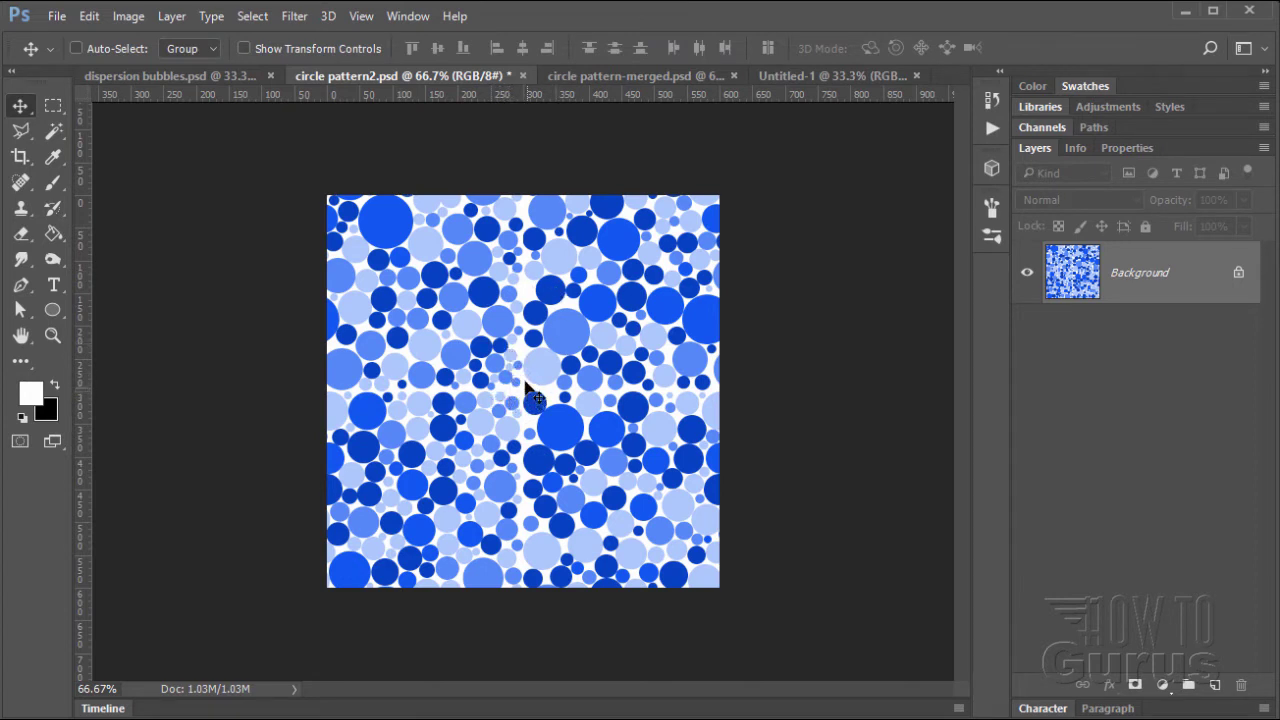
Draw two dark blue circles with the Ellipse tool in the gaps where the seams cross at the artwork's center, the second about 24 px wide
{"action": "left_click", "coordinate": [53, 336]}
{"action": "left_click", "coordinate": [524, 338]}
{"action": "left_click", "coordinate": [525, 340]}
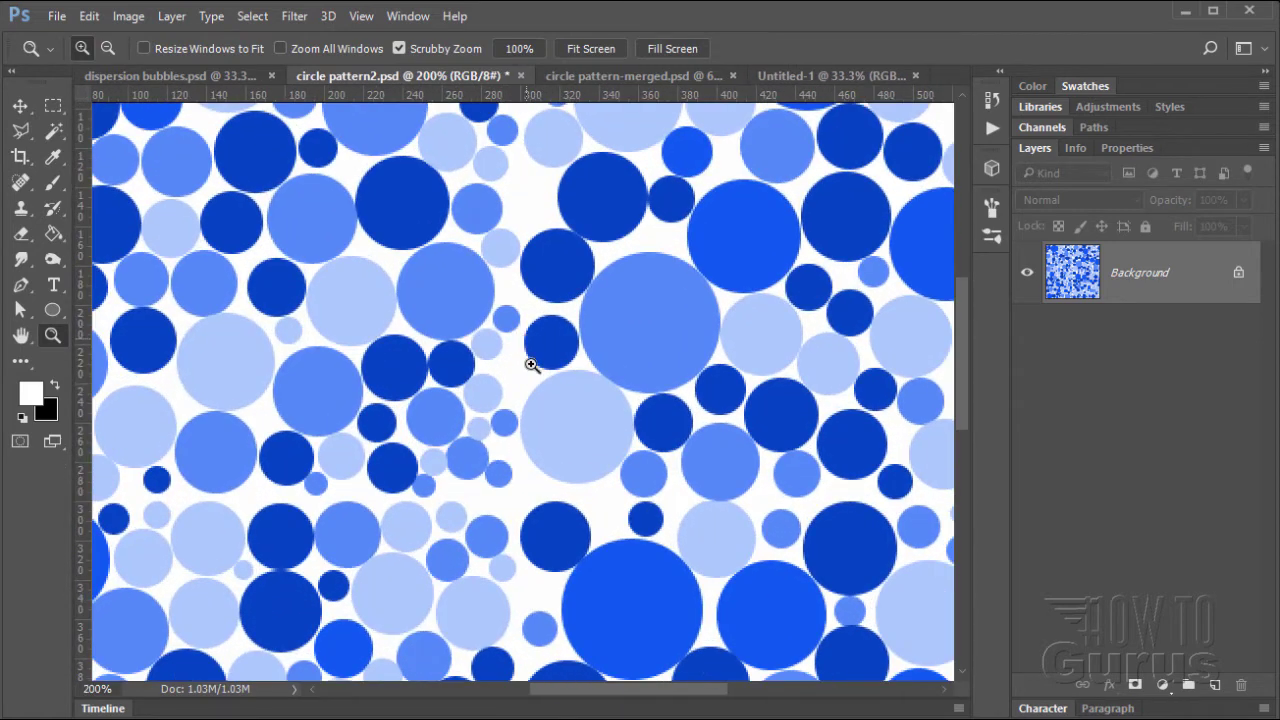
{"action": "left_click", "coordinate": [53, 310]}
{"action": "left_click", "coordinate": [184, 48]}
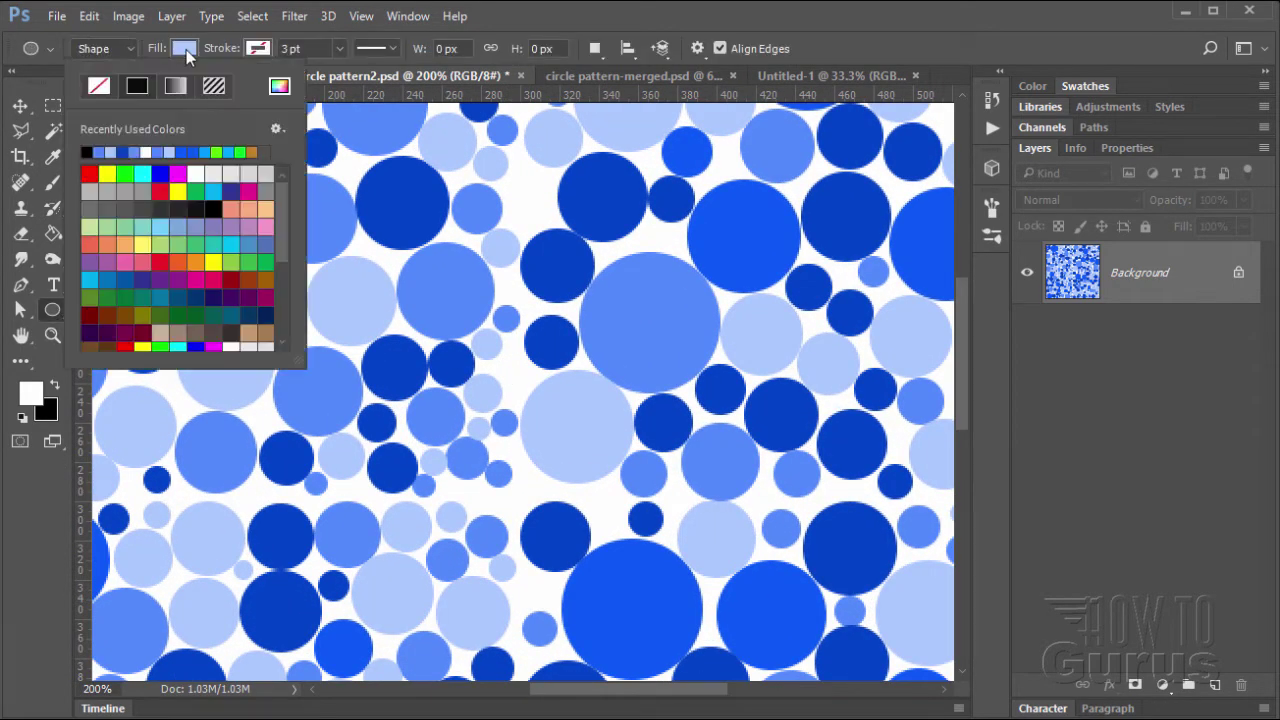
{"action": "left_click", "coordinate": [126, 151]}
{"action": "left_click", "coordinate": [186, 50]}
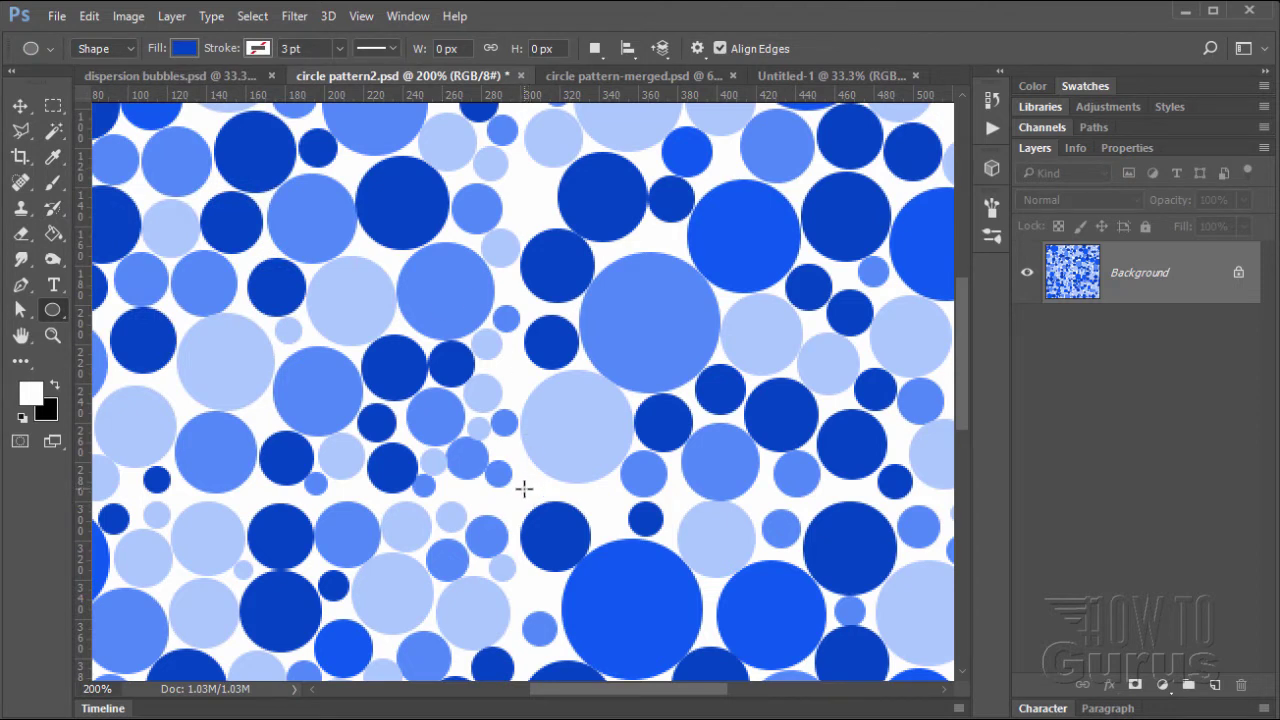
{"action": "left_click_drag", "start_coordinate": [525, 490], "coordinate": [629, 529]}
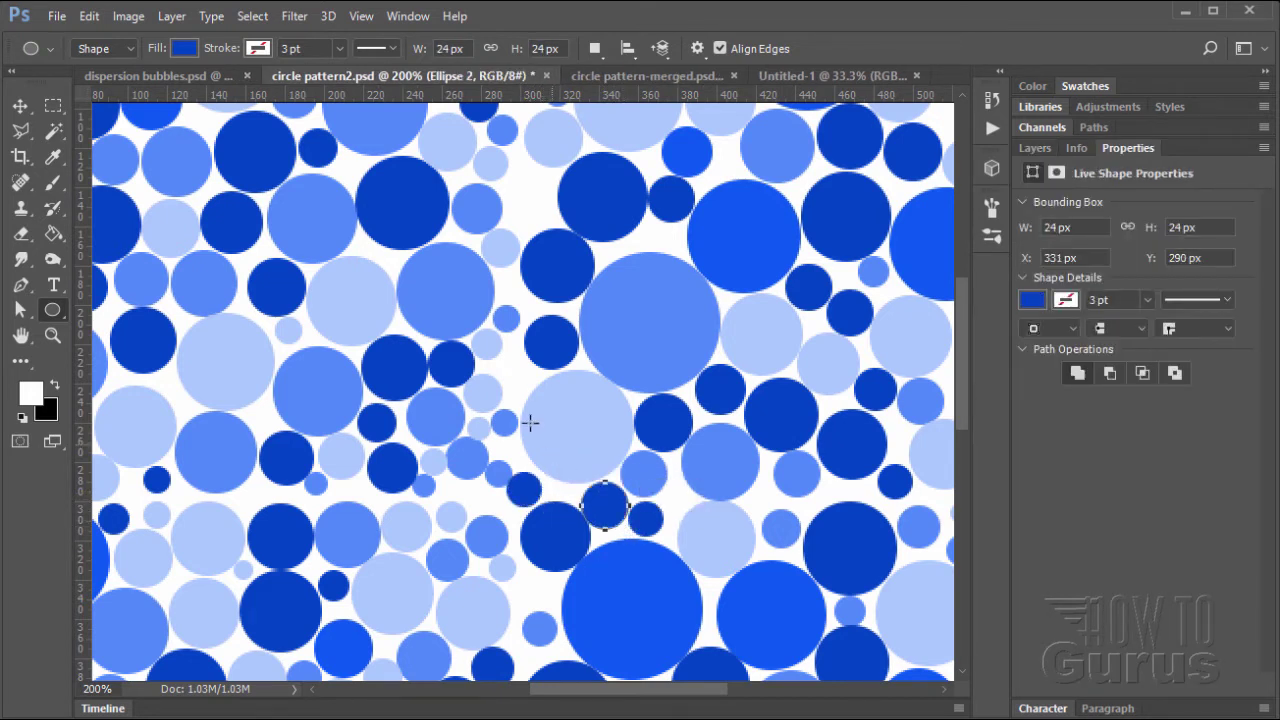
Add four more dark blue circles, about 14 to 24 px wide, in the white gaps along the vertical seam
{"action": "left_click_drag", "start_coordinate": [513, 371], "coordinate": [531, 389]}
{"action": "left_click_drag", "start_coordinate": [526, 201], "coordinate": [550, 225]}
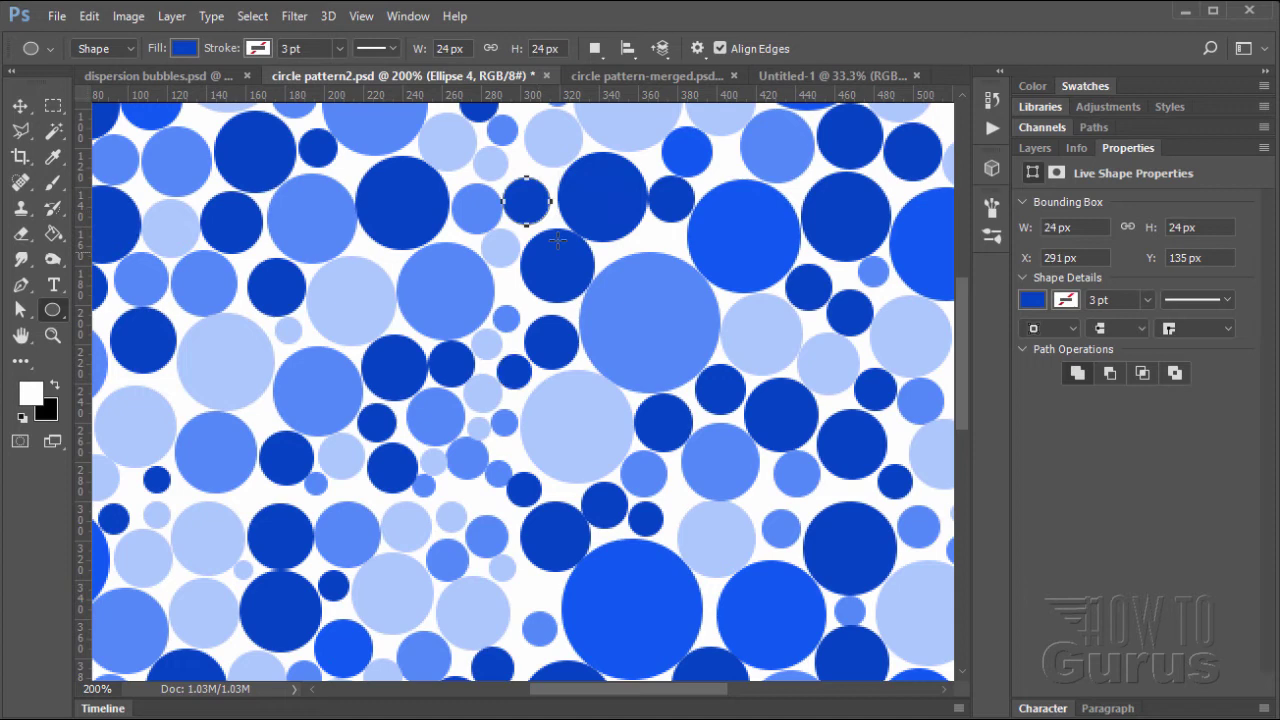
{"action": "left_click", "coordinate": [506, 288]}
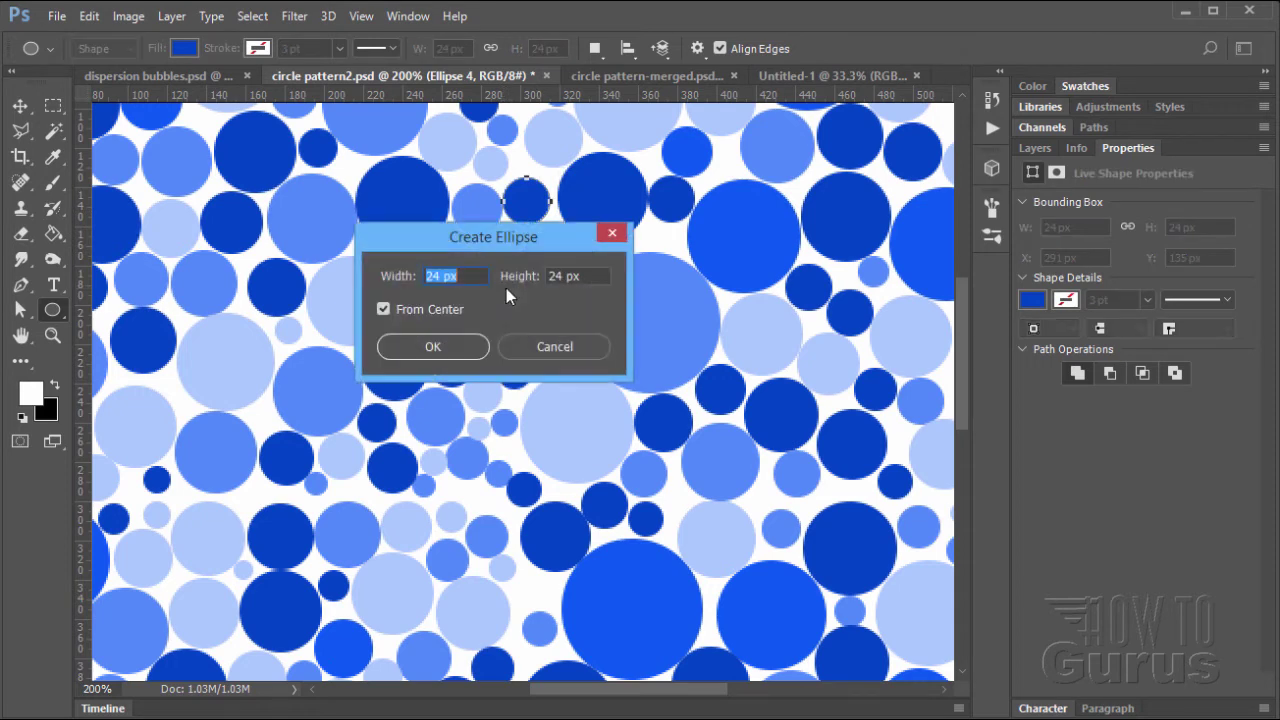
{"action": "left_click", "coordinate": [540, 347]}
{"action": "left_click_drag", "start_coordinate": [508, 287], "coordinate": [521, 301]}
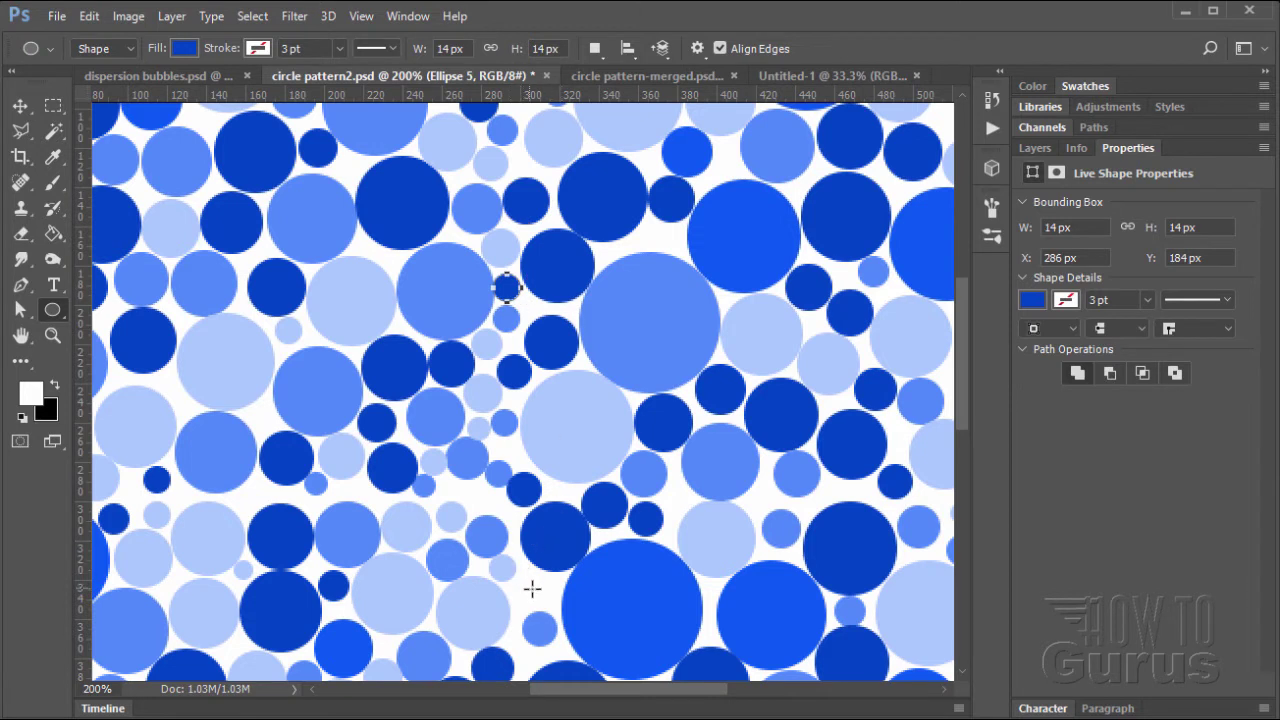
{"action": "left_click_drag", "start_coordinate": [532, 589], "coordinate": [517, 586]}
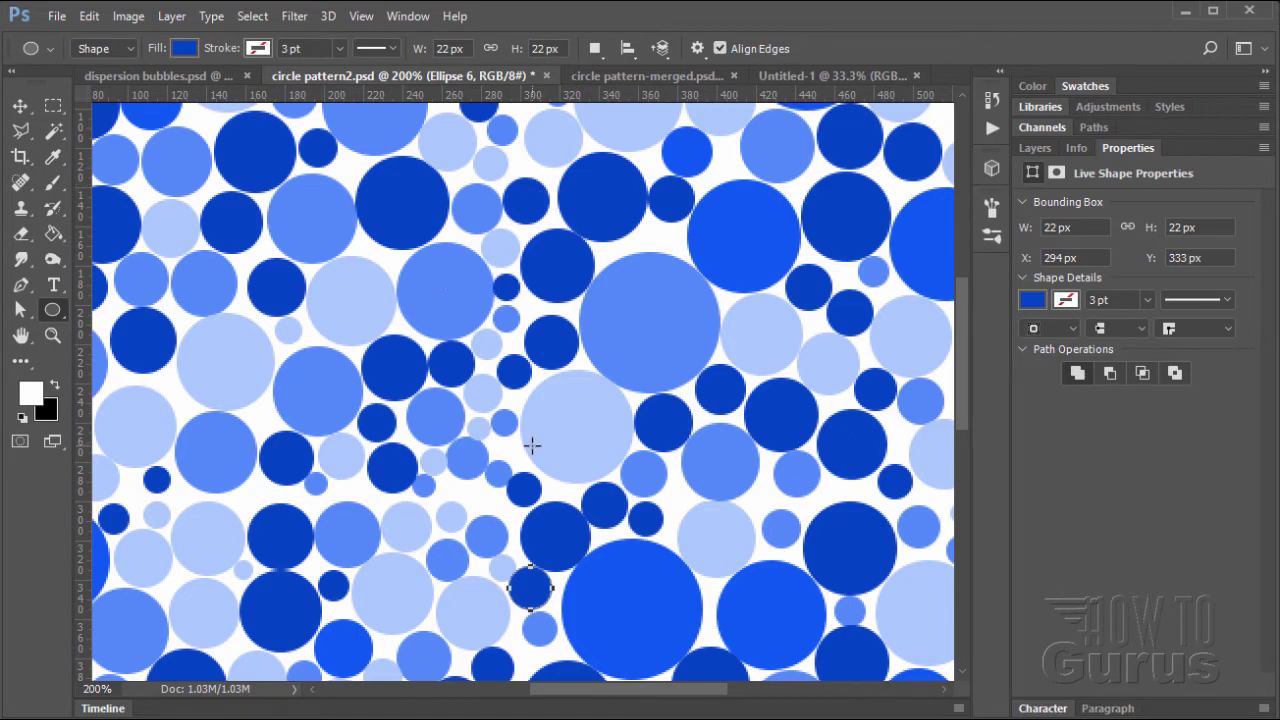
{"action": "left_click", "coordinate": [57, 336]}
{"action": "left_click", "coordinate": [601, 49]}
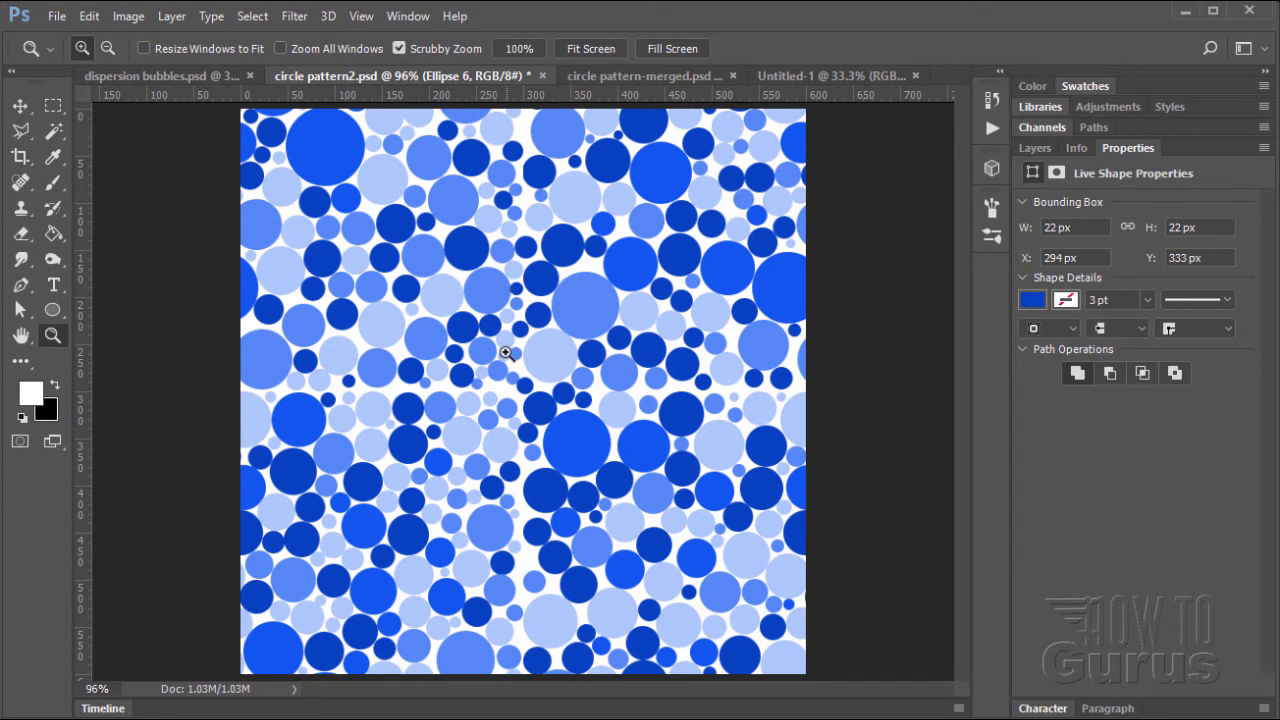
{"action": "left_click", "coordinate": [20, 105]}
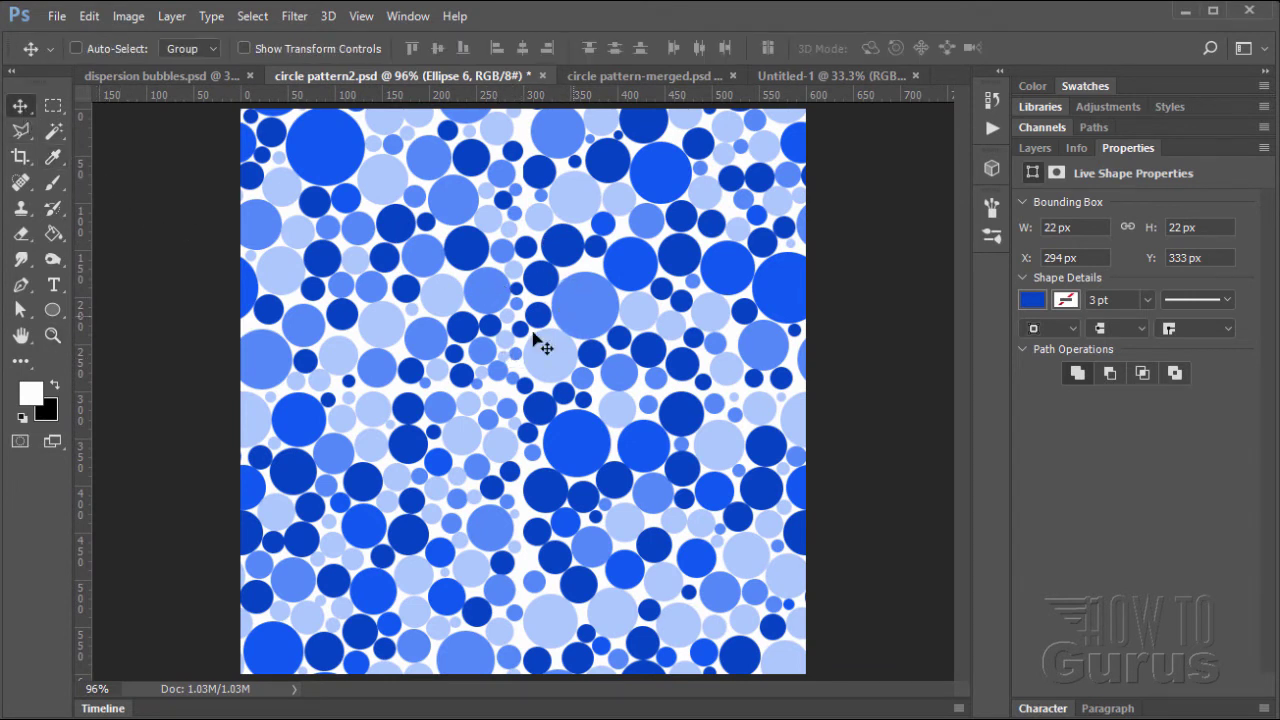
{"action": "left_click", "coordinate": [296, 17]}
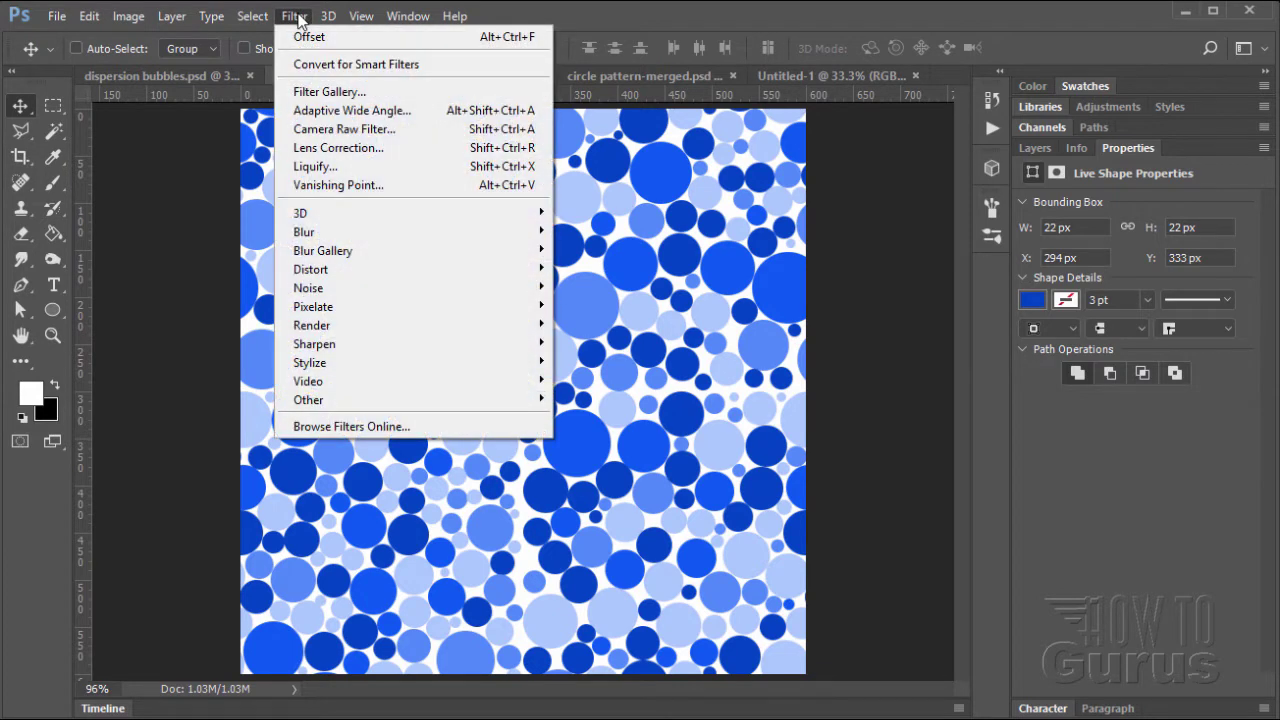
{"action": "mouse_move", "coordinate": [393, 400]}
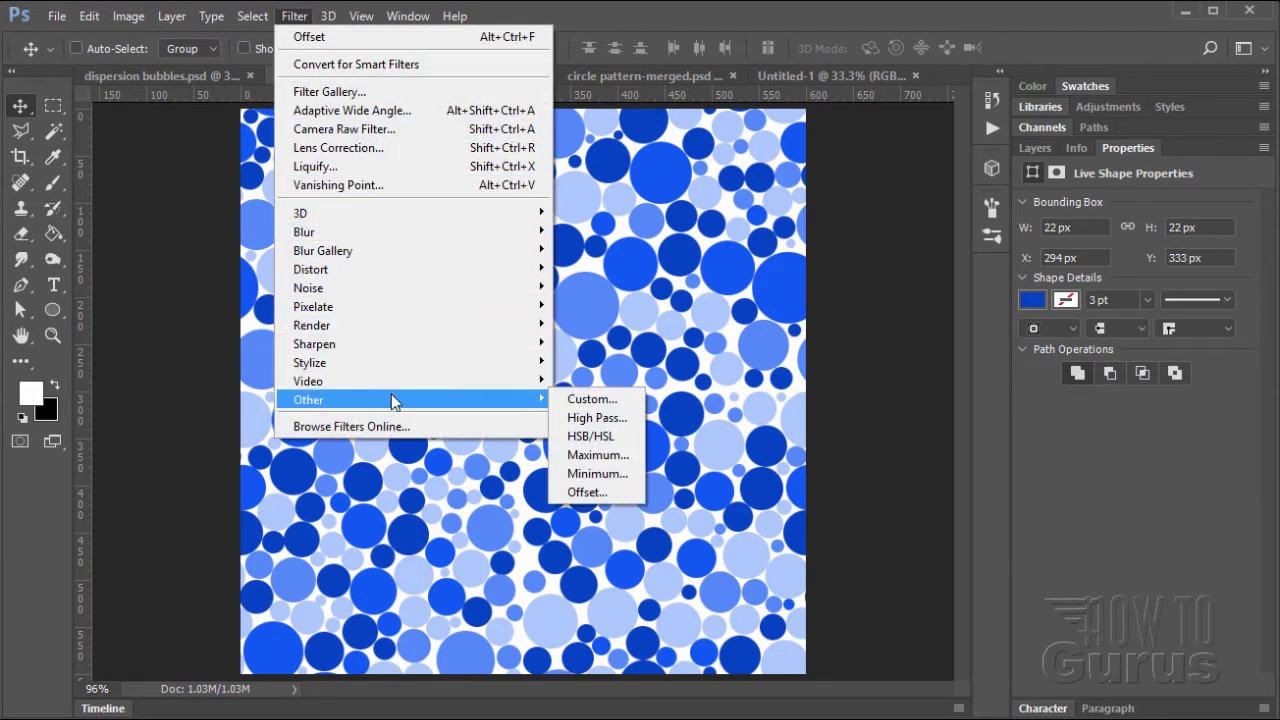
{"action": "left_click", "coordinate": [590, 492]}
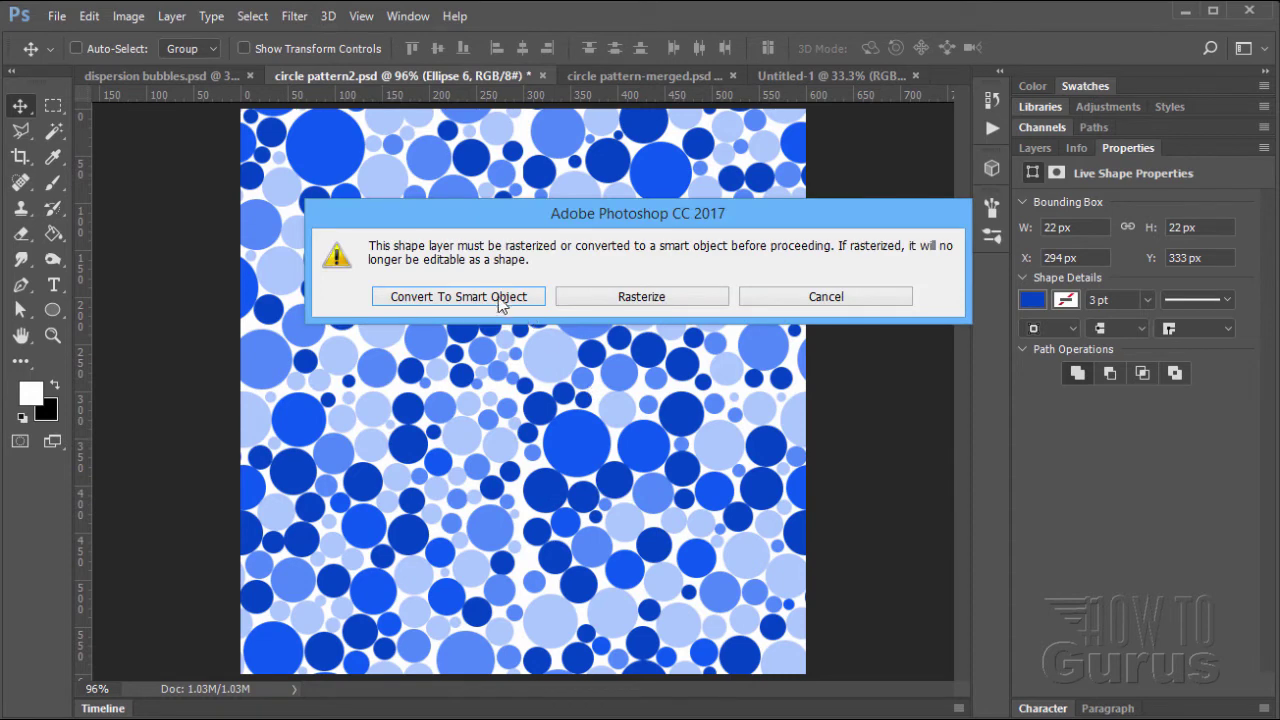
{"action": "left_click", "coordinate": [817, 300]}
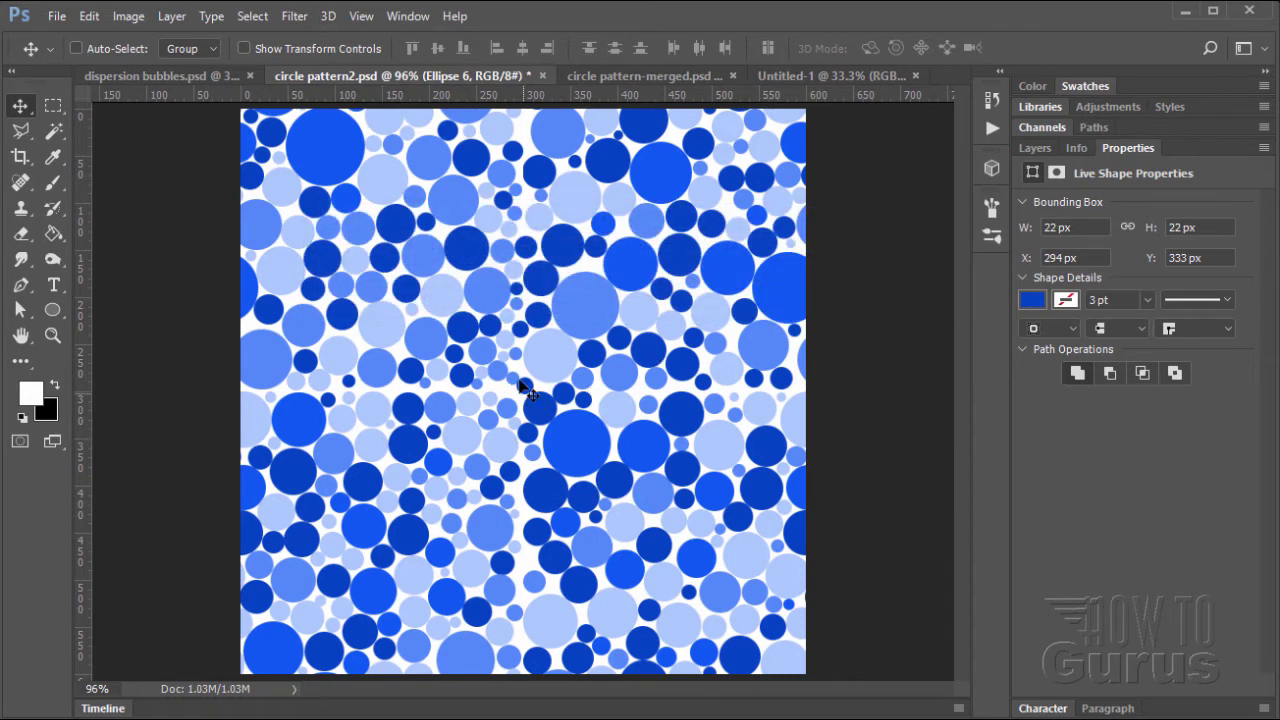
Merge the six new ellipse layers into the Background with Merge Visible
{"action": "left_click", "coordinate": [1036, 148]}
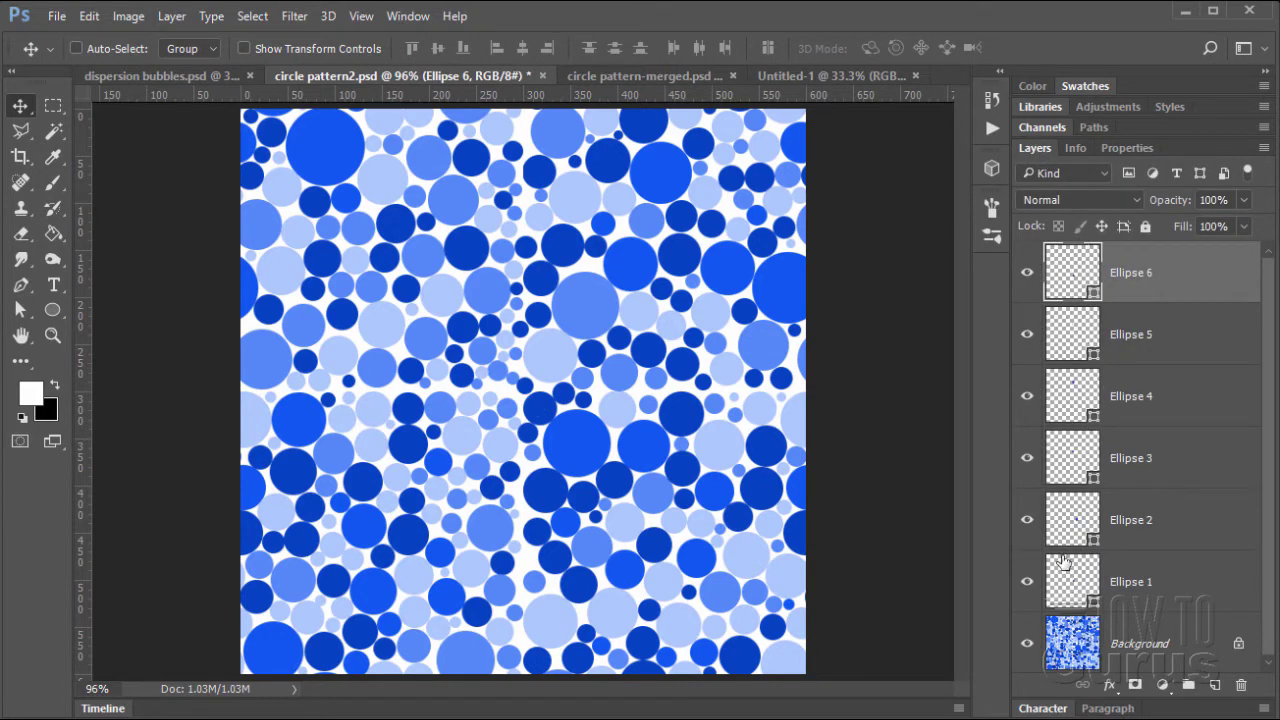
{"action": "right_click", "coordinate": [1128, 343]}
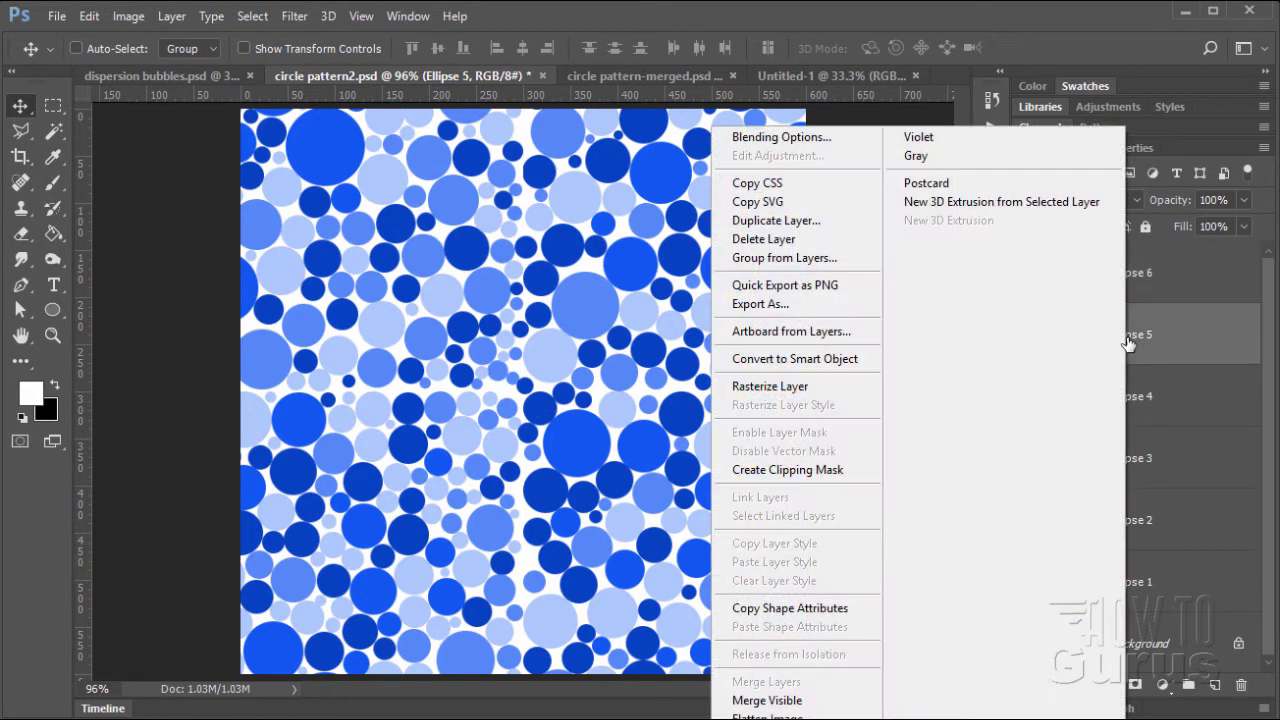
{"action": "left_click", "coordinate": [768, 700]}
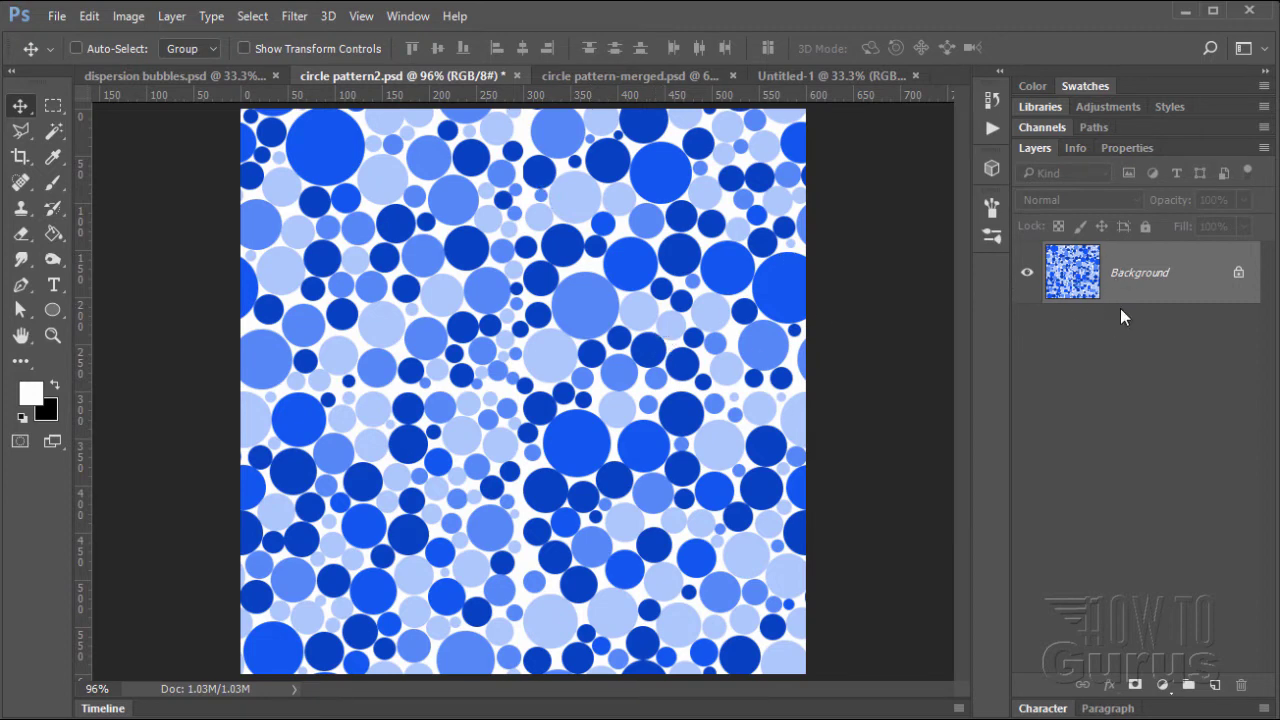
Apply the Offset filter again to the merged Background with +300 pixels right, +300 pixels down and Wrap Around
{"action": "left_click", "coordinate": [290, 17]}
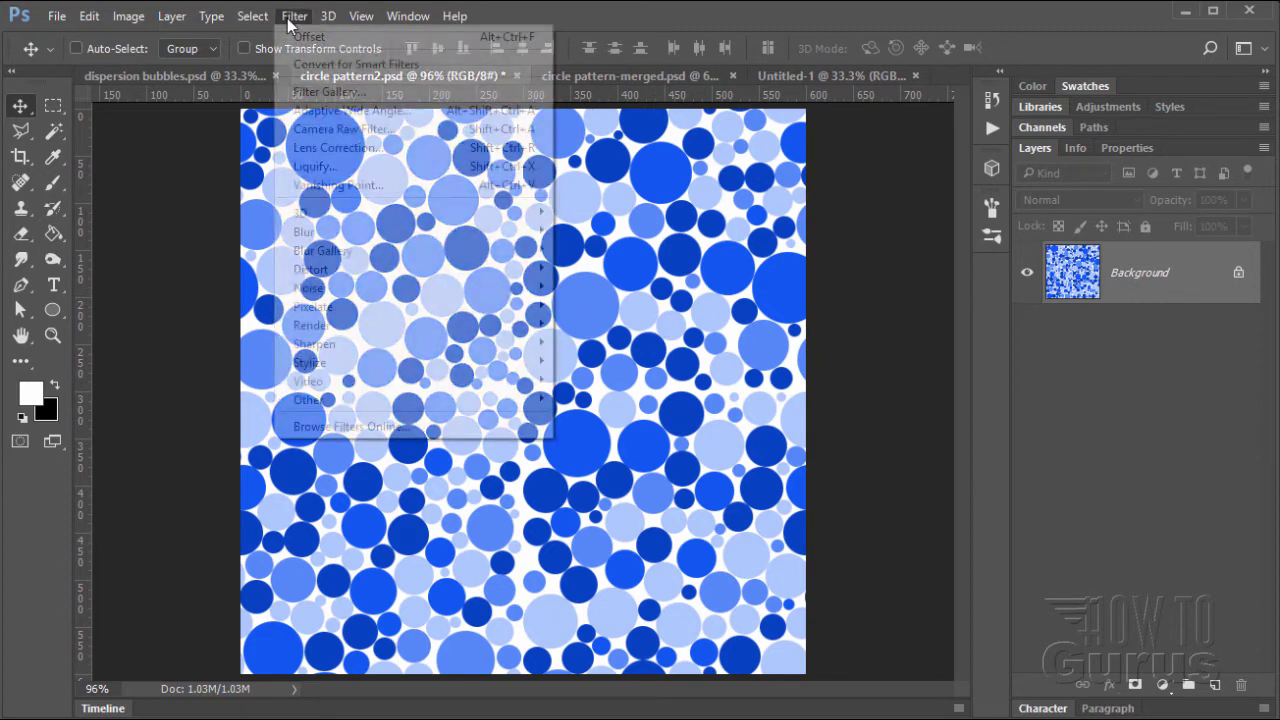
{"action": "mouse_move", "coordinate": [474, 403]}
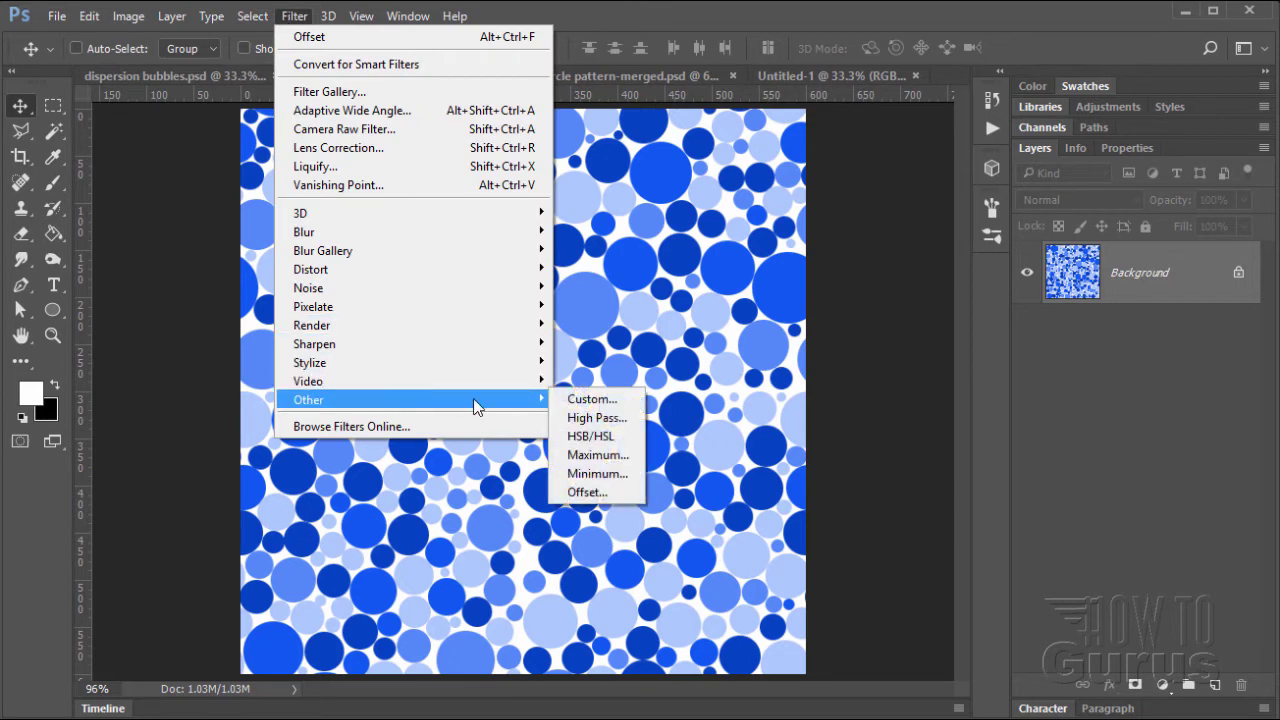
{"action": "left_click", "coordinate": [620, 493]}
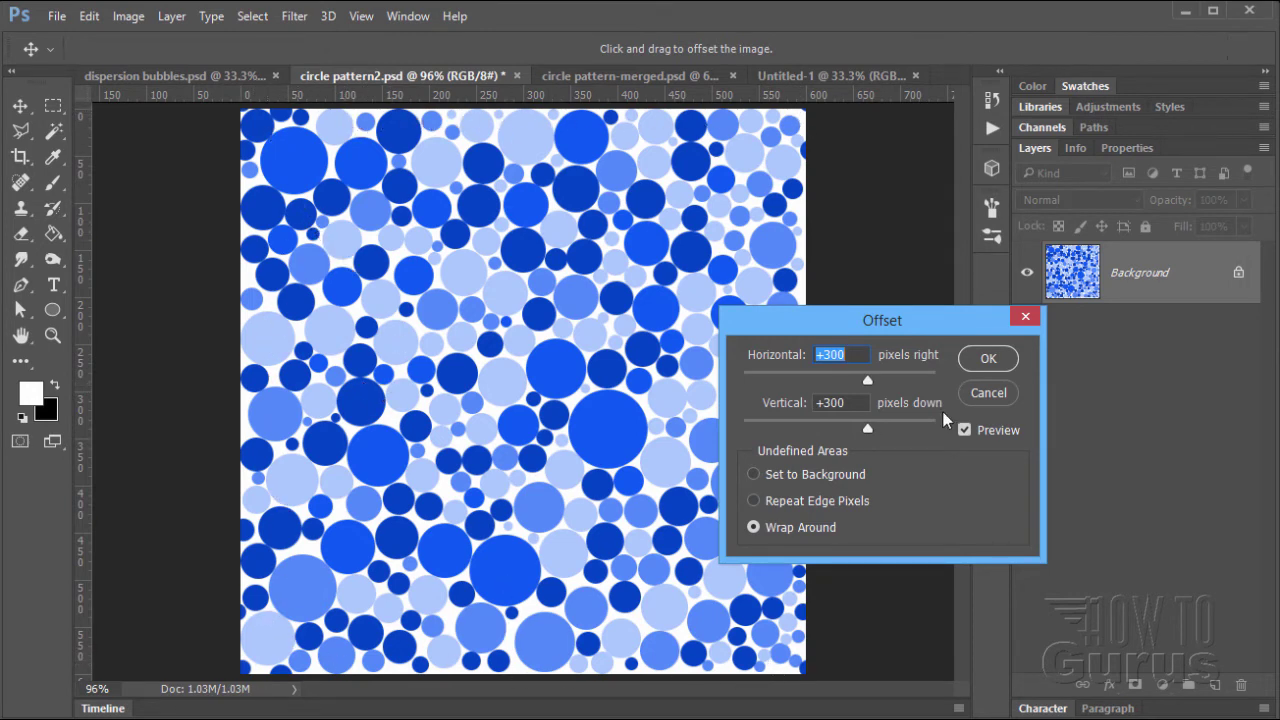
{"action": "left_click", "coordinate": [1001, 366]}
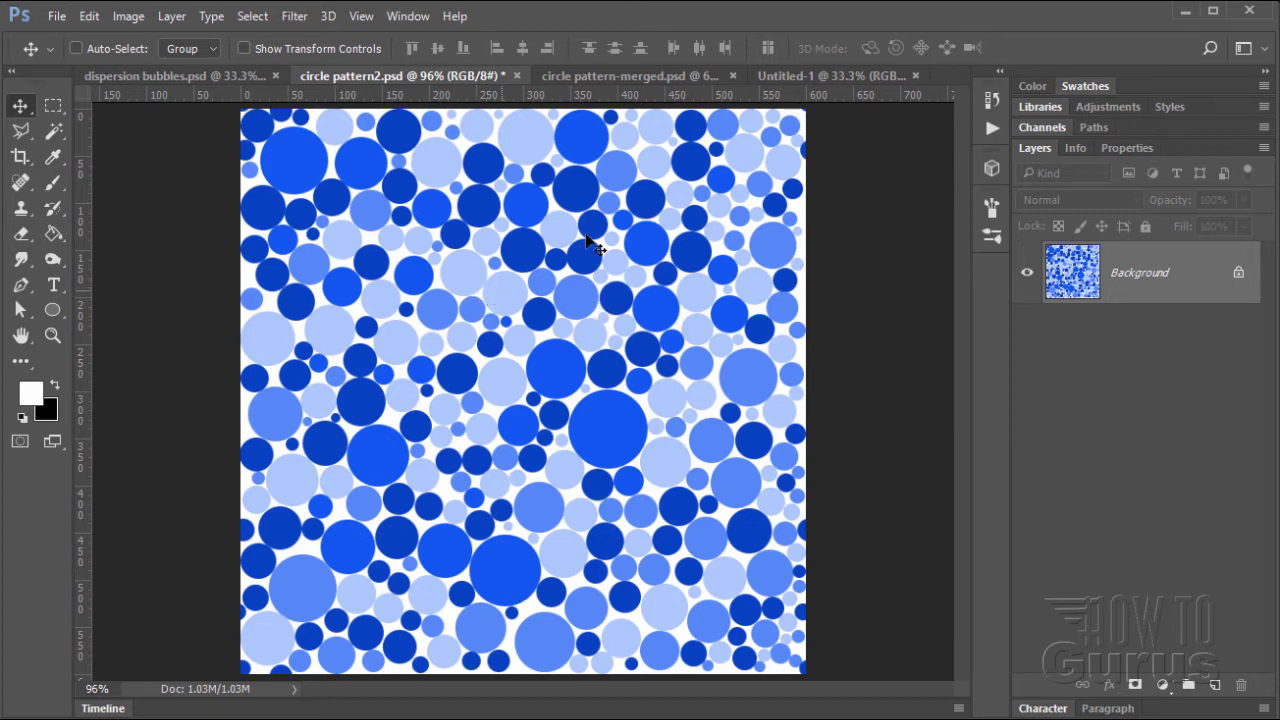
Compare the edges of circle pattern2.psd with the finished artwork in circle pattern-merged.psd
{"action": "left_click", "coordinate": [607, 76]}
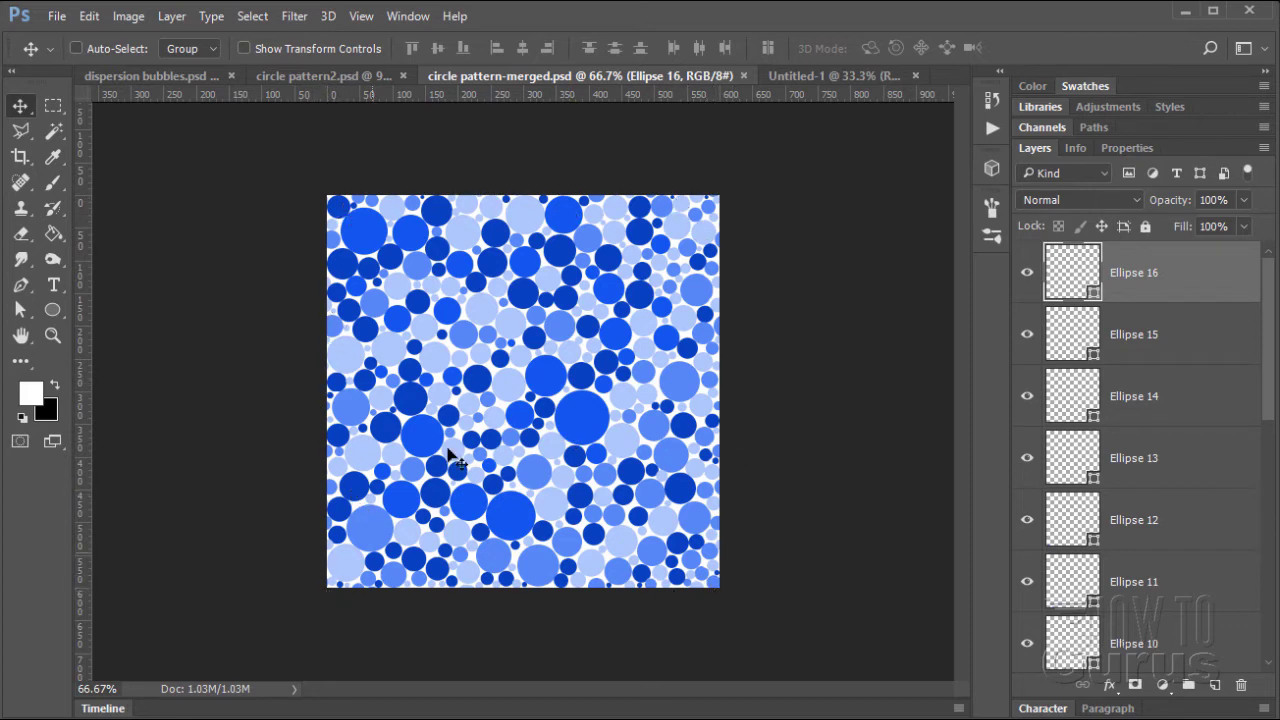
{"action": "left_click", "coordinate": [362, 88]}
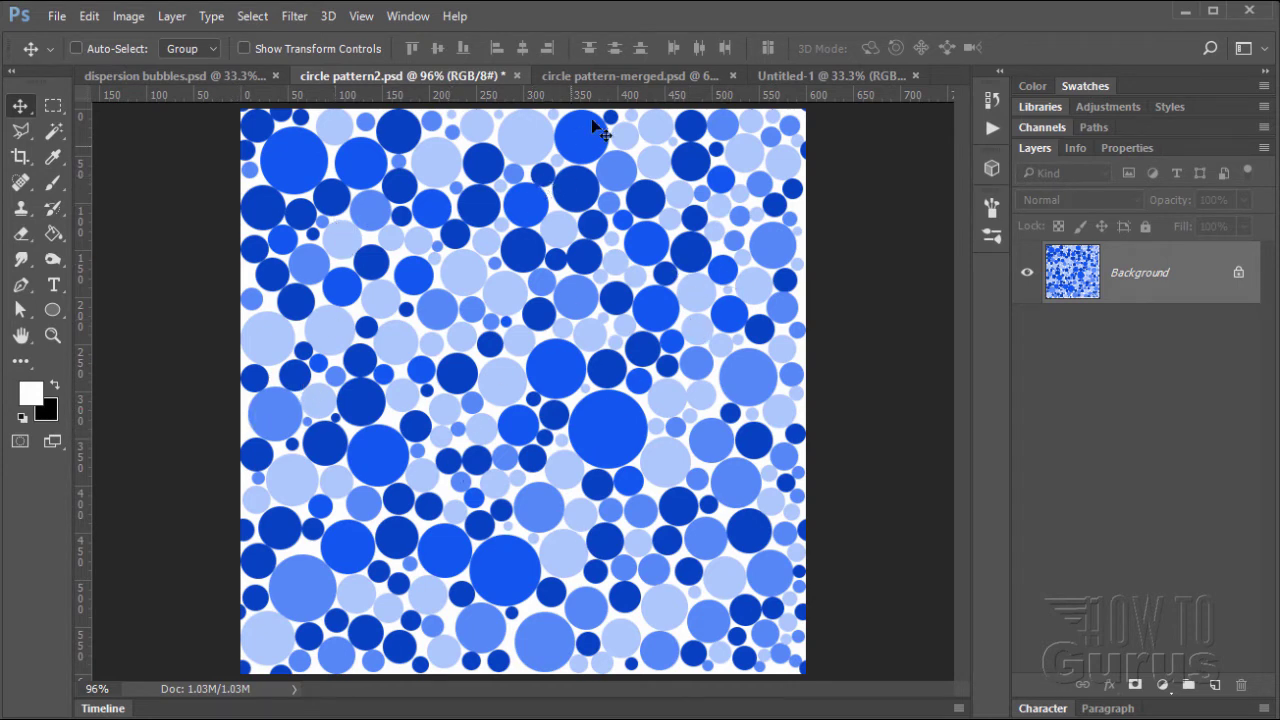
Define the artwork in circle pattern-merged.psd as a pattern named "circles pattern"
{"action": "left_click", "coordinate": [615, 78]}
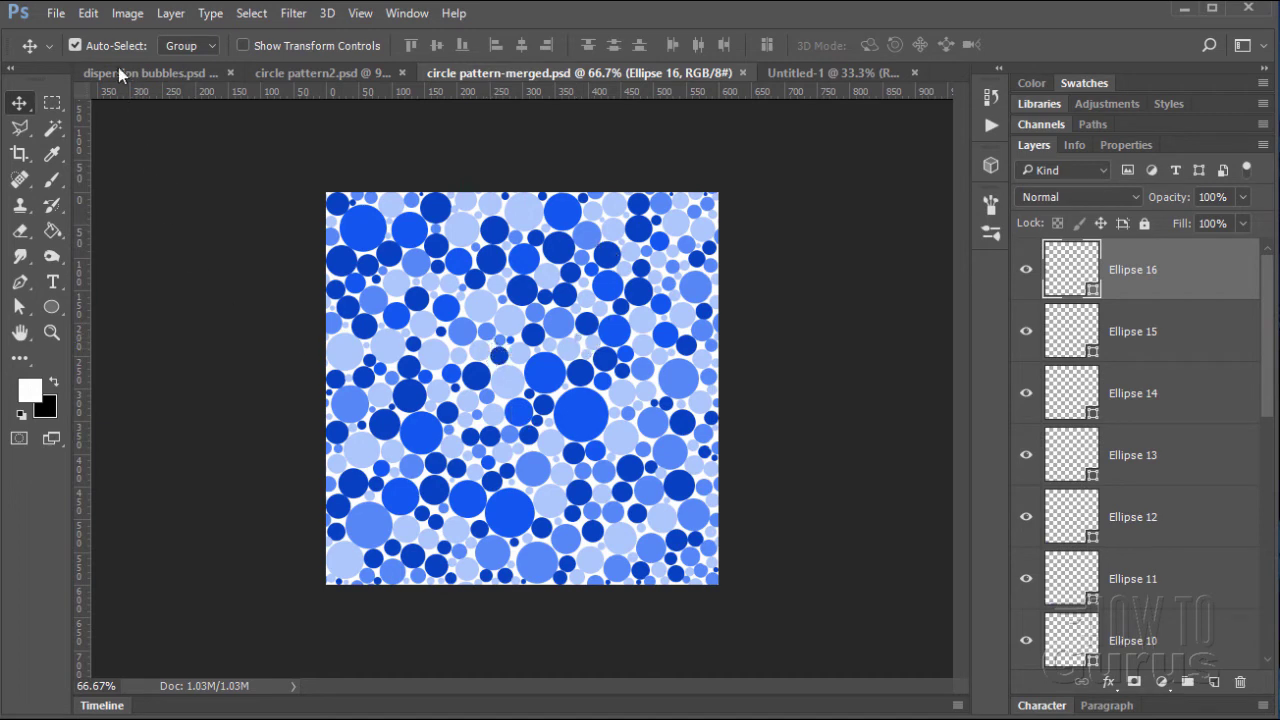
{"action": "left_click", "coordinate": [88, 13]}
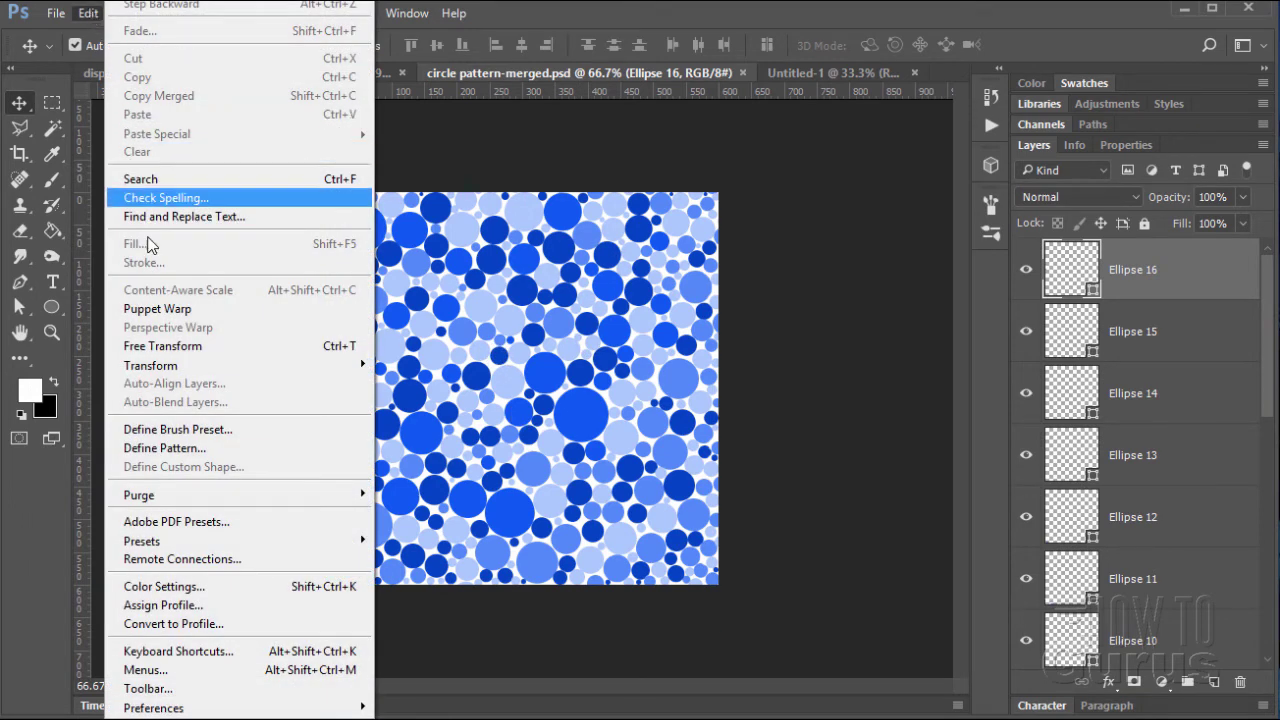
{"action": "left_click", "coordinate": [163, 449]}
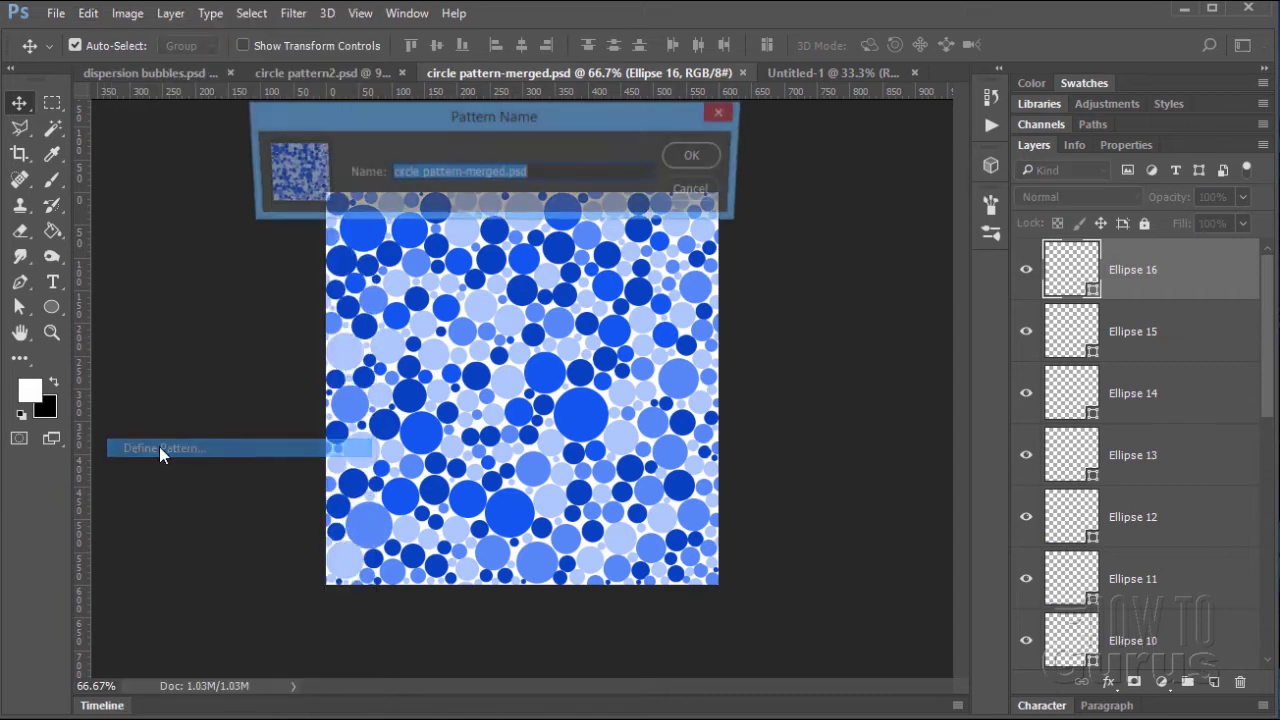
{"action": "left_click", "coordinate": [533, 174]}
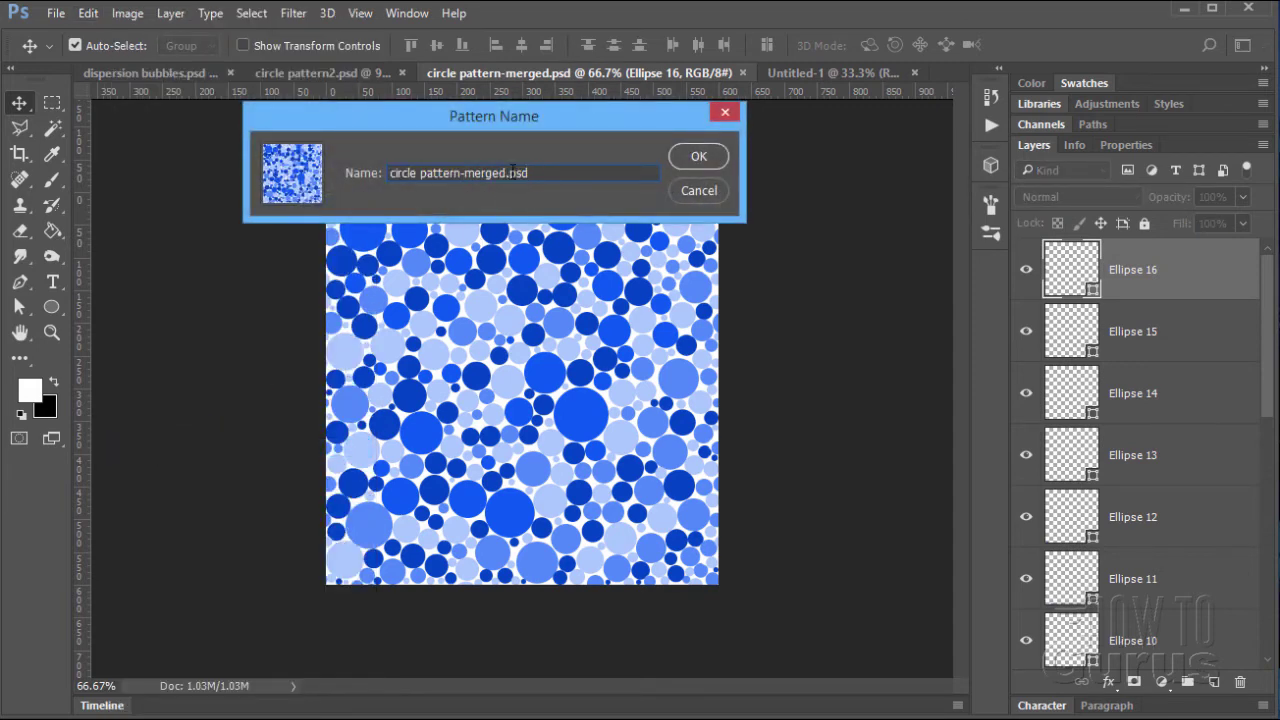
{"action": "left_click_drag", "start_coordinate": [530, 173], "coordinate": [376, 203]}
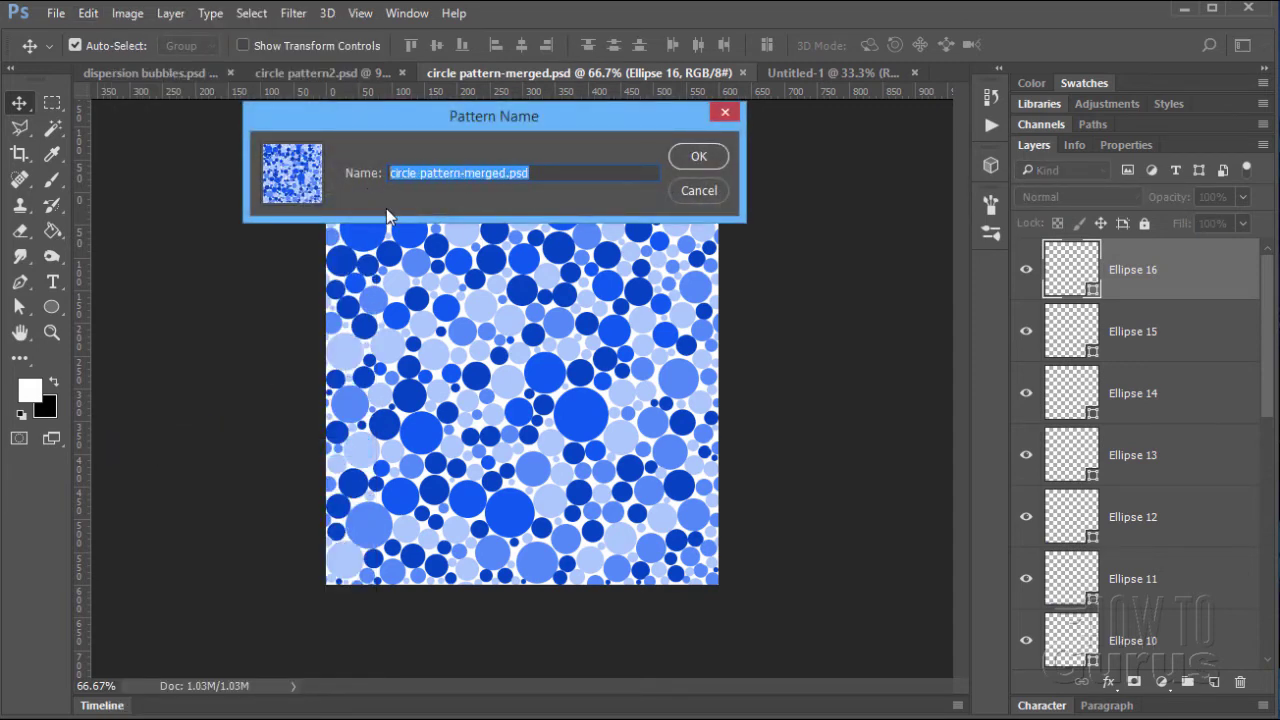
{"action": "type", "text": "circ"}
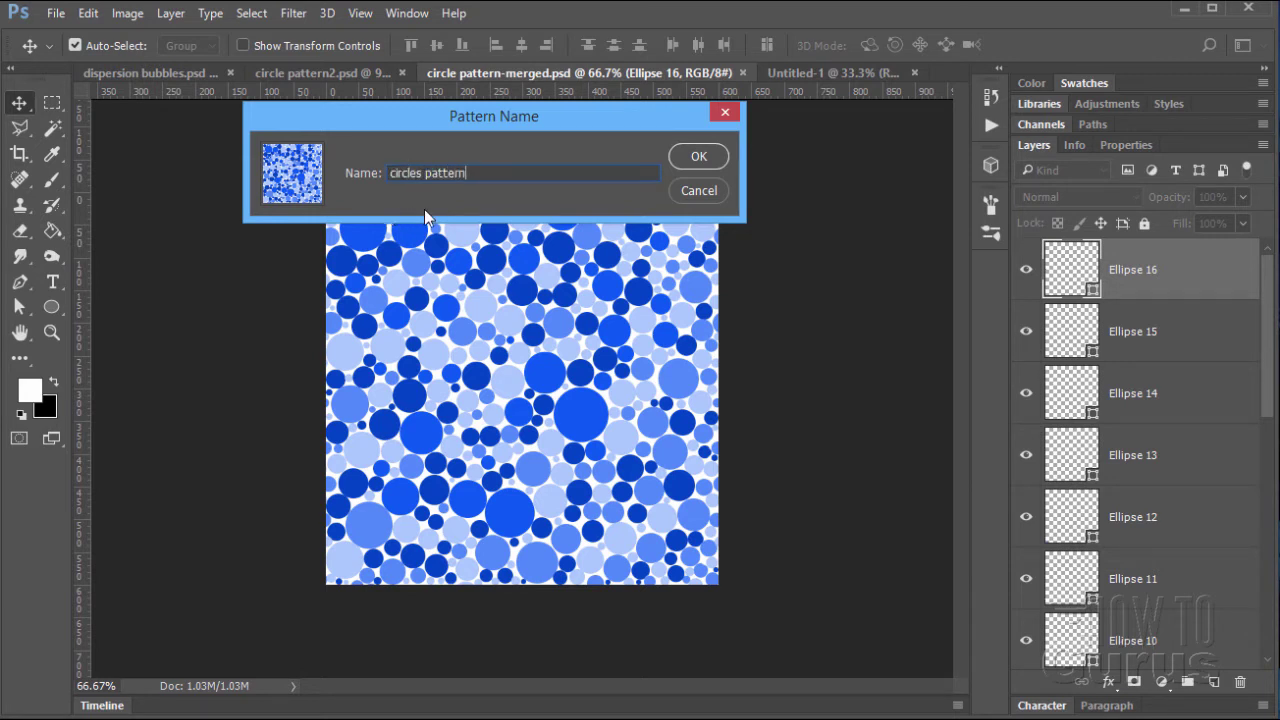
{"action": "left_click", "coordinate": [687, 155]}
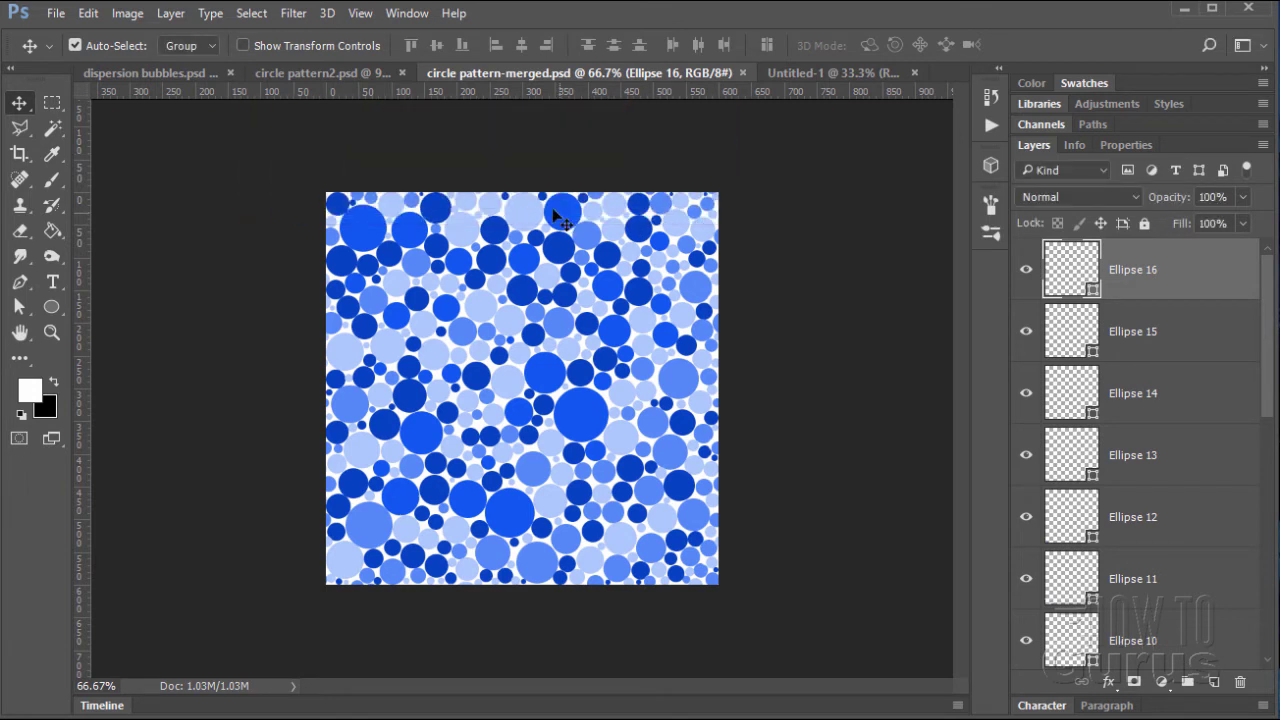
Close circle pattern-merged.psd and circle pattern2.psd, discarding the unsaved changes
{"action": "left_click", "coordinate": [742, 73]}
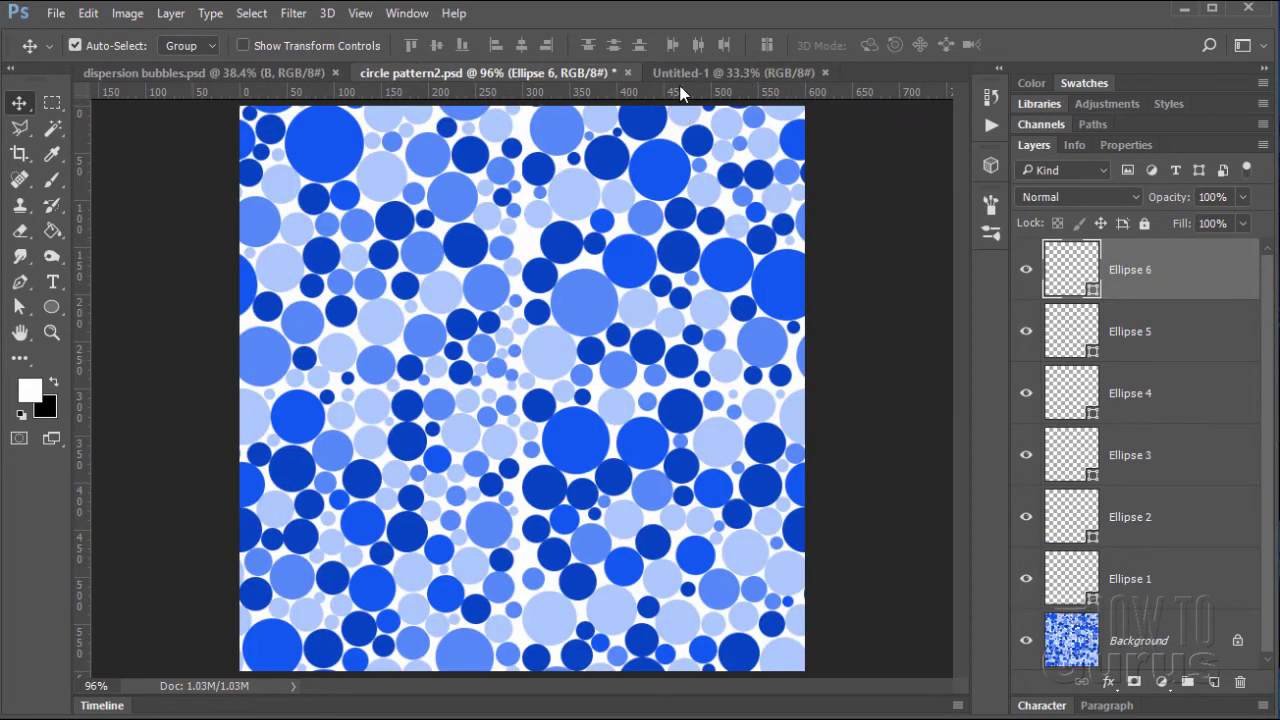
{"action": "left_click", "coordinate": [627, 73]}
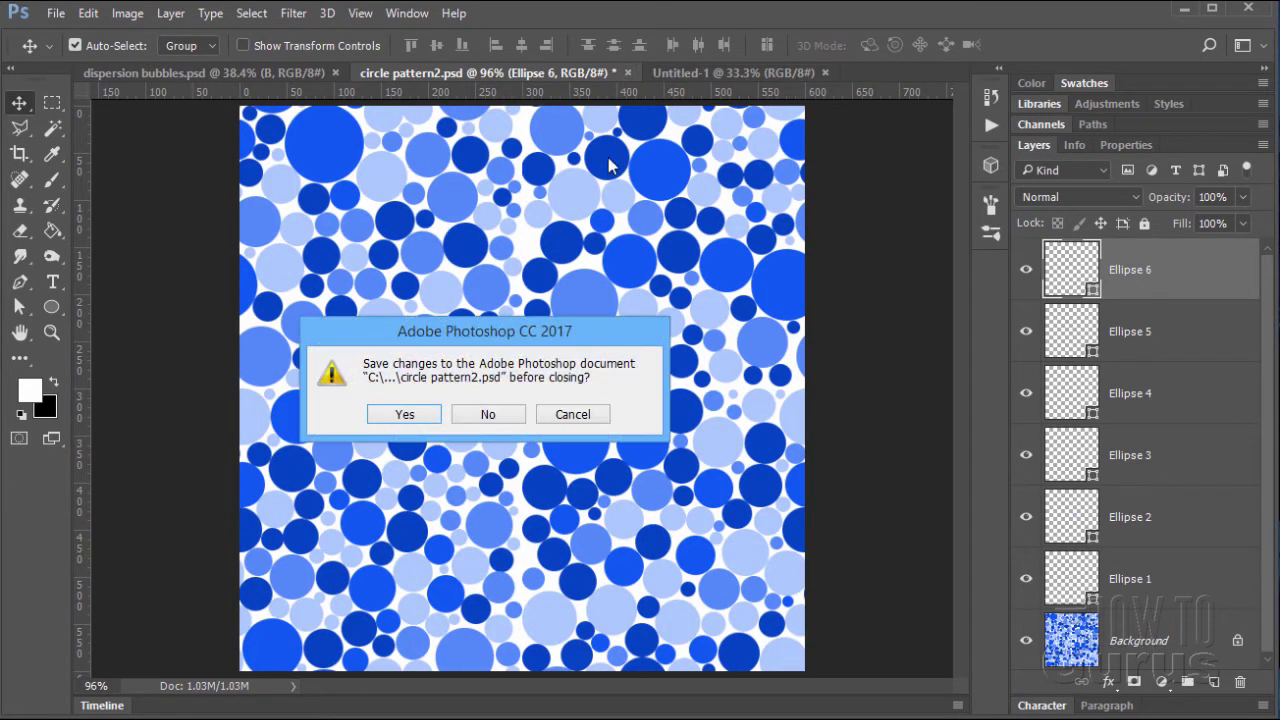
{"action": "left_click", "coordinate": [472, 420]}
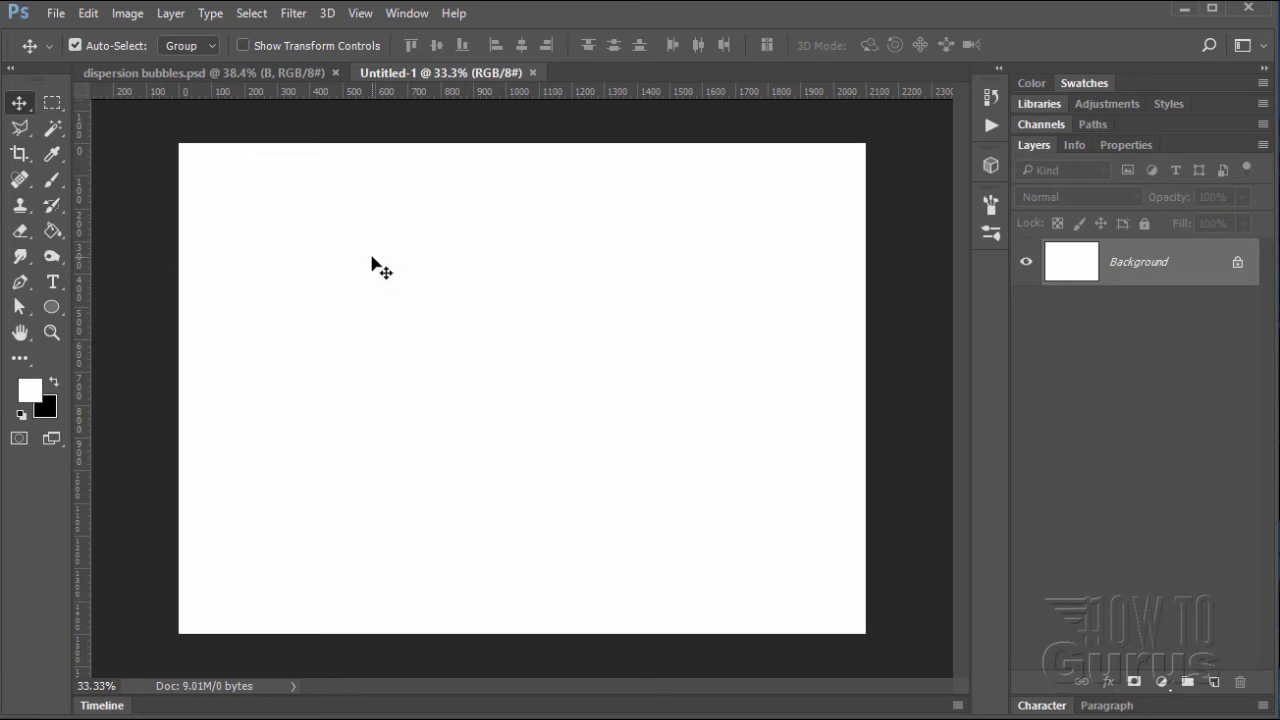
Fill the blank Untitled-1 canvas with the new circles pattern using the Paint Bucket to test its tiling
{"action": "left_click", "coordinate": [53, 231]}
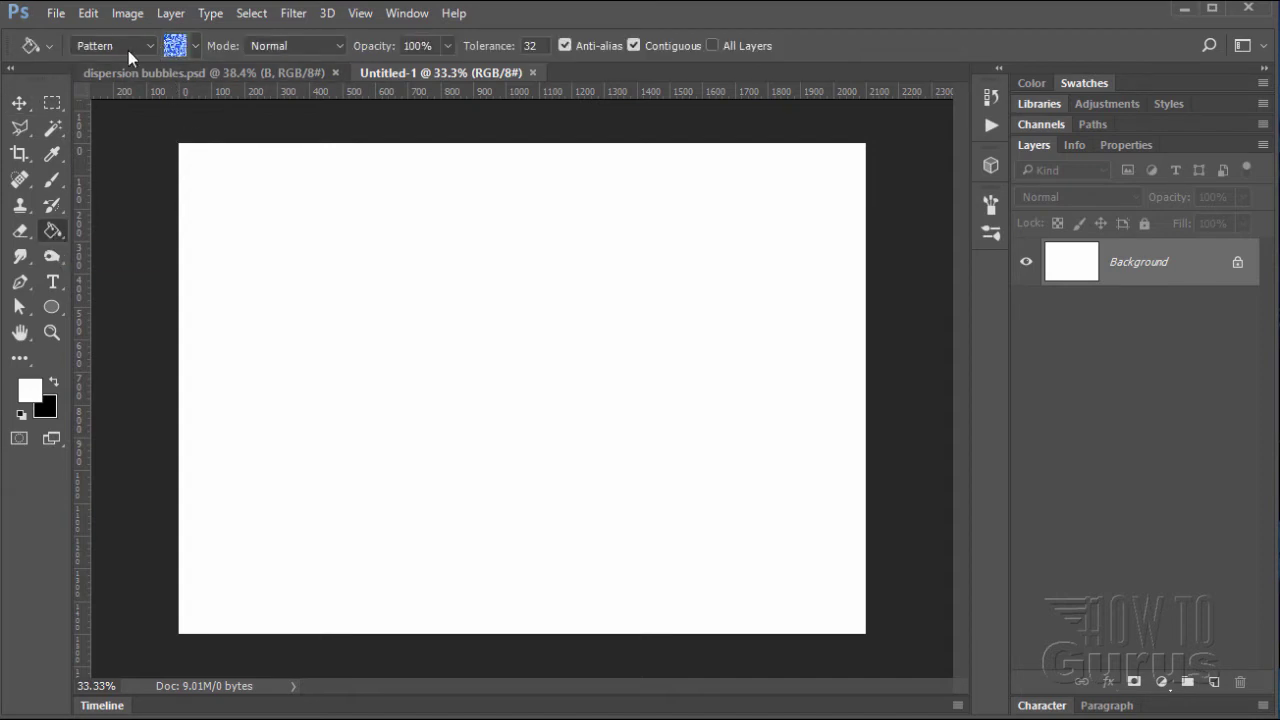
{"action": "left_click", "coordinate": [197, 48]}
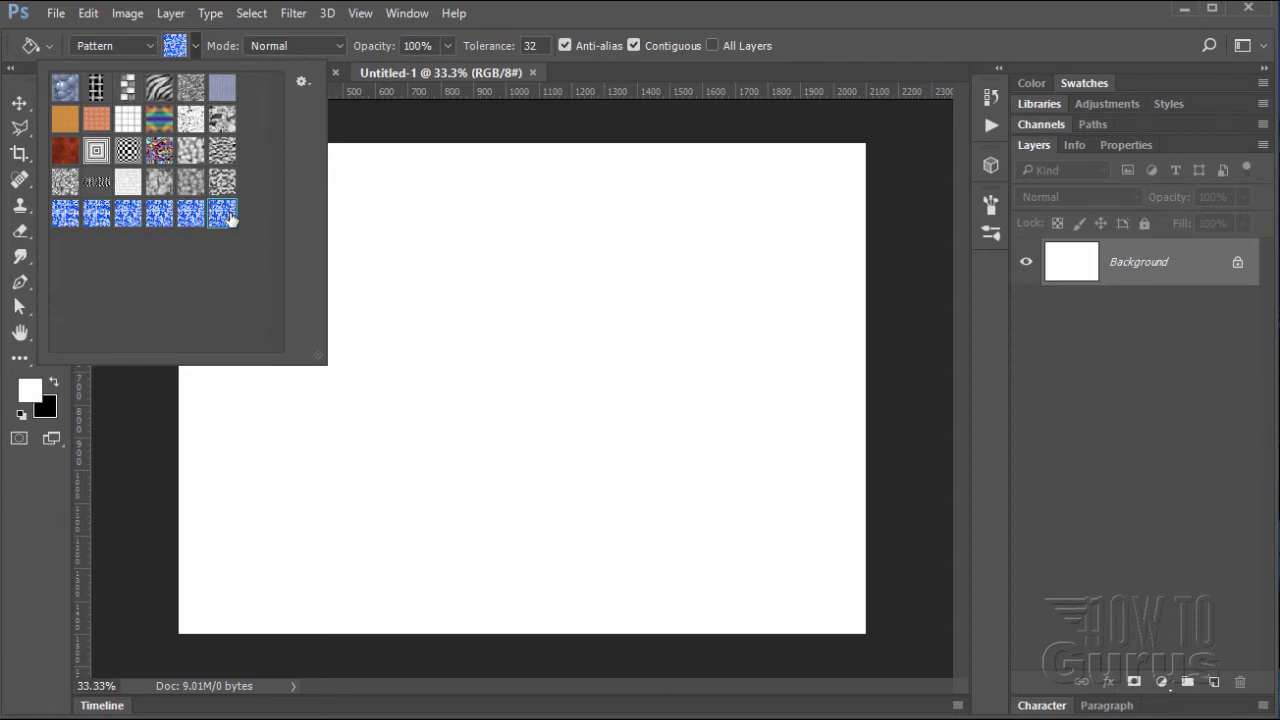
{"action": "left_click", "coordinate": [434, 297]}
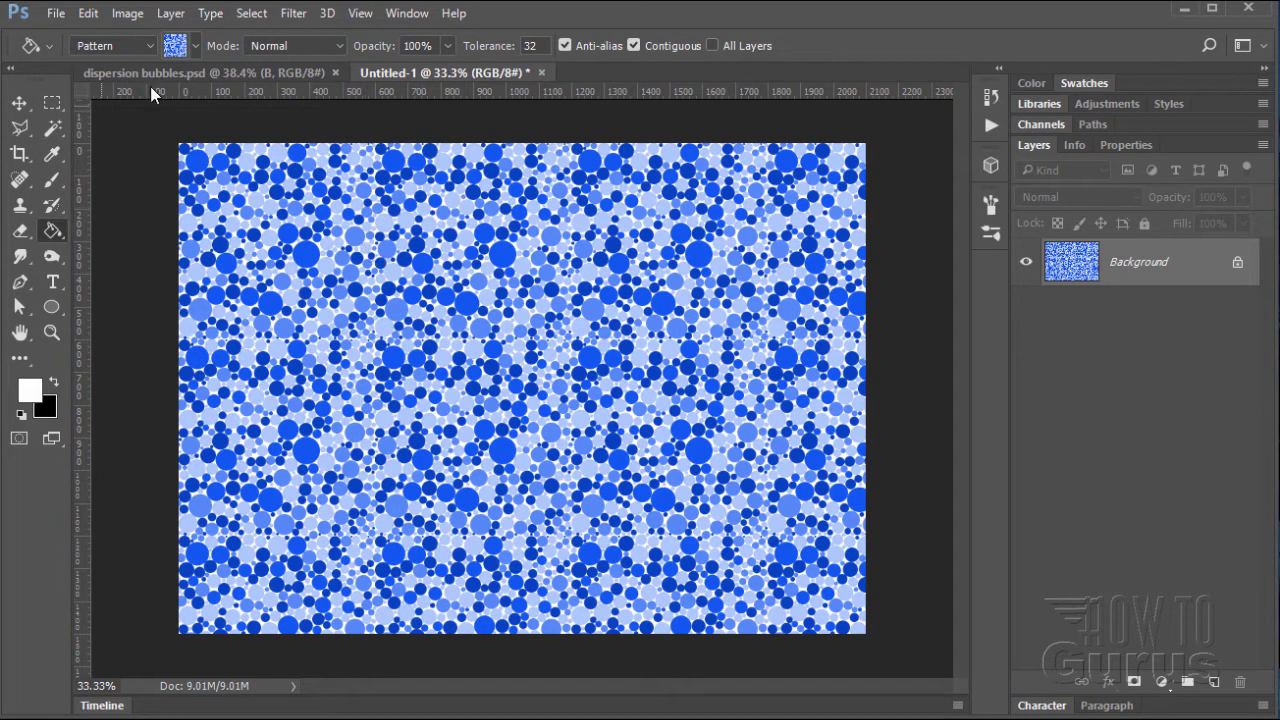
Close the pattern-filled Untitled-1 without saving it and close dispersion bubbles.psd
{"action": "left_click", "coordinate": [20, 103]}
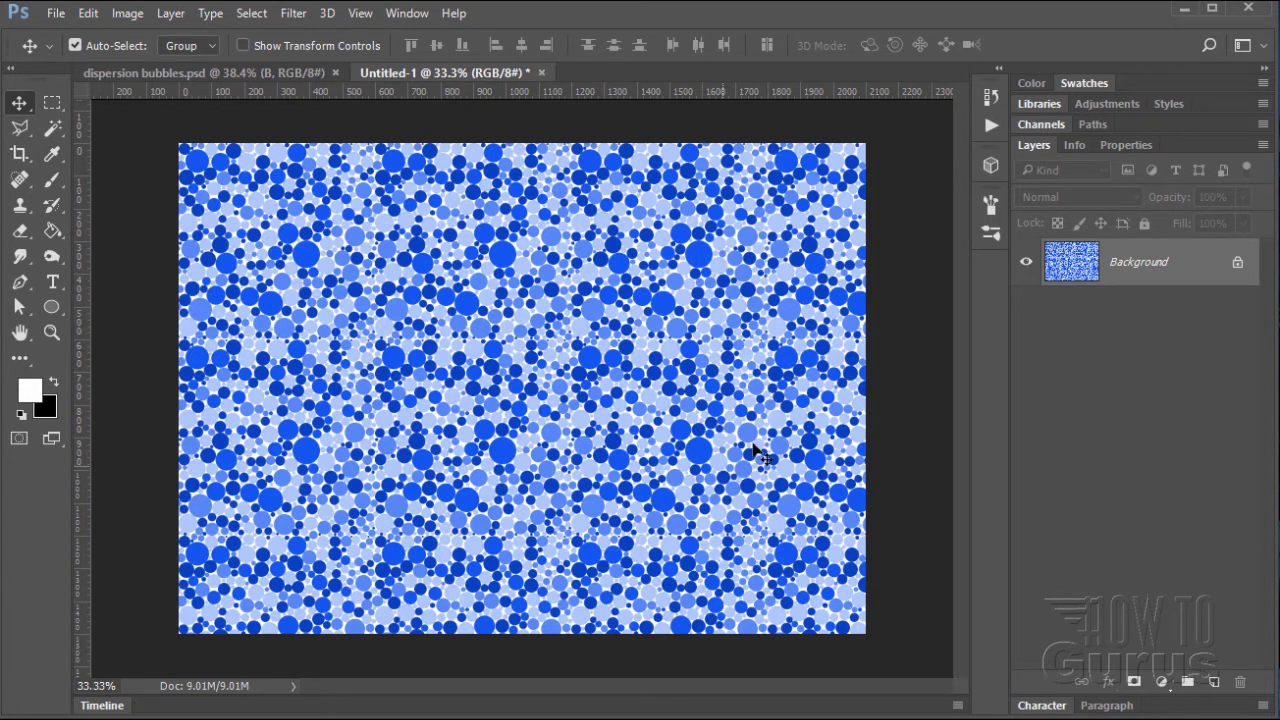
{"action": "left_click", "coordinate": [541, 72]}
{"action": "left_click", "coordinate": [508, 422]}
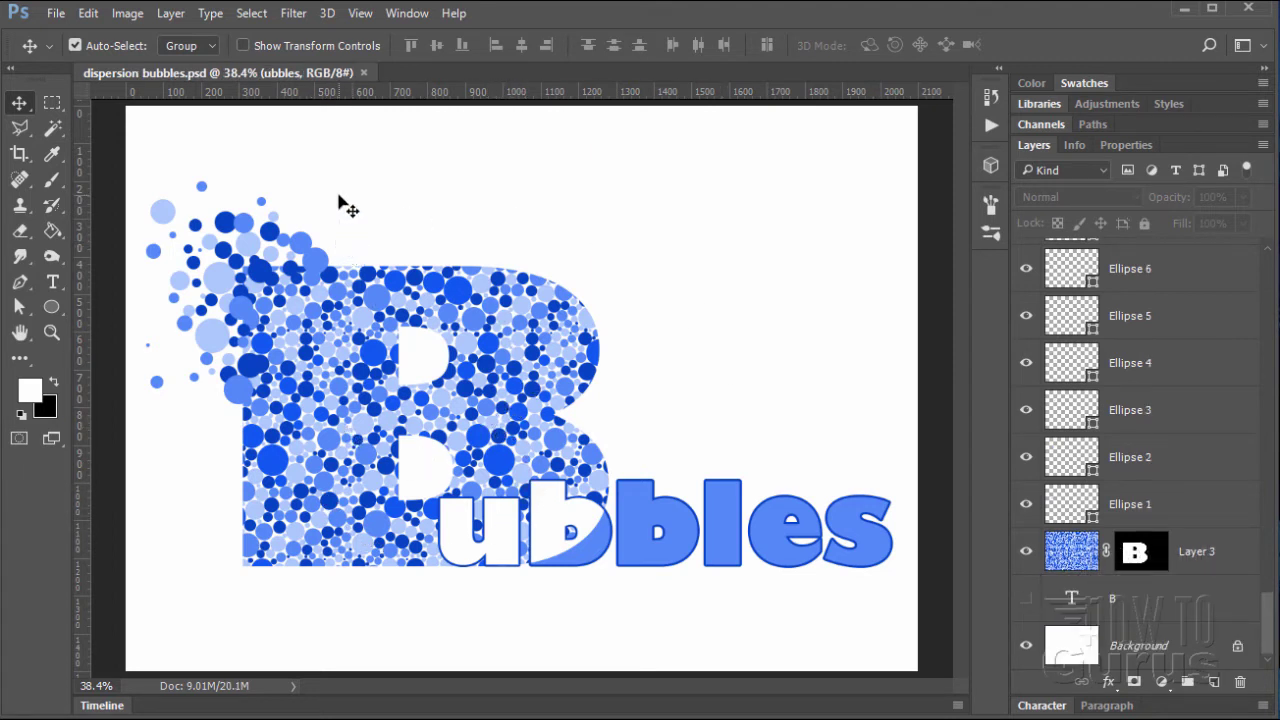
{"action": "left_click", "coordinate": [364, 74]}
Create a new document from the Default Photoshop Size preset, 7 x 5 in at 300 ppi, and fit it to the screen
{"action": "left_click", "coordinate": [57, 14]}
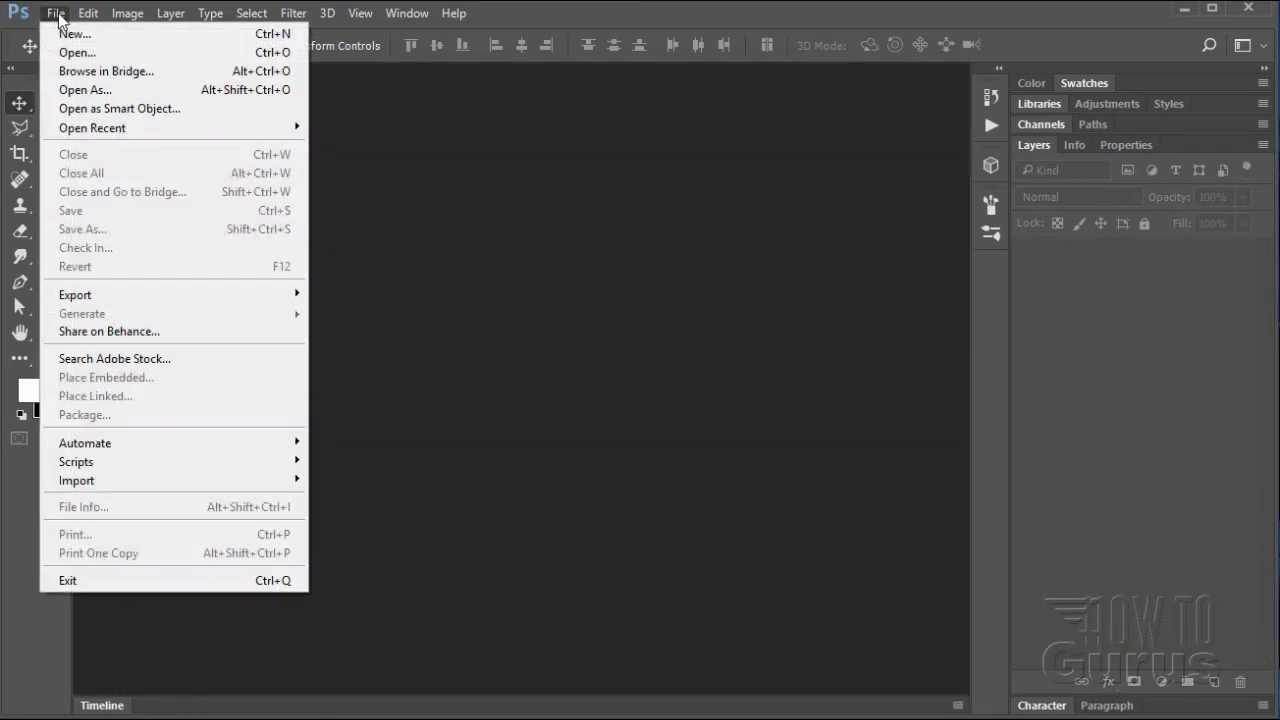
{"action": "left_click", "coordinate": [70, 36]}
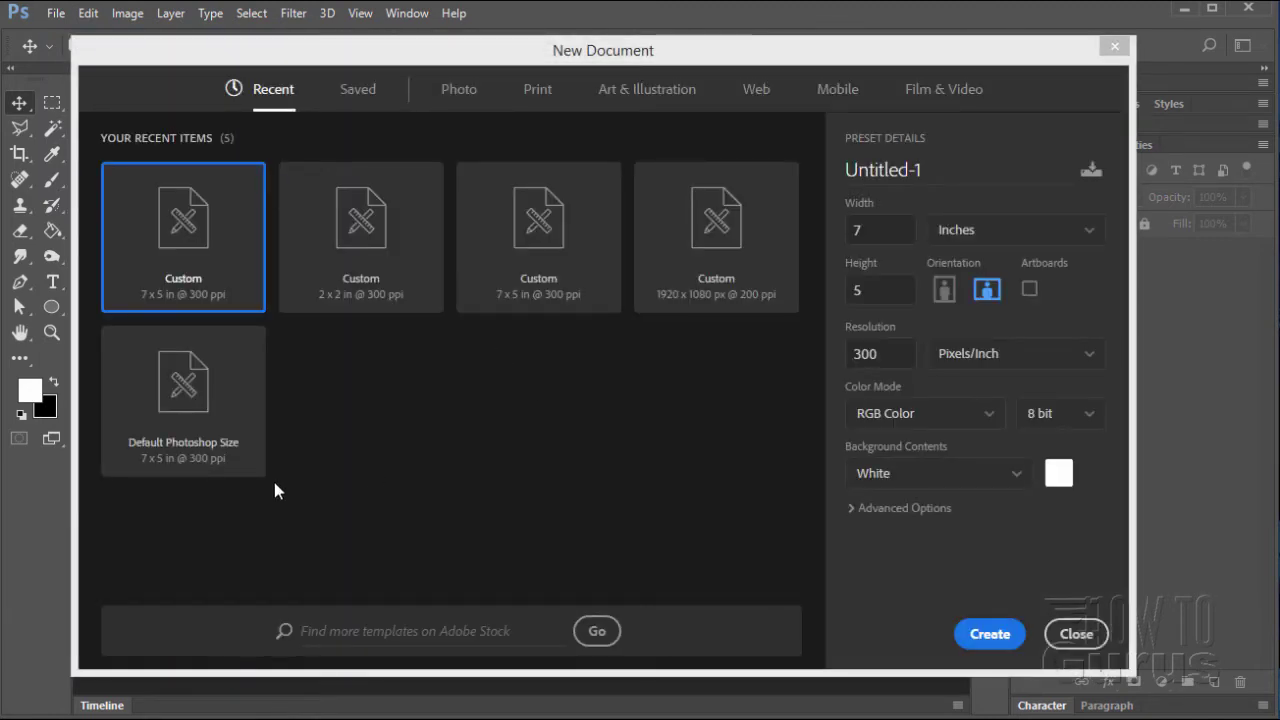
{"action": "left_click", "coordinate": [178, 378]}
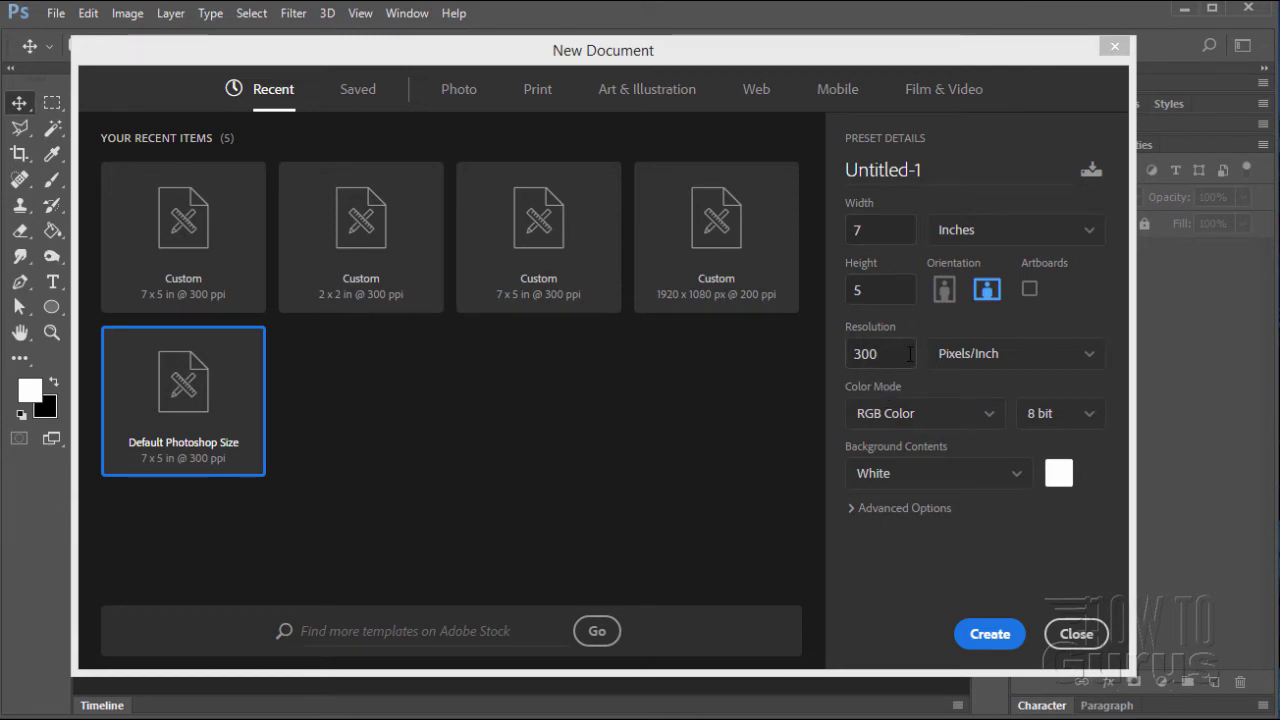
{"action": "left_click", "coordinate": [990, 634]}
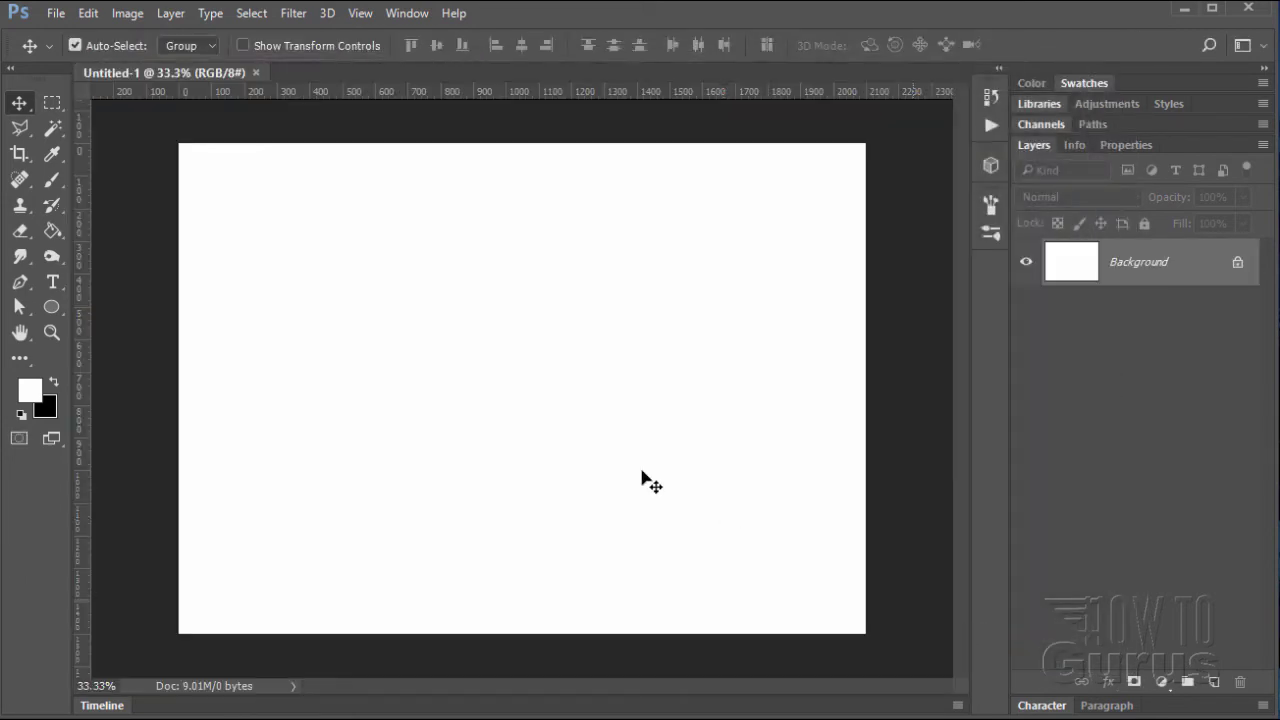
{"action": "left_click", "coordinate": [51, 332]}
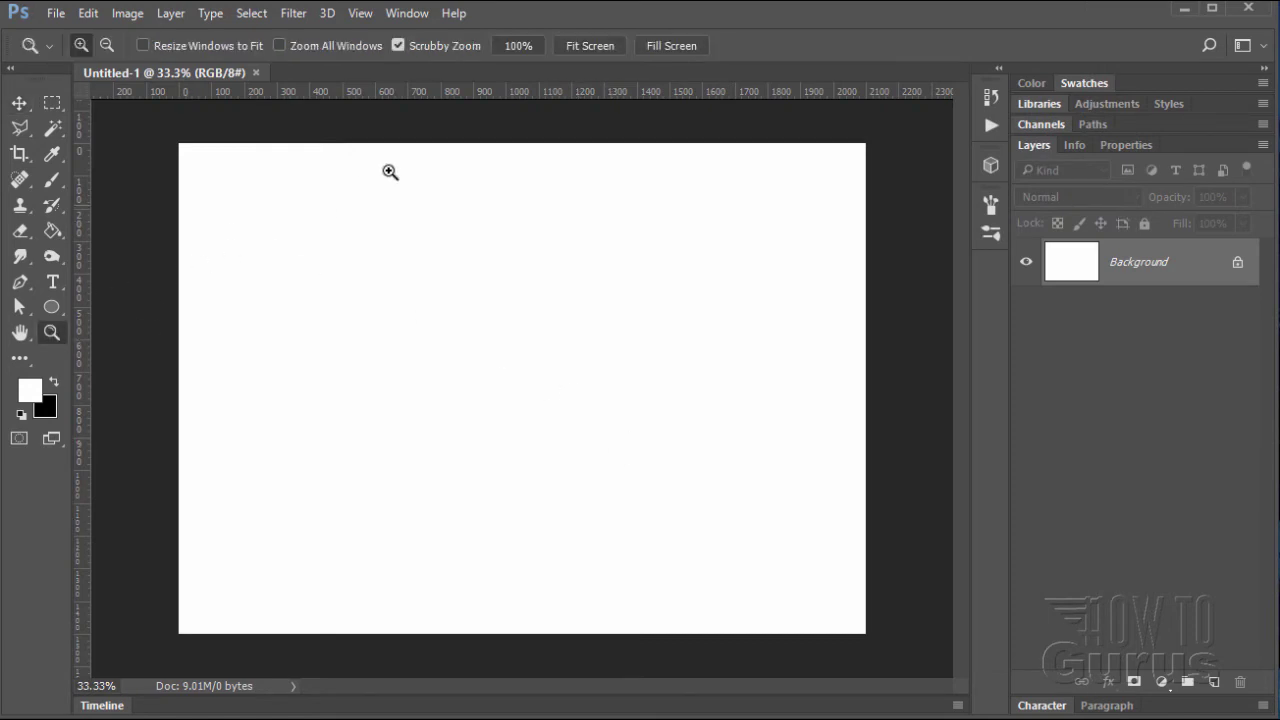
{"action": "left_click", "coordinate": [591, 49]}
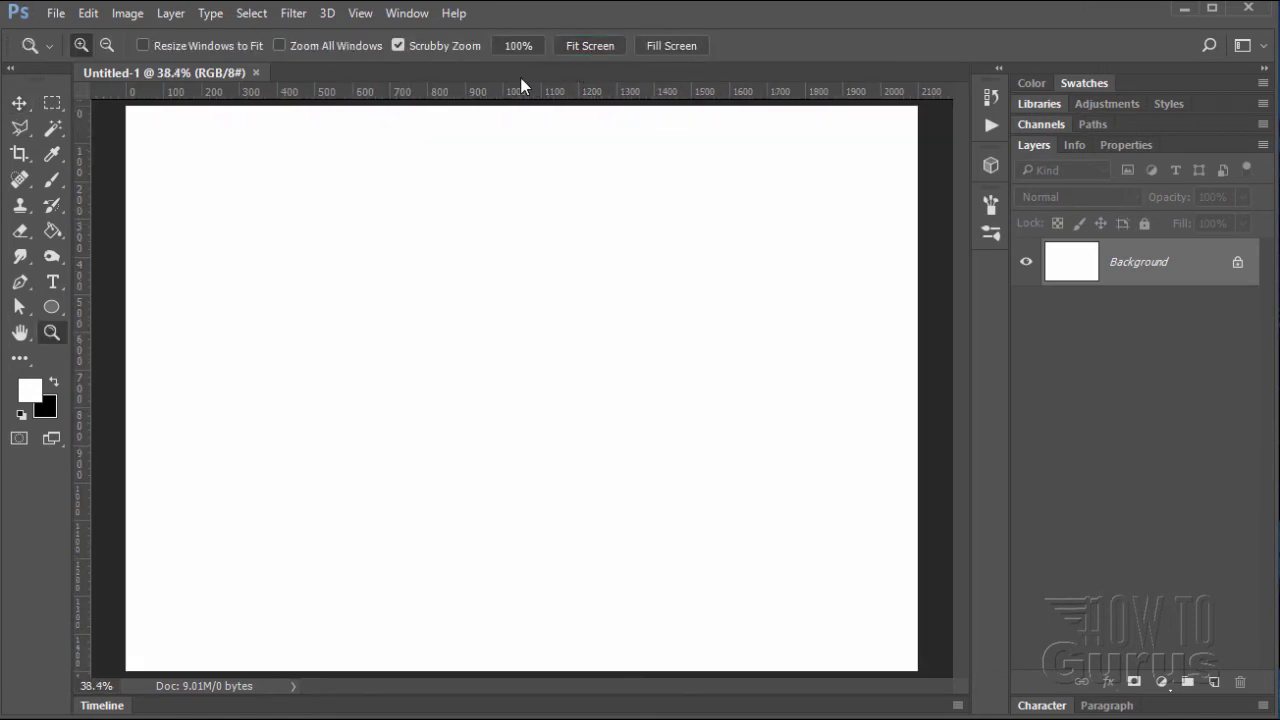
{"action": "left_click", "coordinate": [20, 106]}
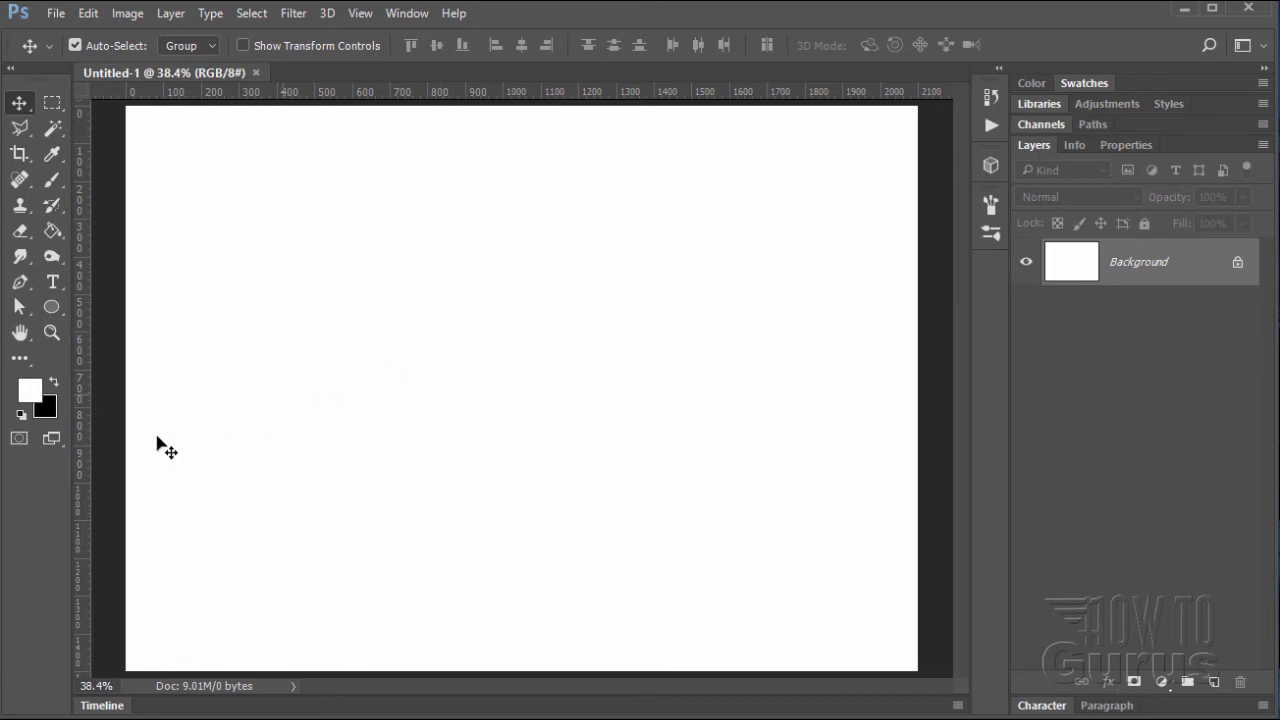
Add a black letter "B" in Gill Sans Ultra Bold at 256 pt and move it down to the middle of the canvas
{"action": "left_click", "coordinate": [54, 381]}
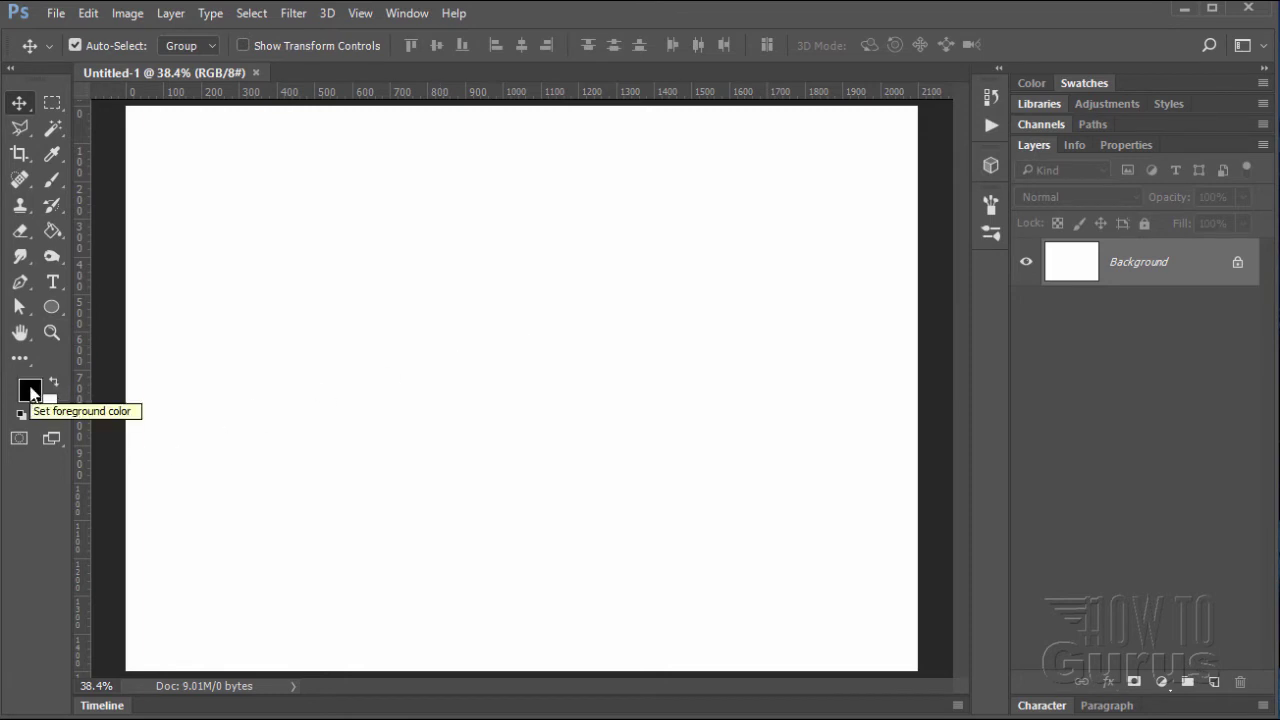
{"action": "left_click", "coordinate": [55, 281]}
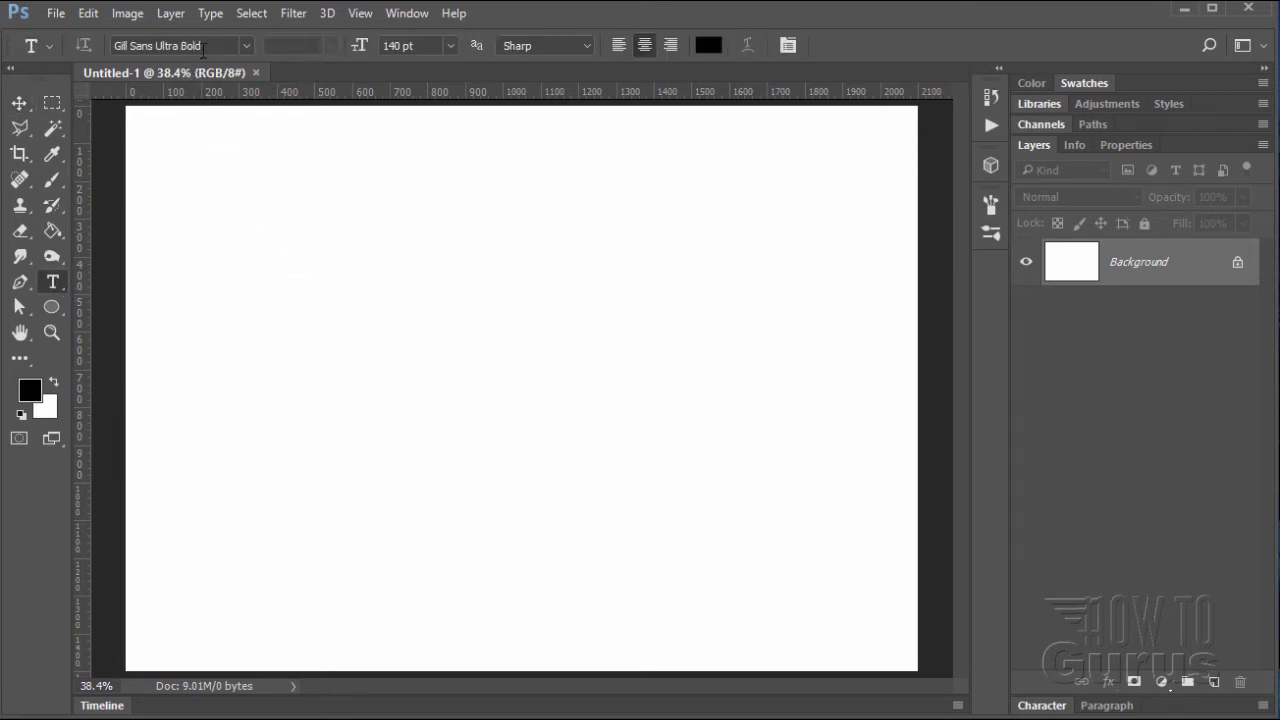
{"action": "left_click", "coordinate": [140, 46]}
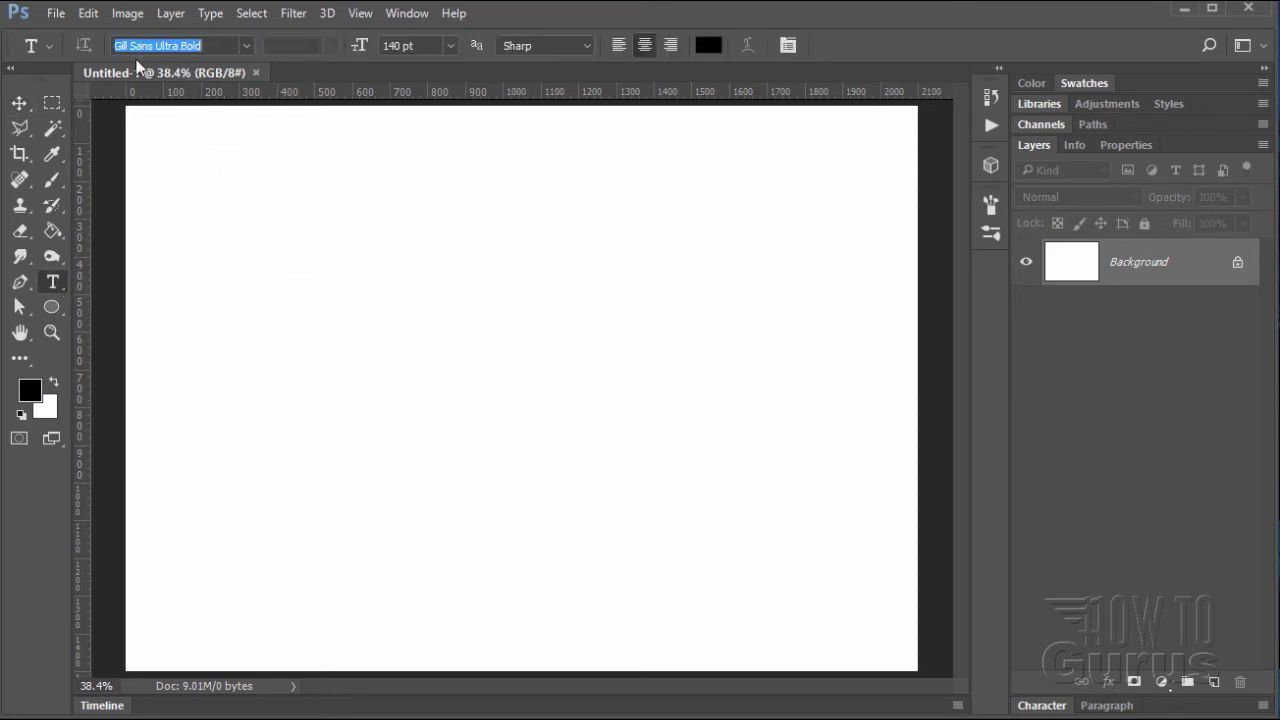
{"action": "left_click", "coordinate": [213, 50]}
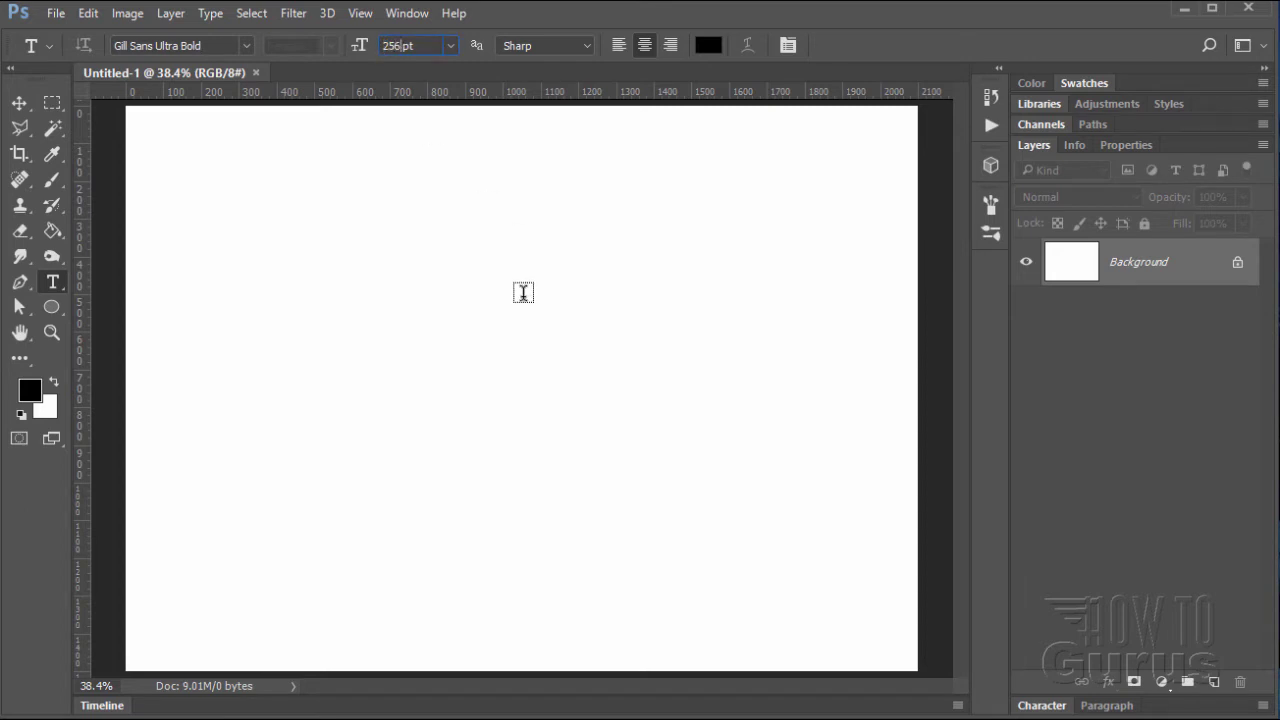
{"action": "left_click", "coordinate": [494, 378]}
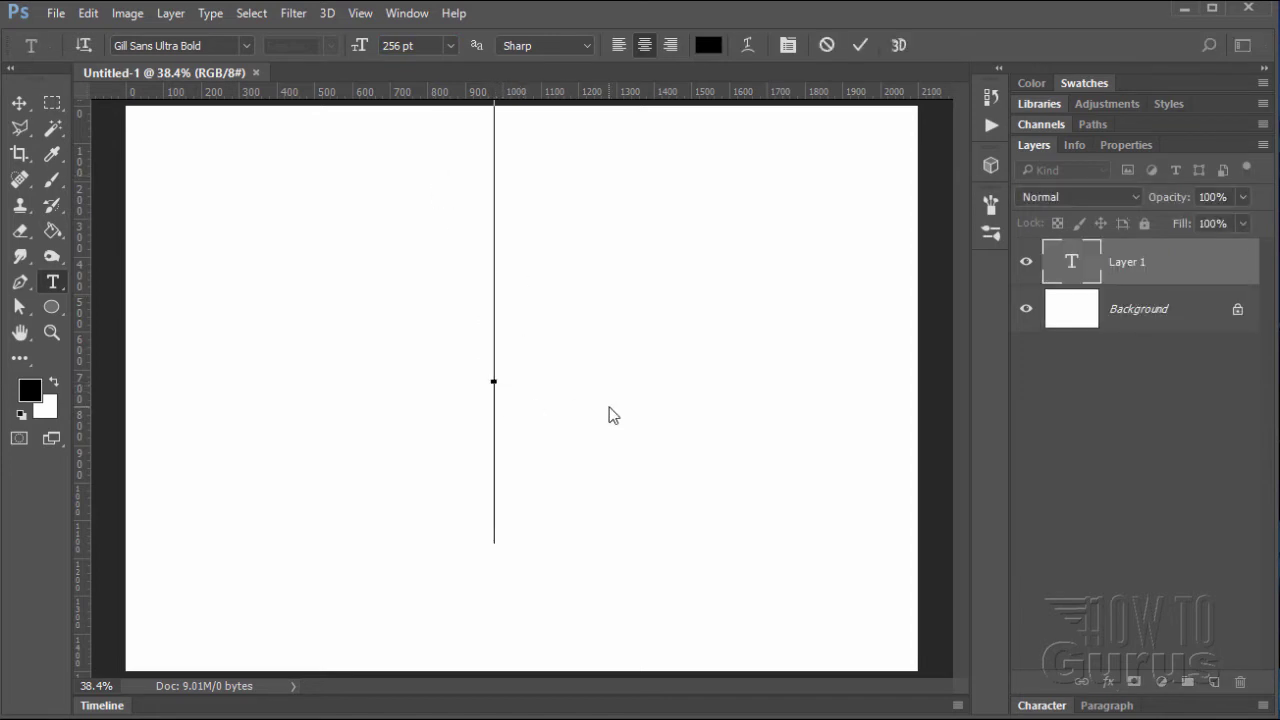
{"action": "type", "text": "B"}
{"action": "left_click", "coordinate": [19, 103]}
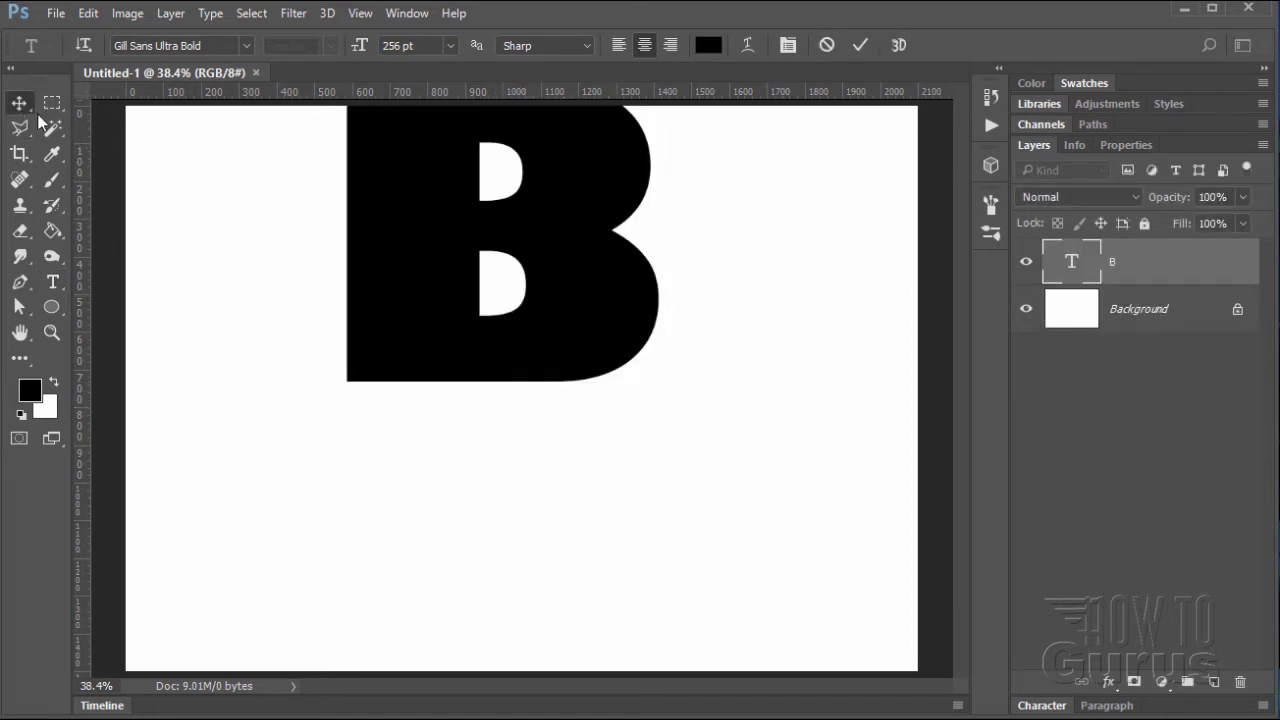
{"action": "left_click_drag", "start_coordinate": [443, 252], "coordinate": [443, 400]}
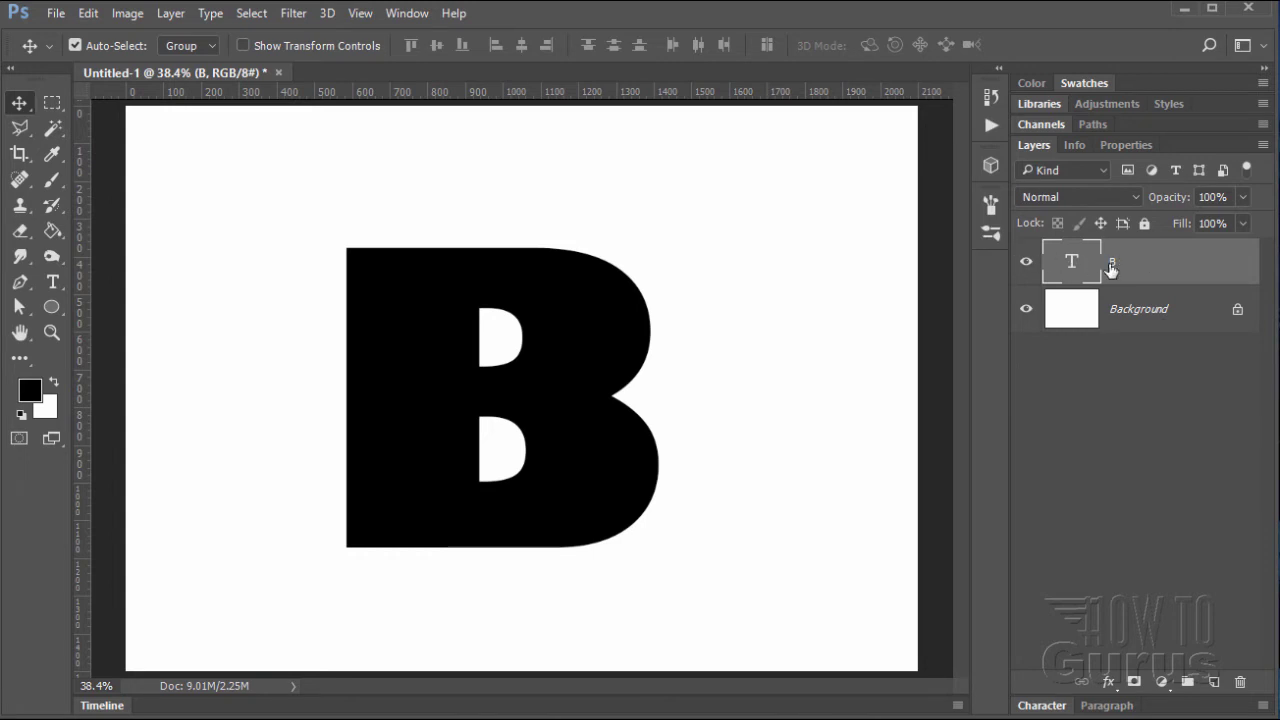
Rasterize a duplicate of the B text layer and hide the original text layer
{"action": "left_click_drag", "start_coordinate": [1166, 270], "coordinate": [1213, 681]}
{"action": "left_click", "coordinate": [1025, 311]}
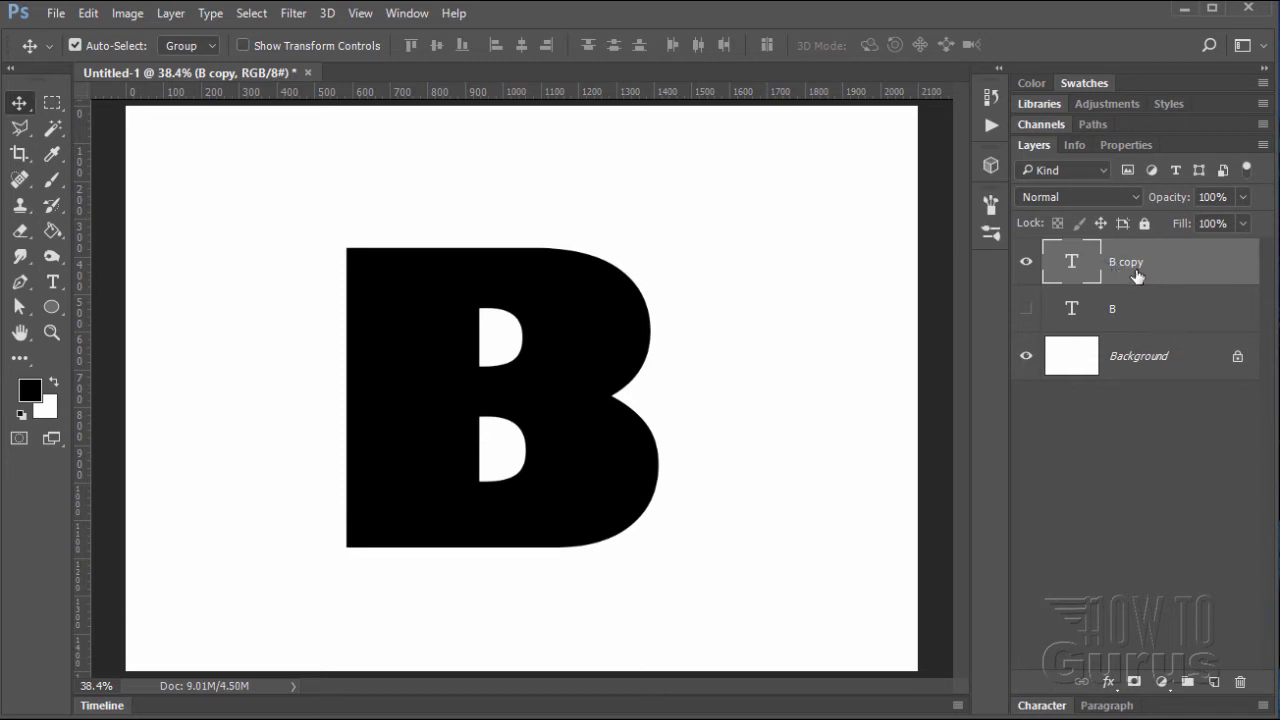
{"action": "right_click", "coordinate": [1119, 273]}
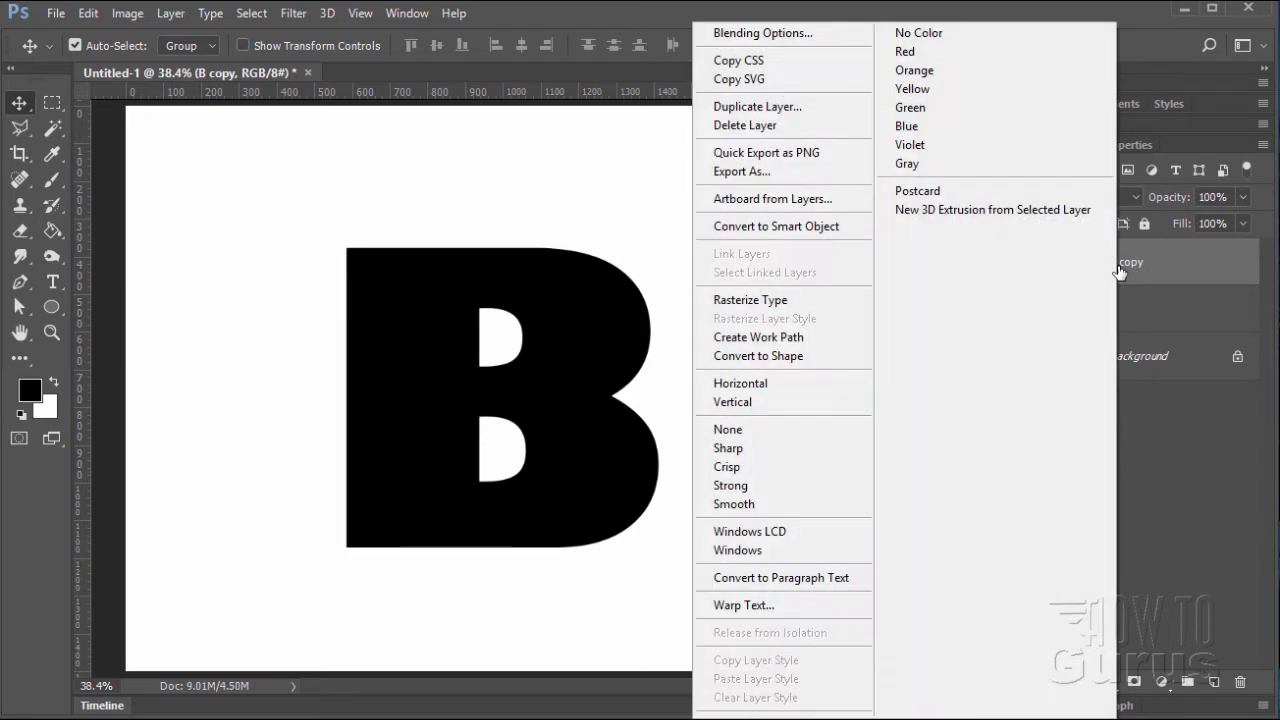
{"action": "left_click", "coordinate": [803, 293]}
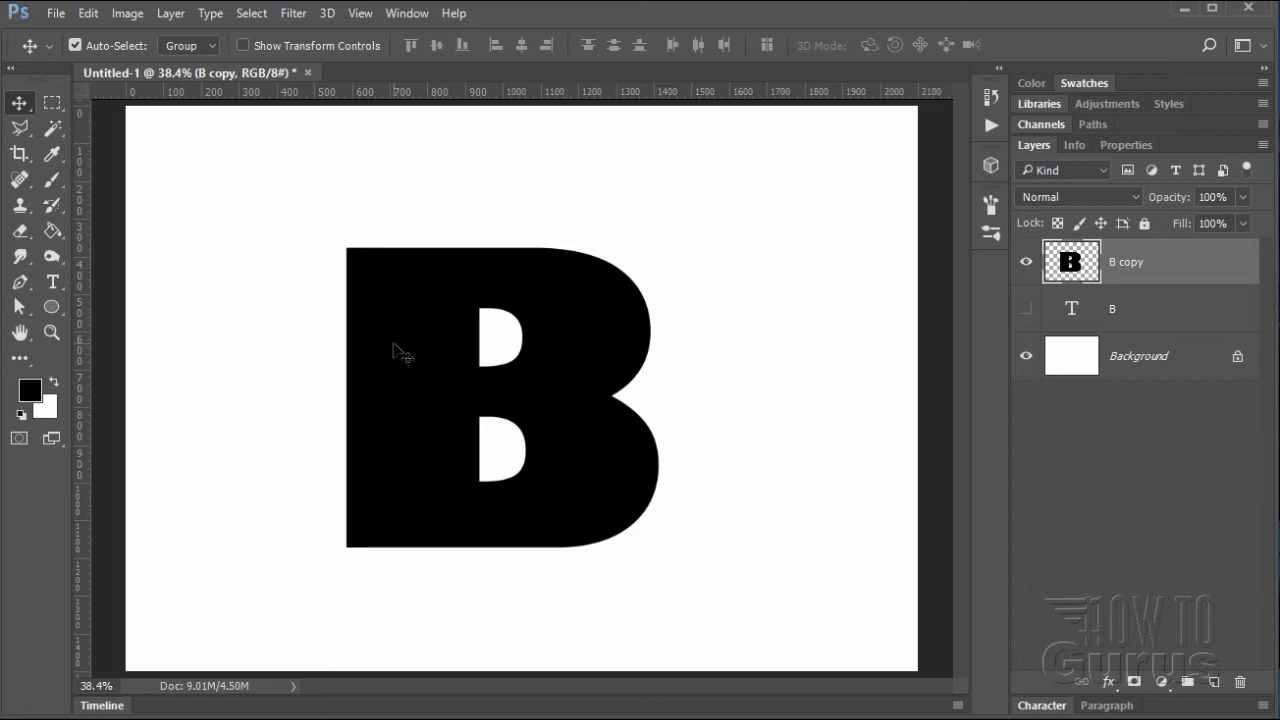
Select the black B on the B copy layer with the Magic Wand and fill it with the blue bubbles pattern using the Paint Bucket
{"action": "left_click", "coordinate": [47, 130]}
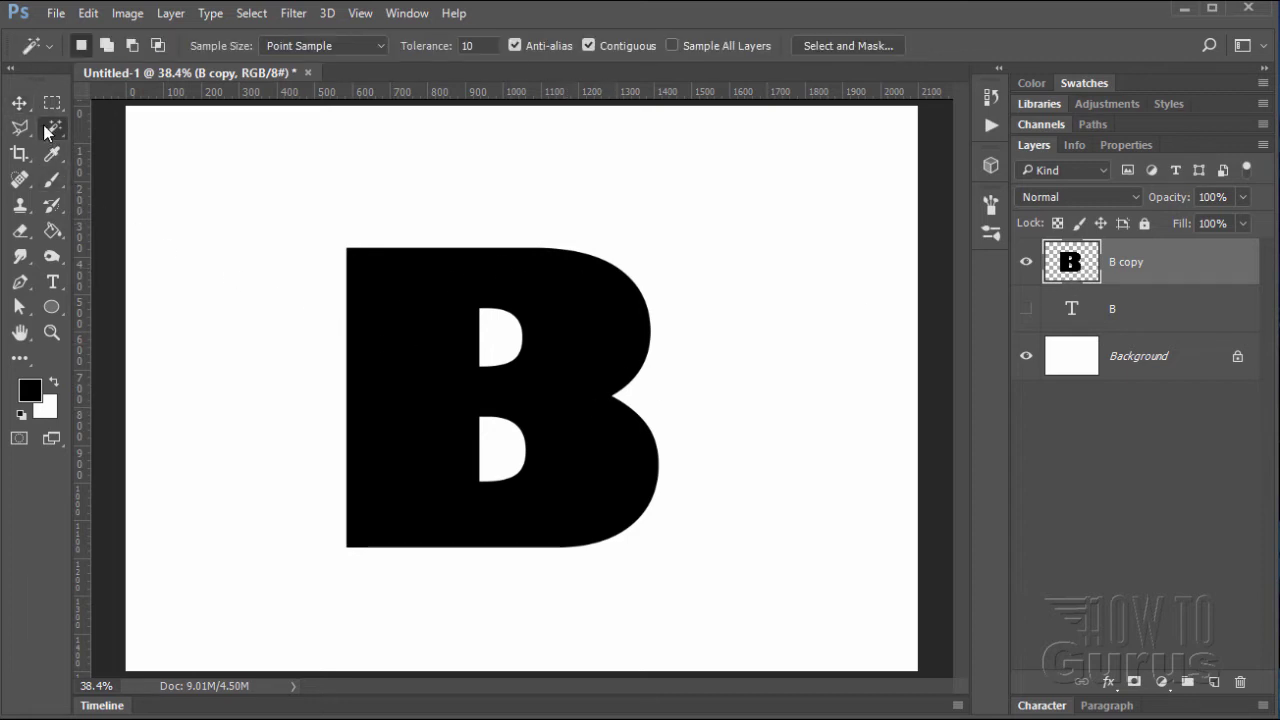
{"action": "left_click", "coordinate": [415, 363]}
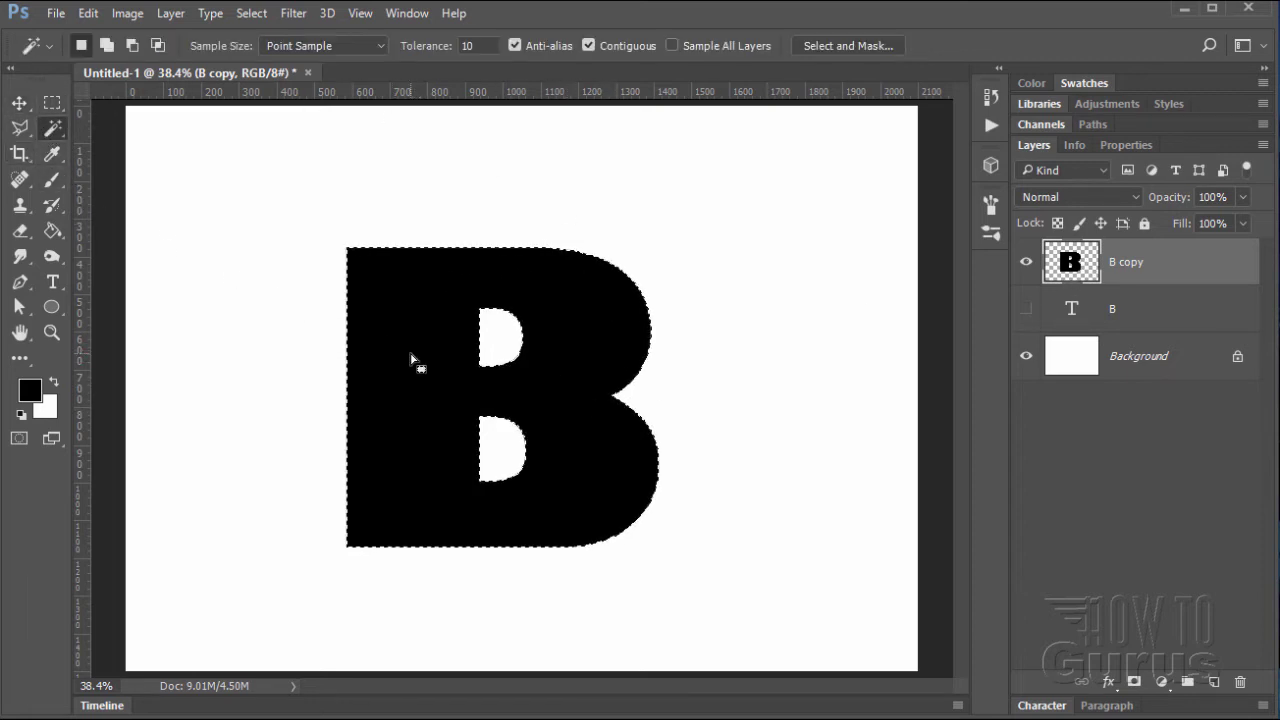
{"action": "left_click", "coordinate": [50, 237]}
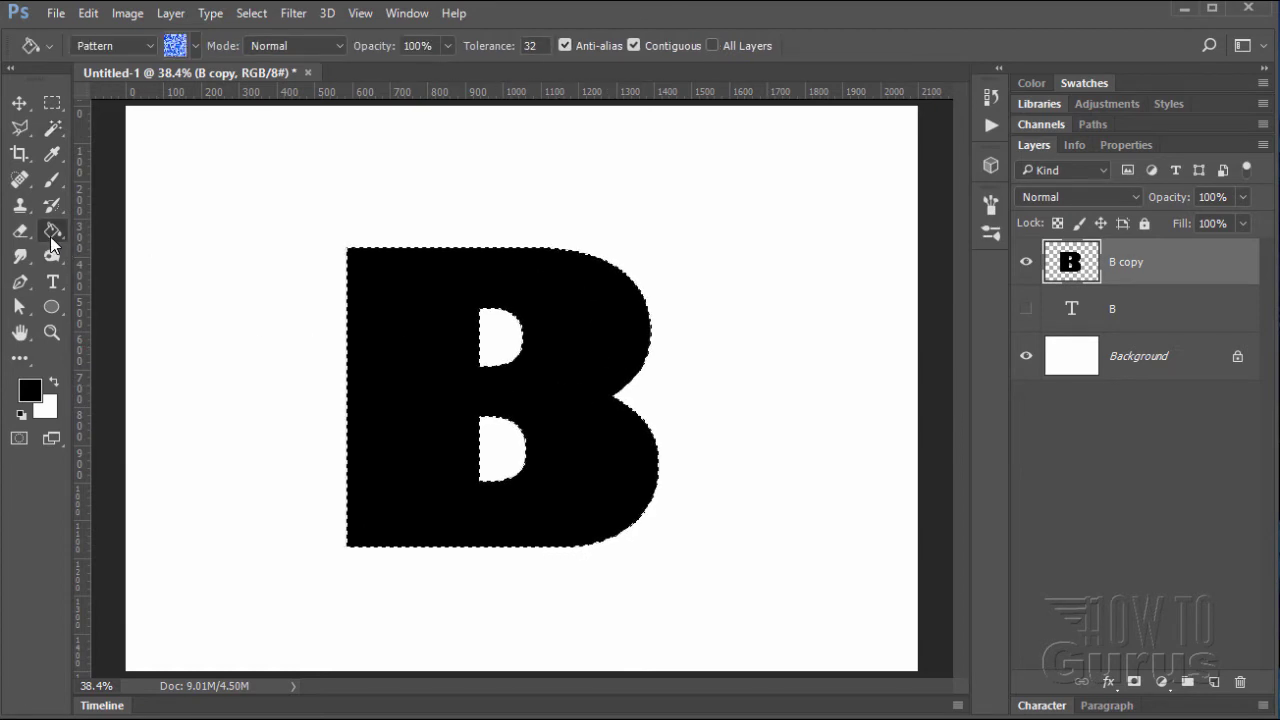
{"action": "left_click", "coordinate": [150, 48]}
{"action": "left_click", "coordinate": [196, 46]}
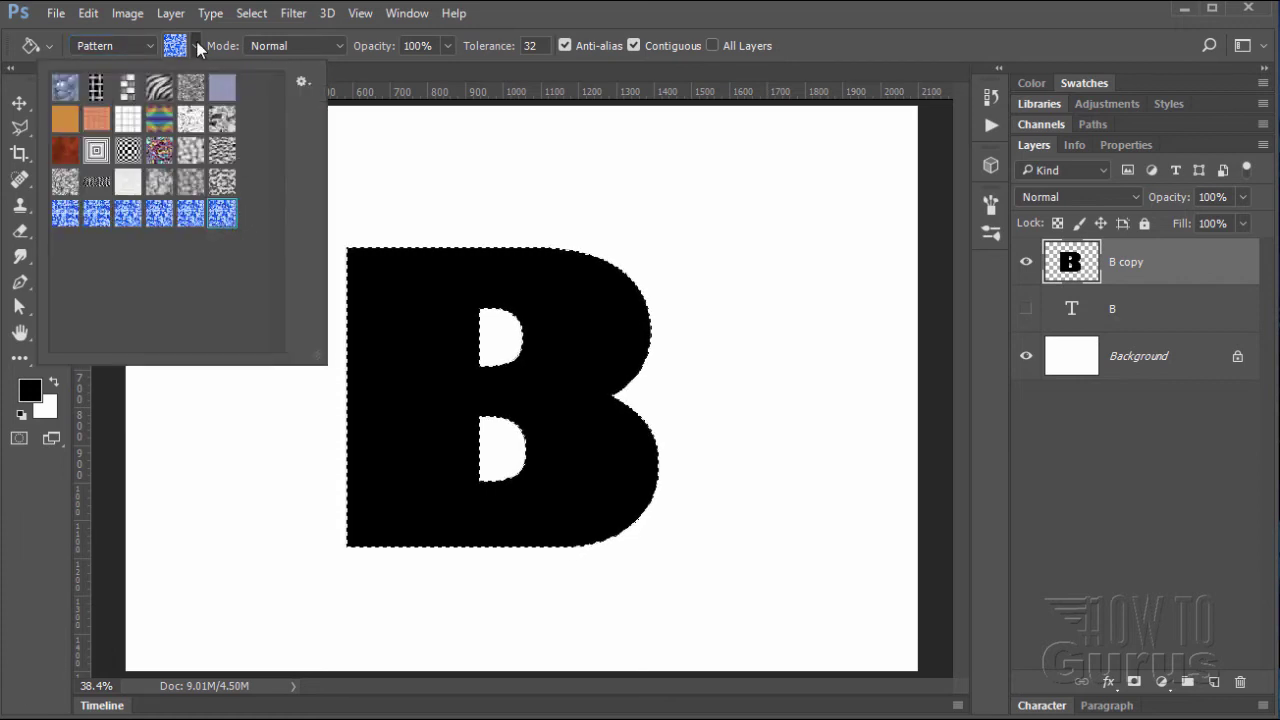
{"action": "left_click", "coordinate": [198, 47]}
{"action": "left_click", "coordinate": [443, 310]}
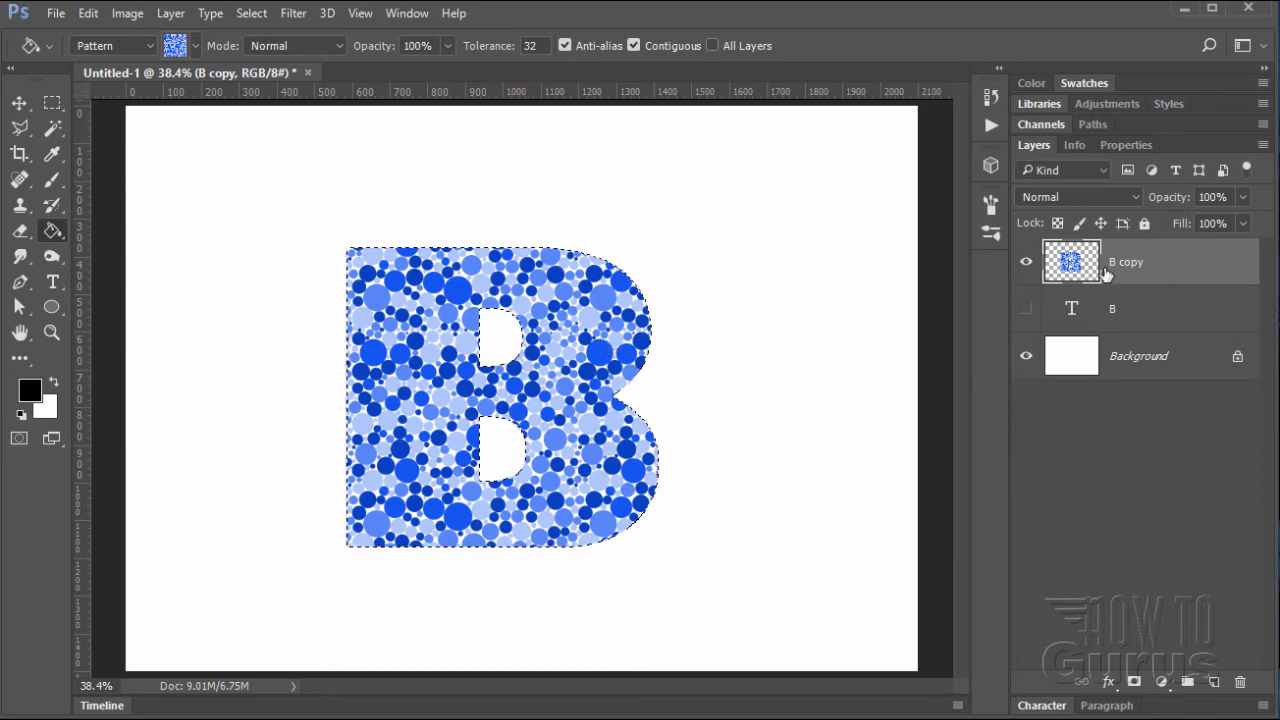
Undo the pattern fill on the B copy layer and deselect the letter
{"action": "left_click", "coordinate": [97, 18]}
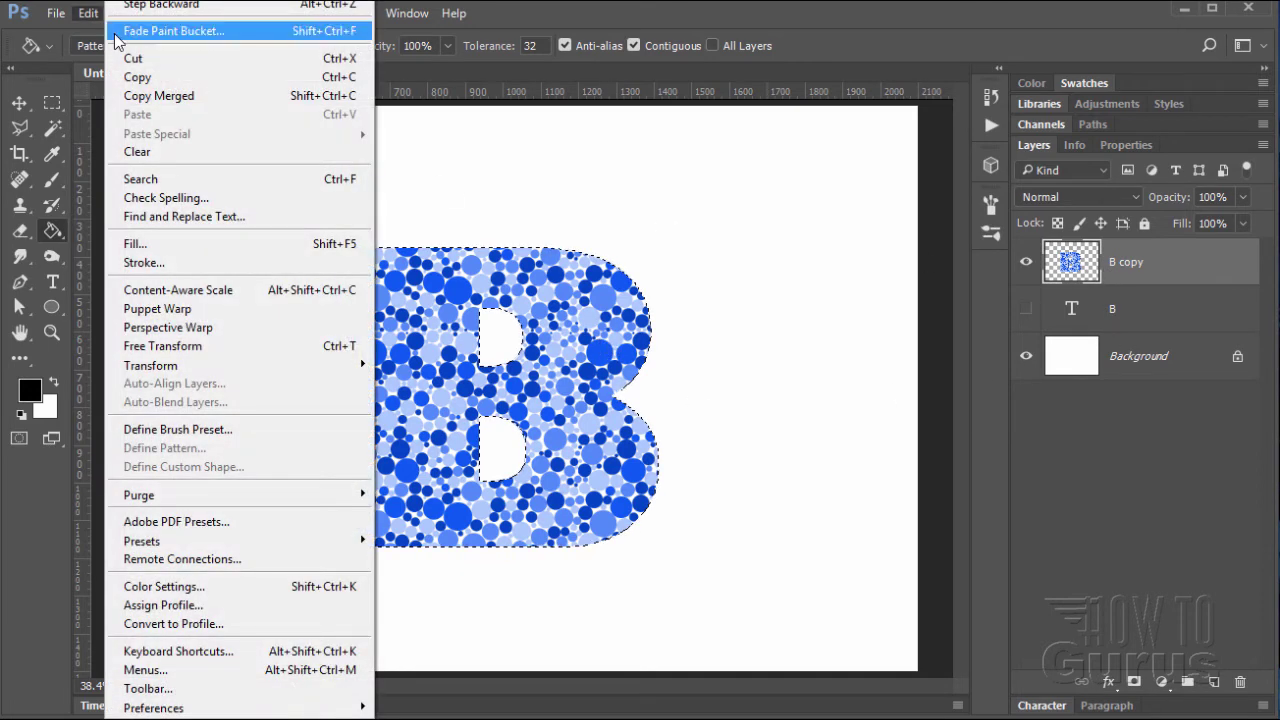
{"action": "left_click", "coordinate": [732, 72]}
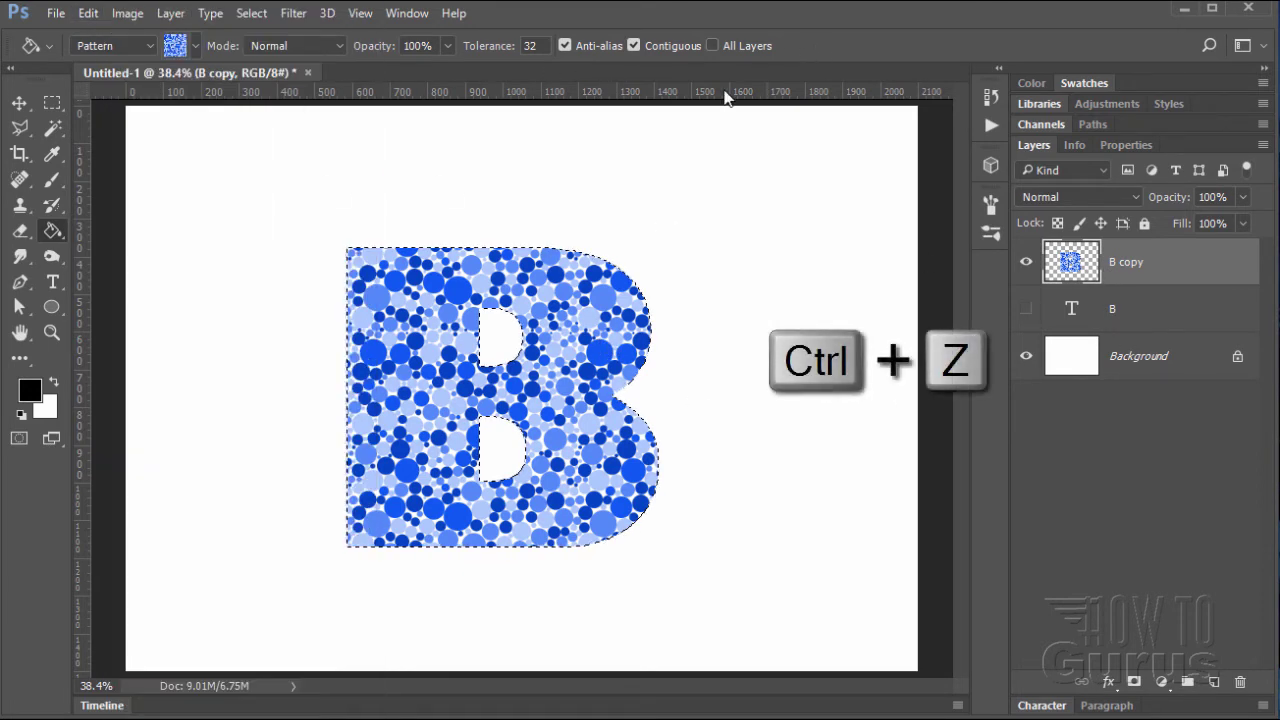
{"action": "key", "text": "ctrl+z"}
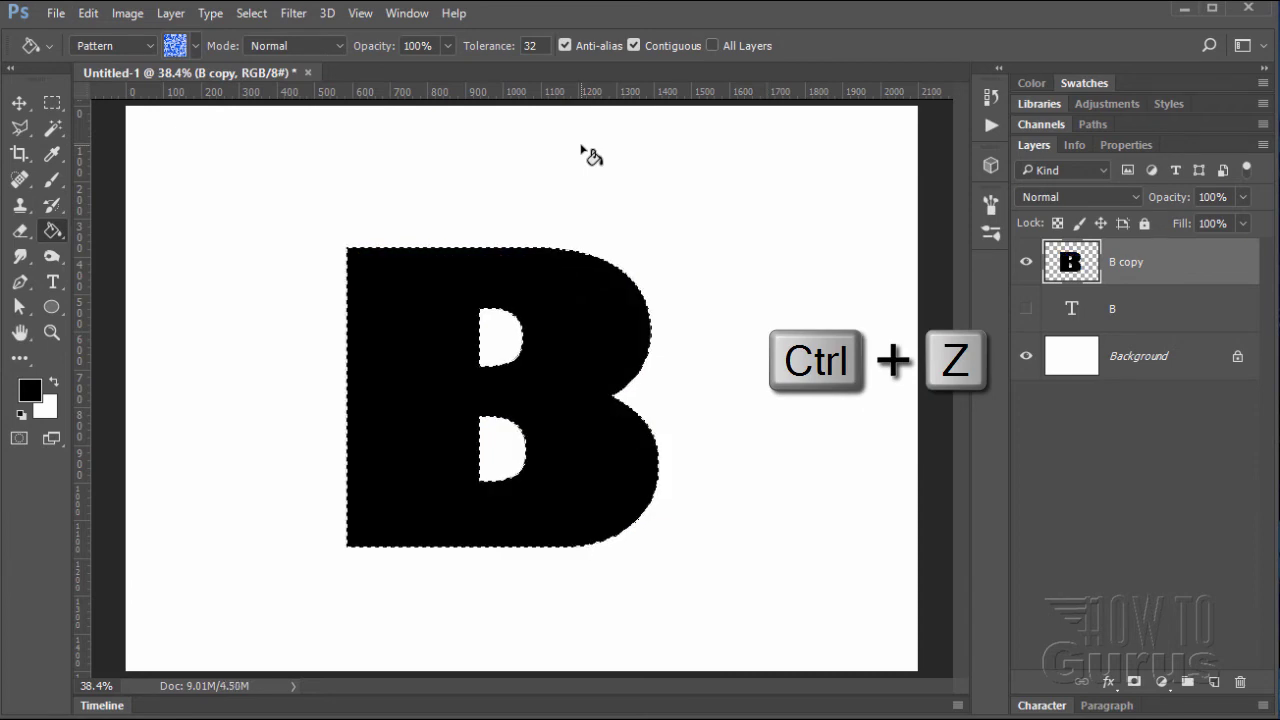
{"action": "left_click", "coordinate": [251, 13]}
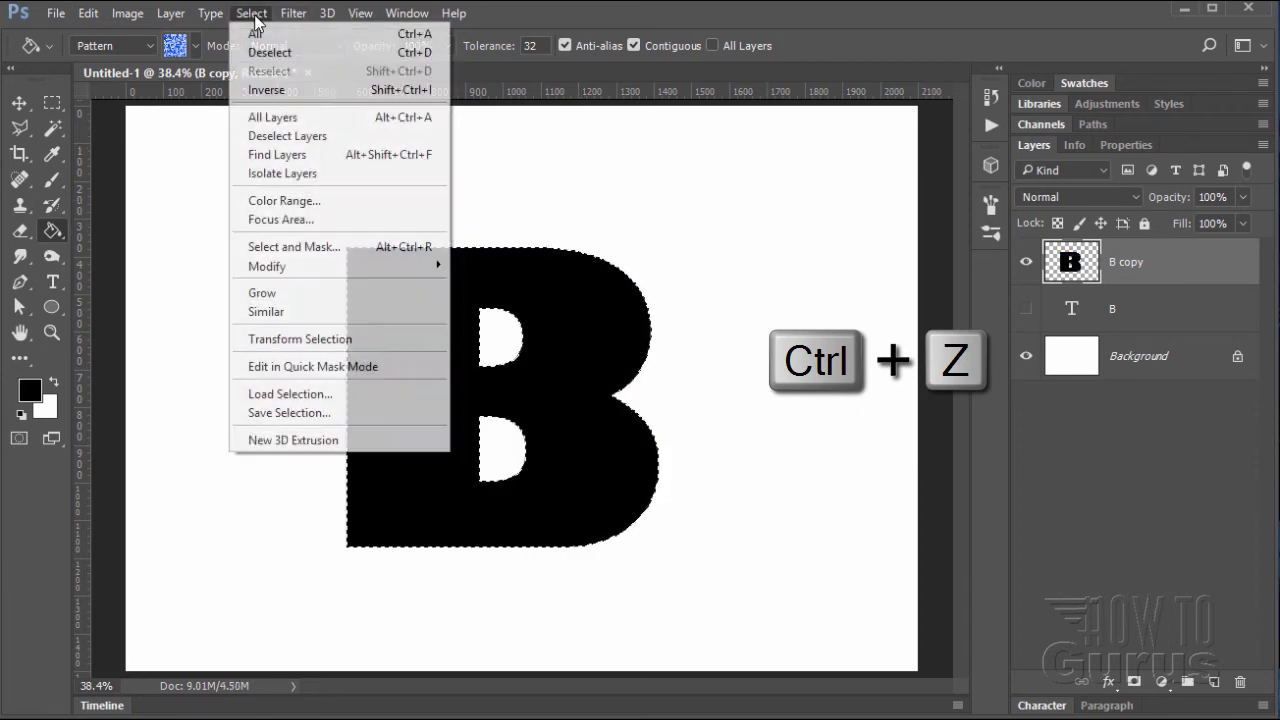
{"action": "left_click", "coordinate": [262, 52]}
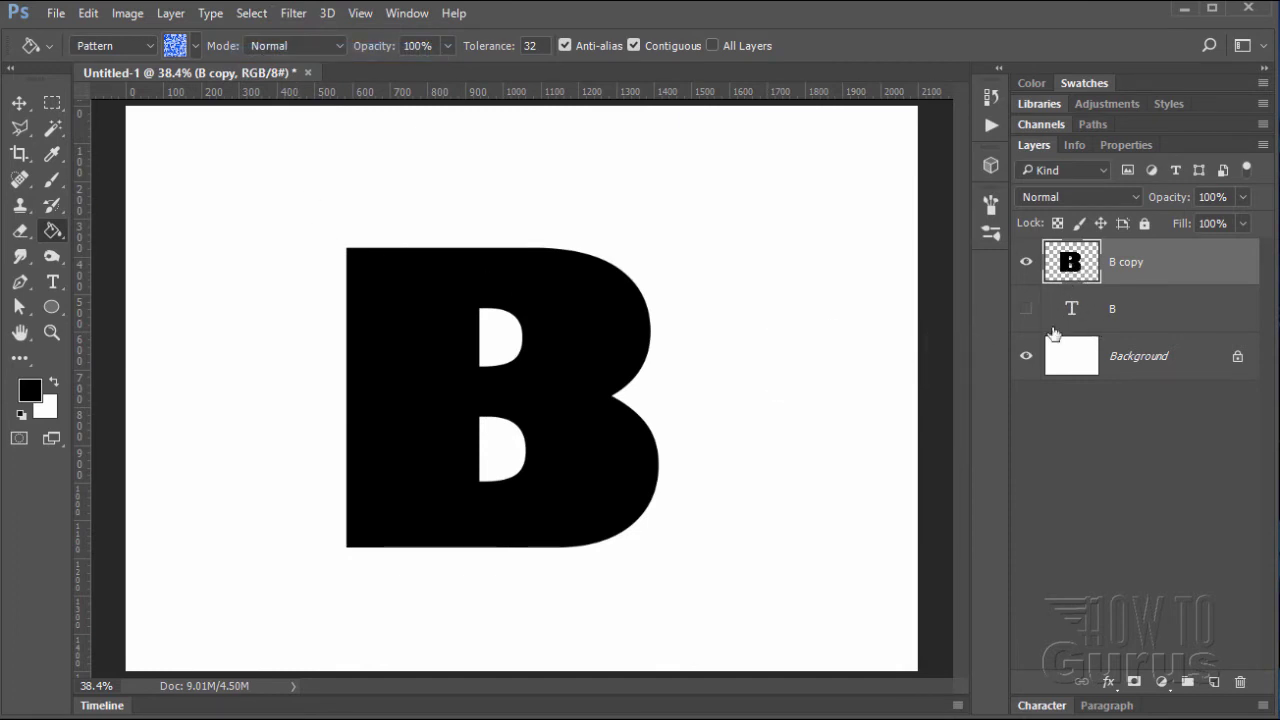
Add a new layer above B copy, fill it with the blue bubbles pattern, and clip it to the B copy layer
{"action": "left_click", "coordinate": [1214, 682]}
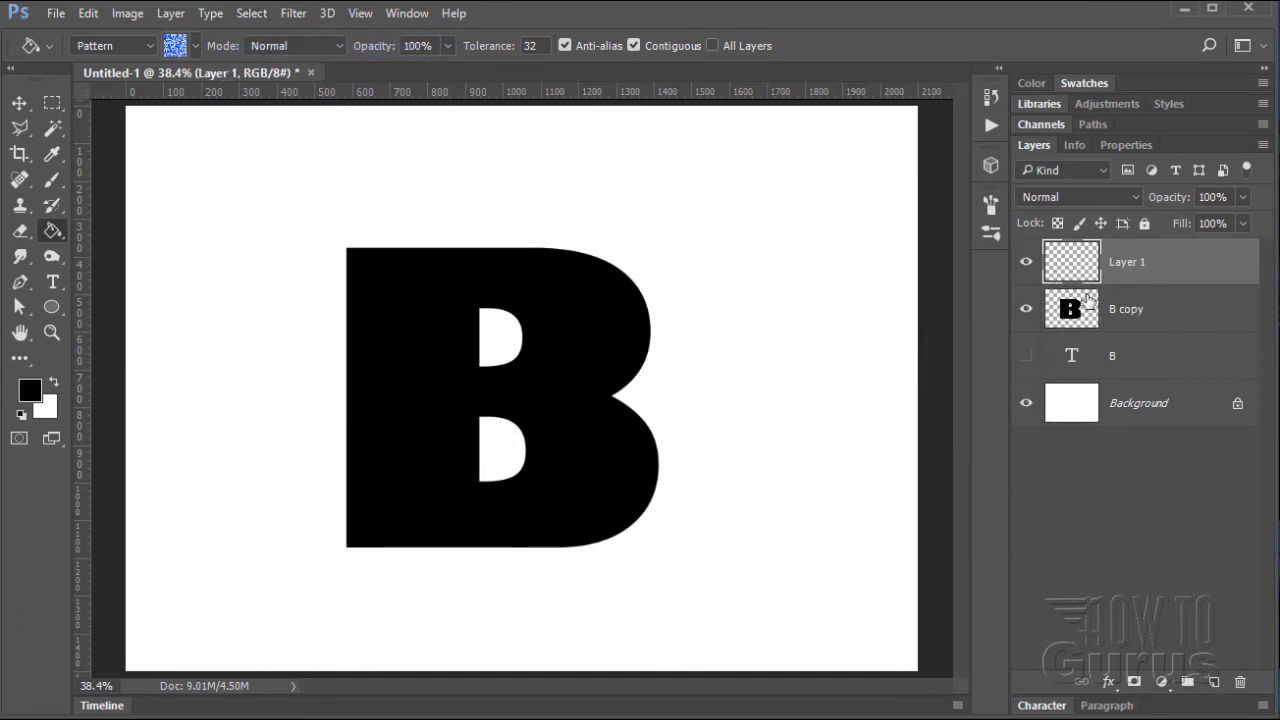
{"action": "left_click", "coordinate": [266, 219]}
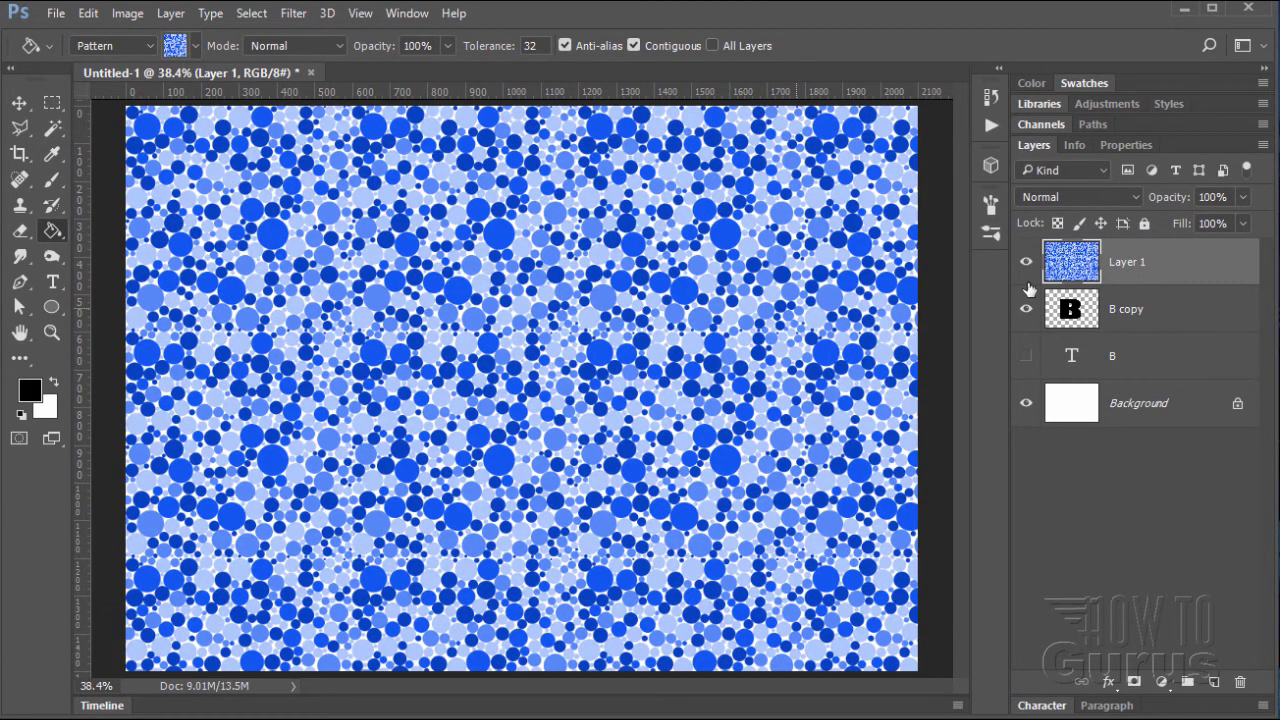
{"action": "right_click", "coordinate": [1133, 270]}
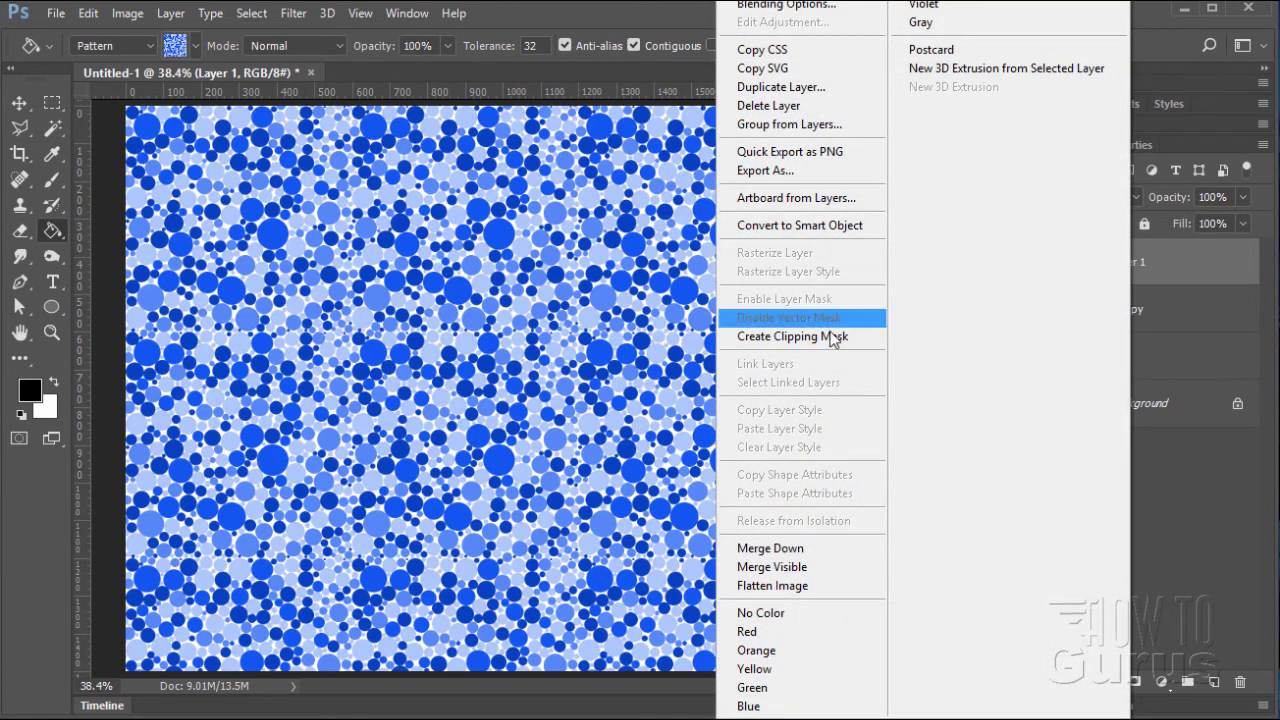
{"action": "left_click", "coordinate": [798, 336]}
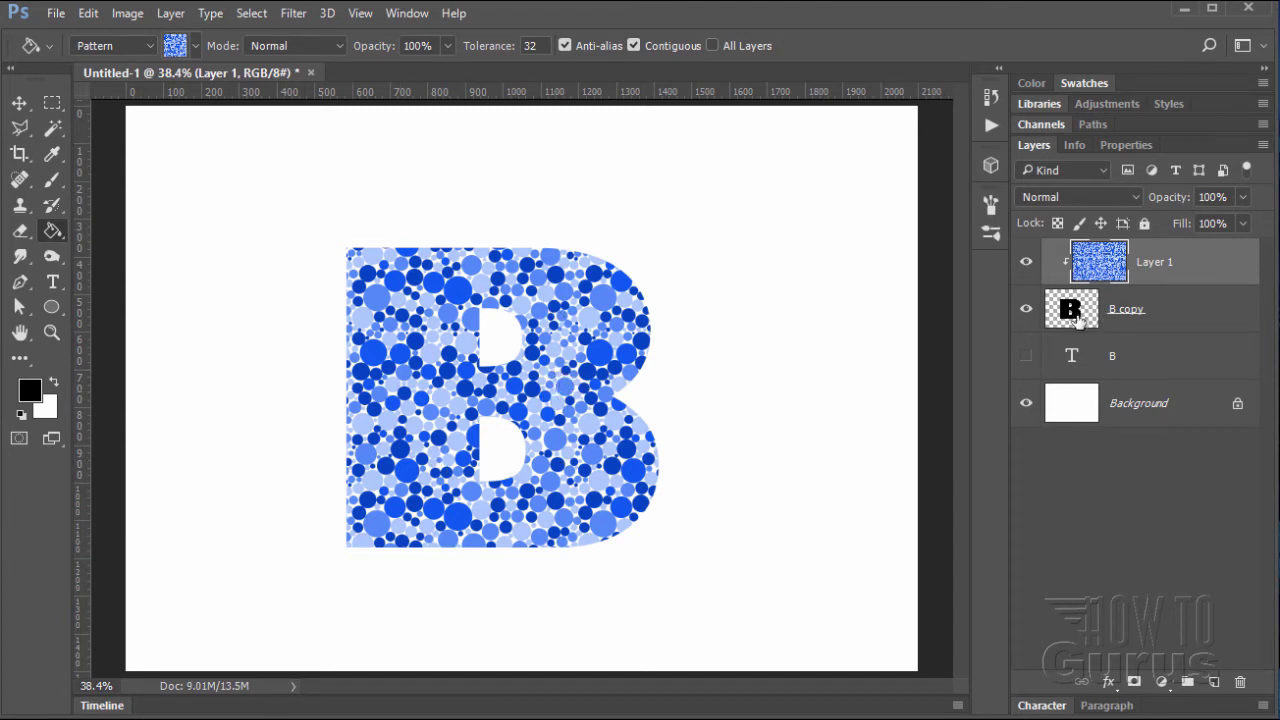
Turn off Auto-Select for the Move tool and move the B copy layer to the left of the canvas, without moving the pattern layer
{"action": "left_click", "coordinate": [19, 102]}
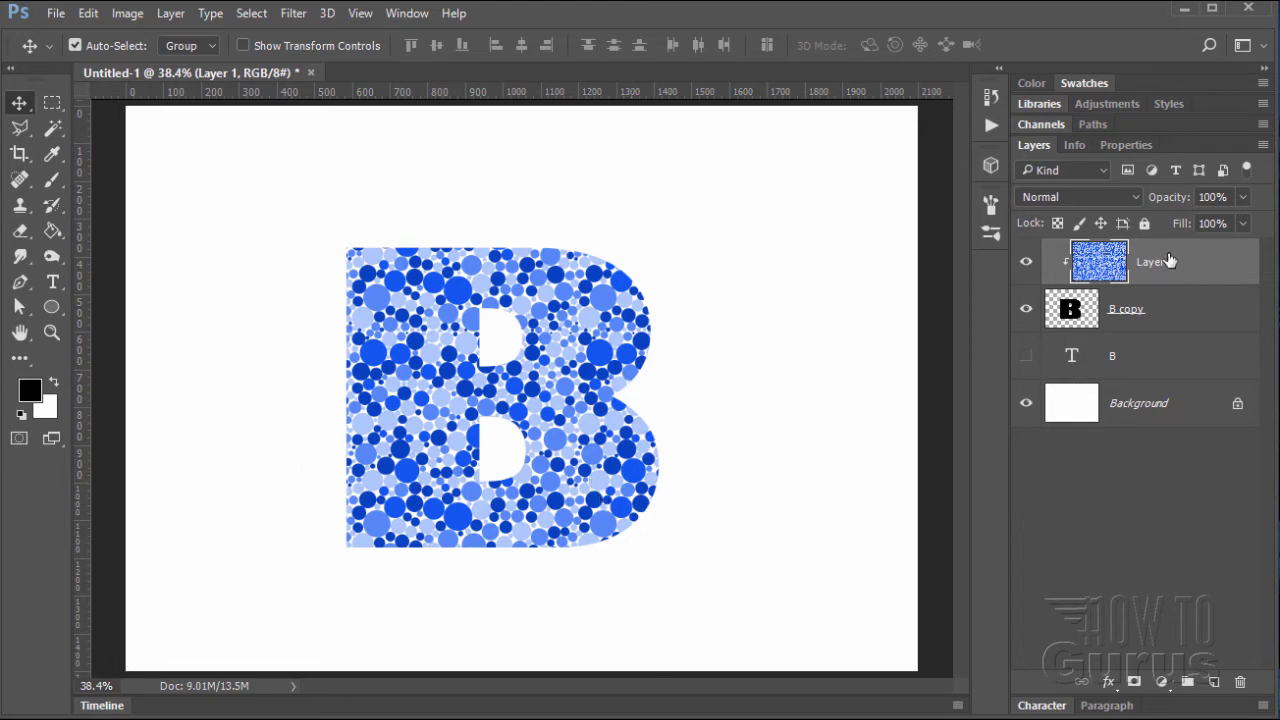
{"action": "left_click", "coordinate": [1181, 321]}
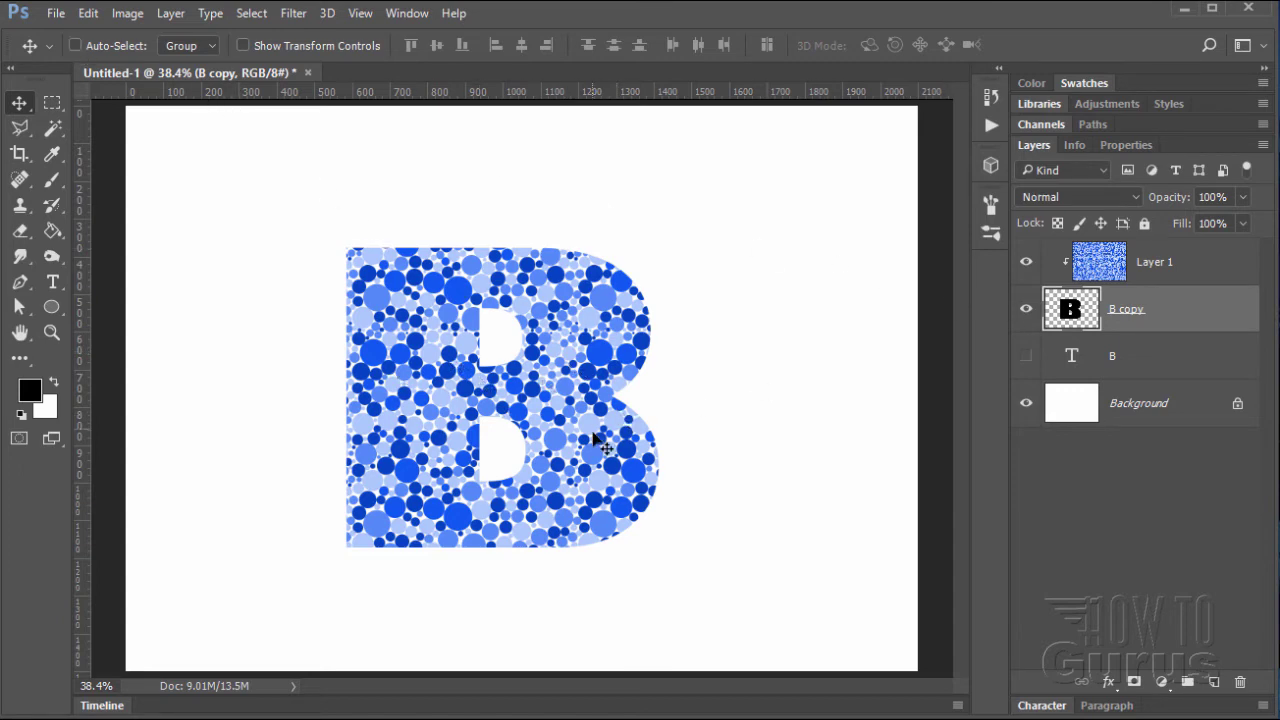
{"action": "left_click_drag", "start_coordinate": [571, 436], "coordinate": [526, 490]}
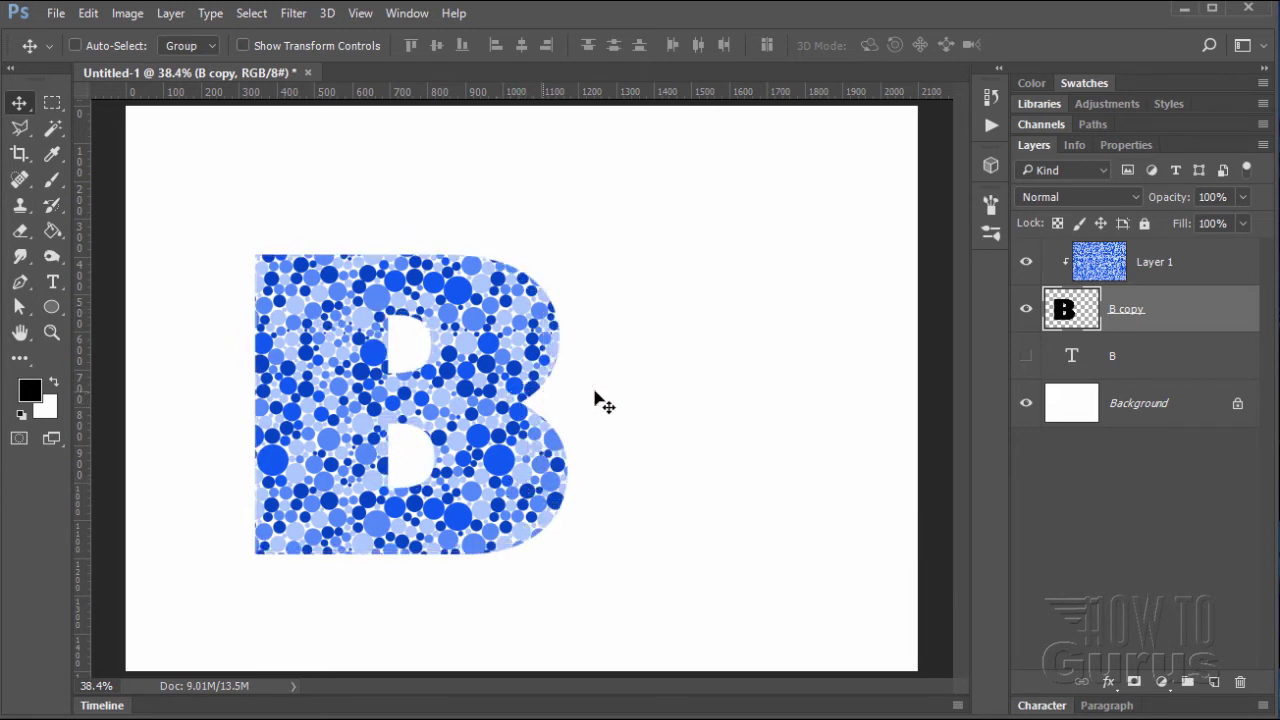
Add the text "ubbles" above Layer 1 in black Gill Sans Ultra Bold at 71 pt, near the bottom of the B
{"action": "left_click", "coordinate": [1157, 272]}
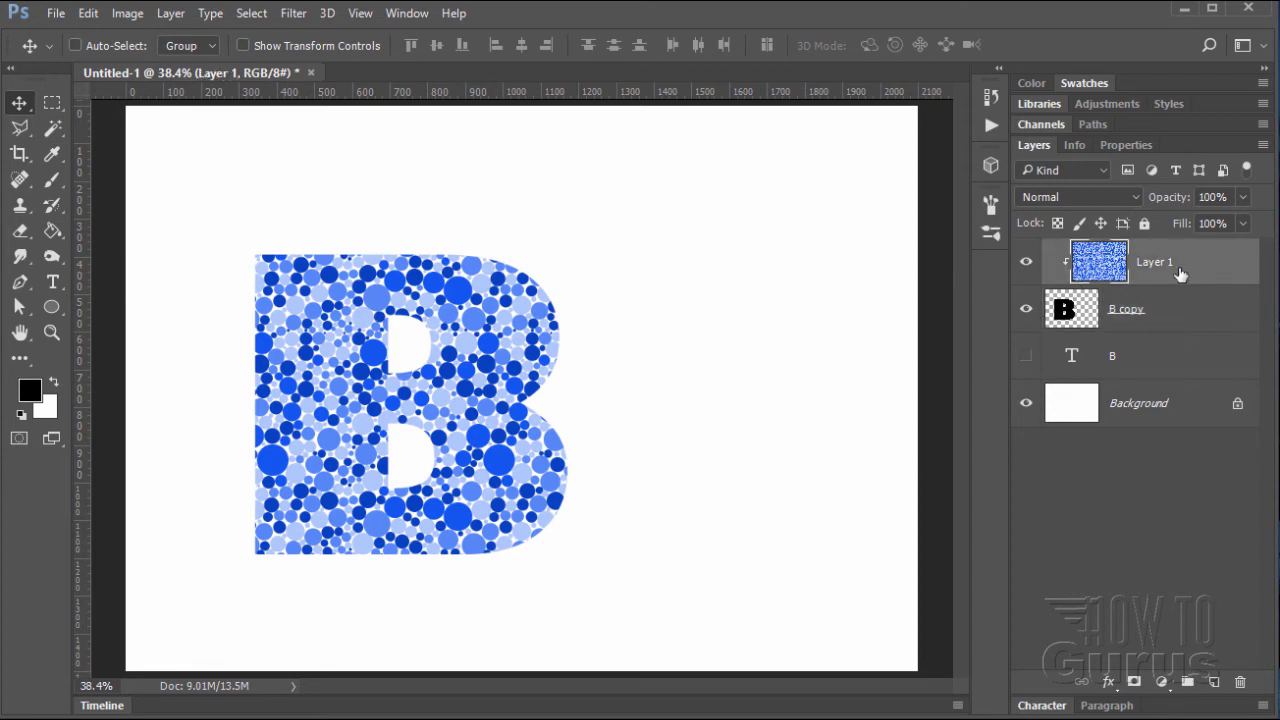
{"action": "left_click", "coordinate": [57, 285]}
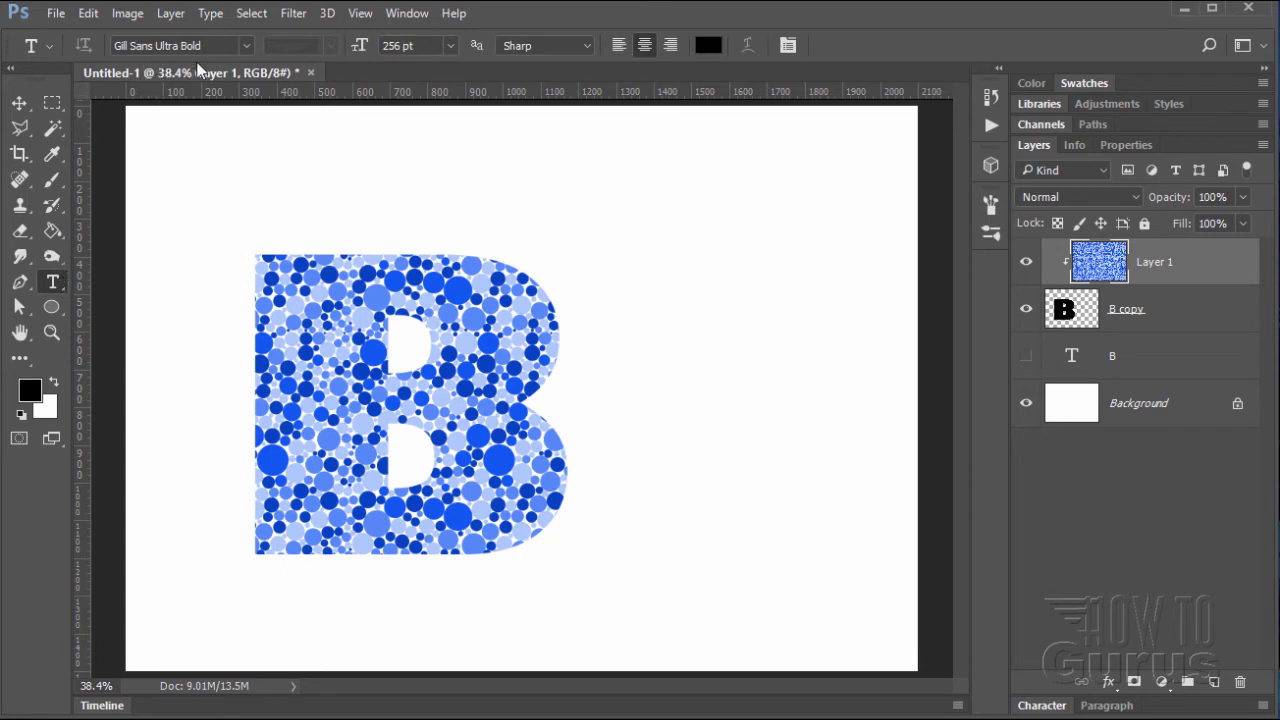
{"action": "left_click_drag", "start_coordinate": [402, 45], "coordinate": [373, 37]}
{"action": "left_click", "coordinate": [392, 622]}
{"action": "type", "text": "ubbles"}
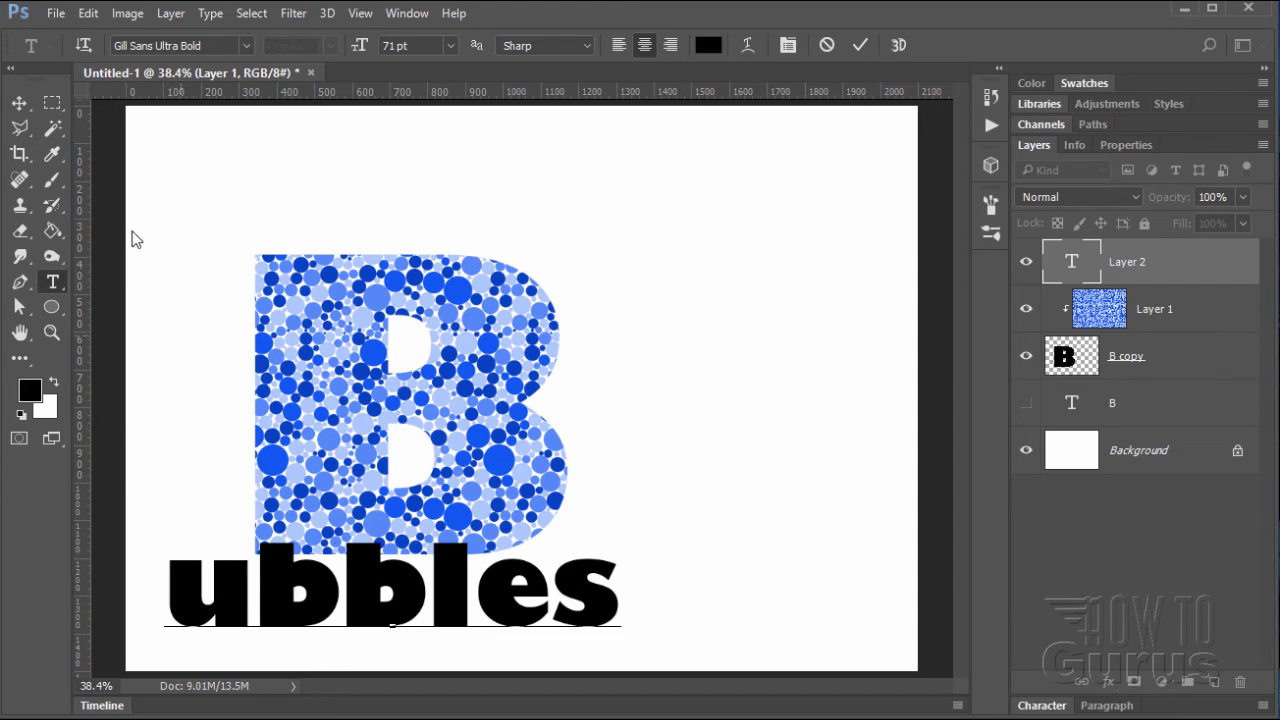
Move the "ubbles" text so it overlaps the lower right of the B and lines up with the bottom of the letter
{"action": "left_click", "coordinate": [19, 103]}
{"action": "left_click_drag", "start_coordinate": [504, 616], "coordinate": [703, 548]}
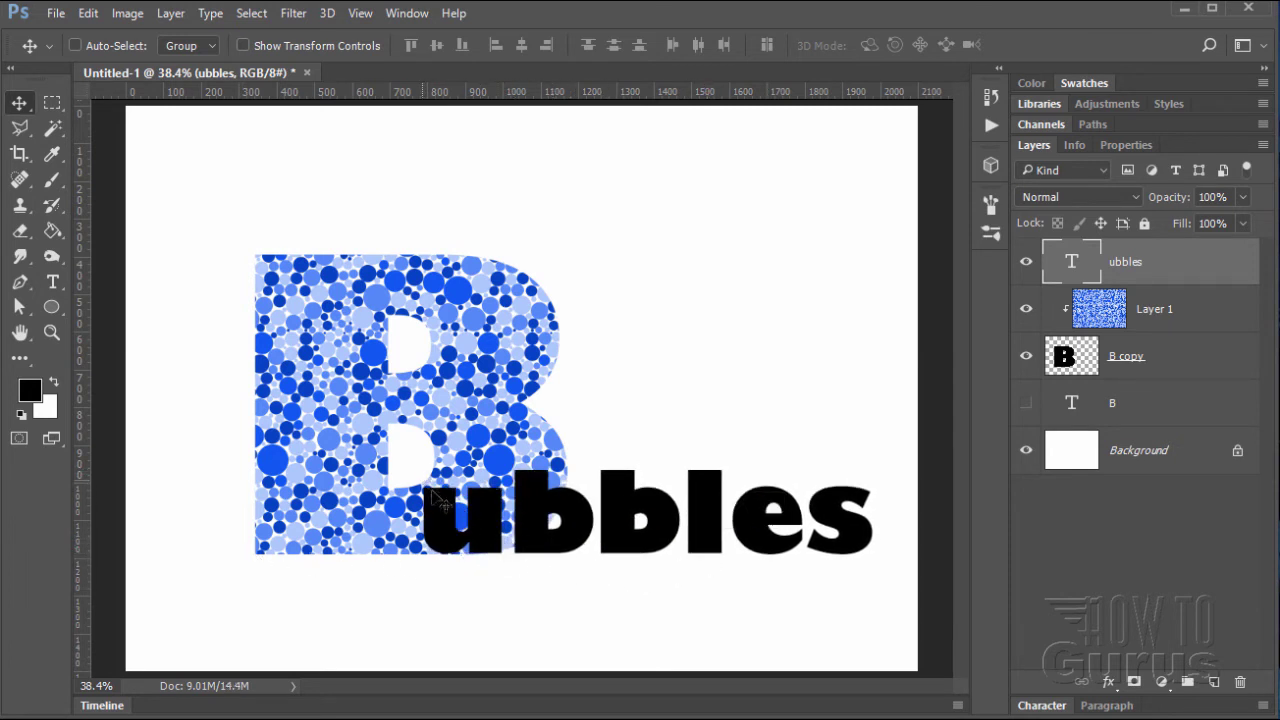
{"action": "mouse_move", "coordinate": [528, 537]}
{"action": "left_mouse_down"}
{"action": "mouse_move", "coordinate": [509, 537]}
{"action": "mouse_move", "coordinate": [530, 542]}
{"action": "left_mouse_up"}
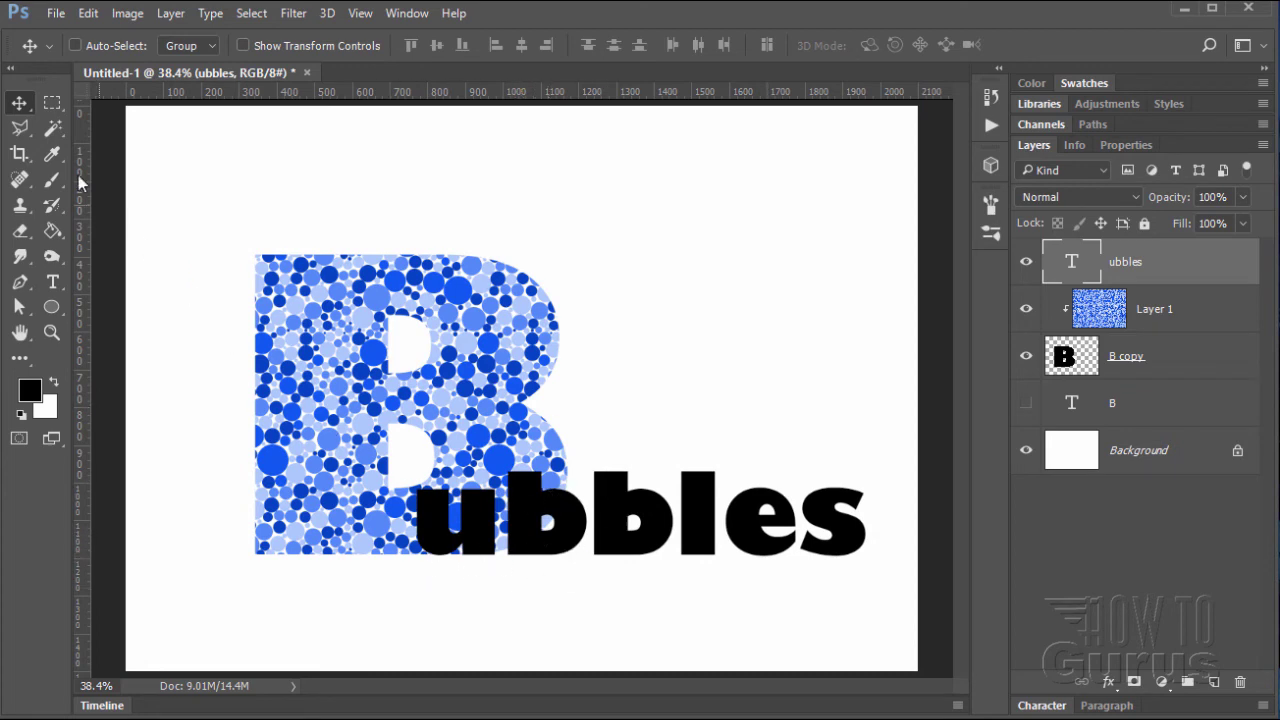
Examine up close how the bottom of the "ubbles" text aligns with the bottom of the B, and return to the full canvas view
{"action": "left_click", "coordinate": [52, 332]}
{"action": "left_click_drag", "start_coordinate": [441, 509], "coordinate": [470, 542]}
{"action": "left_click", "coordinate": [470, 542]}
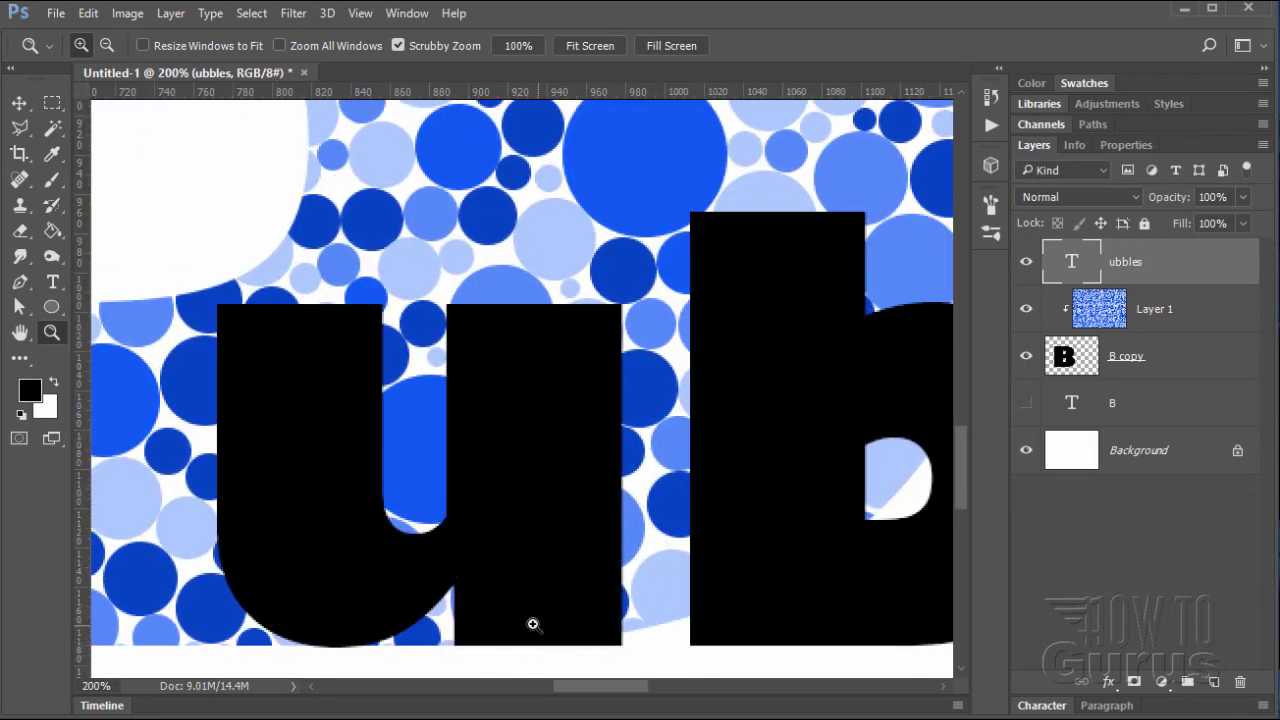
{"action": "left_click", "coordinate": [482, 555], "text": "alt"}
{"action": "left_click", "coordinate": [482, 555], "text": "alt"}
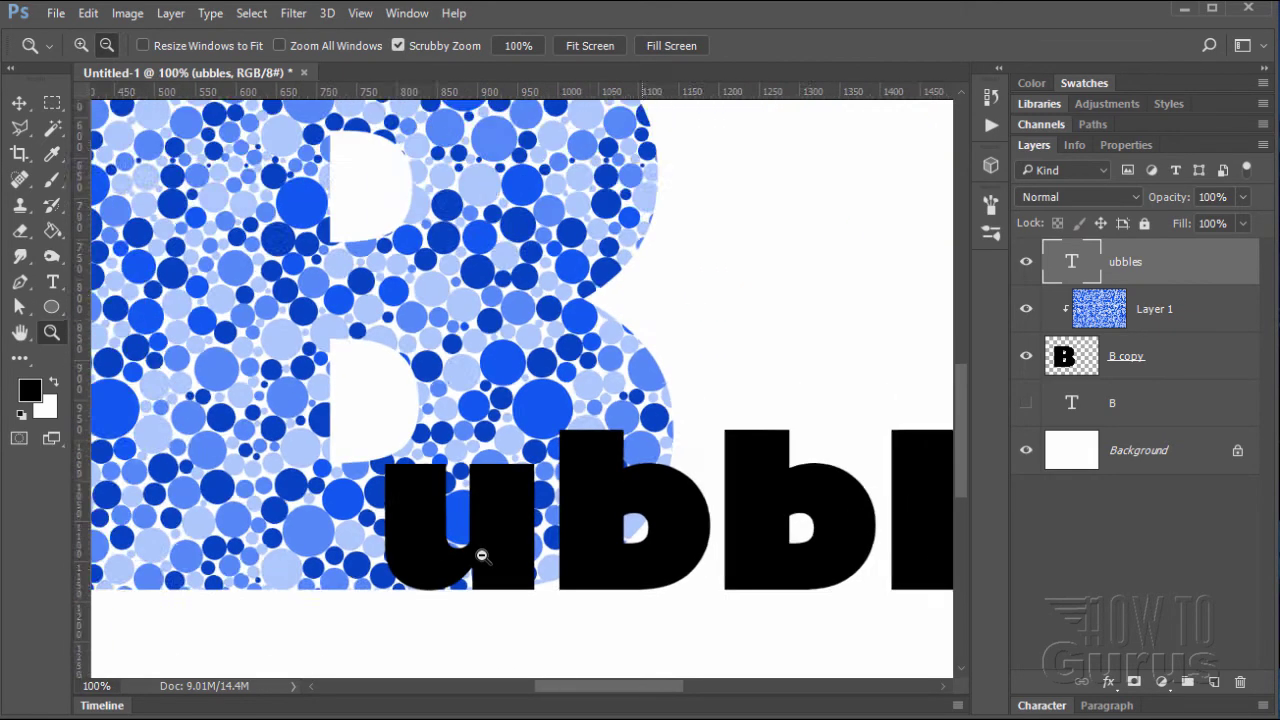
{"action": "left_click", "coordinate": [482, 555], "text": "alt"}
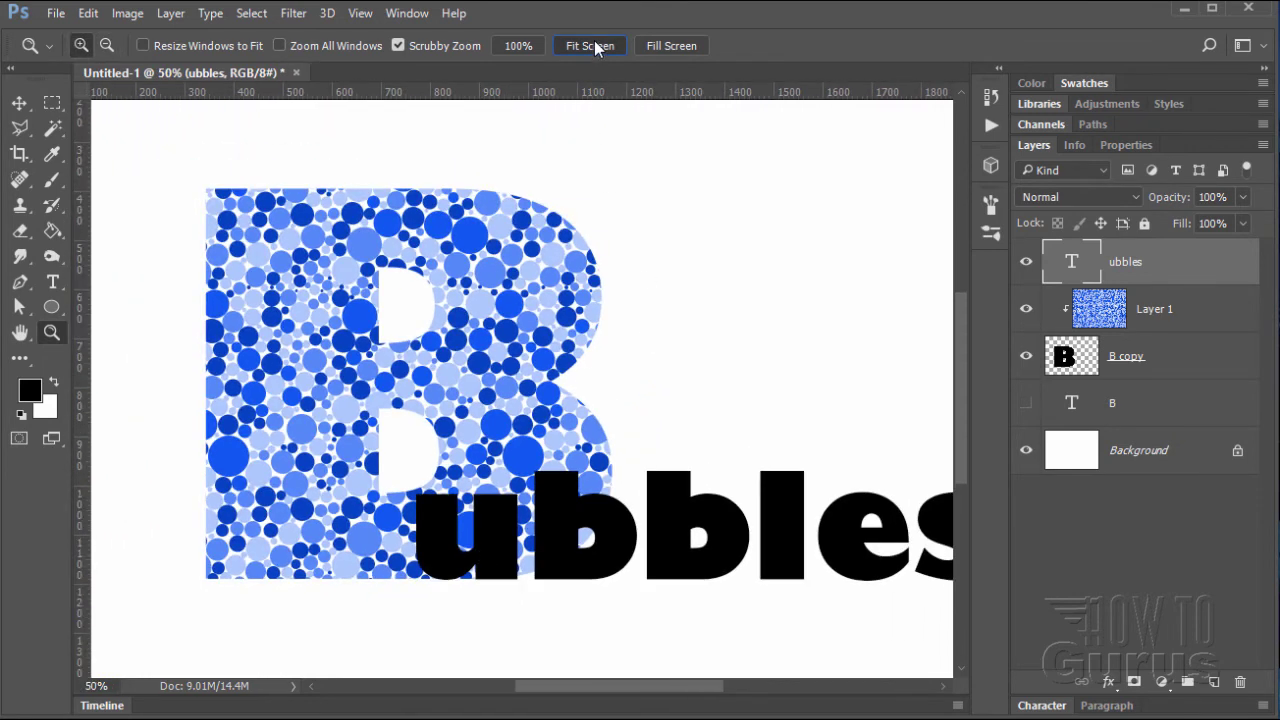
{"action": "left_click", "coordinate": [594, 45]}
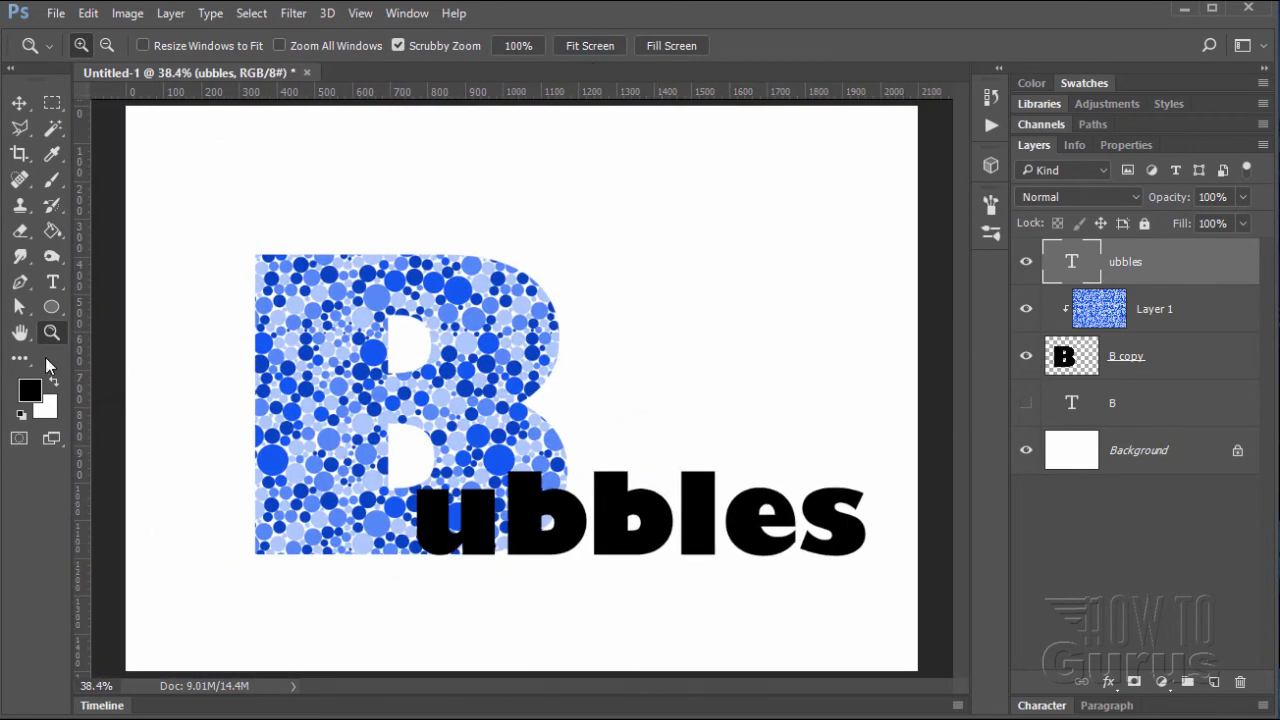
Add a Color Overlay to the "ubbles" text layer in the medium blue #5189fc sampled from a bubble
{"action": "left_click", "coordinate": [19, 103]}
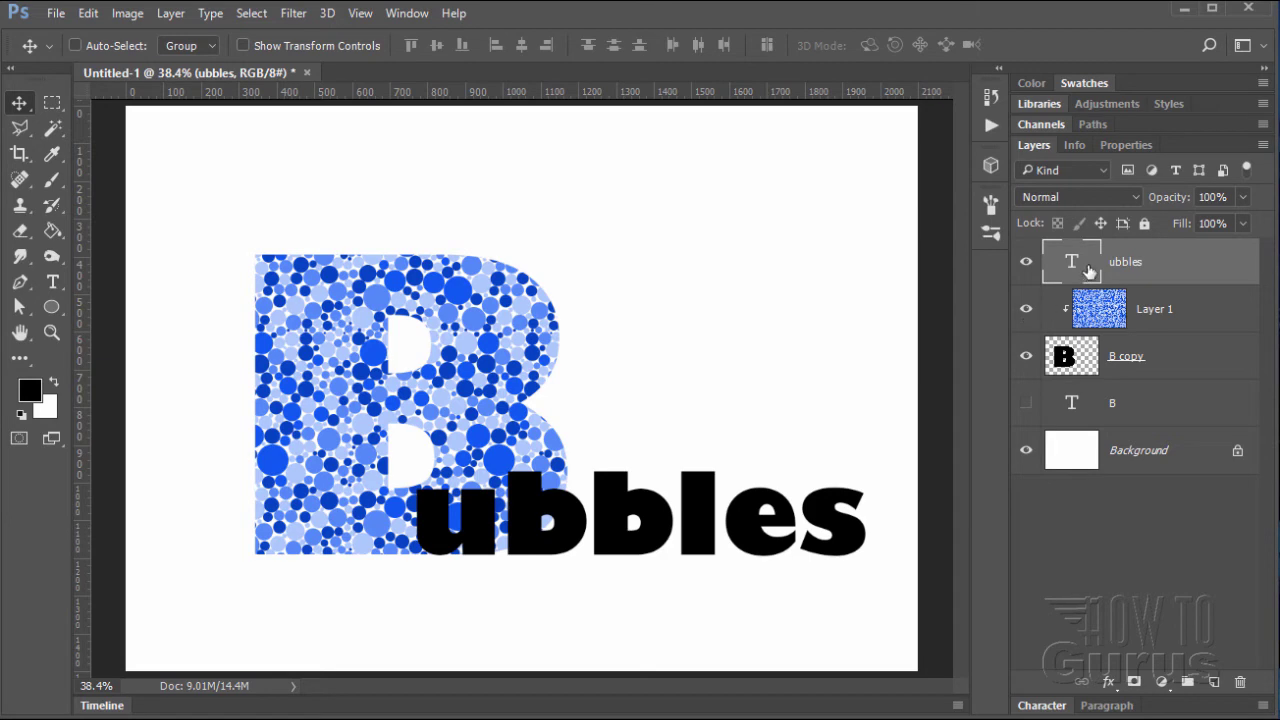
{"action": "left_click", "coordinate": [171, 14]}
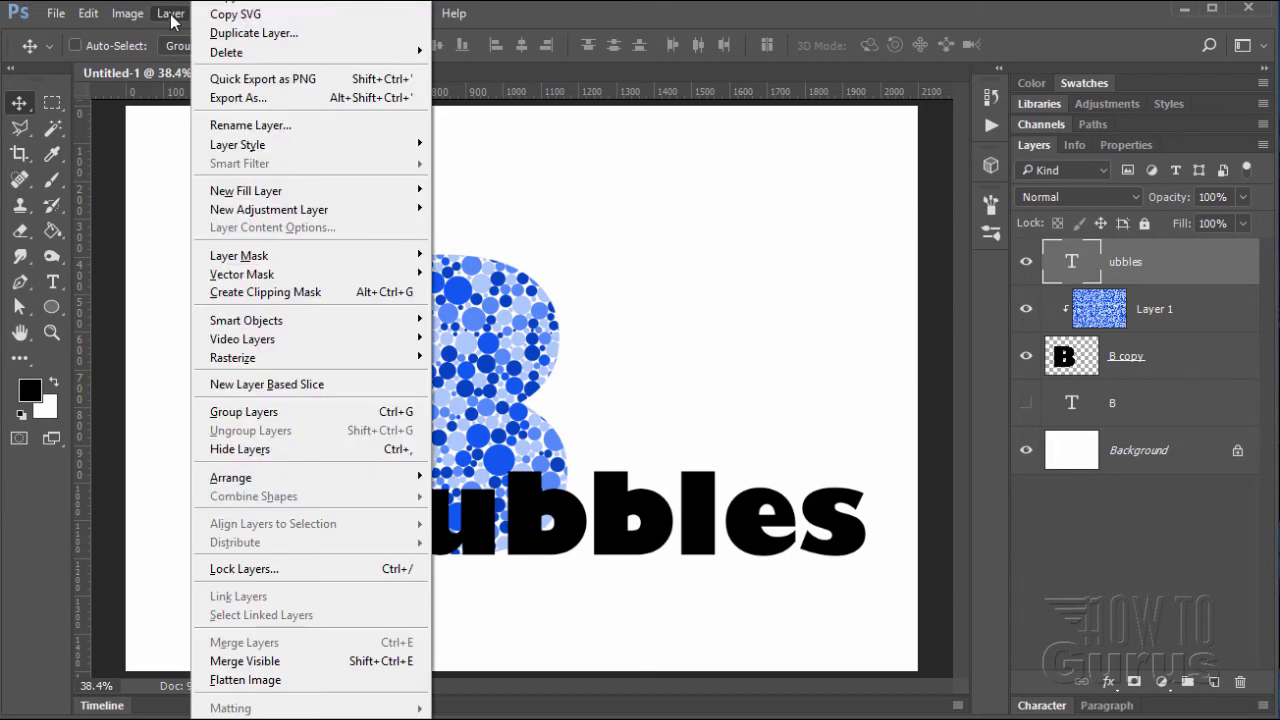
{"action": "mouse_move", "coordinate": [268, 148]}
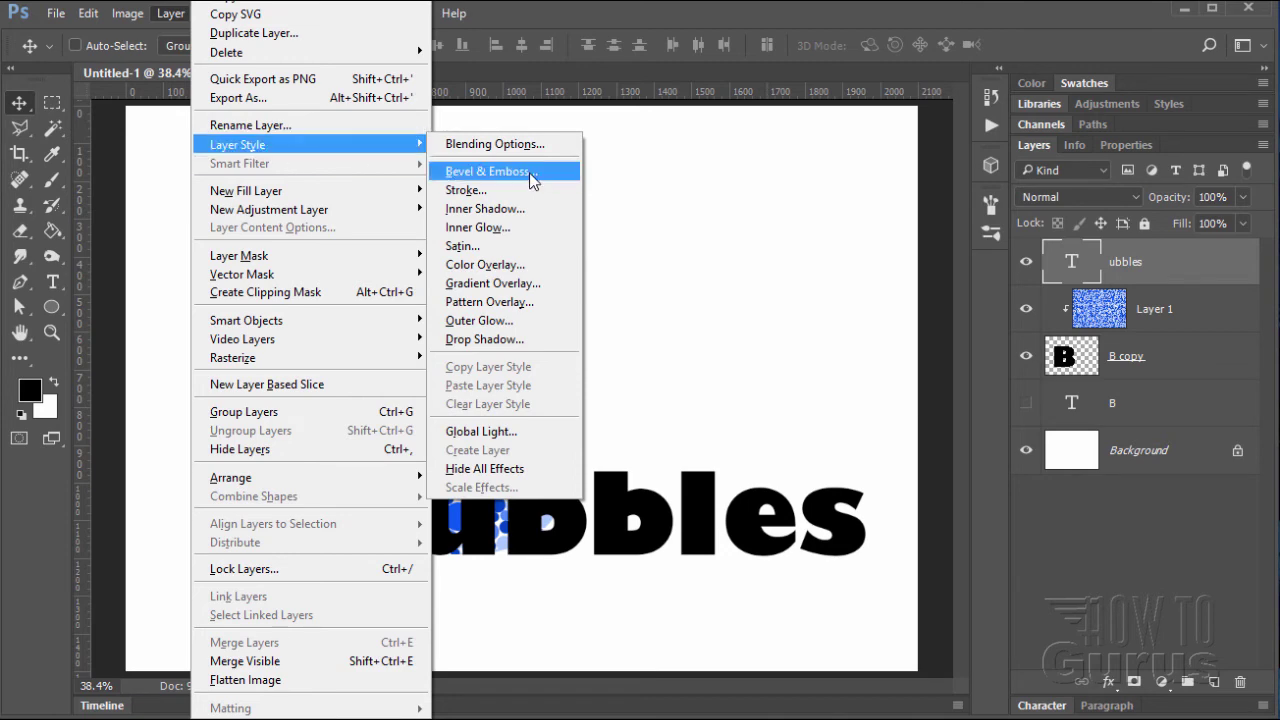
{"action": "left_click", "coordinate": [471, 265]}
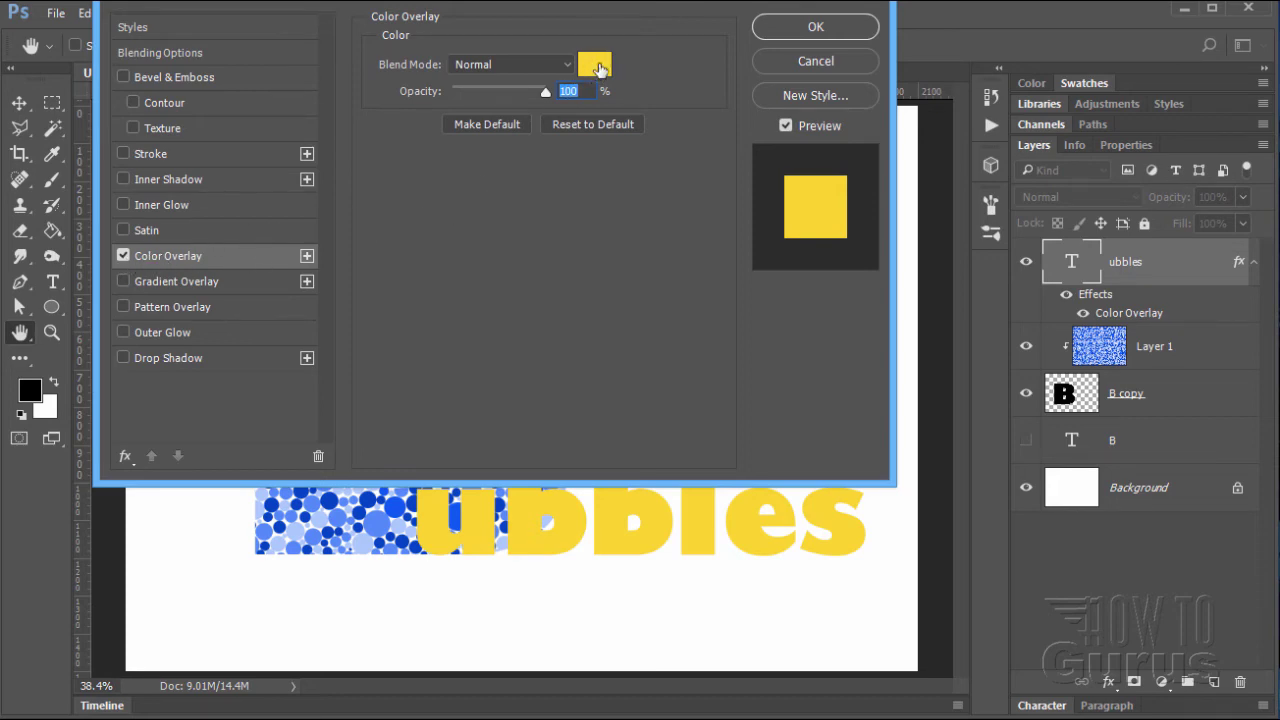
{"action": "left_click", "coordinate": [596, 66]}
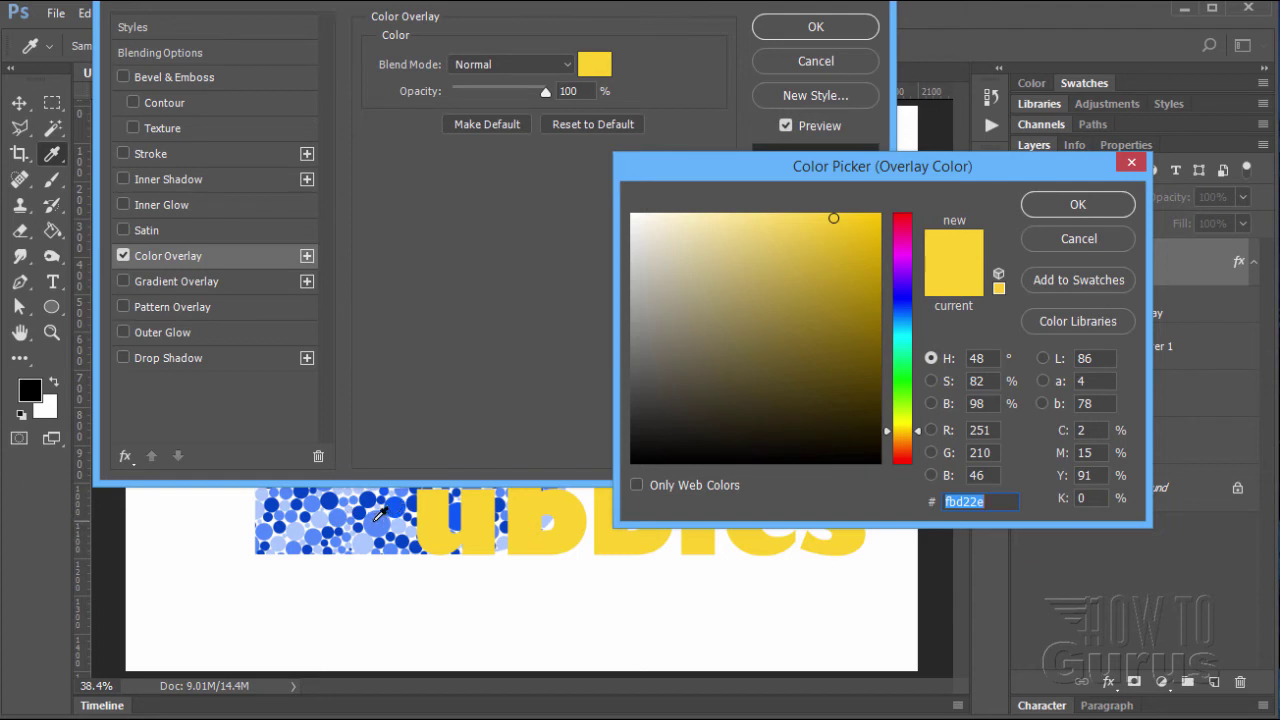
{"action": "left_click", "coordinate": [378, 515]}
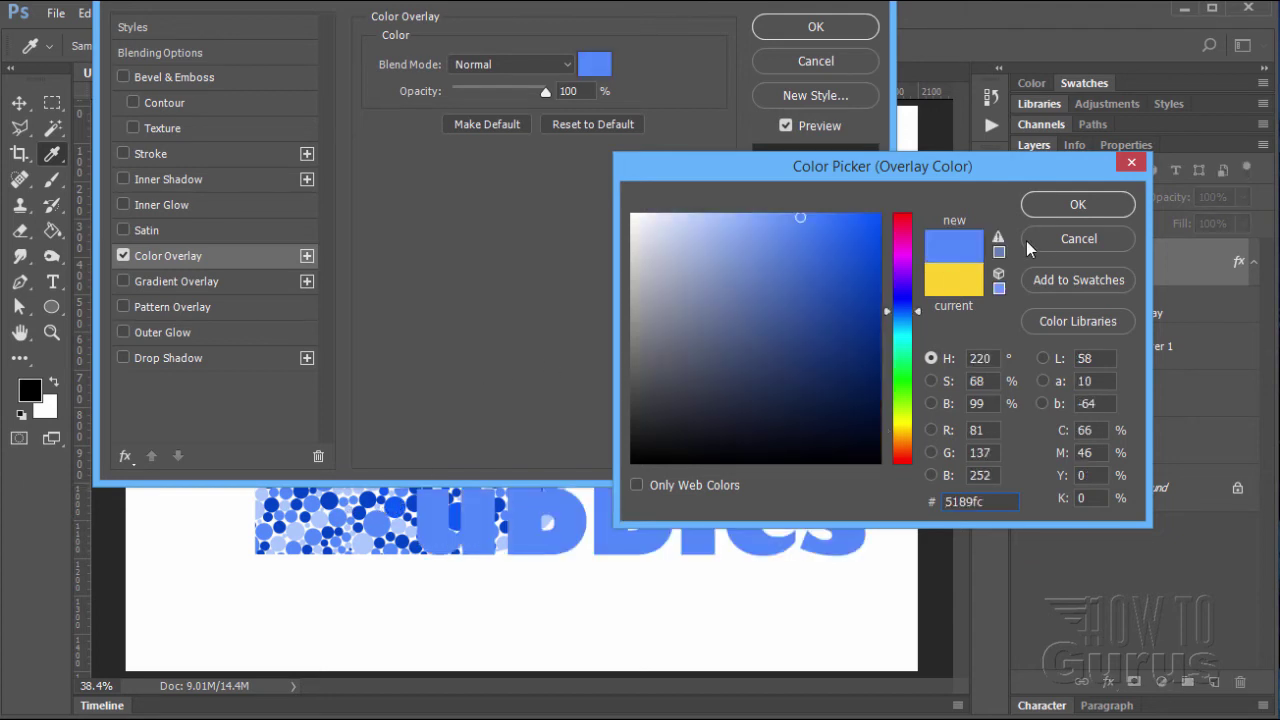
{"action": "left_click", "coordinate": [1055, 207]}
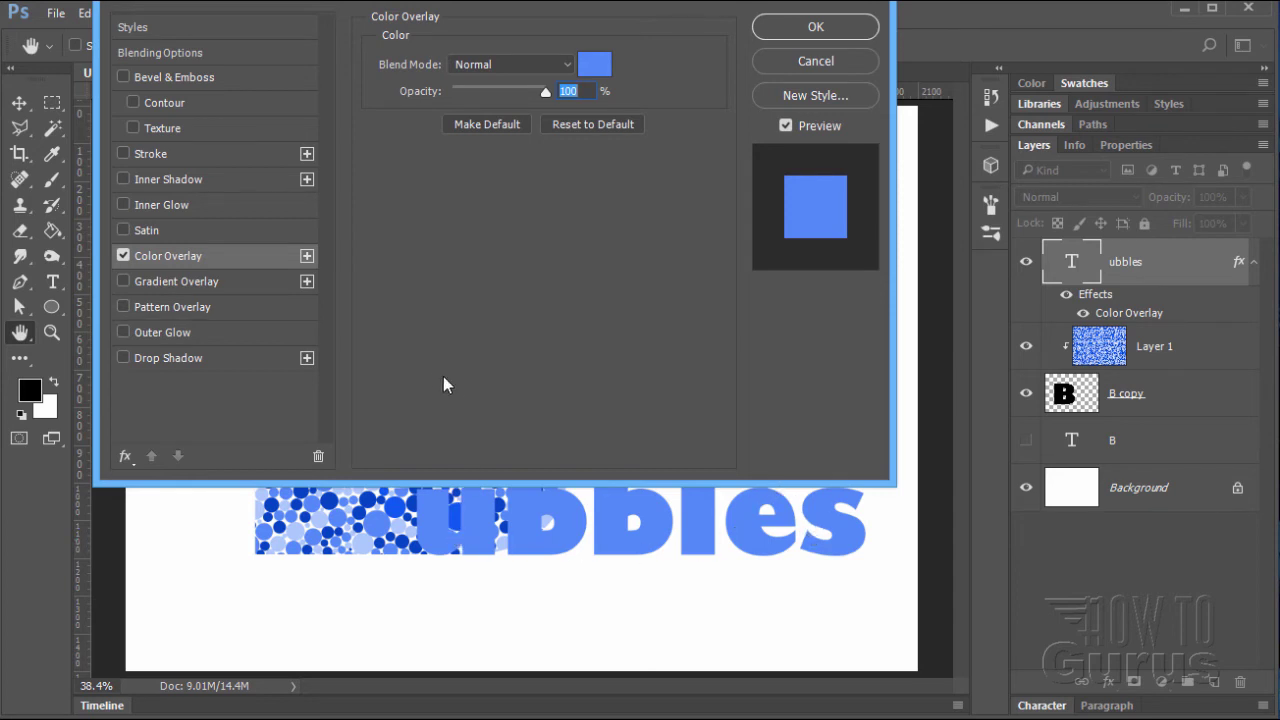
Add a 6 px Outside Stroke in the dark bubble blue #0243c7 at 100% opacity to the "ubbles" text layer
{"action": "left_click", "coordinate": [247, 259]}
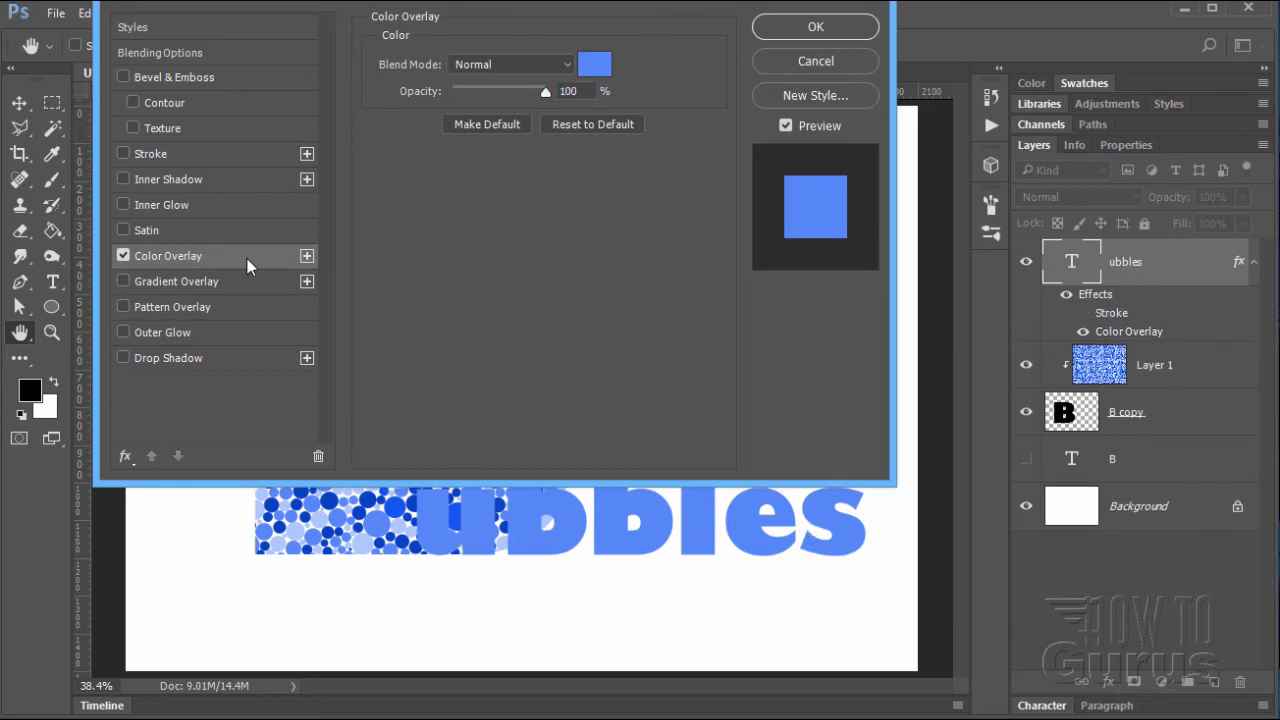
{"action": "left_click", "coordinate": [197, 156]}
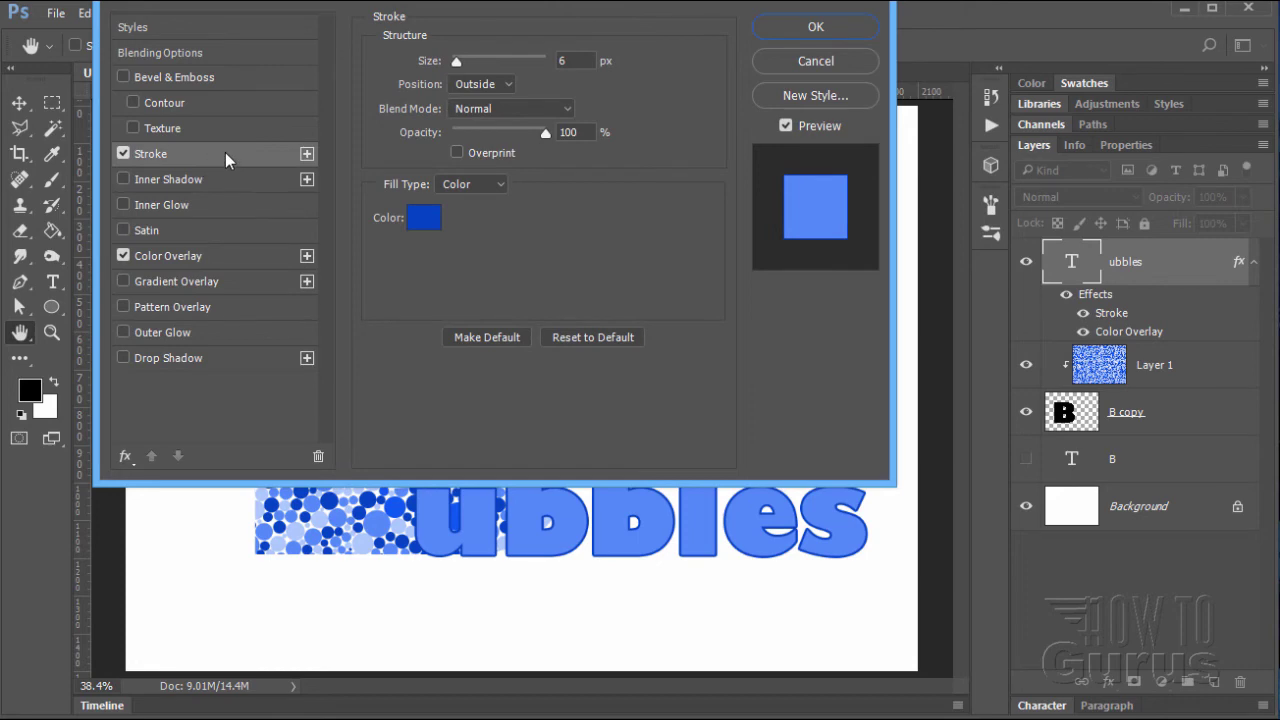
{"action": "left_click_drag", "start_coordinate": [389, 3], "coordinate": [718, 85]}
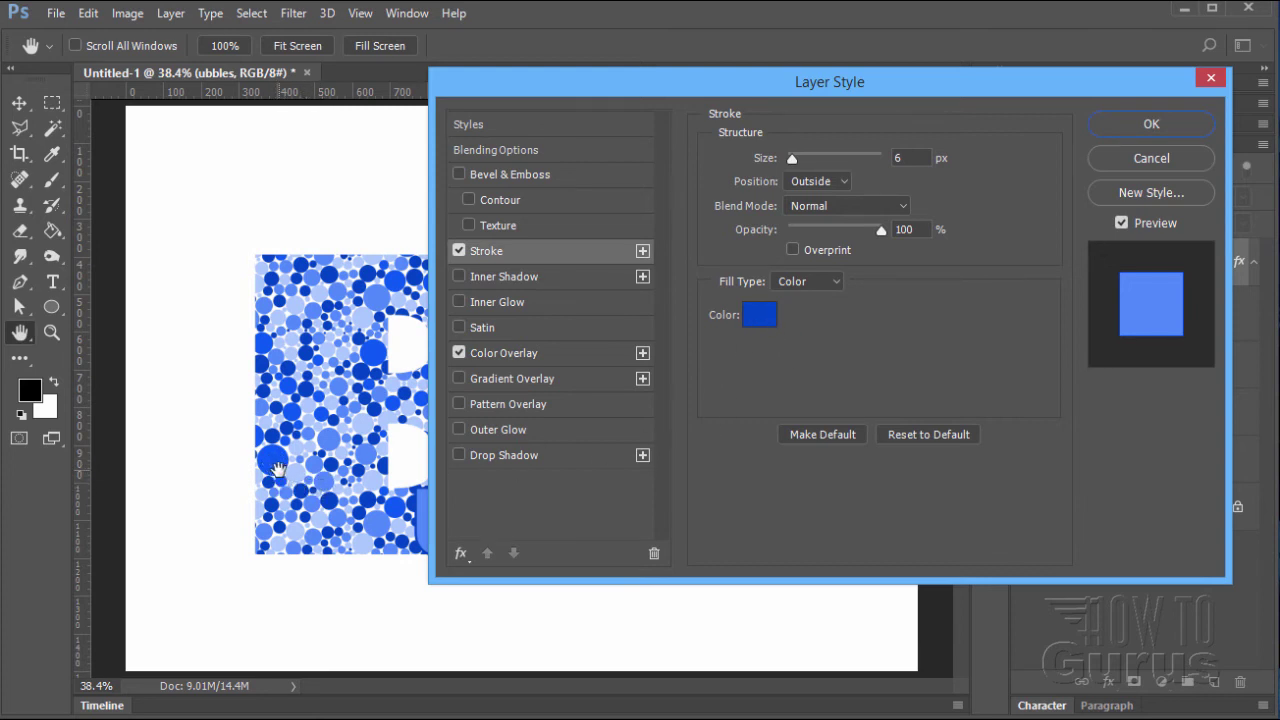
{"action": "left_click", "coordinate": [760, 316]}
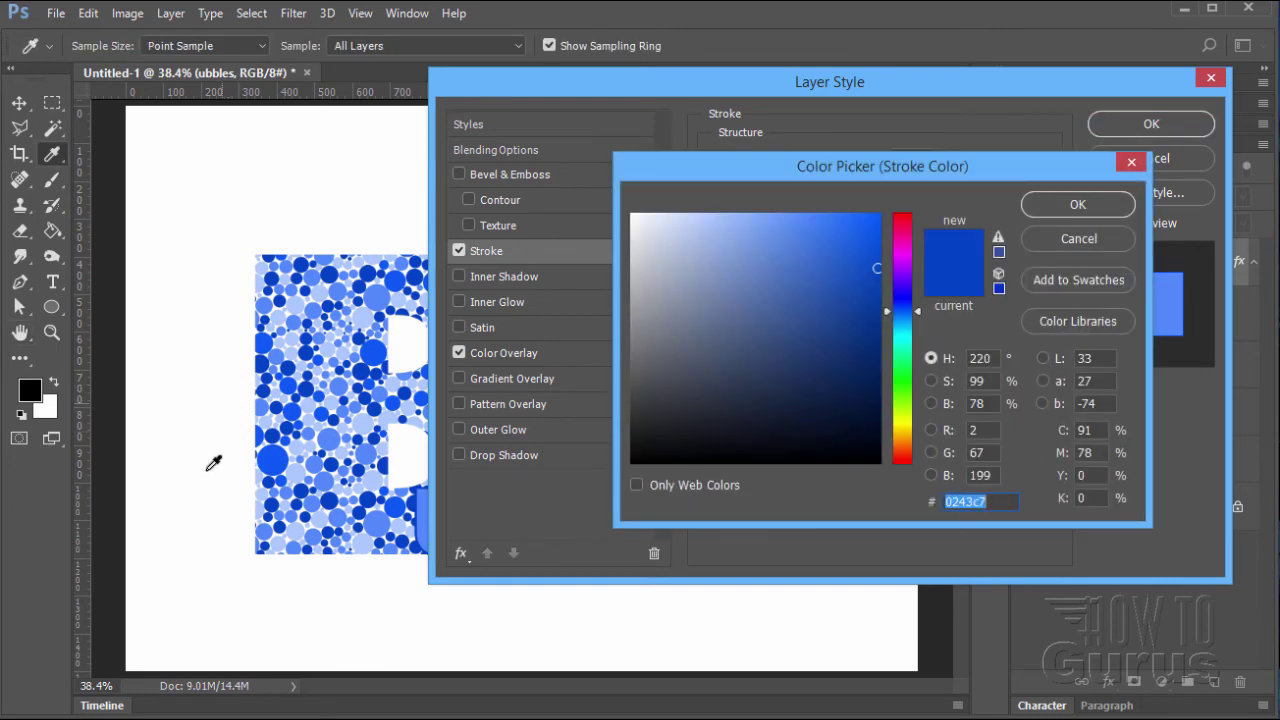
{"action": "left_click", "coordinate": [1080, 240]}
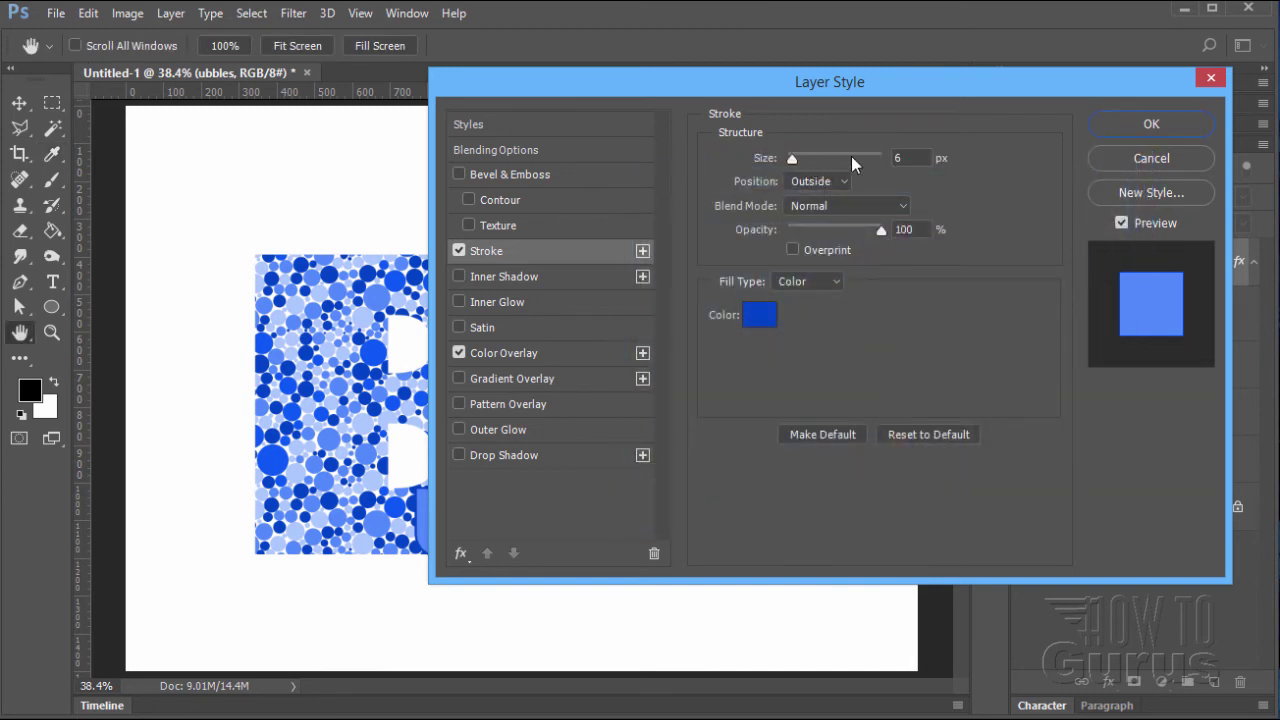
{"action": "left_click", "coordinate": [908, 158]}
{"action": "left_click", "coordinate": [1121, 131]}
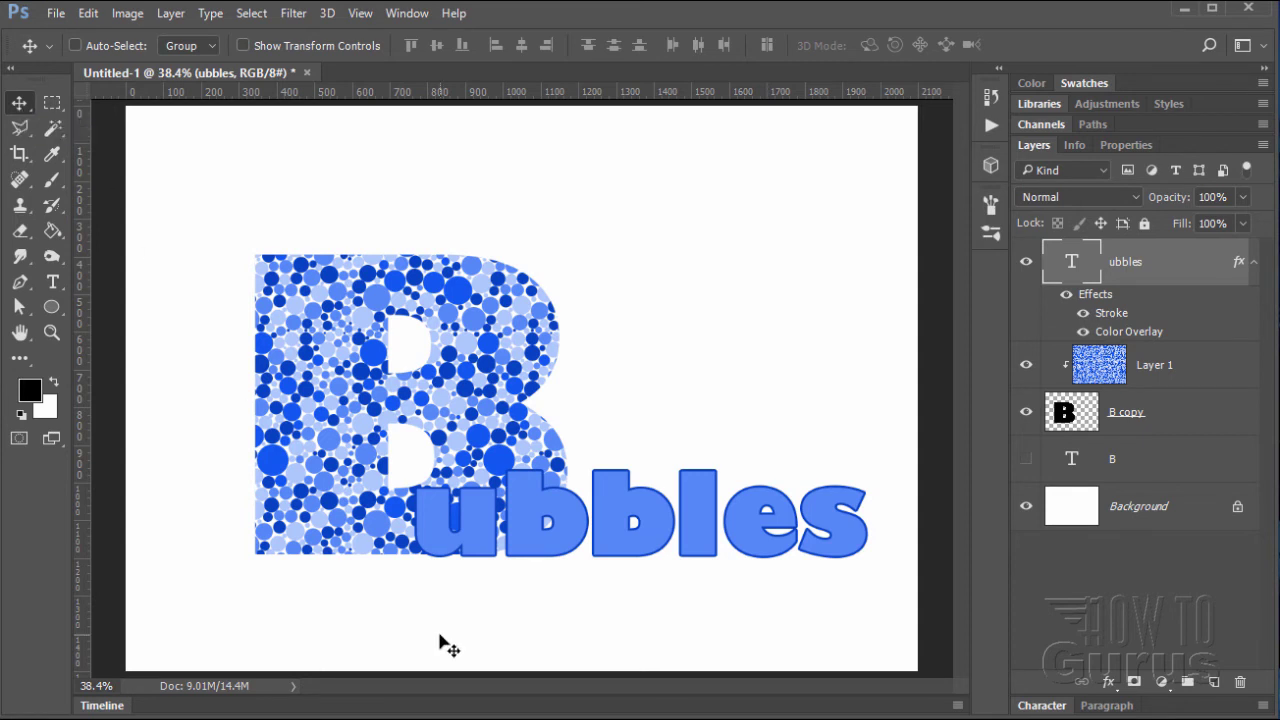
Nudge the "ubbles" text up slightly so its stroked bottom edge lines up with the bottom of the B
{"action": "key", "text": "Up"}
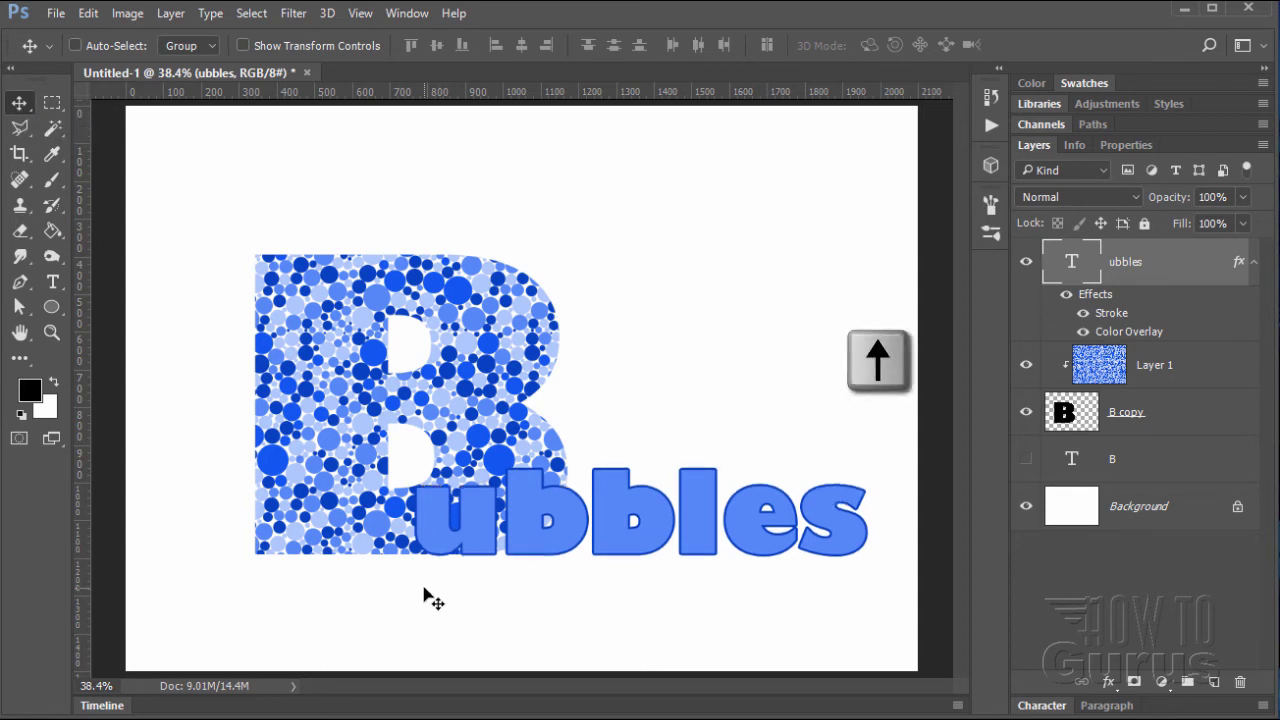
{"action": "key", "text": "Up"}
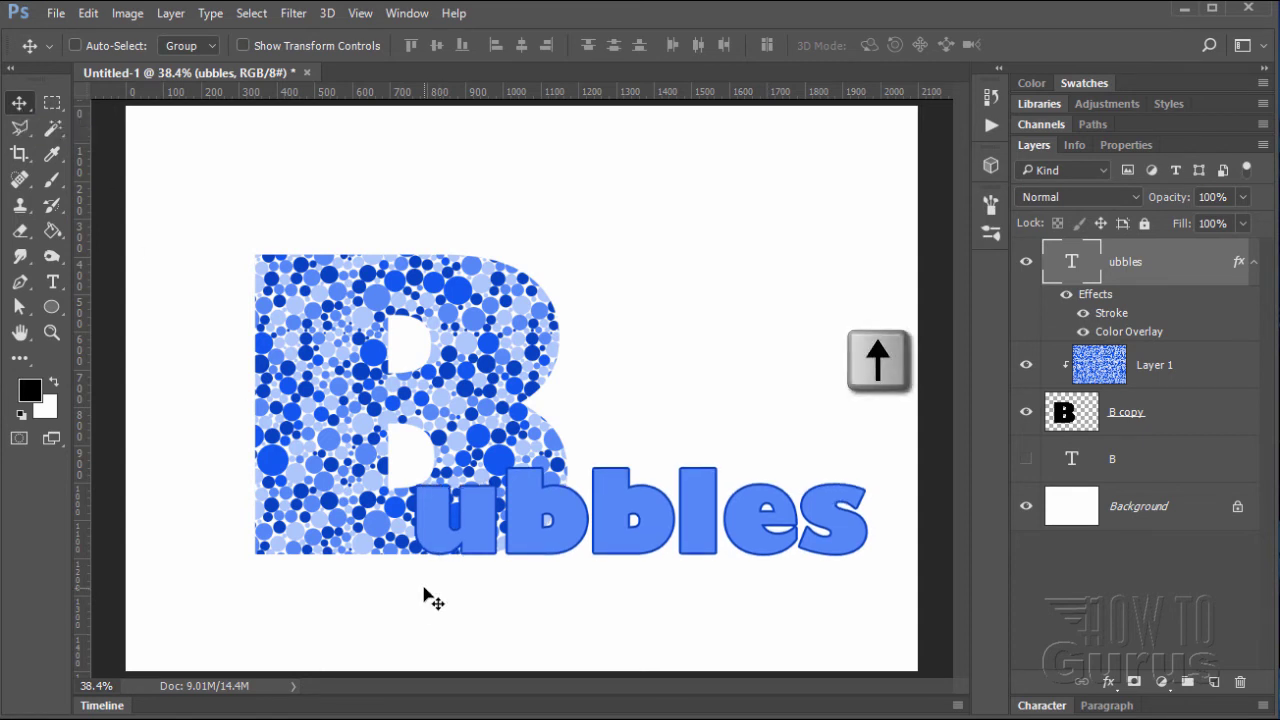
{"action": "key", "text": "Up"}
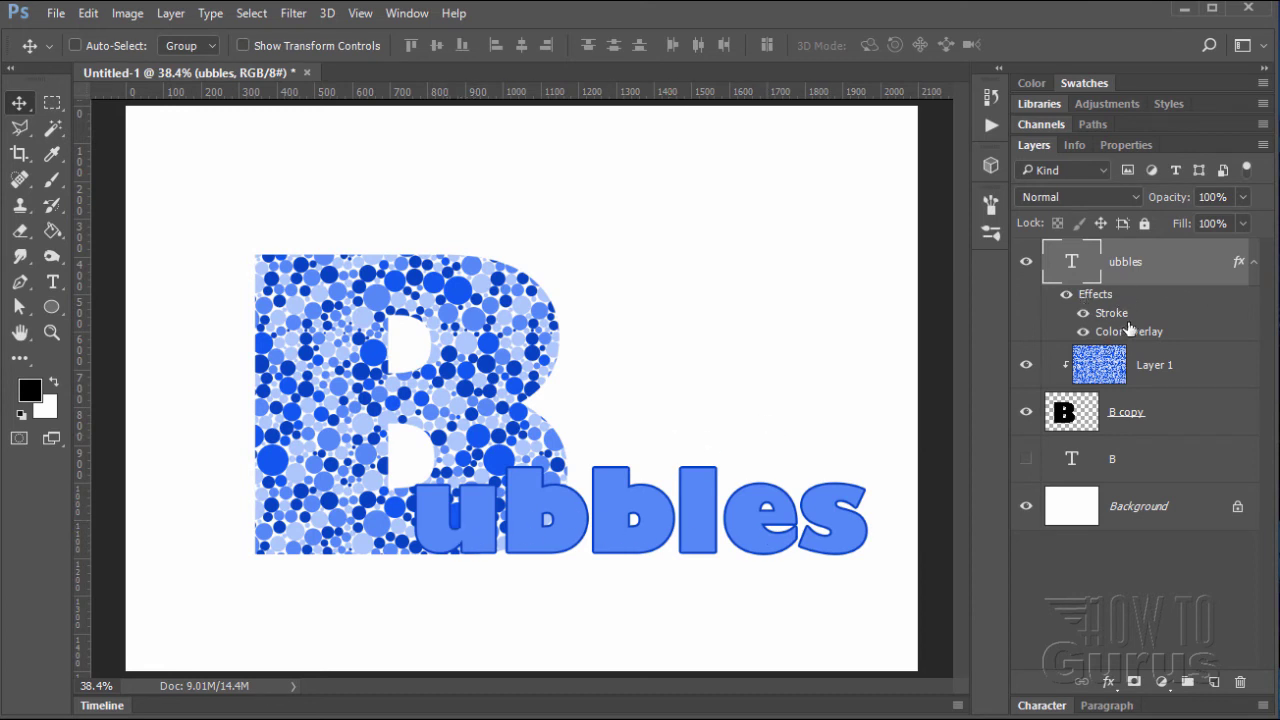
Duplicate the "ubbles" text layer with its effects collapsed, and hide the original layer
{"action": "left_click", "coordinate": [1254, 263]}
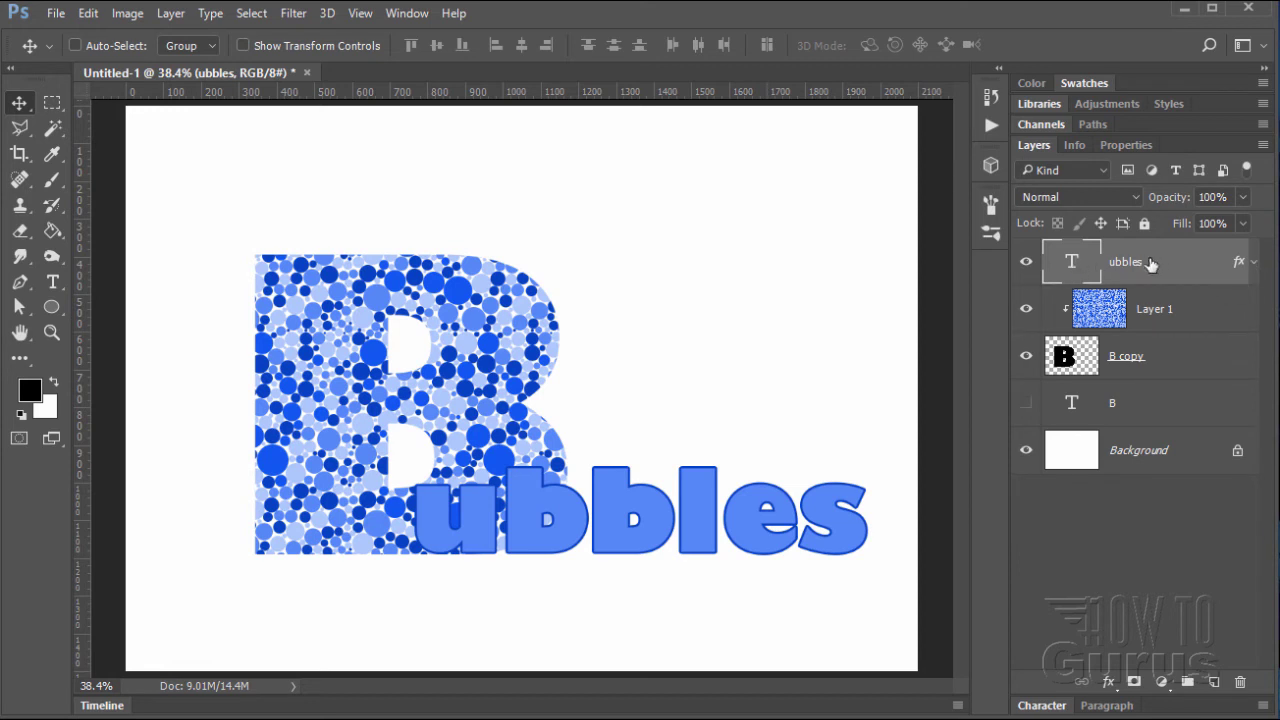
{"action": "left_click_drag", "start_coordinate": [1150, 263], "coordinate": [1212, 678]}
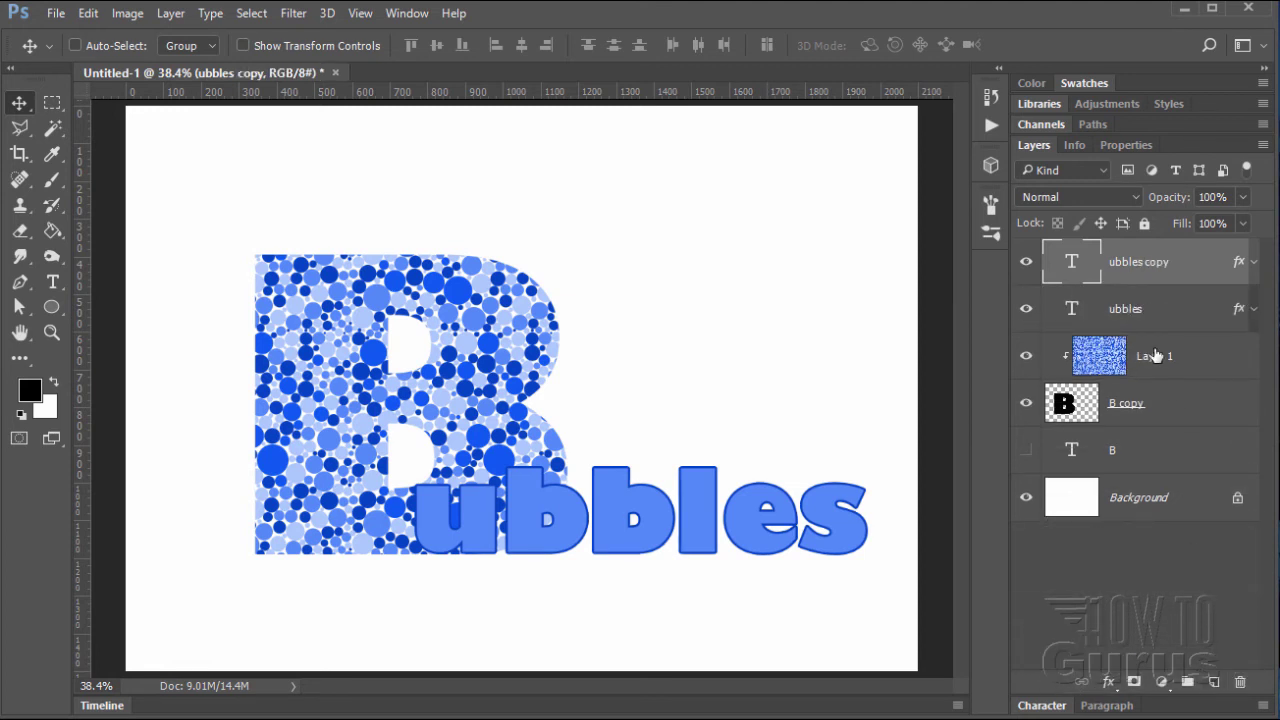
{"action": "left_click", "coordinate": [1028, 311]}
Rasterize the type of the "ubbles copy" layer and rasterize its layer style into the pixels
{"action": "right_click", "coordinate": [1136, 268]}
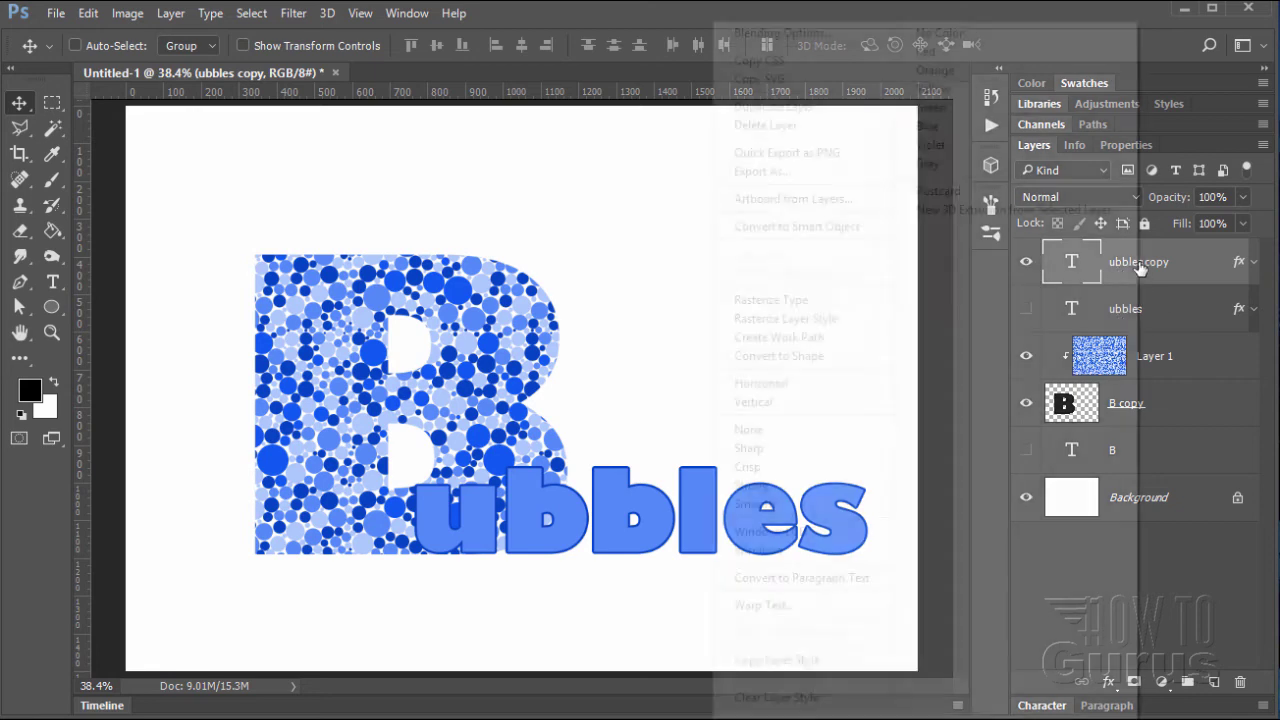
{"action": "left_click", "coordinate": [781, 305]}
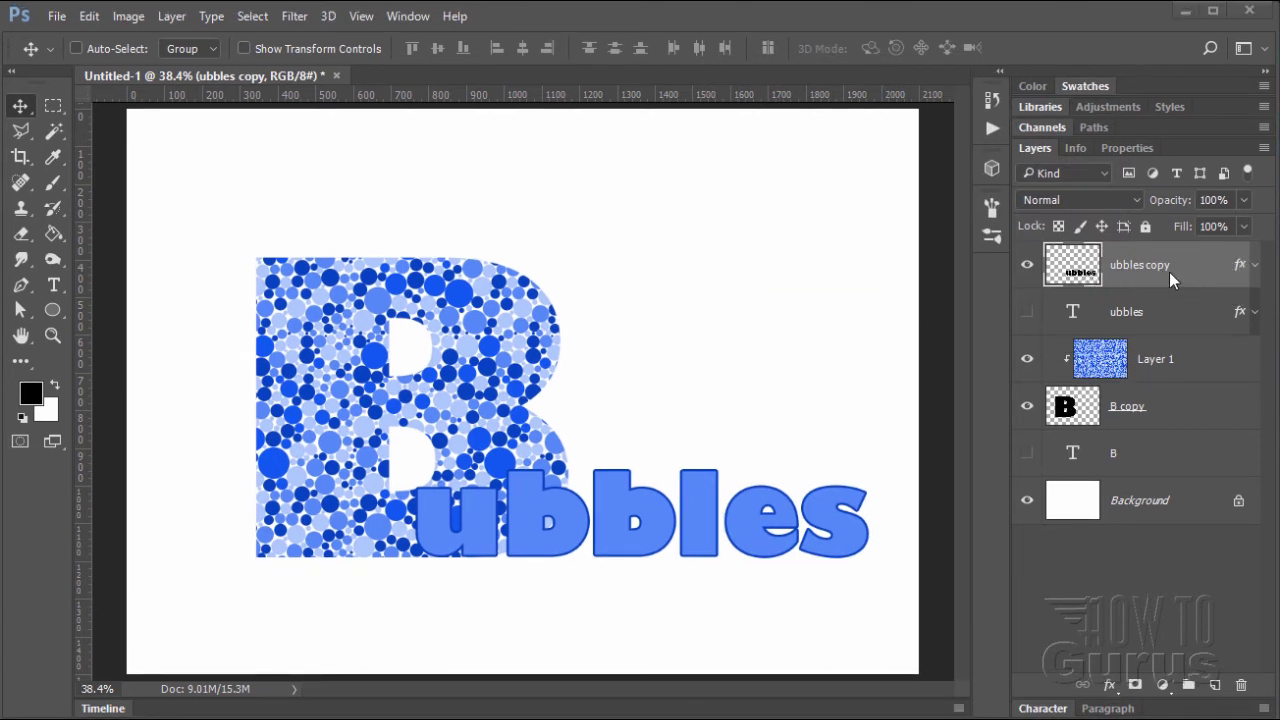
{"action": "left_click", "coordinate": [1256, 266]}
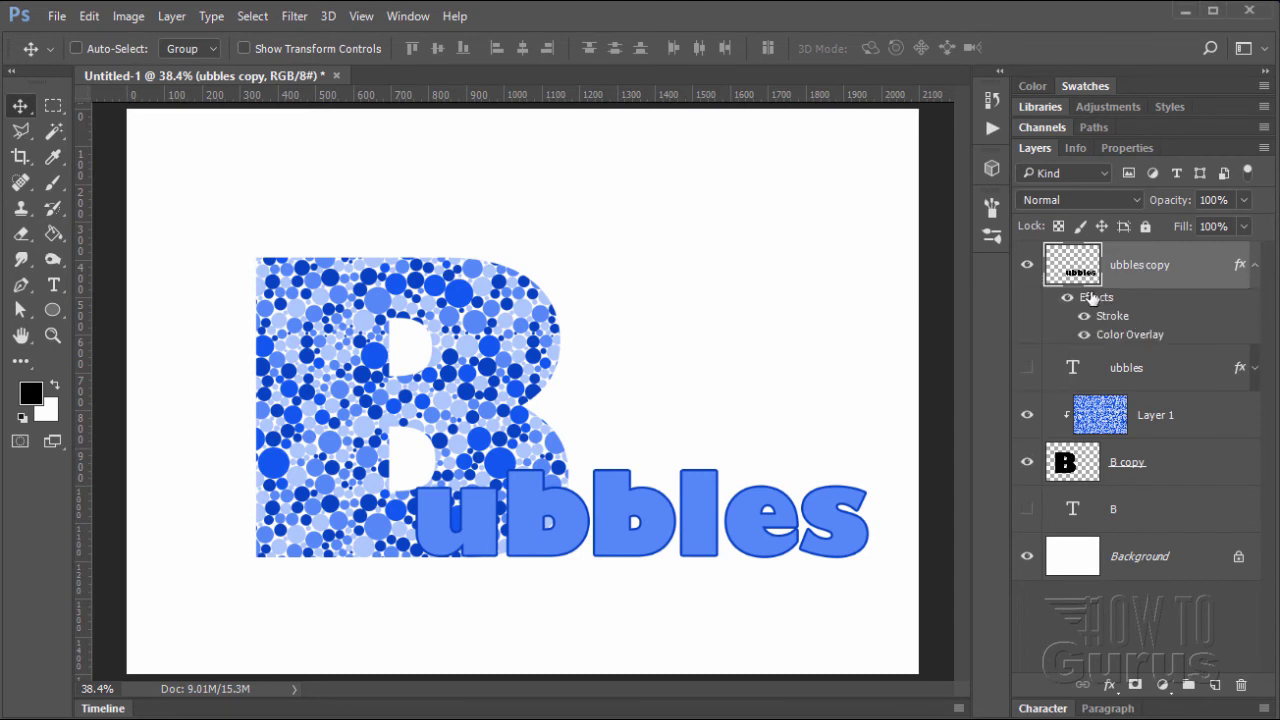
{"action": "left_click", "coordinate": [1256, 268]}
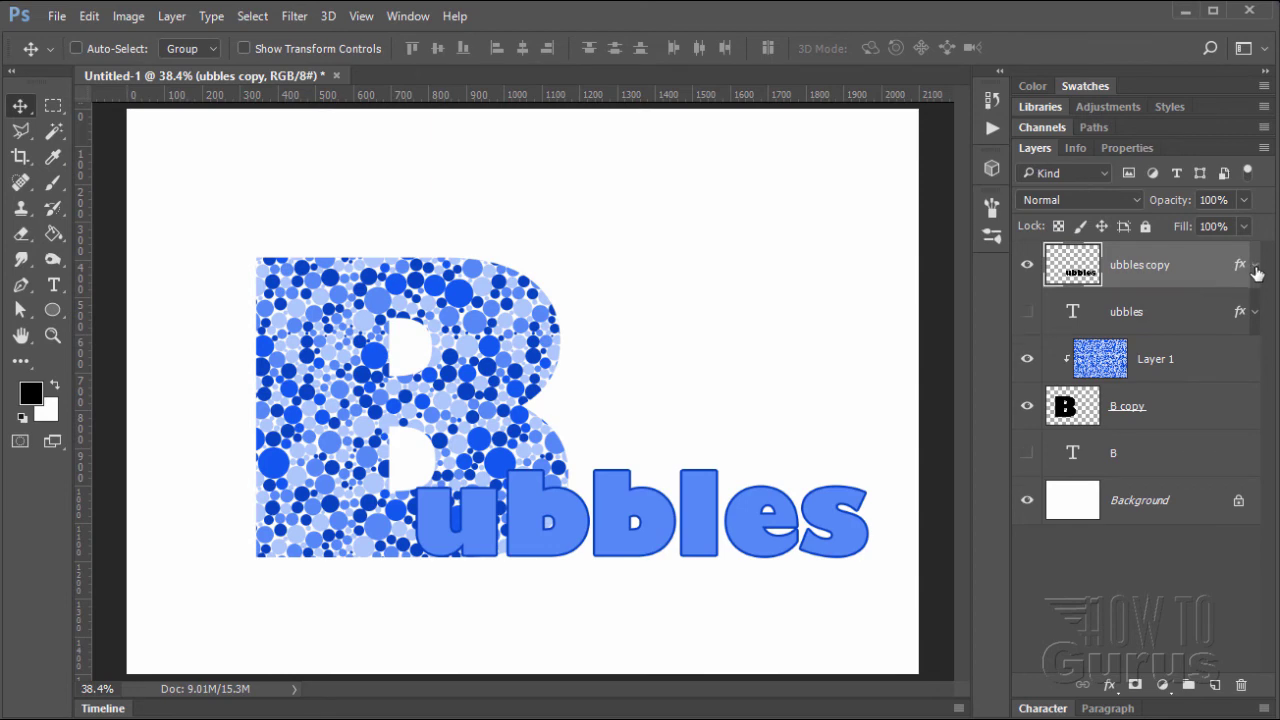
{"action": "right_click", "coordinate": [1138, 265]}
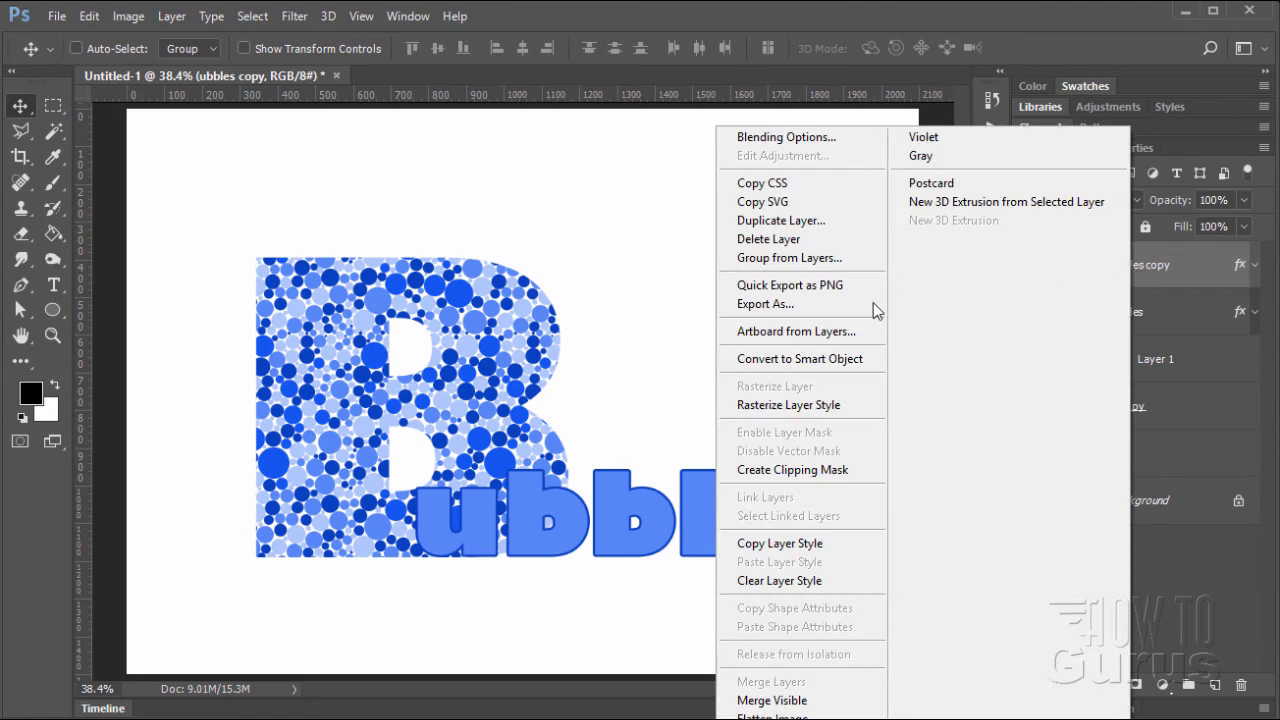
{"action": "left_click", "coordinate": [825, 405]}
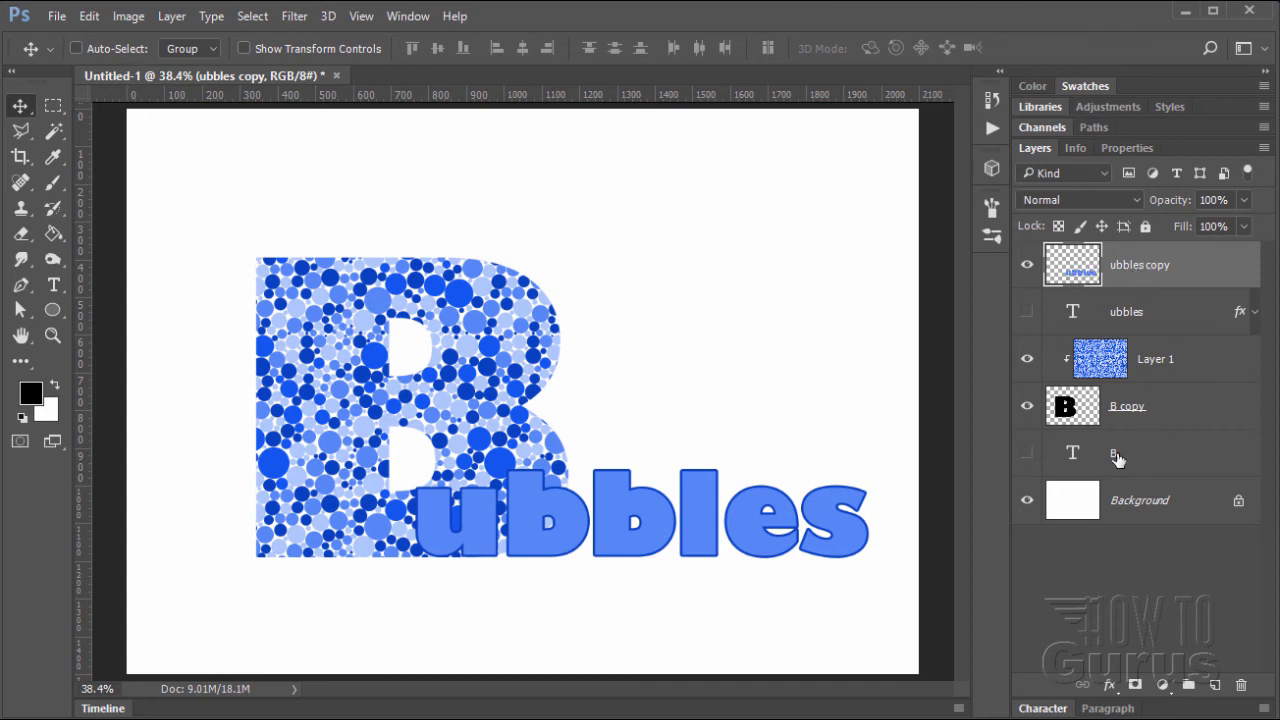
Load the "B copy" outline as a selection and cut the overlapping part of "ubbles copy" onto a new layer
{"action": "key", "text": "ctrl"}
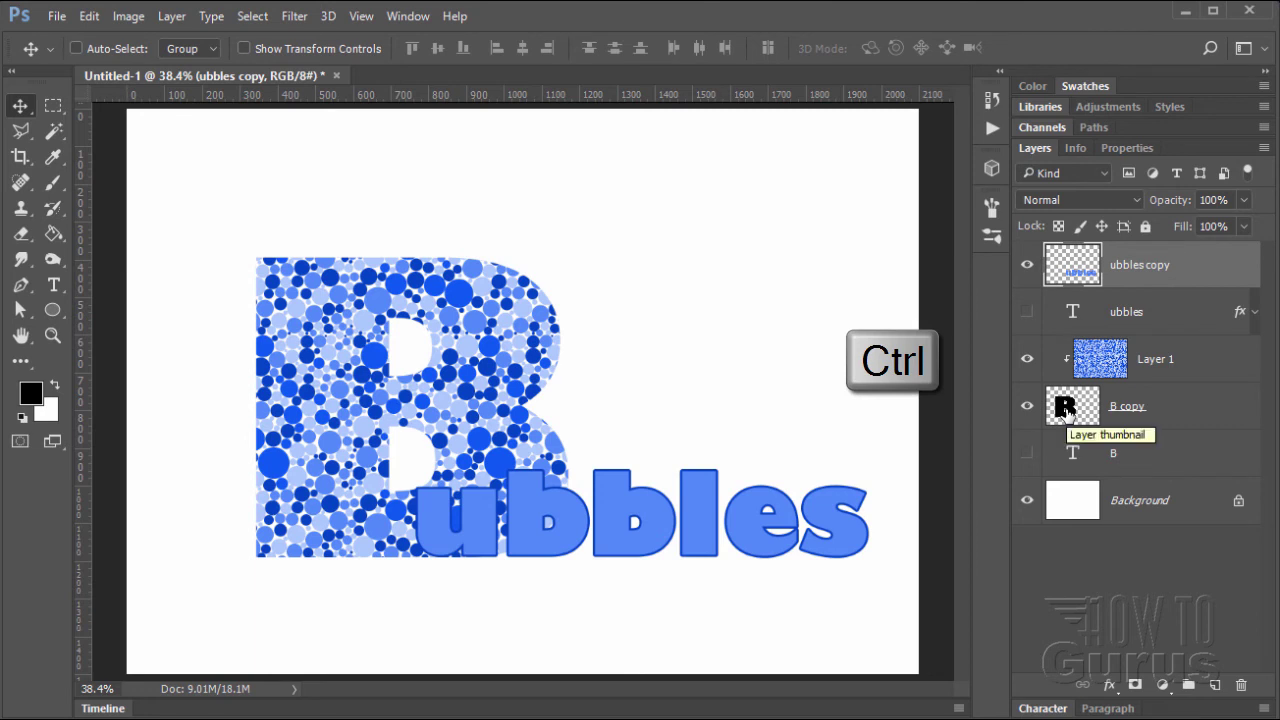
{"action": "key", "text": "ctrl"}
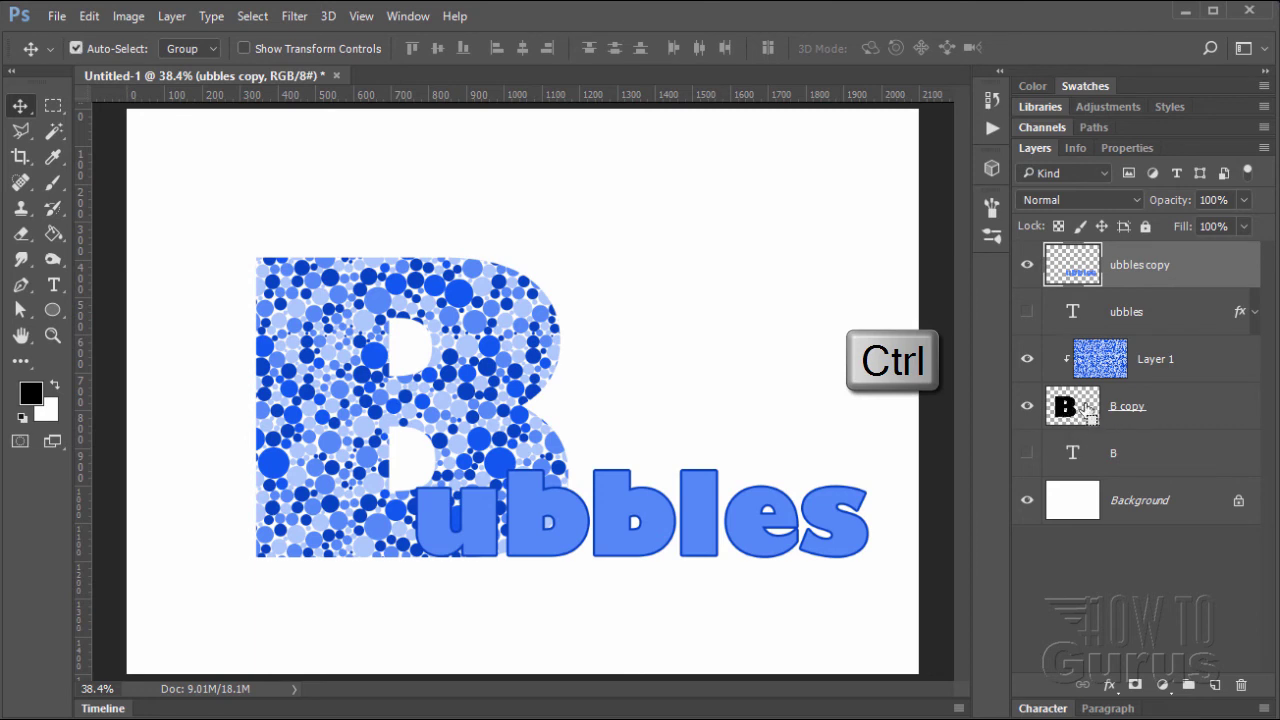
{"action": "left_click", "coordinate": [1087, 410], "text": "ctrl"}
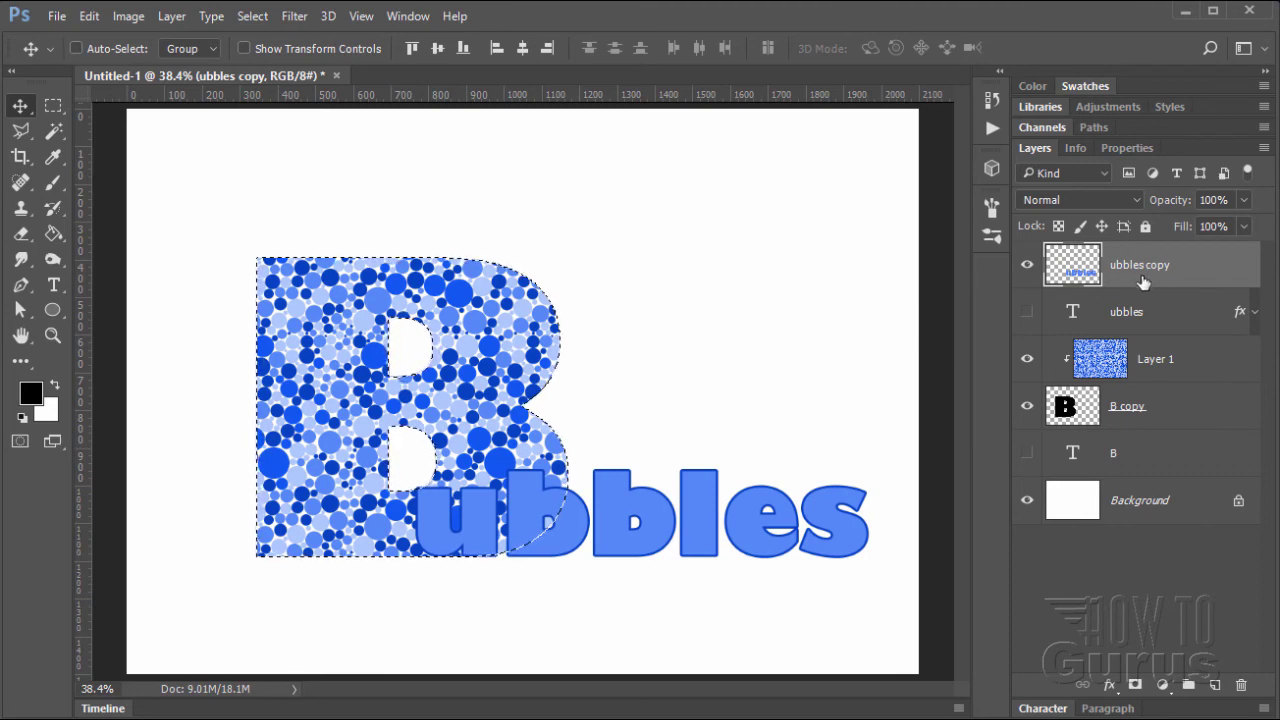
{"action": "left_click", "coordinate": [172, 16]}
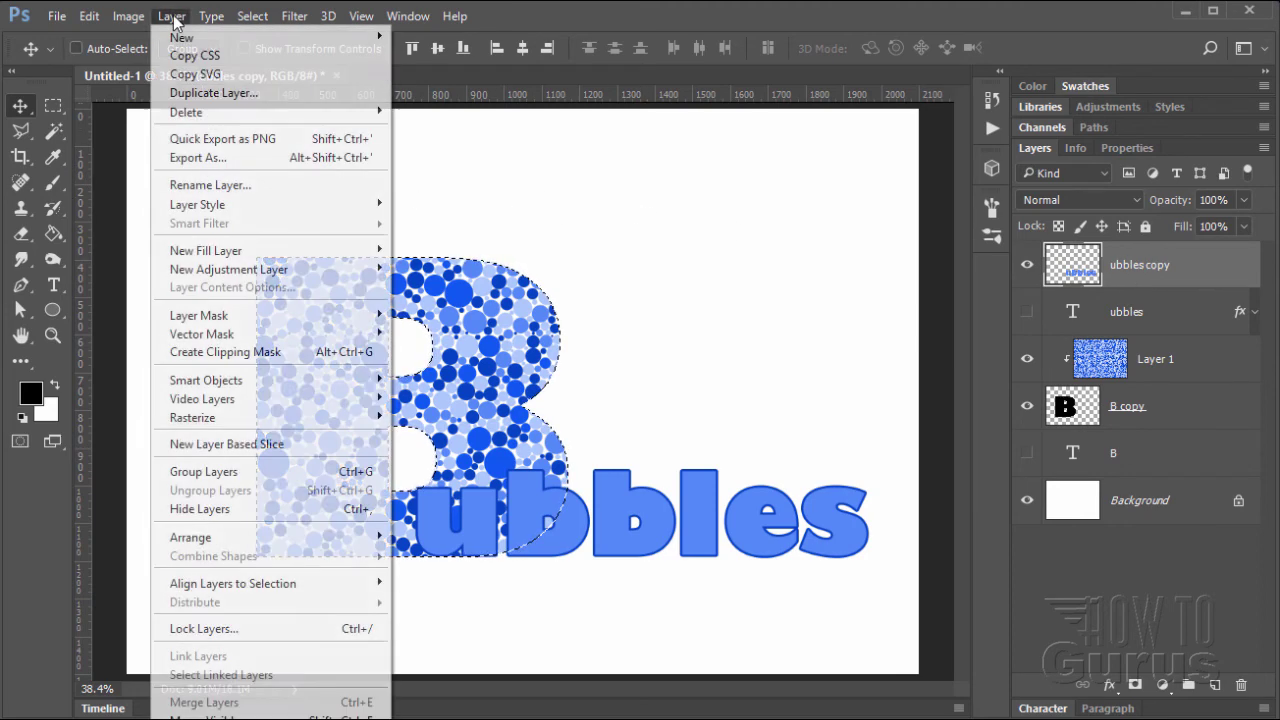
{"action": "mouse_move", "coordinate": [185, 37]}
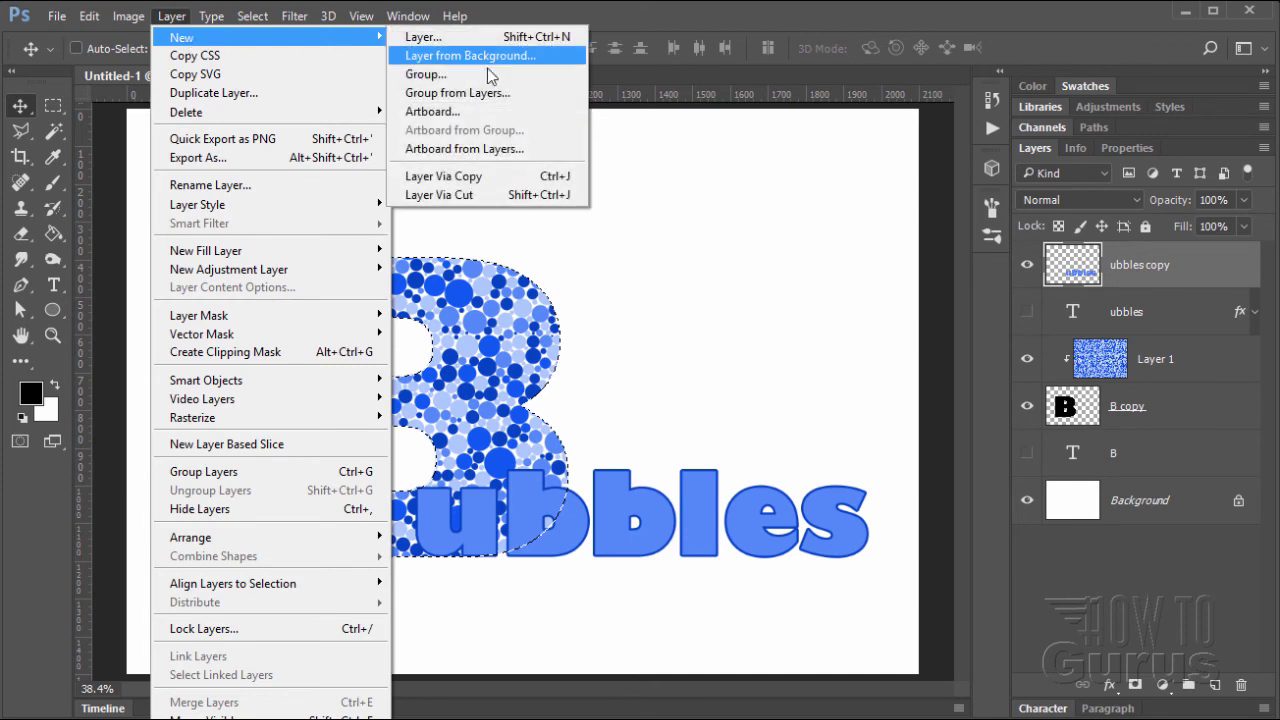
{"action": "left_click", "coordinate": [449, 196]}
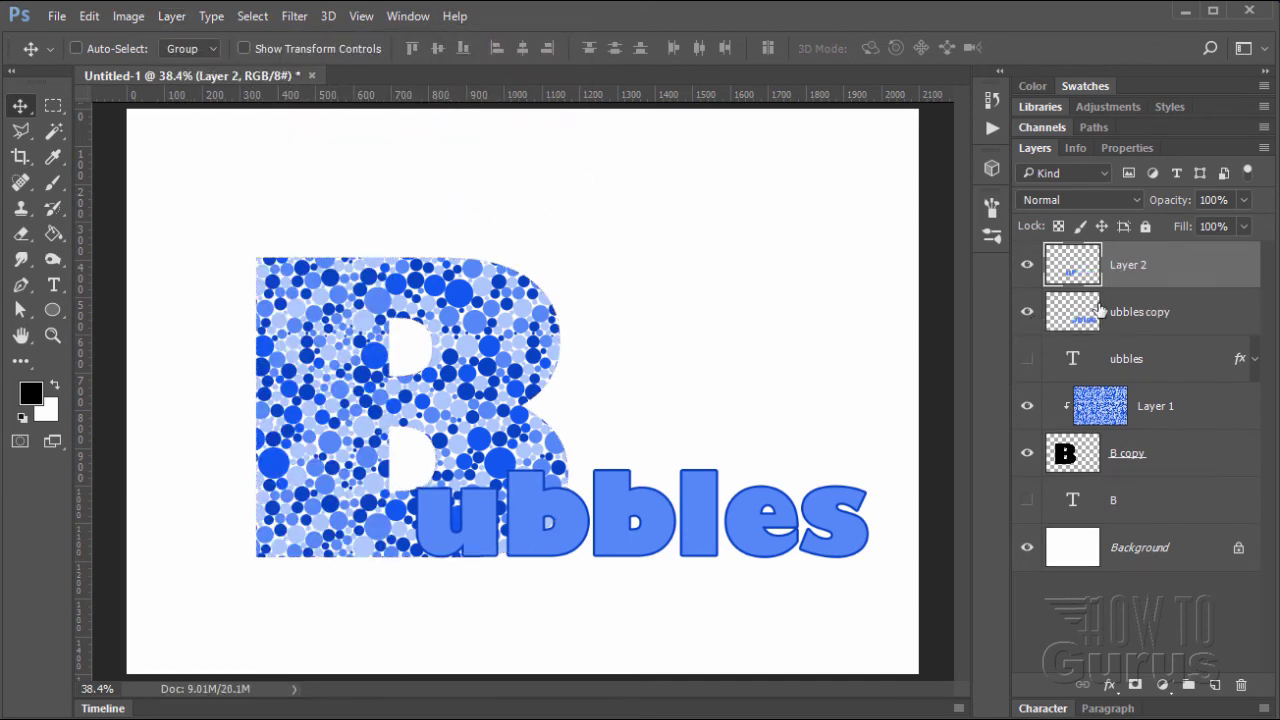
Check the split between the overlapping part on Layer 2 and the rest on "ubbles copy" by toggling each layer's visibility
{"action": "left_click", "coordinate": [1027, 264]}
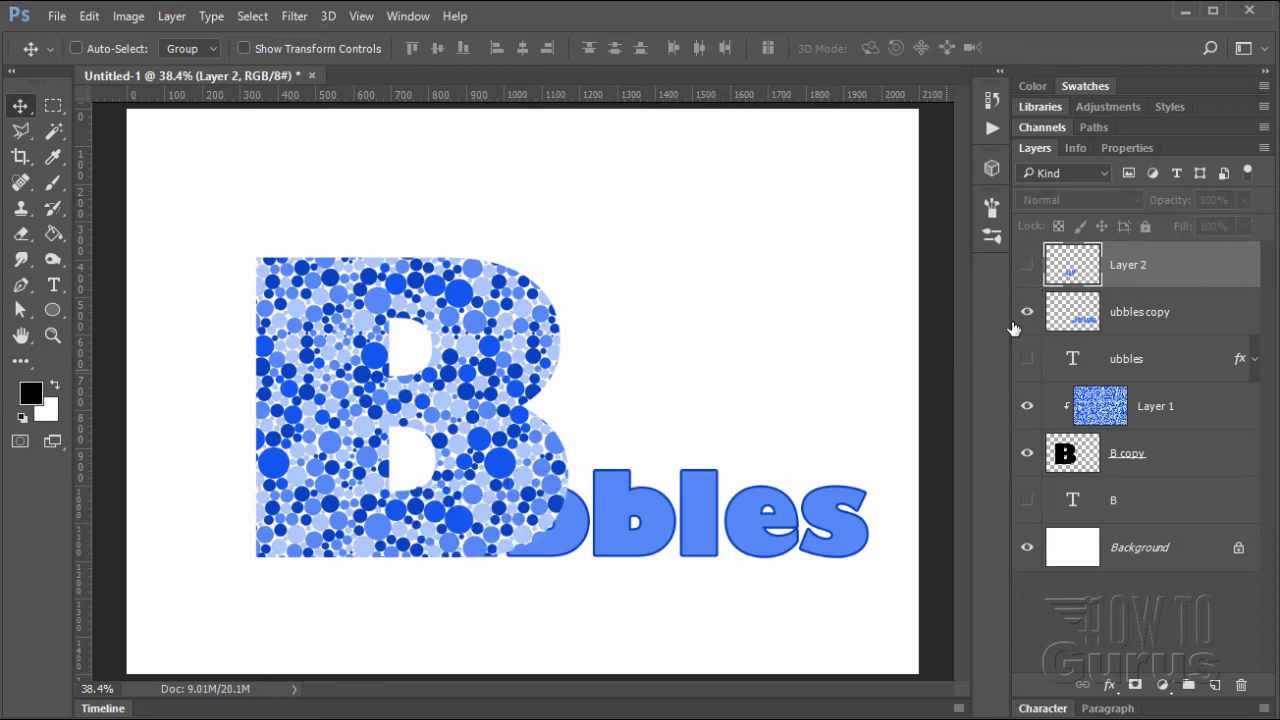
{"action": "left_click", "coordinate": [1027, 266]}
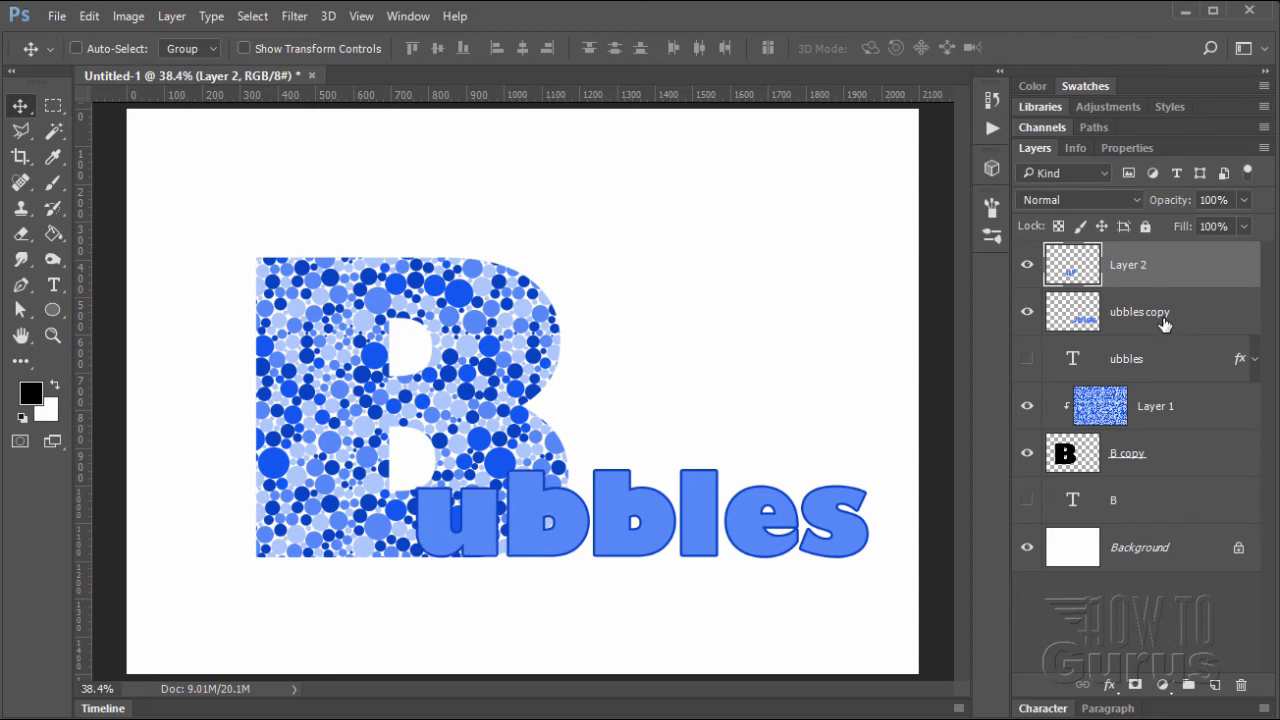
{"action": "left_click", "coordinate": [1027, 316]}
{"action": "left_click", "coordinate": [1027, 316]}
{"action": "left_click", "coordinate": [1027, 316]}
{"action": "left_click", "coordinate": [1027, 316]}
Fill the overlapping "u" and "b" parts on Layer 2 with white using the Paint Bucket set to Foreground
{"action": "left_click", "coordinate": [56, 386]}
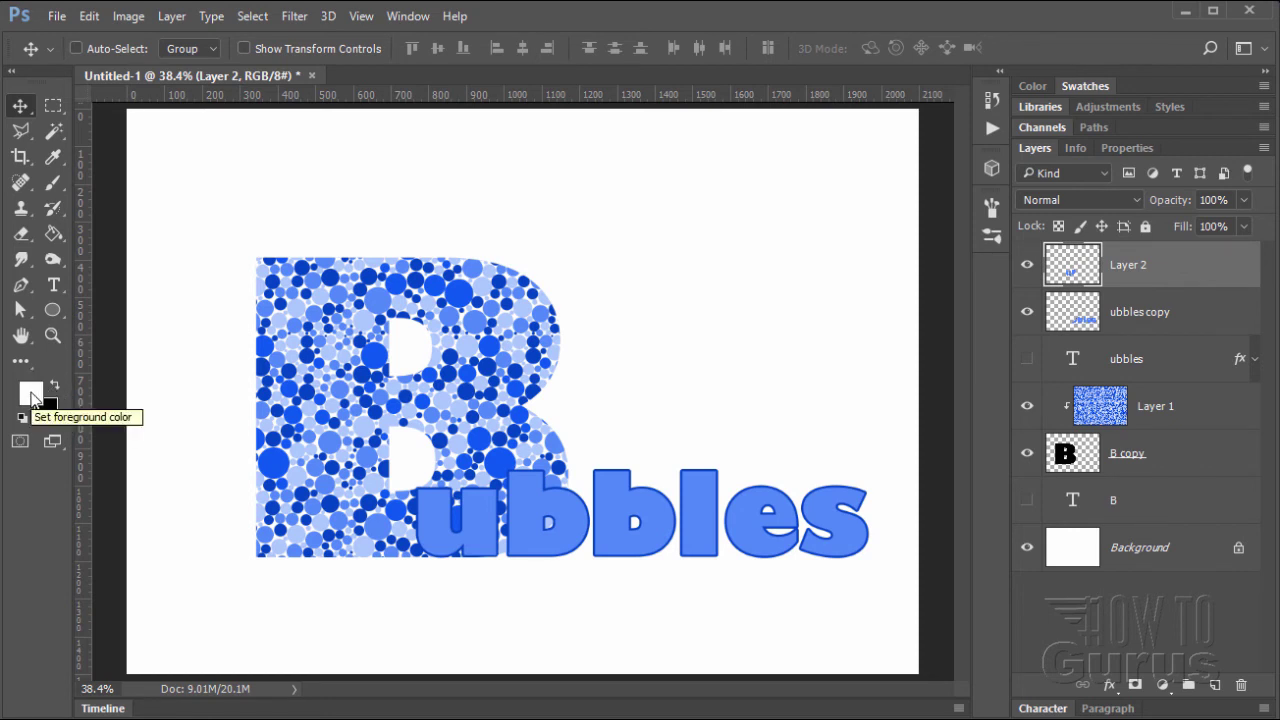
{"action": "left_click", "coordinate": [54, 234]}
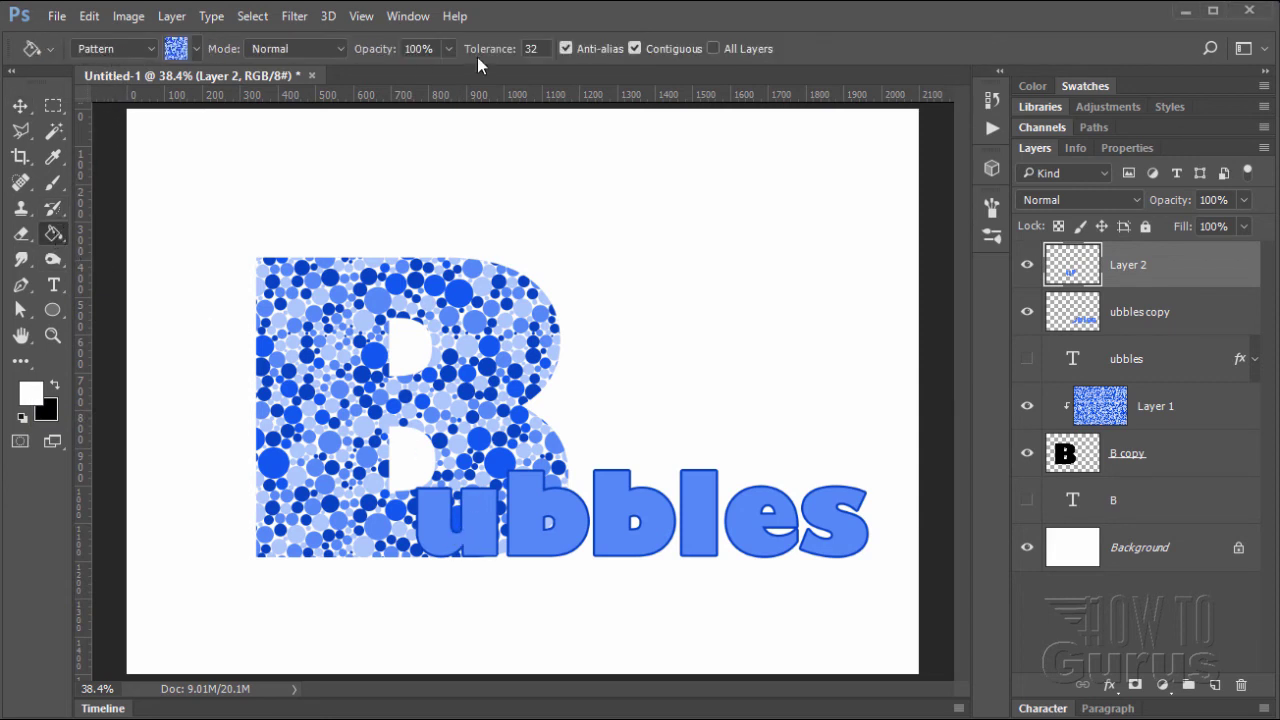
{"action": "left_click", "coordinate": [152, 50]}
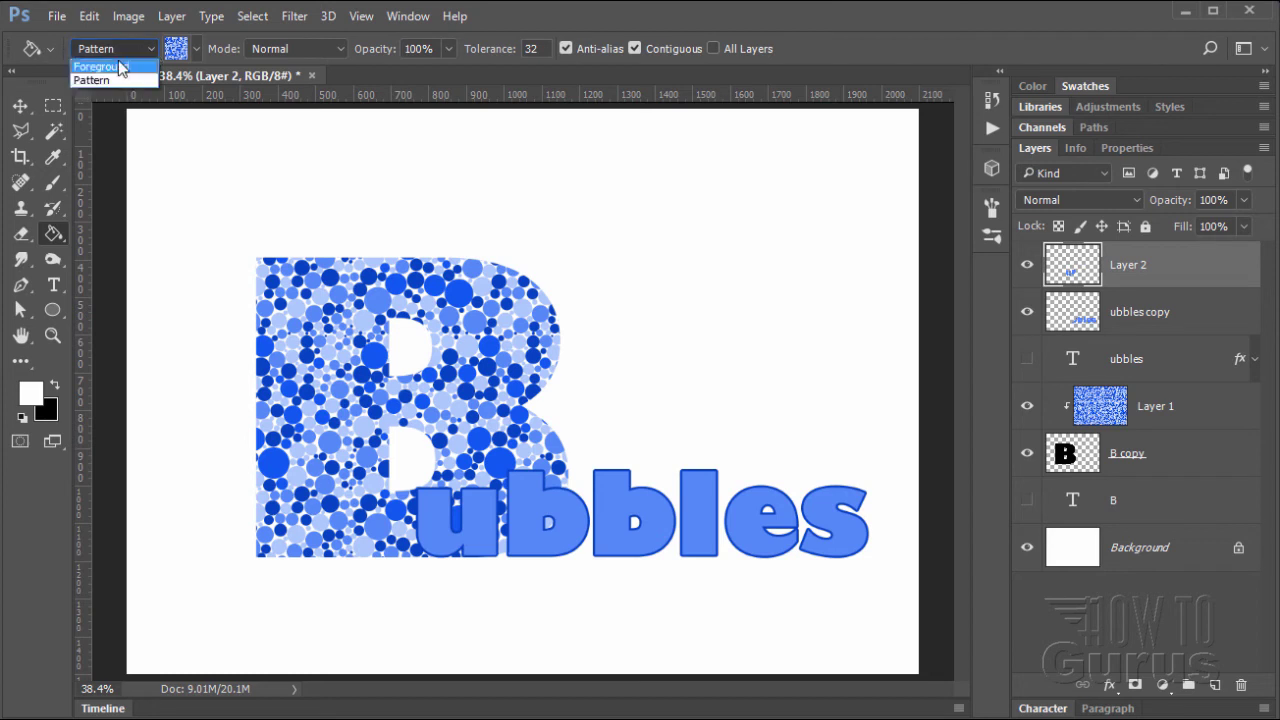
{"action": "left_click", "coordinate": [120, 60]}
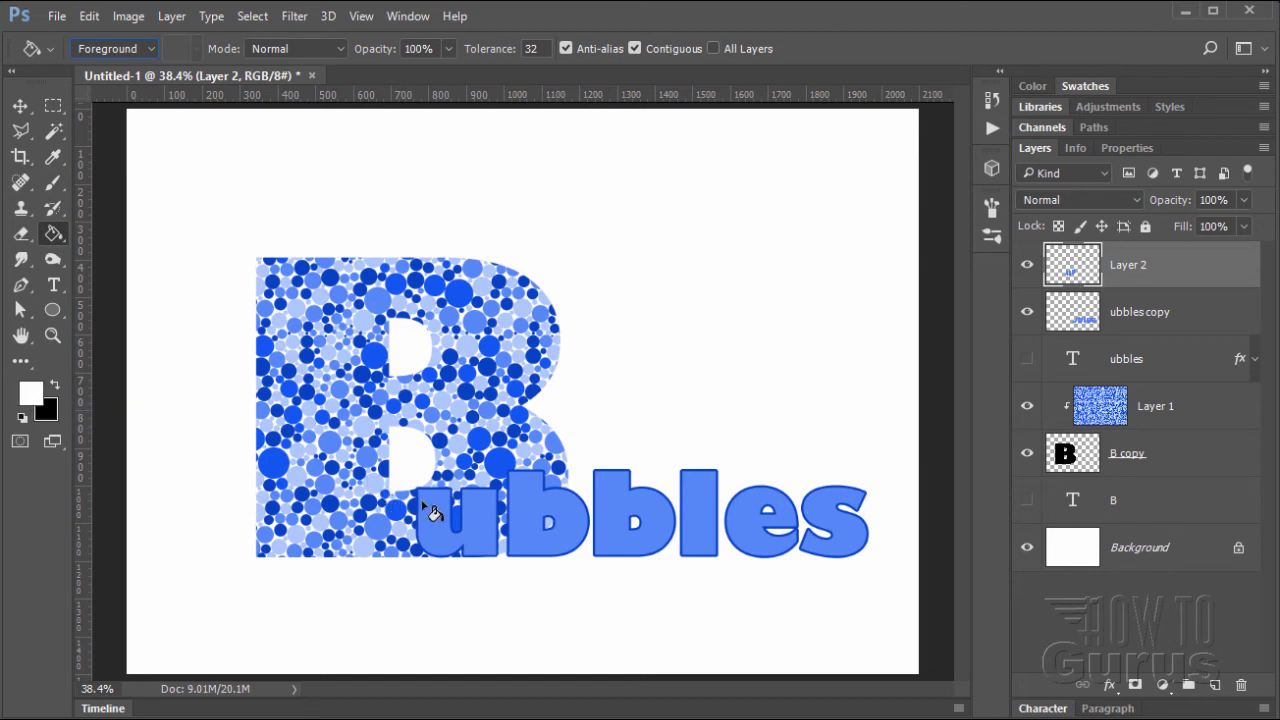
{"action": "left_click", "coordinate": [440, 534]}
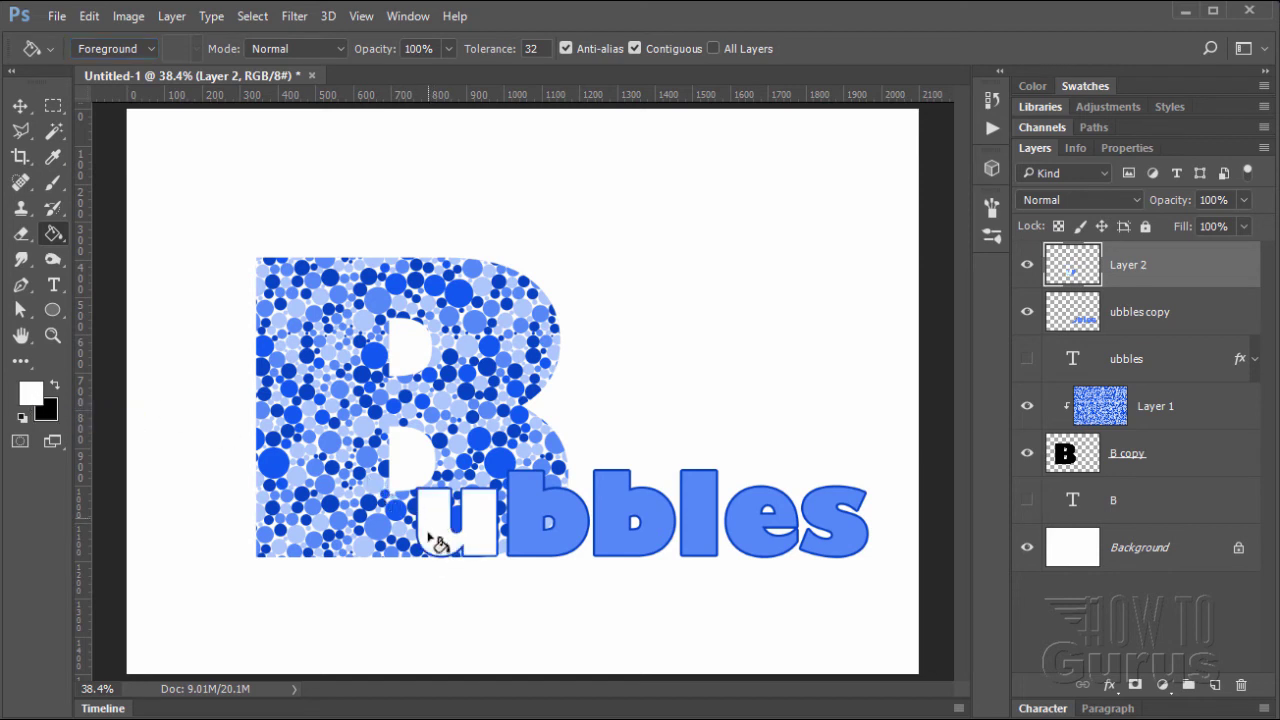
{"action": "left_click", "coordinate": [529, 512]}
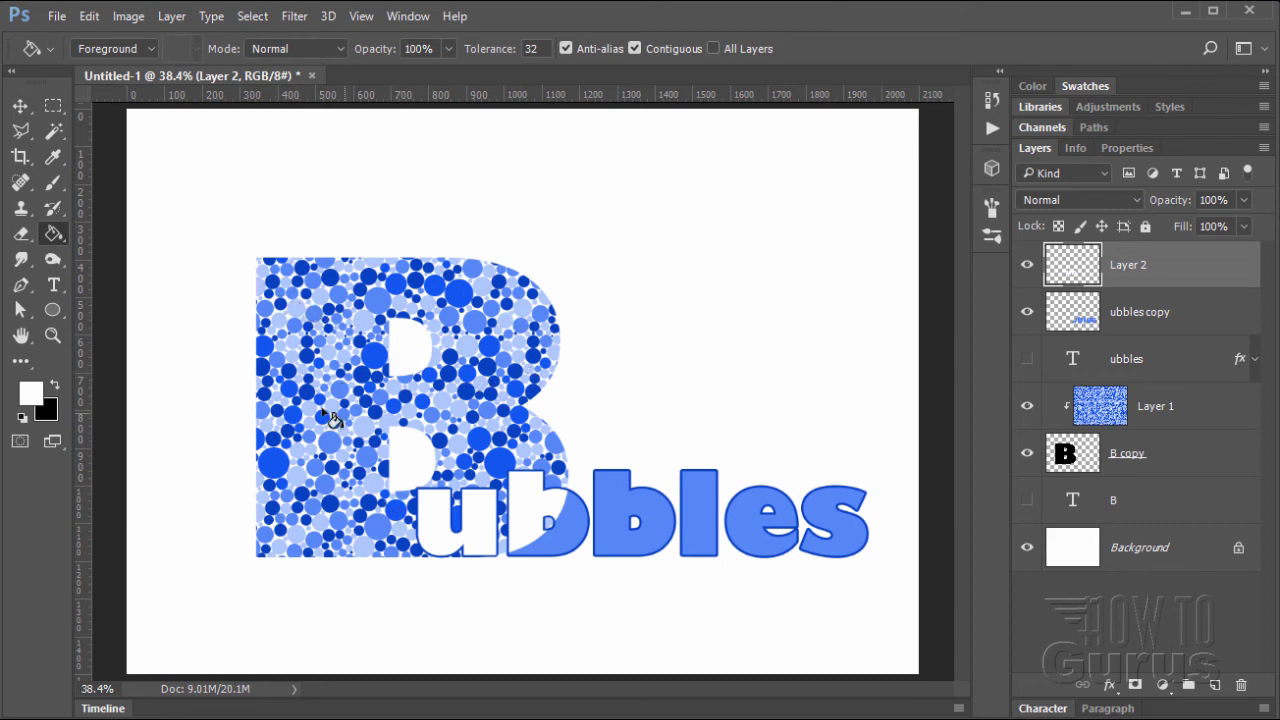
Set up the Ellipse tool to draw circles from the center as shapes with a light blue fill and no stroke
{"action": "left_click", "coordinate": [55, 314]}
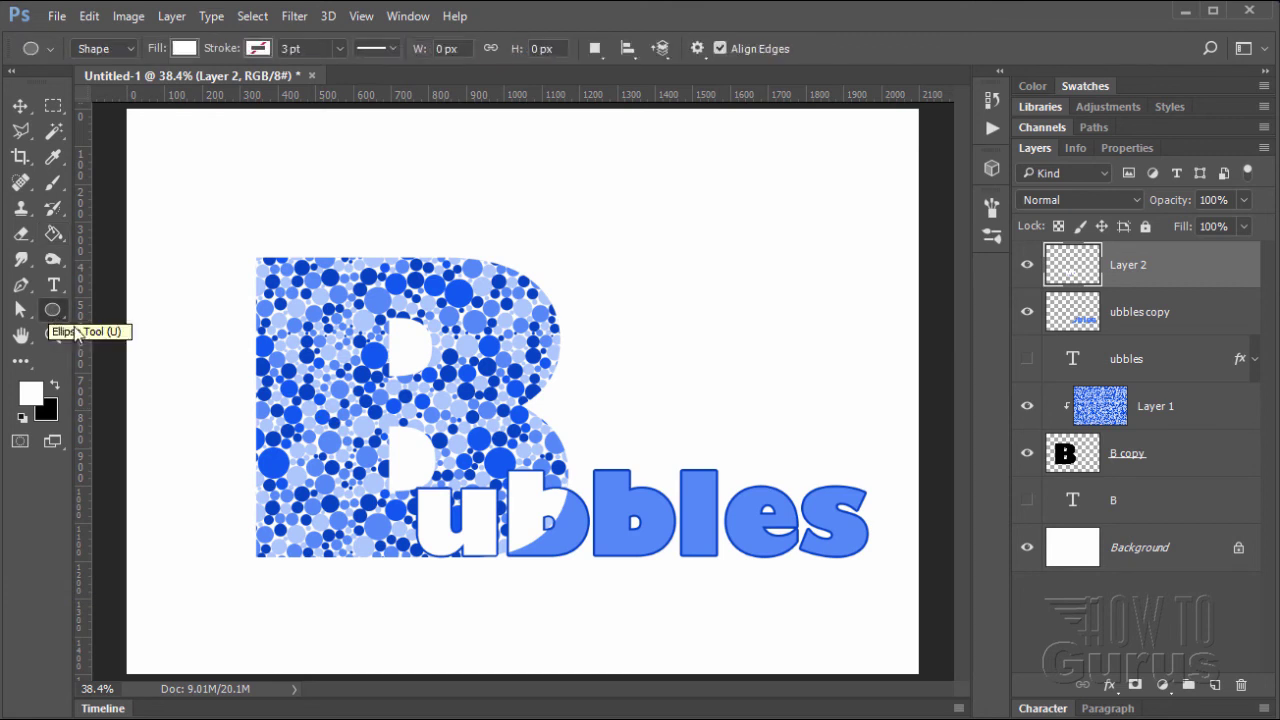
{"action": "left_click", "coordinate": [697, 48]}
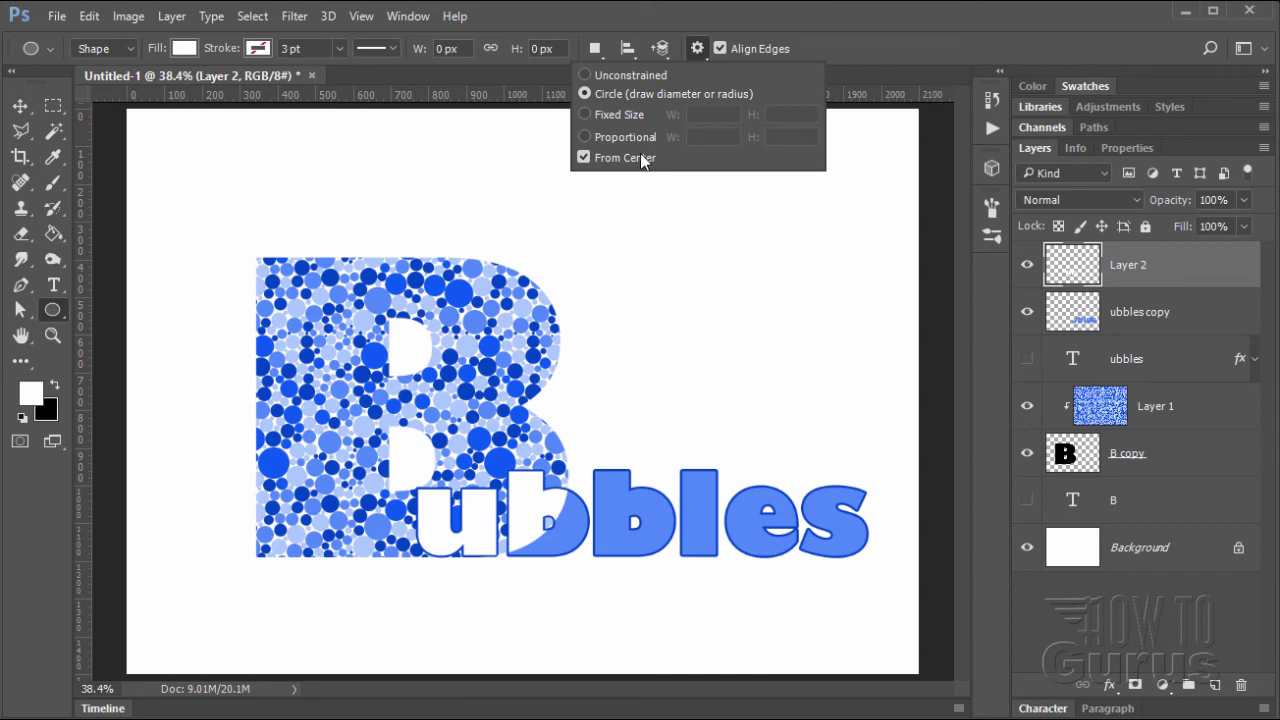
{"action": "left_click", "coordinate": [698, 50]}
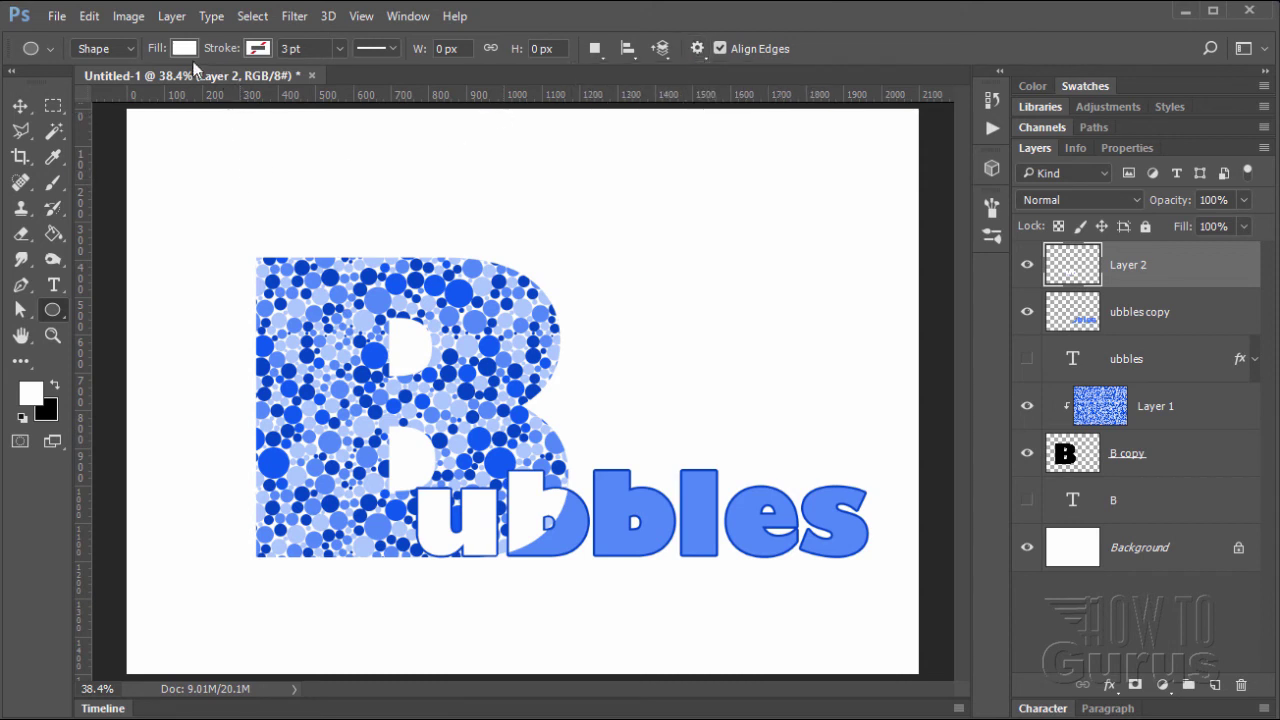
{"action": "left_click", "coordinate": [184, 50]}
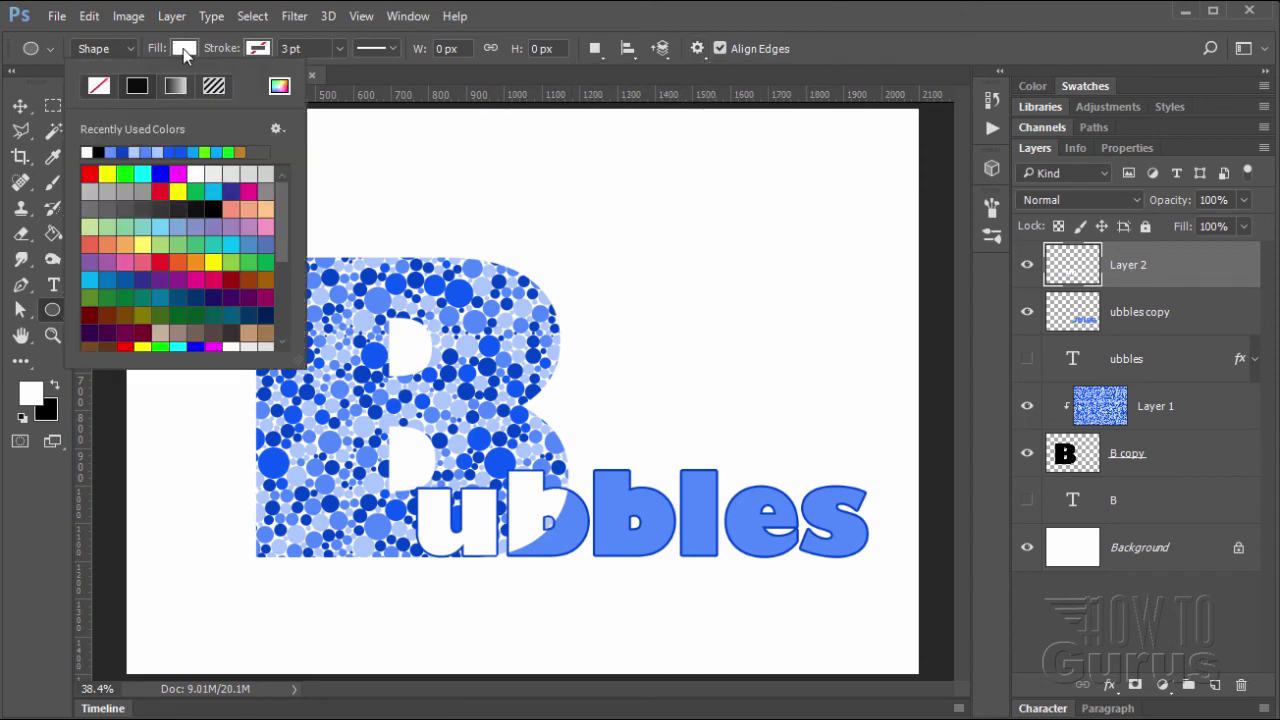
{"action": "left_click", "coordinate": [135, 152]}
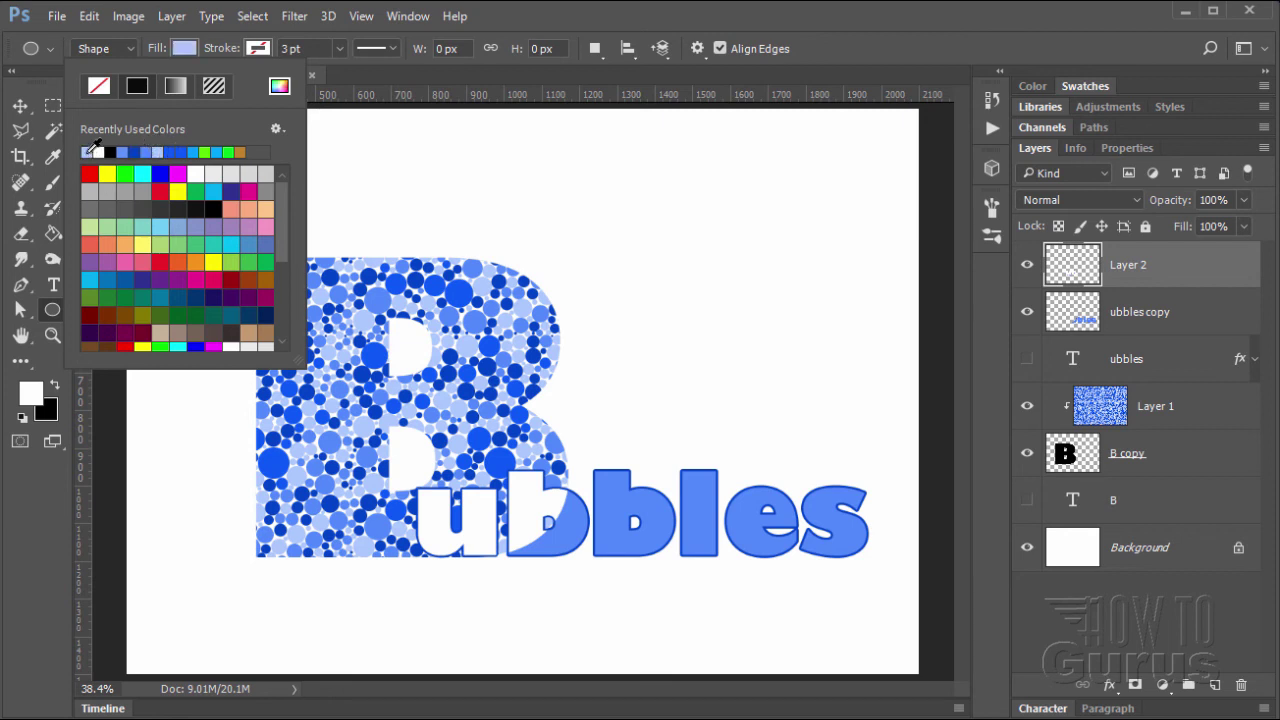
{"action": "left_click", "coordinate": [181, 53]}
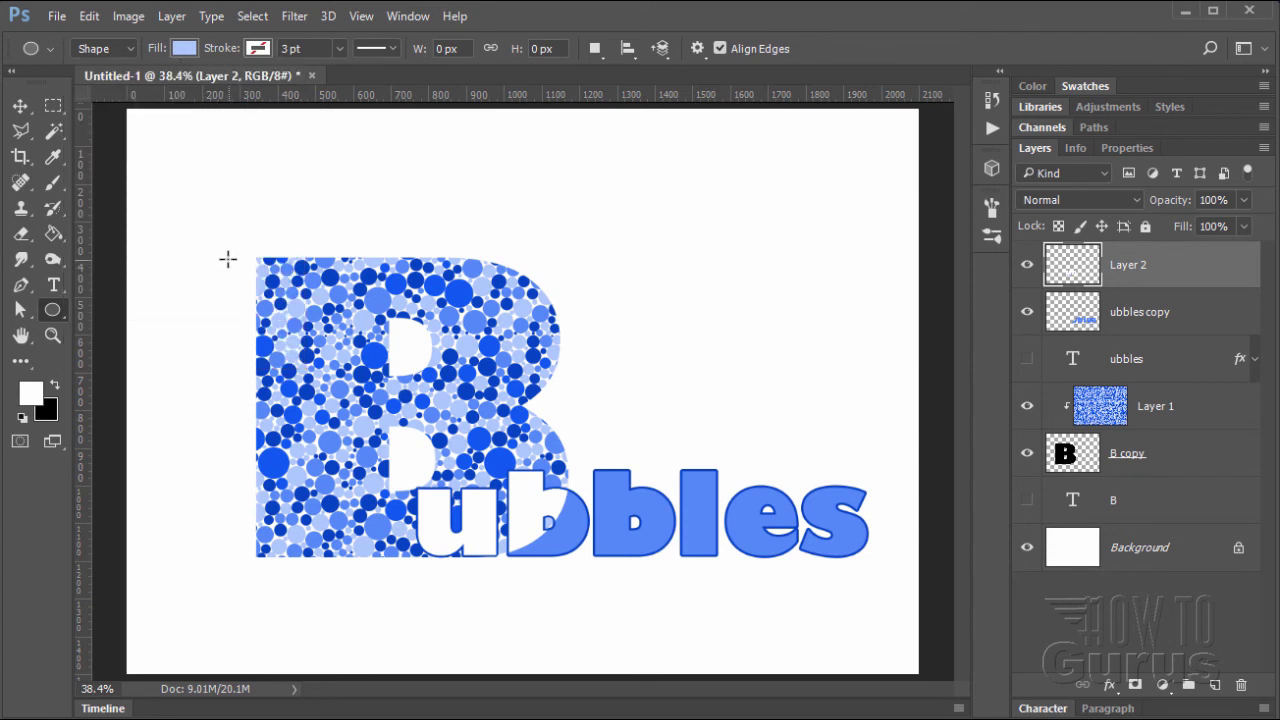
Draw scattered light blue circles of varied sizes, up to about 98 px wide, around the B's upper-left corner
{"action": "mouse_move", "coordinate": [214, 244]}
{"action": "left_mouse_down"}
{"action": "mouse_move", "coordinate": [237, 266]}
{"action": "mouse_move", "coordinate": [261, 230]}
{"action": "mouse_move", "coordinate": [296, 244]}
{"action": "mouse_move", "coordinate": [266, 254]}
{"action": "mouse_move", "coordinate": [261, 293]}
{"action": "left_mouse_up"}
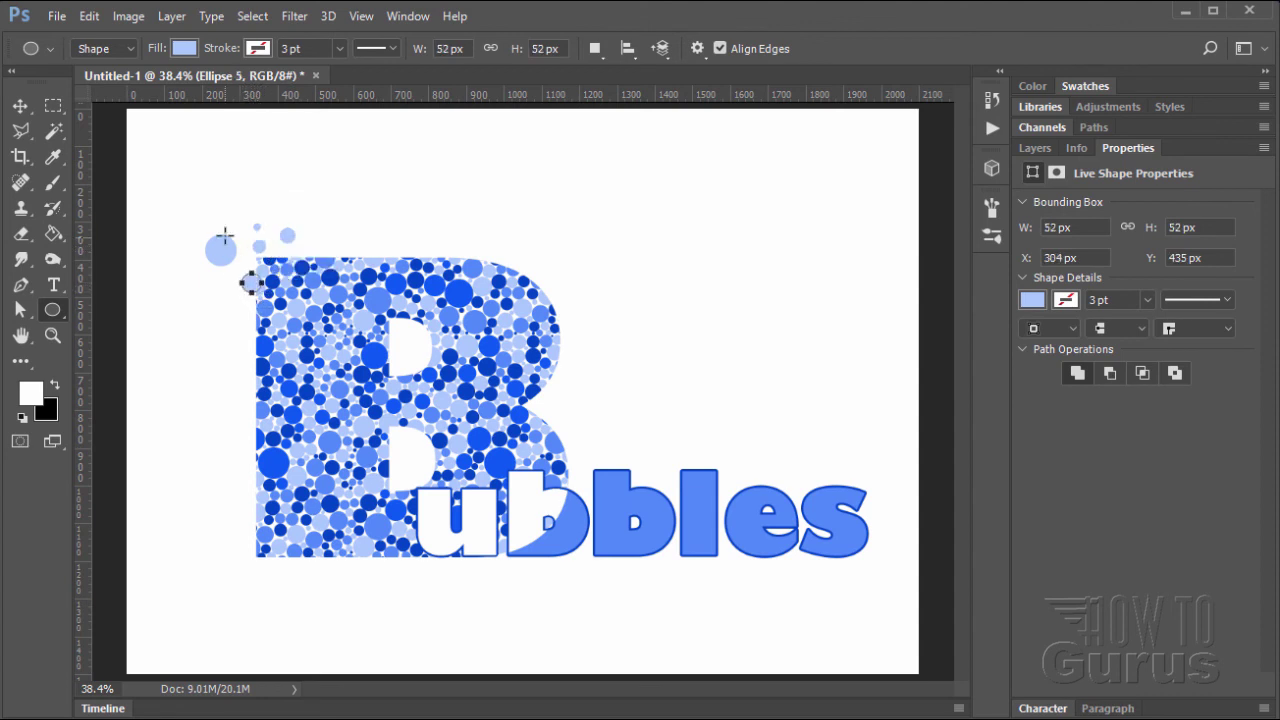
{"action": "left_click_drag", "start_coordinate": [228, 214], "coordinate": [249, 201]}
{"action": "left_click_drag", "start_coordinate": [247, 308], "coordinate": [262, 309]}
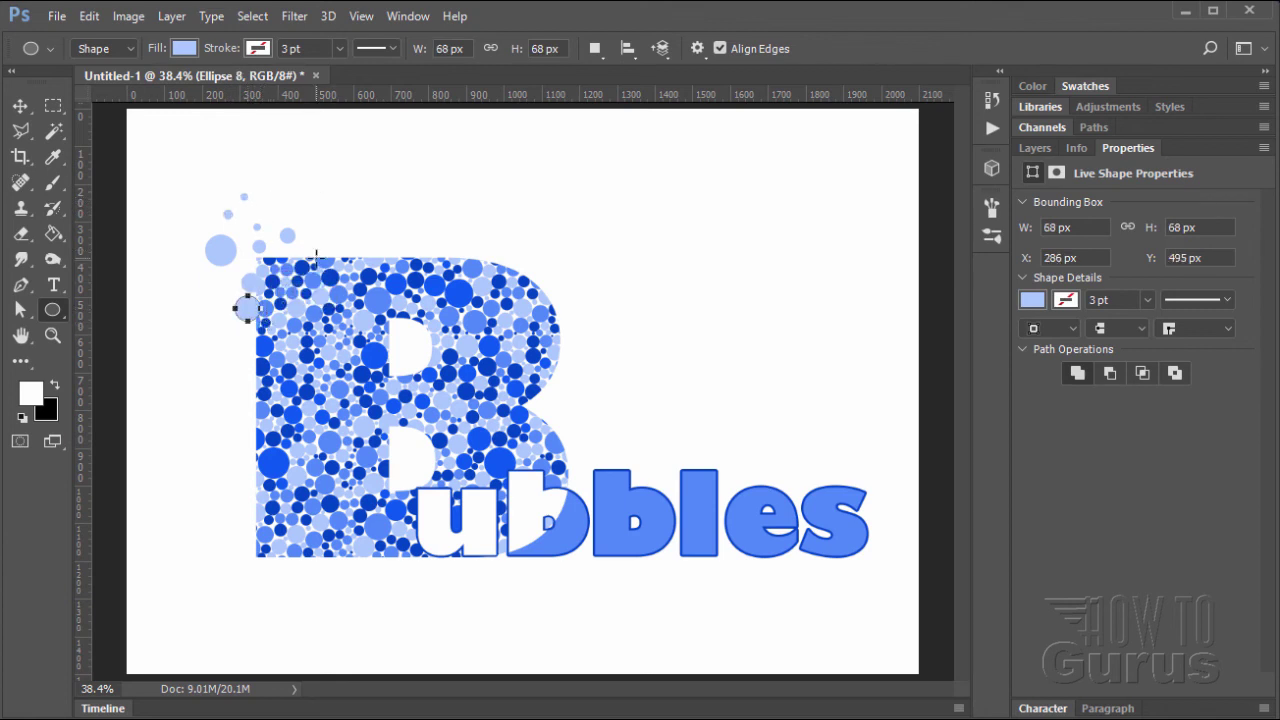
{"action": "left_click_drag", "start_coordinate": [301, 245], "coordinate": [320, 263]}
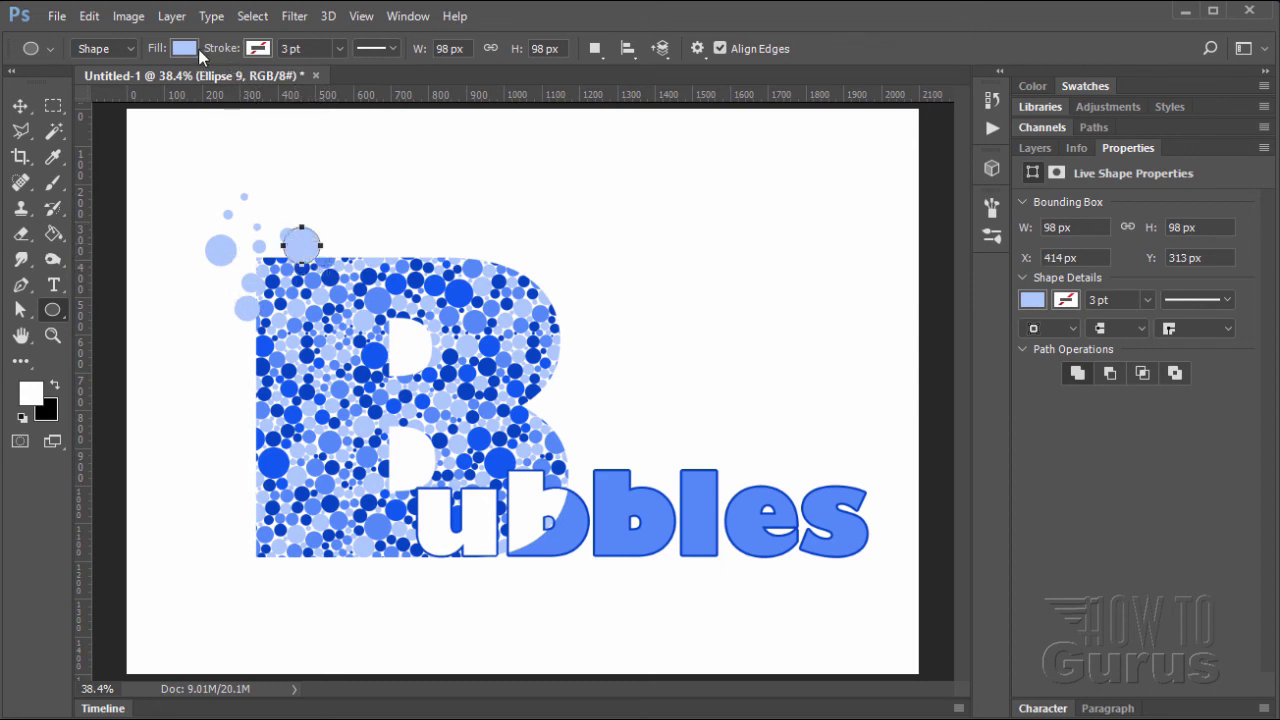
Recolor the newest circle medium blue and add medium blue circles up to about 84 px wide along the B's upper-left side
{"action": "left_click", "coordinate": [185, 48]}
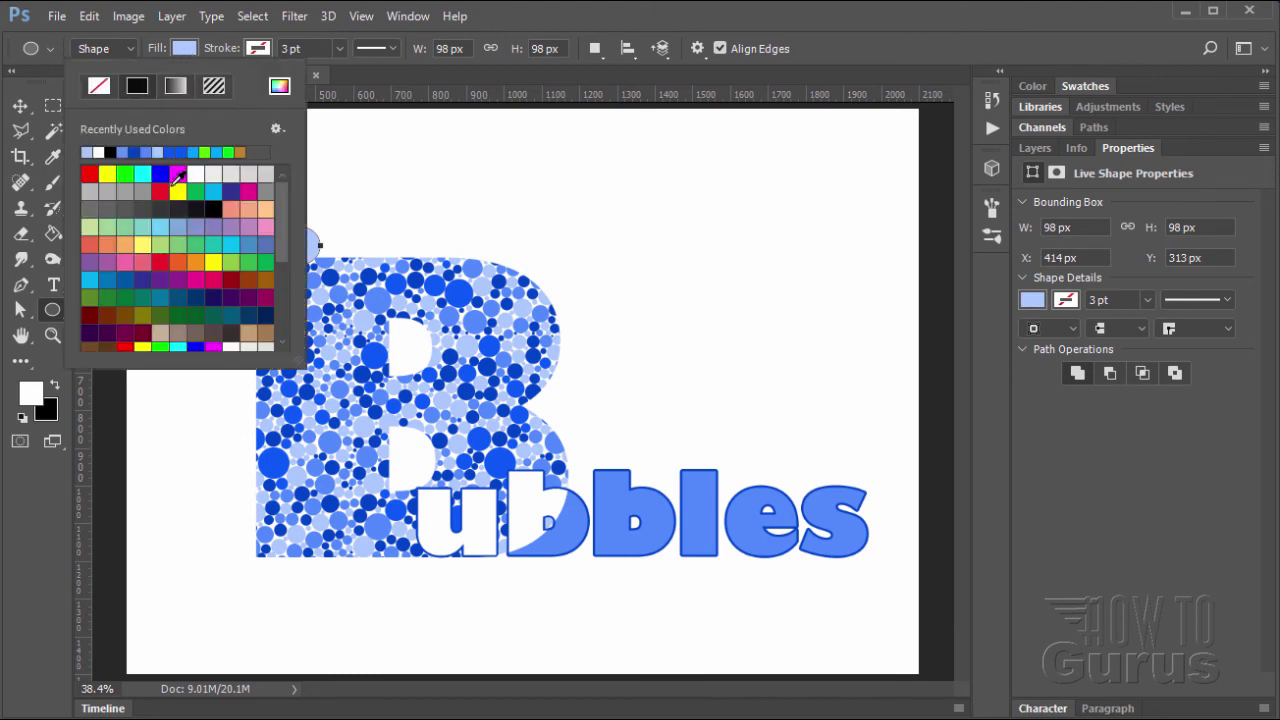
{"action": "left_click", "coordinate": [122, 151]}
{"action": "left_click", "coordinate": [188, 50]}
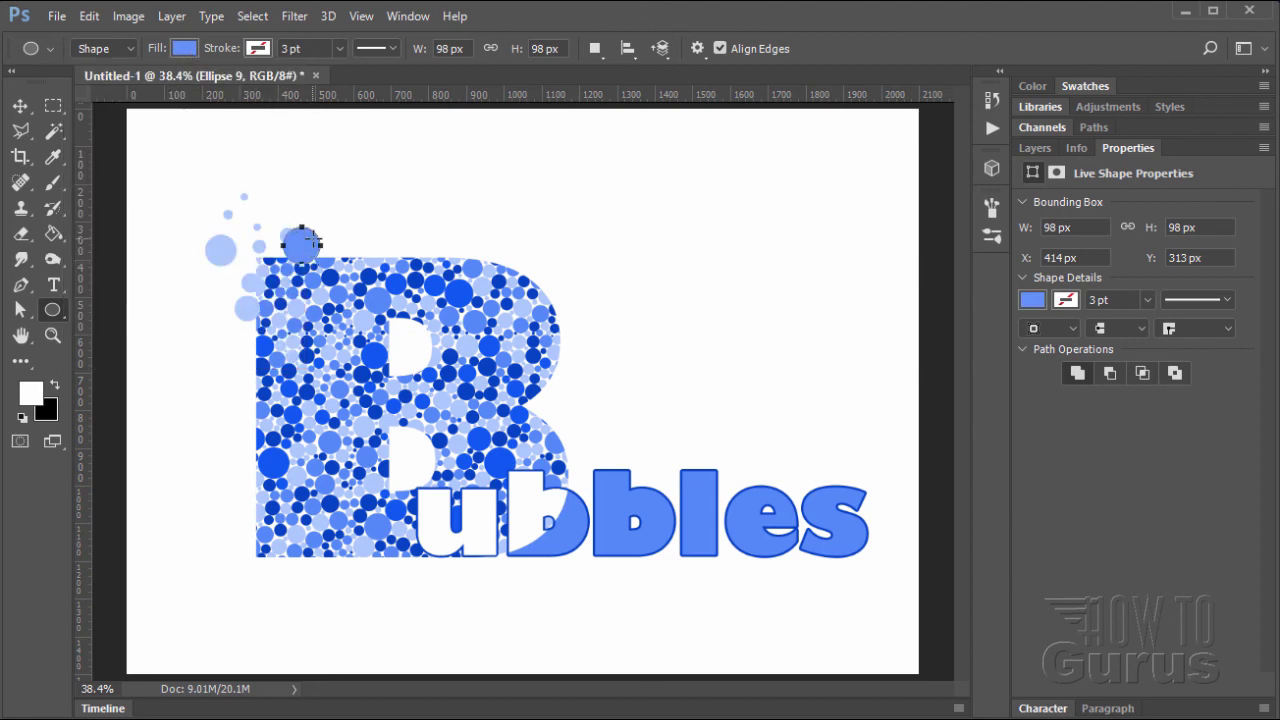
{"action": "mouse_move", "coordinate": [226, 275]}
{"action": "left_mouse_down"}
{"action": "mouse_move", "coordinate": [228, 301]}
{"action": "mouse_move", "coordinate": [265, 341]}
{"action": "left_mouse_up"}
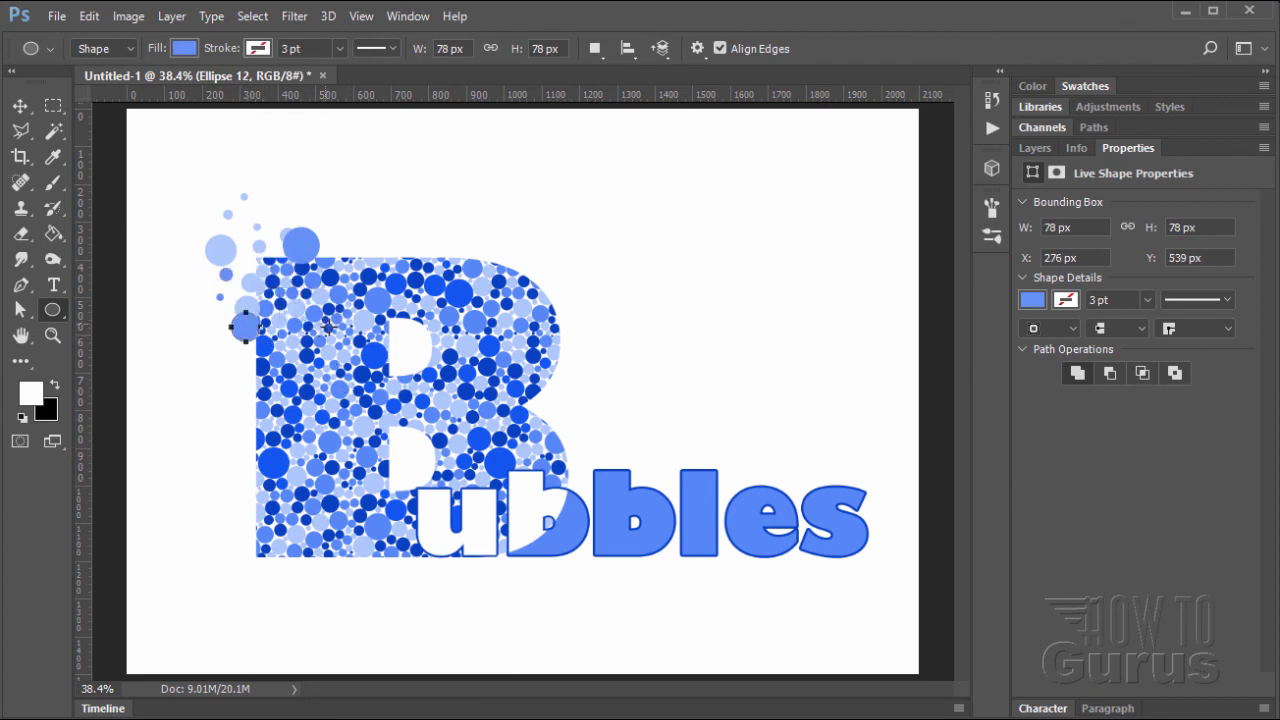
{"action": "left_click_drag", "start_coordinate": [261, 294], "coordinate": [278, 306]}
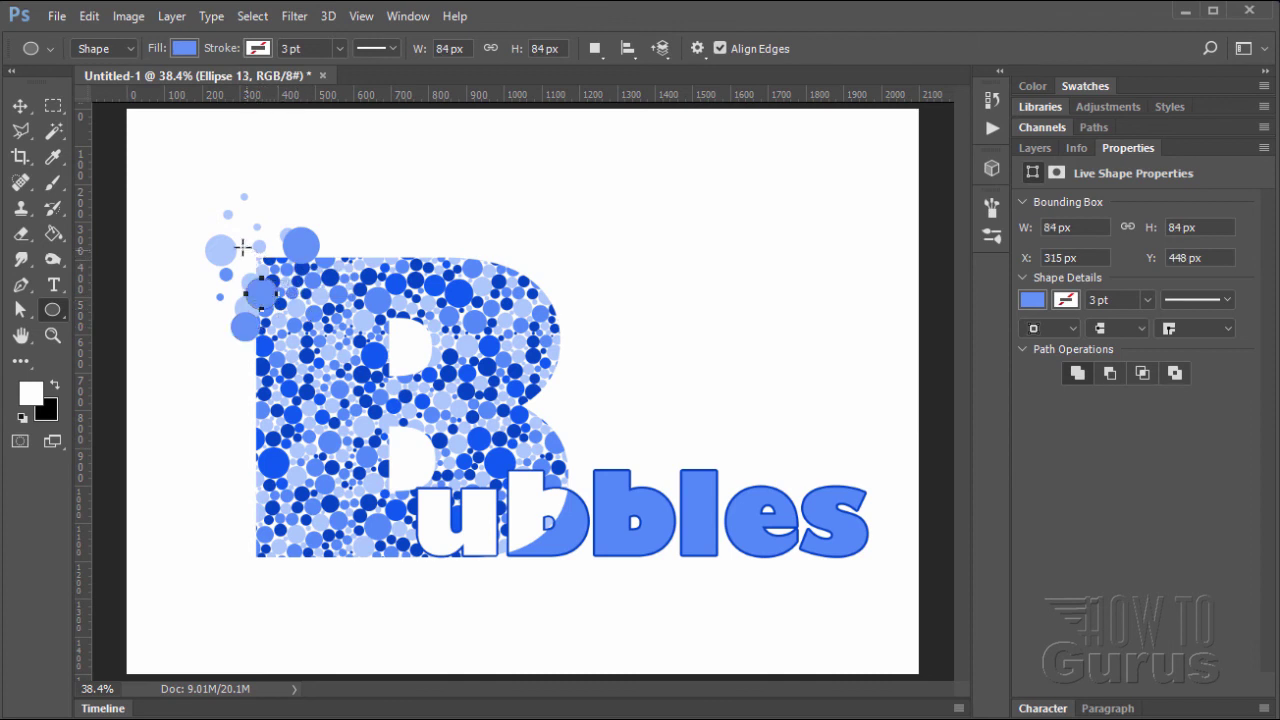
Scatter small medium blue circles, including ones about 26 and 46 px wide, above the B's upper-left corner
{"action": "mouse_move", "coordinate": [244, 222]}
{"action": "left_mouse_down"}
{"action": "mouse_move", "coordinate": [274, 219]}
{"action": "mouse_move", "coordinate": [272, 234]}
{"action": "mouse_move", "coordinate": [301, 212]}
{"action": "left_mouse_up"}
{"action": "left_click_drag", "start_coordinate": [219, 194], "coordinate": [225, 200]}
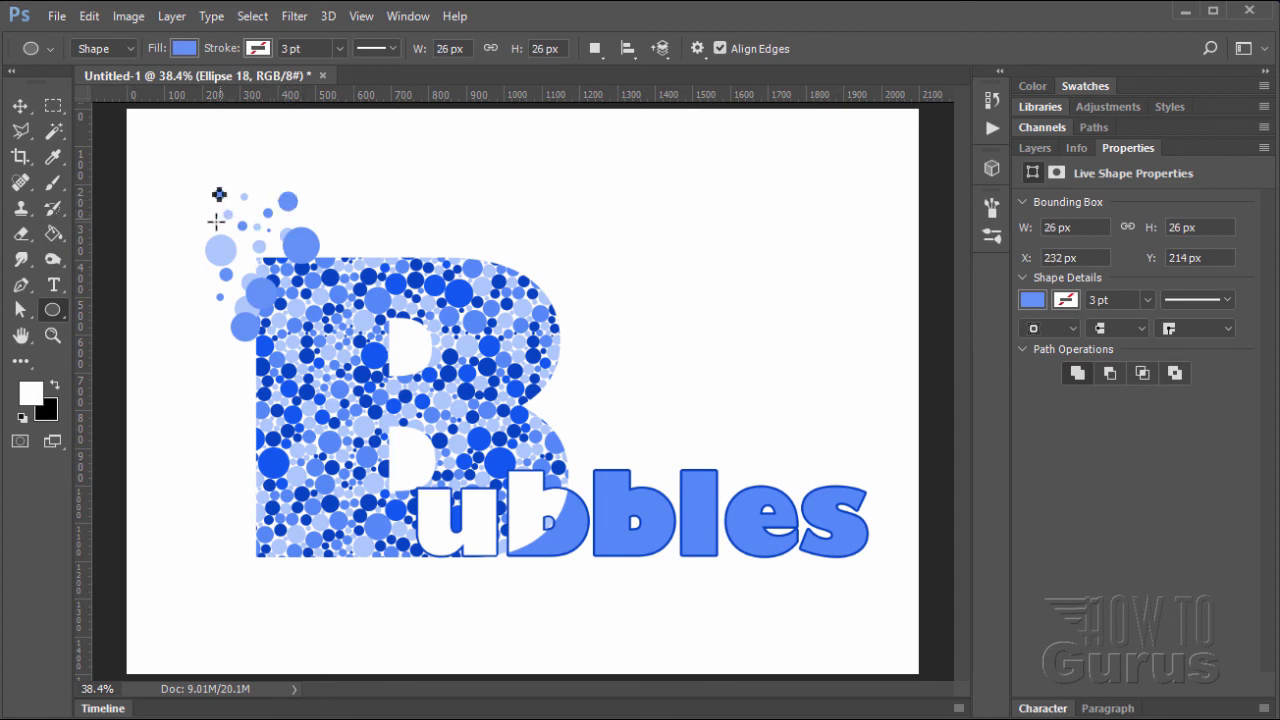
{"action": "left_click", "coordinate": [216, 222]}
{"action": "left_click", "coordinate": [521, 345]}
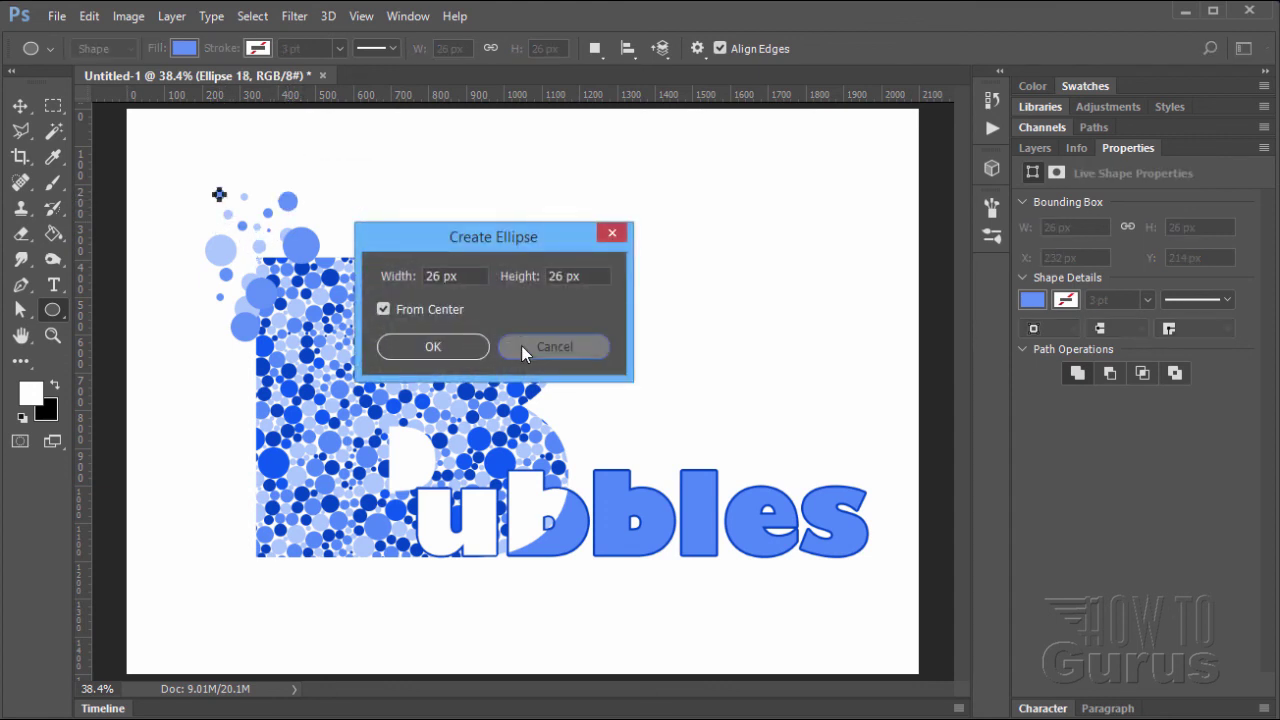
{"action": "left_click_drag", "start_coordinate": [210, 218], "coordinate": [219, 227]}
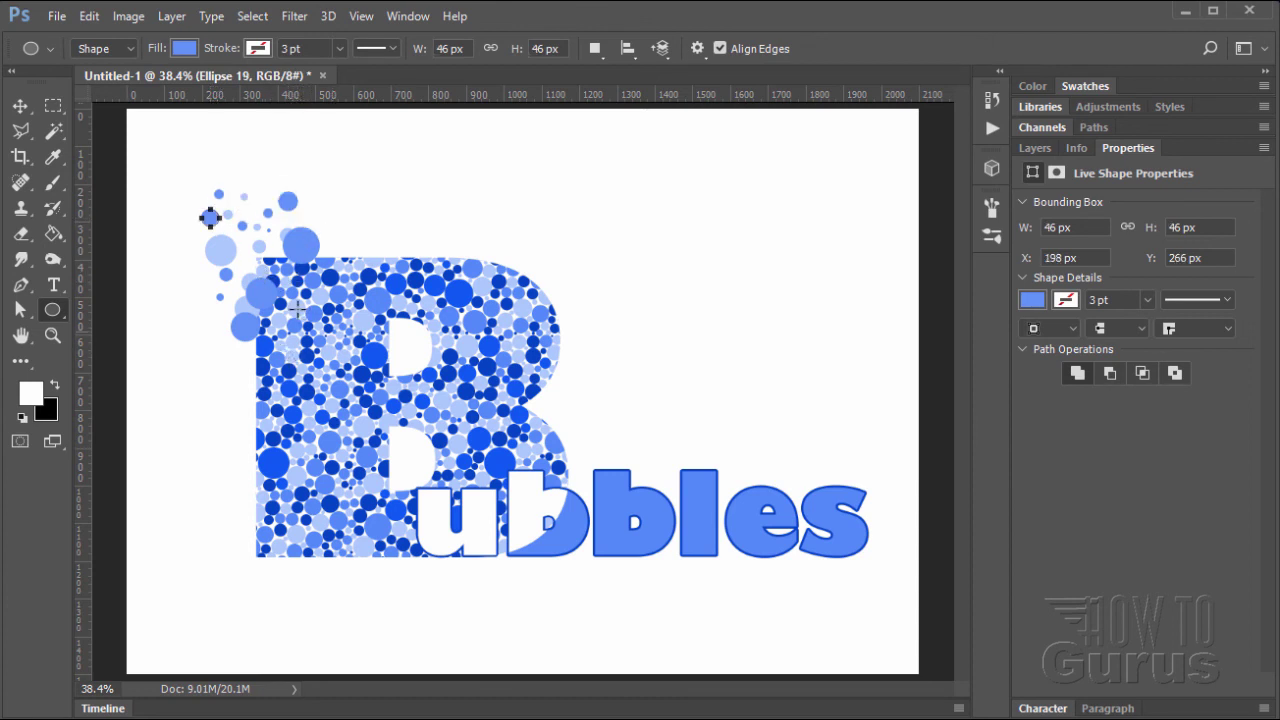
Recolor the newest 46 px circle dark blue and scatter more dark blue circles above and around the B's upper-left corner
{"action": "left_click", "coordinate": [185, 48]}
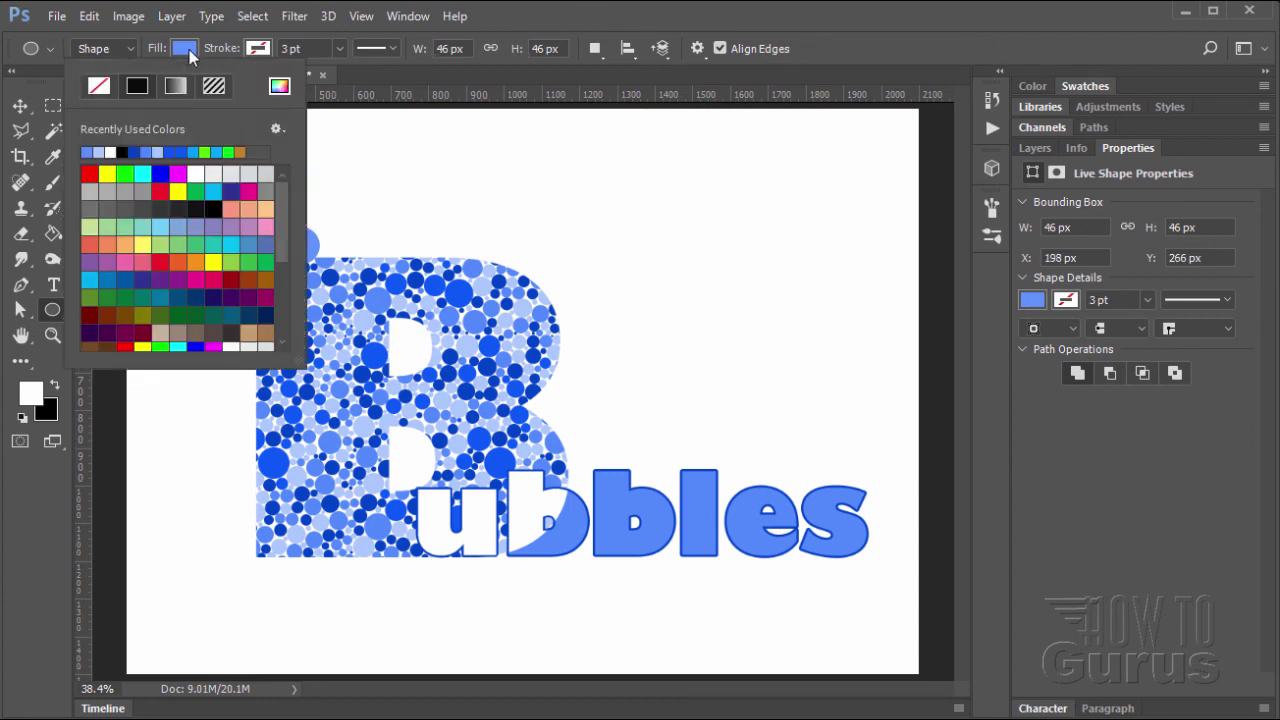
{"action": "left_click", "coordinate": [139, 152]}
{"action": "left_click", "coordinate": [188, 52]}
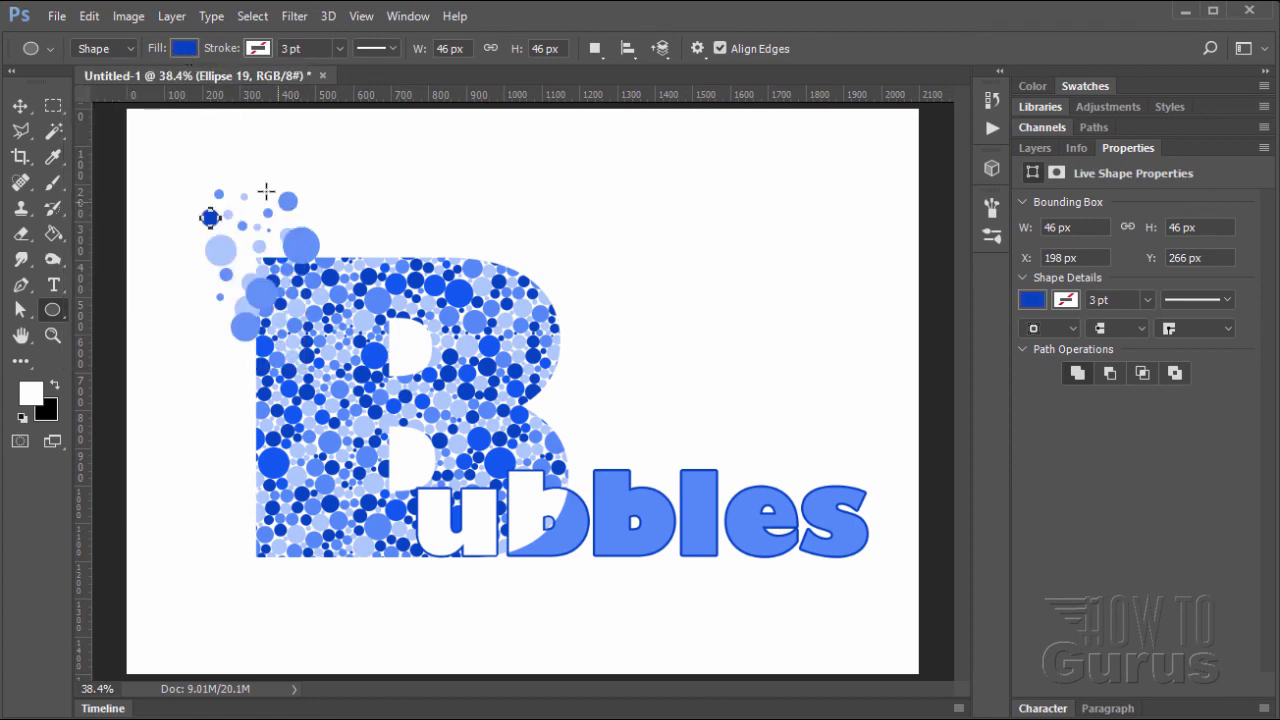
{"action": "mouse_move", "coordinate": [225, 171]}
{"action": "left_mouse_down"}
{"action": "mouse_move", "coordinate": [259, 200]}
{"action": "mouse_move", "coordinate": [318, 218]}
{"action": "left_mouse_up"}
{"action": "mouse_move", "coordinate": [236, 235]}
{"action": "left_mouse_down"}
{"action": "mouse_move", "coordinate": [254, 251]}
{"action": "mouse_move", "coordinate": [249, 273]}
{"action": "mouse_move", "coordinate": [292, 264]}
{"action": "mouse_move", "coordinate": [266, 263]}
{"action": "left_mouse_up"}
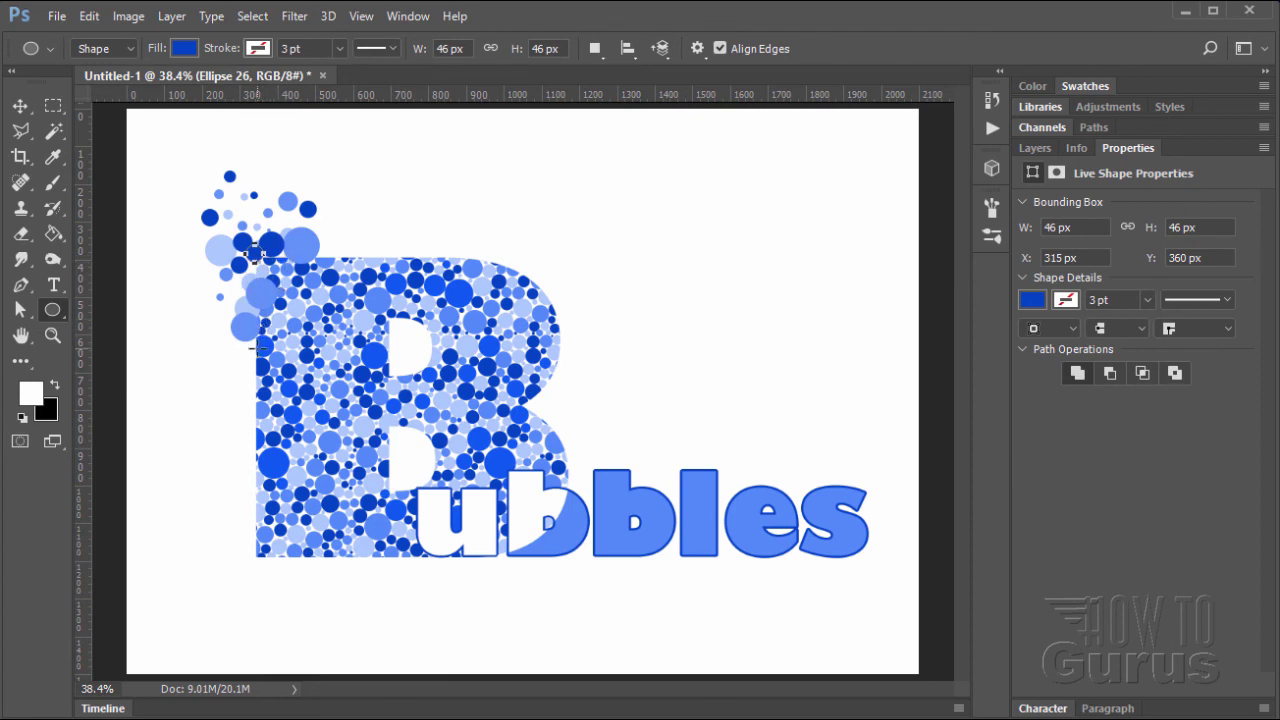
Add more dark blue circles, about 42 to 78 px wide, inside the B's corner, along its edges and in the cluster above
{"action": "left_click_drag", "start_coordinate": [284, 318], "coordinate": [312, 312]}
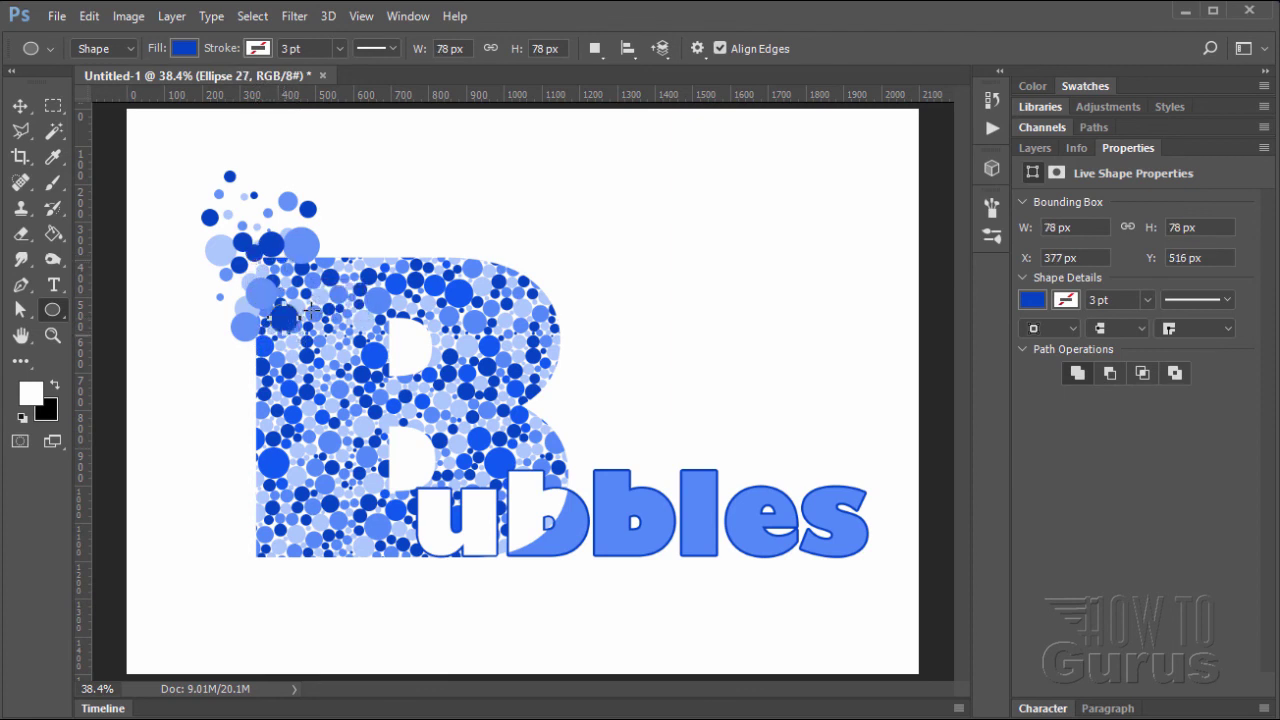
{"action": "left_click_drag", "start_coordinate": [230, 284], "coordinate": [237, 291]}
{"action": "left_click_drag", "start_coordinate": [329, 233], "coordinate": [319, 235]}
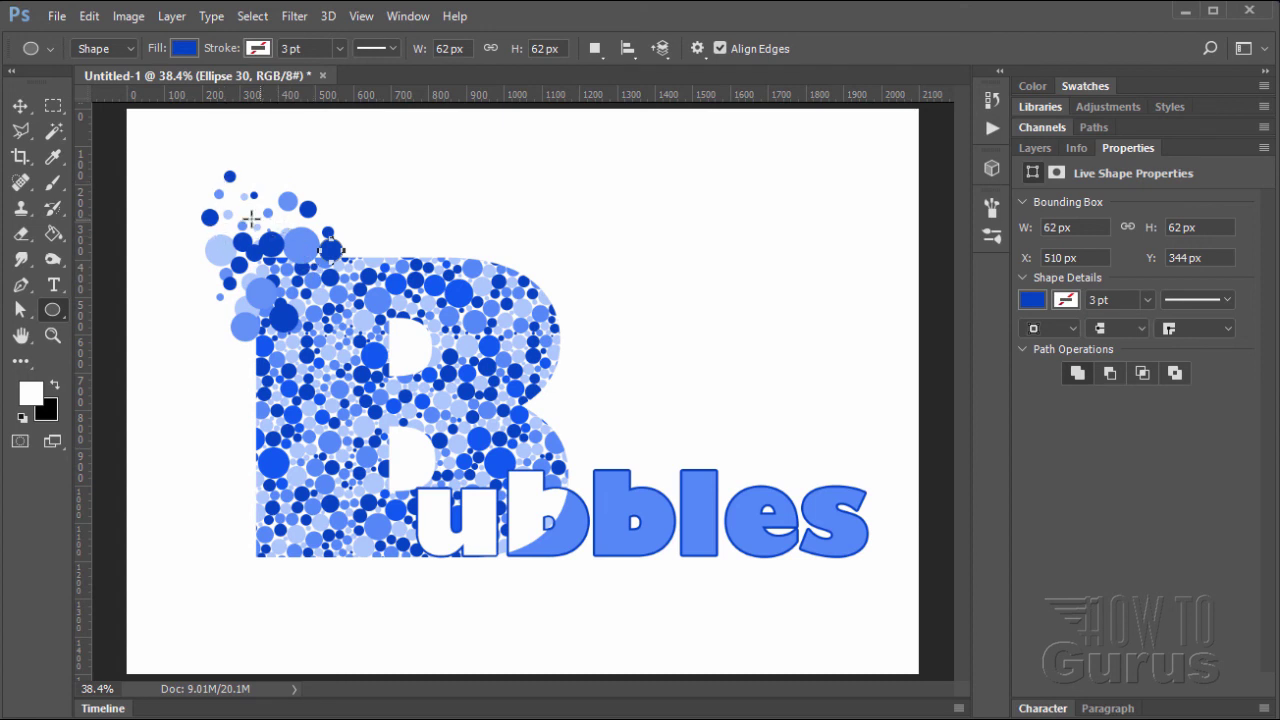
{"action": "left_click_drag", "start_coordinate": [243, 203], "coordinate": [257, 216]}
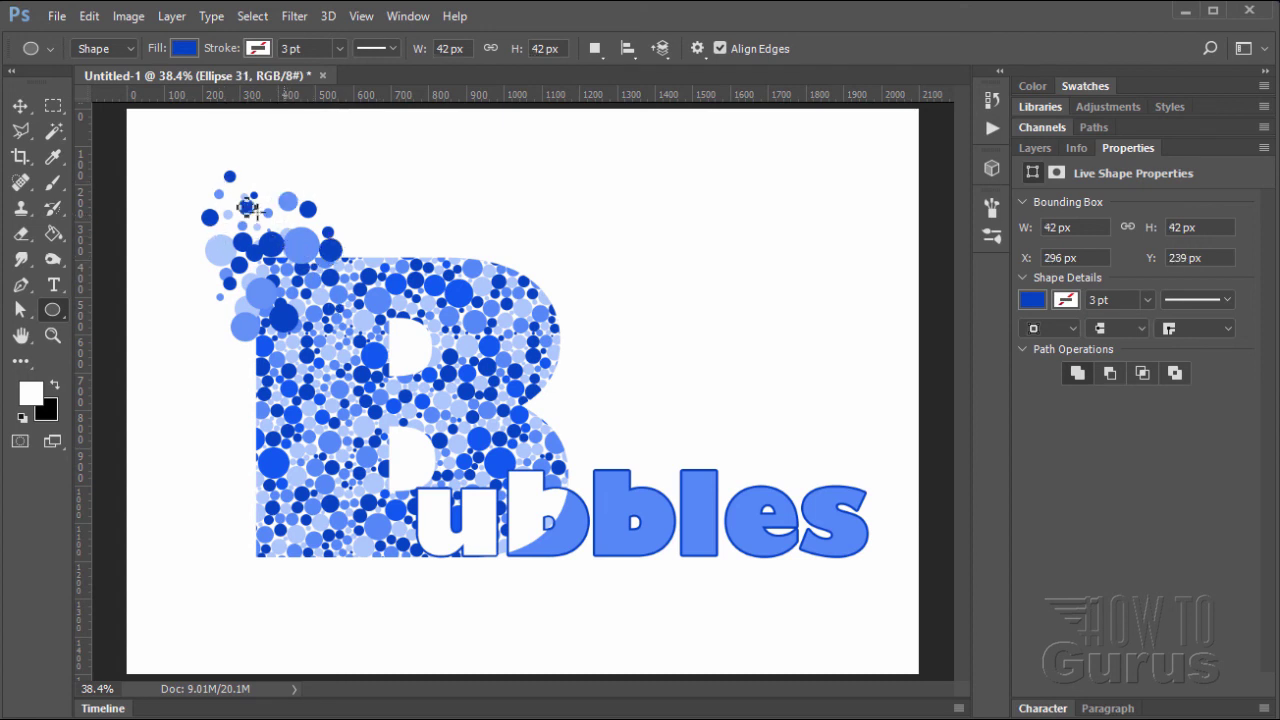
Recolor the newest 42 px circle light blue and draw a light blue circle about 78 px wide over the B's upper-left corner
{"action": "left_click", "coordinate": [185, 49]}
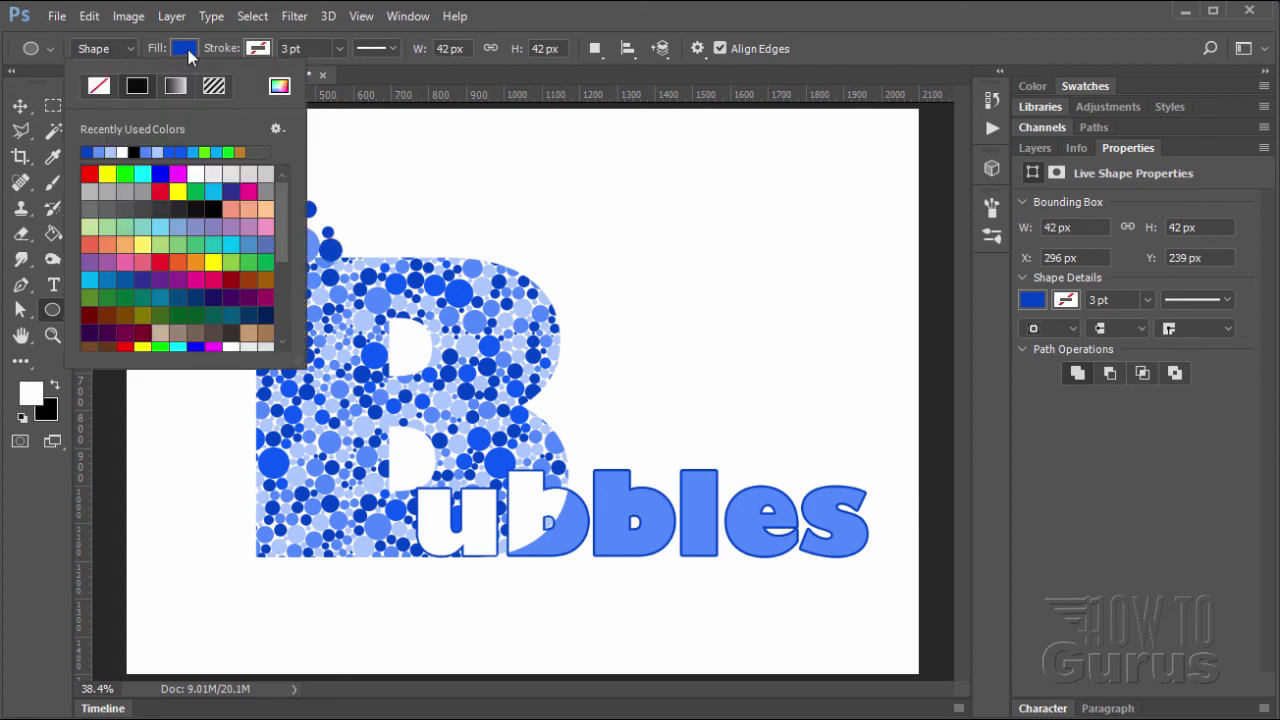
{"action": "left_click", "coordinate": [114, 152]}
{"action": "left_click", "coordinate": [189, 48]}
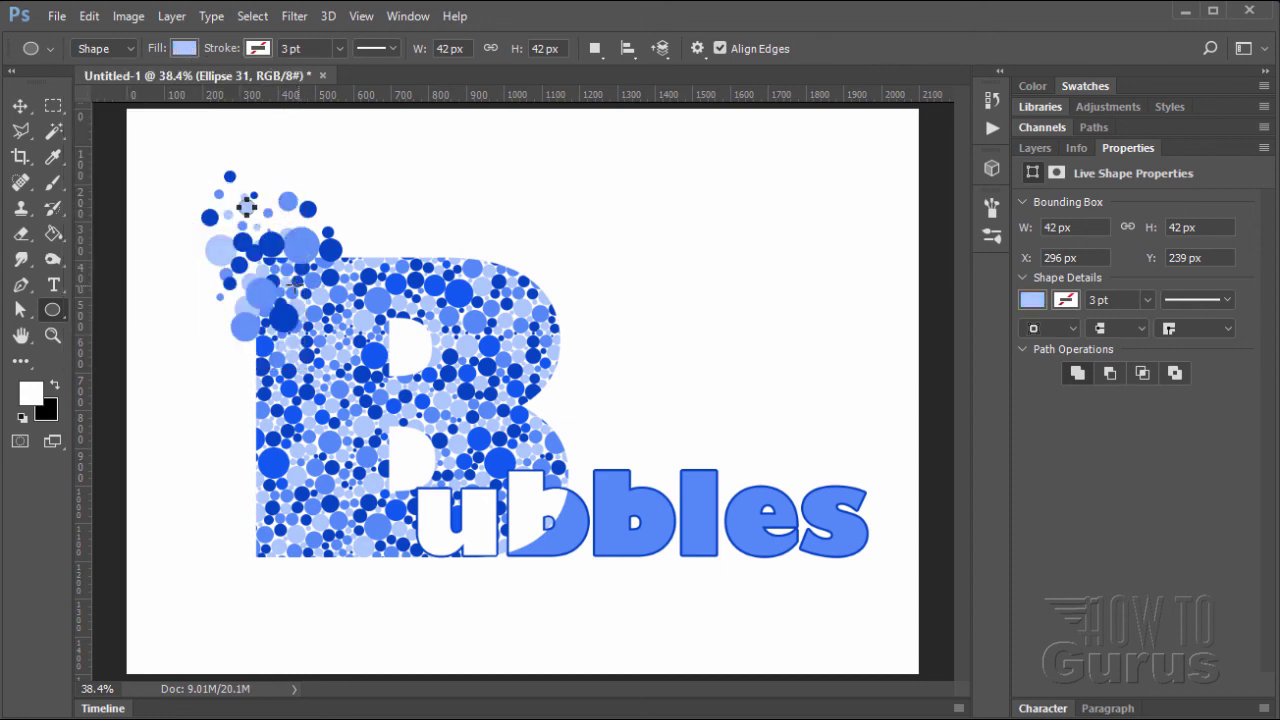
{"action": "left_click_drag", "start_coordinate": [290, 274], "coordinate": [316, 299]}
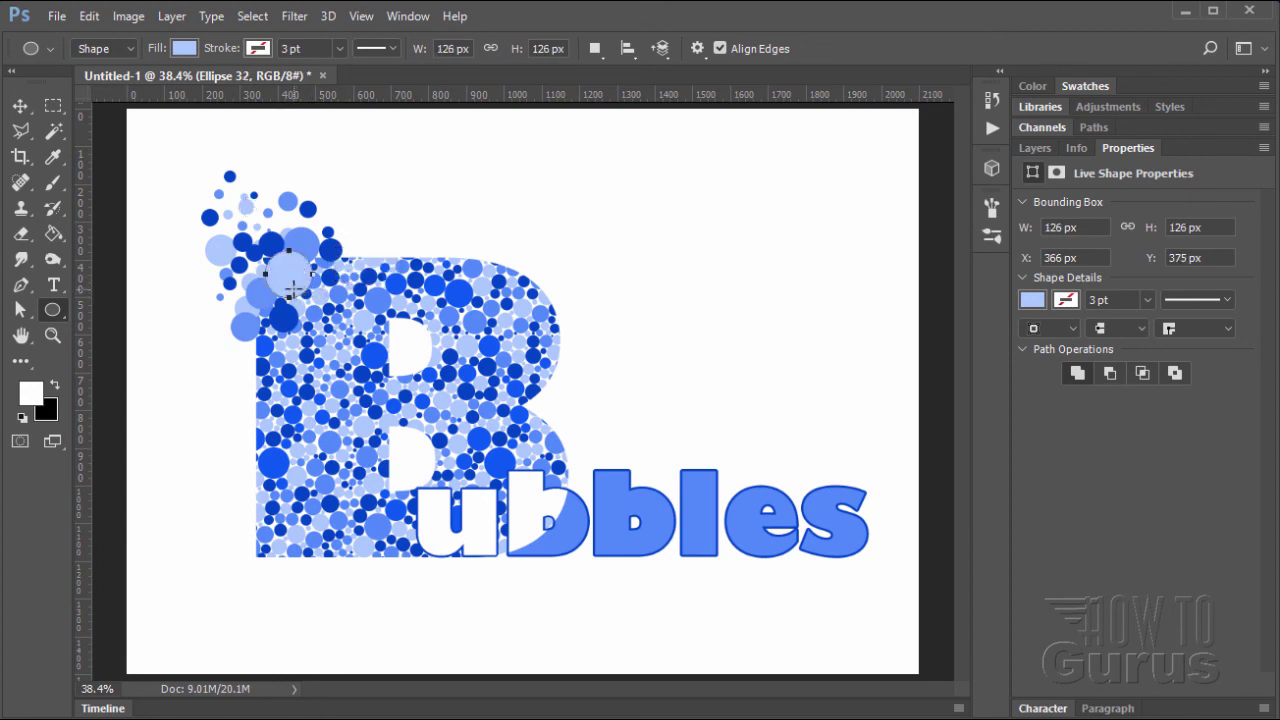
{"action": "key", "text": "ctrl+z"}
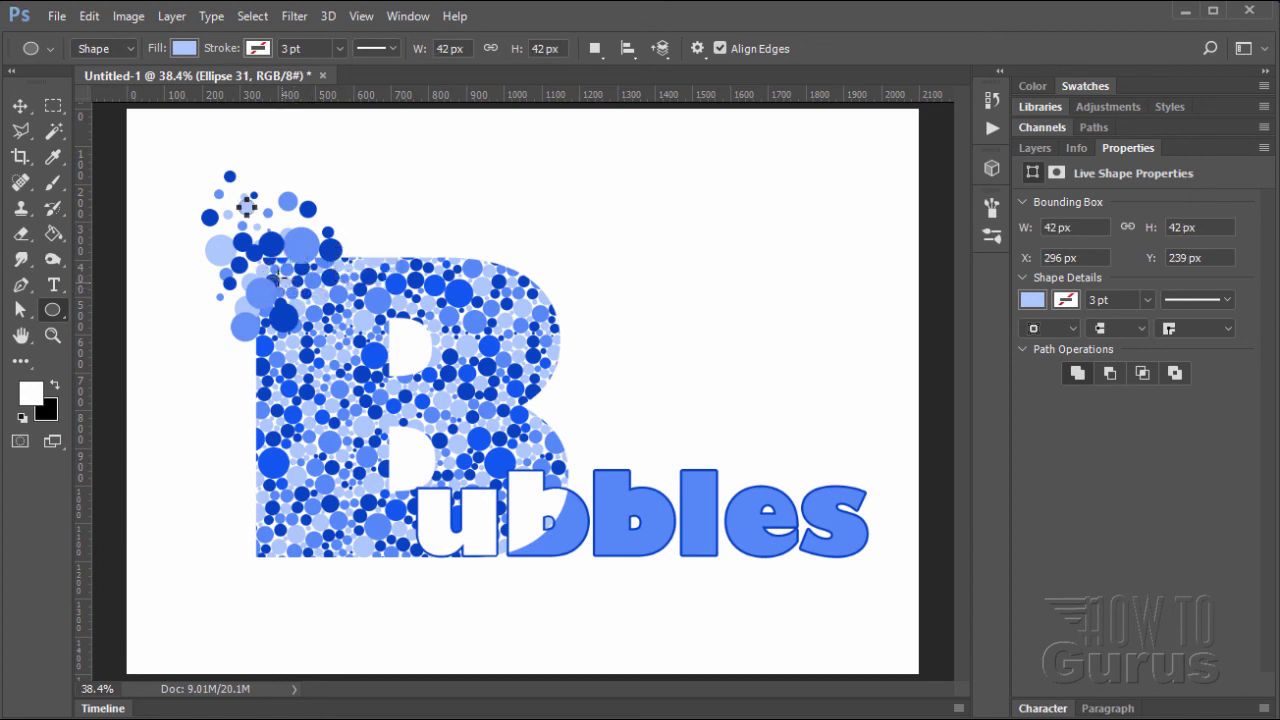
{"action": "left_click_drag", "start_coordinate": [275, 268], "coordinate": [293, 285]}
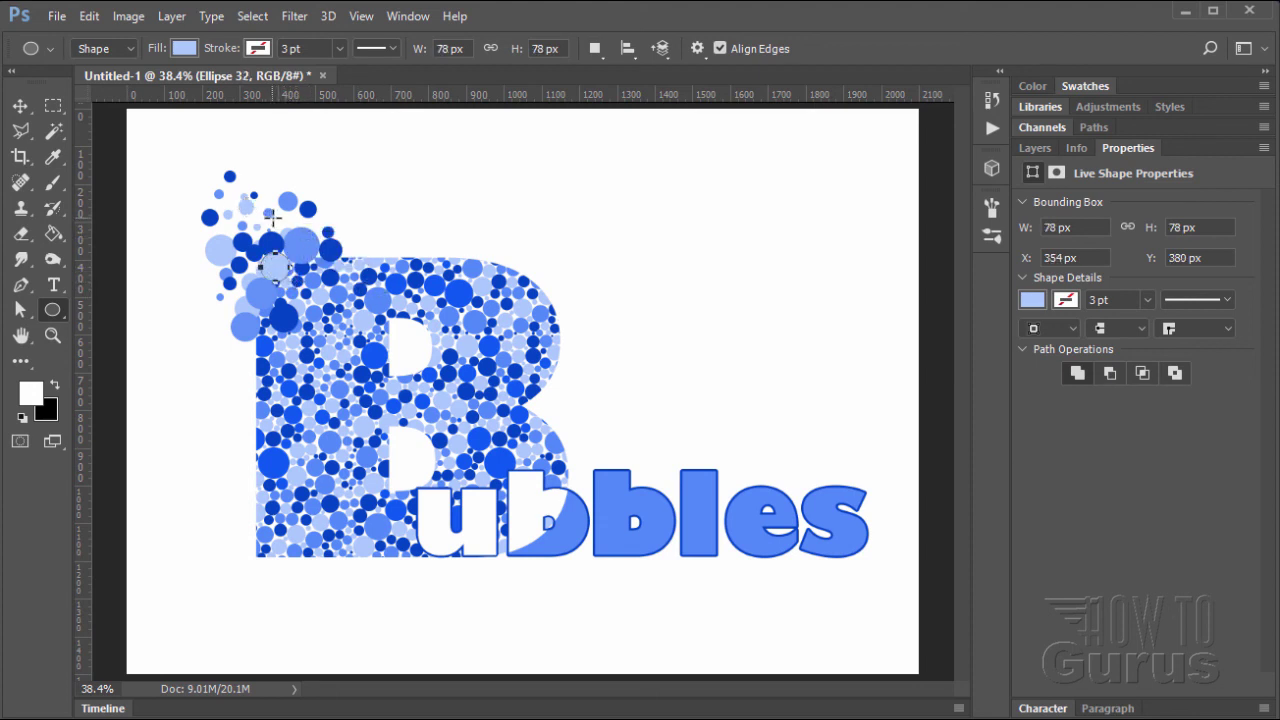
Scatter more light blue circles, about 26 to 68 px wide, above the corner and along the B's left and top edges
{"action": "left_click_drag", "start_coordinate": [274, 214], "coordinate": [280, 220]}
{"action": "mouse_move", "coordinate": [250, 174]}
{"action": "left_mouse_down"}
{"action": "mouse_move", "coordinate": [267, 192]}
{"action": "mouse_move", "coordinate": [303, 185]}
{"action": "left_mouse_up"}
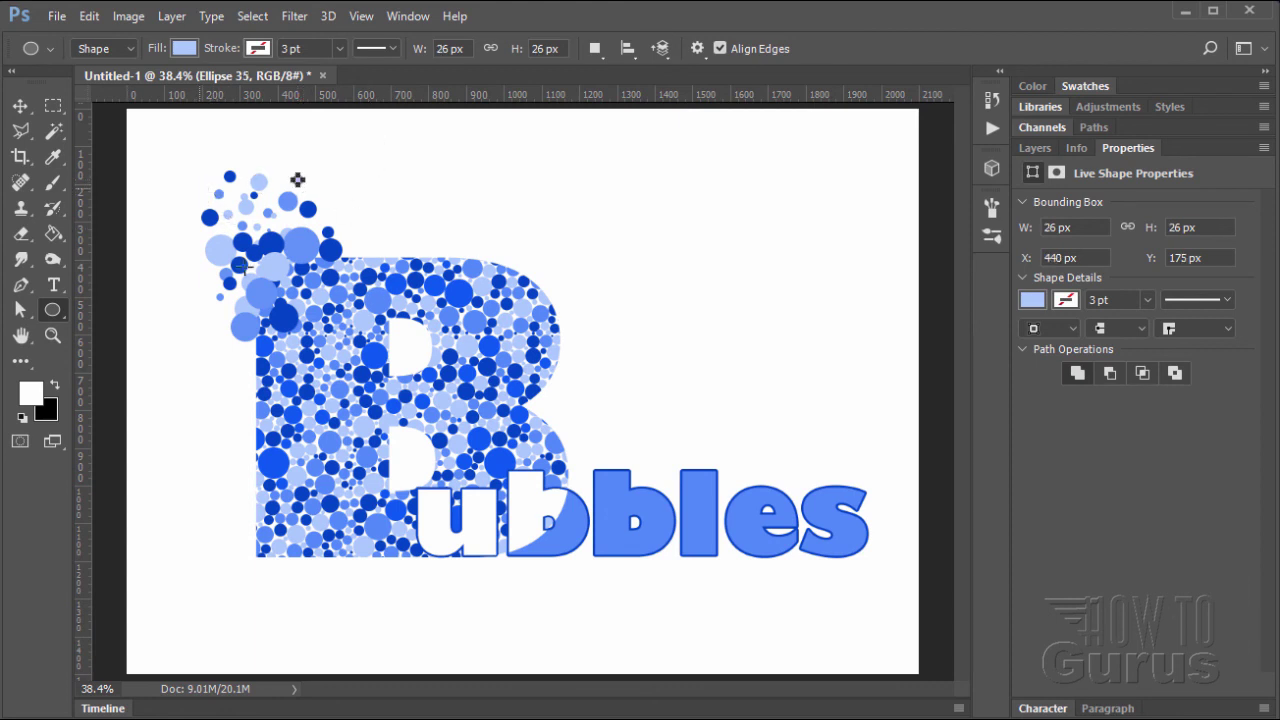
{"action": "left_click_drag", "start_coordinate": [222, 293], "coordinate": [227, 297]}
{"action": "left_click_drag", "start_coordinate": [248, 354], "coordinate": [258, 393]}
{"action": "left_click_drag", "start_coordinate": [345, 240], "coordinate": [366, 261]}
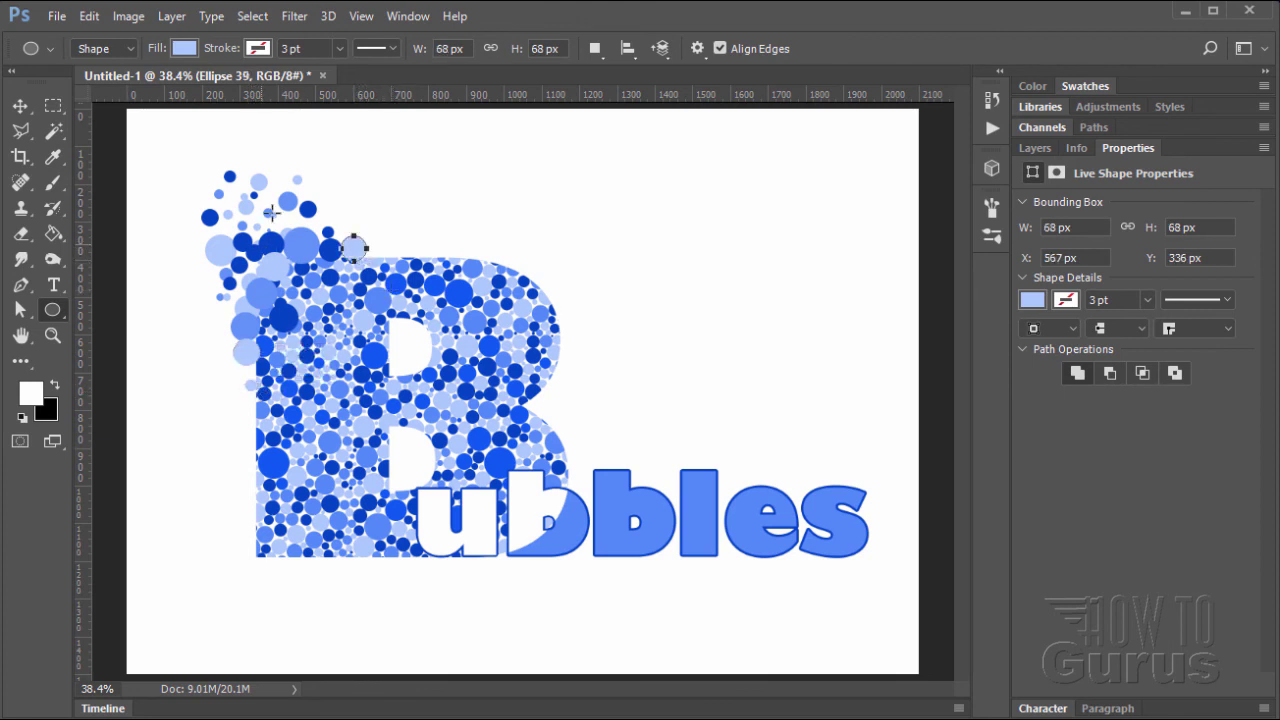
{"action": "left_click", "coordinate": [20, 105]}
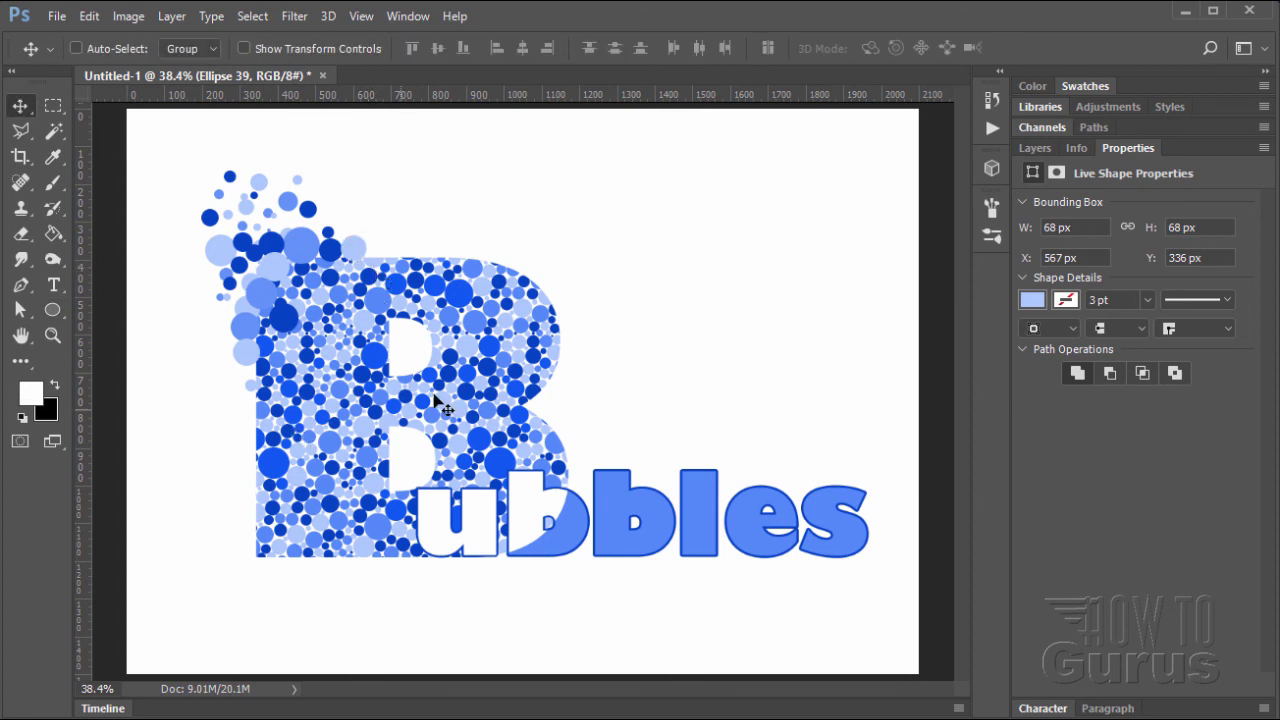